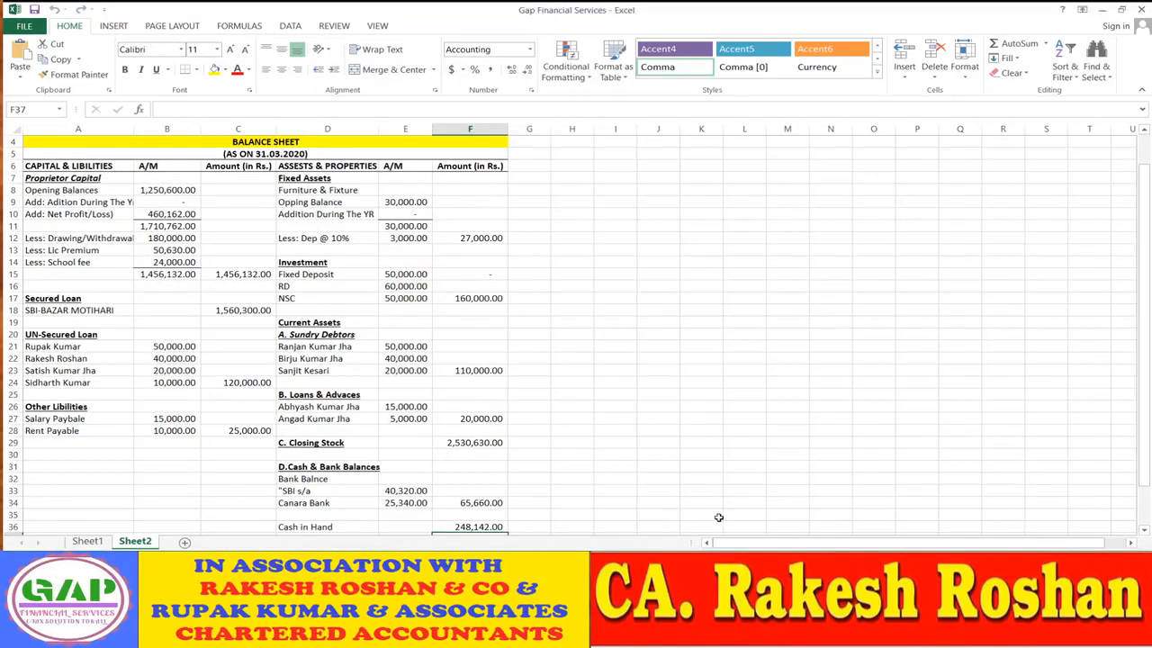
- Review the Gross Profit and Net Profit formulas on Sheet1, then return to the Sheet2 balance sheet
click(101, 544)
scroll(465, 435, up, 3)
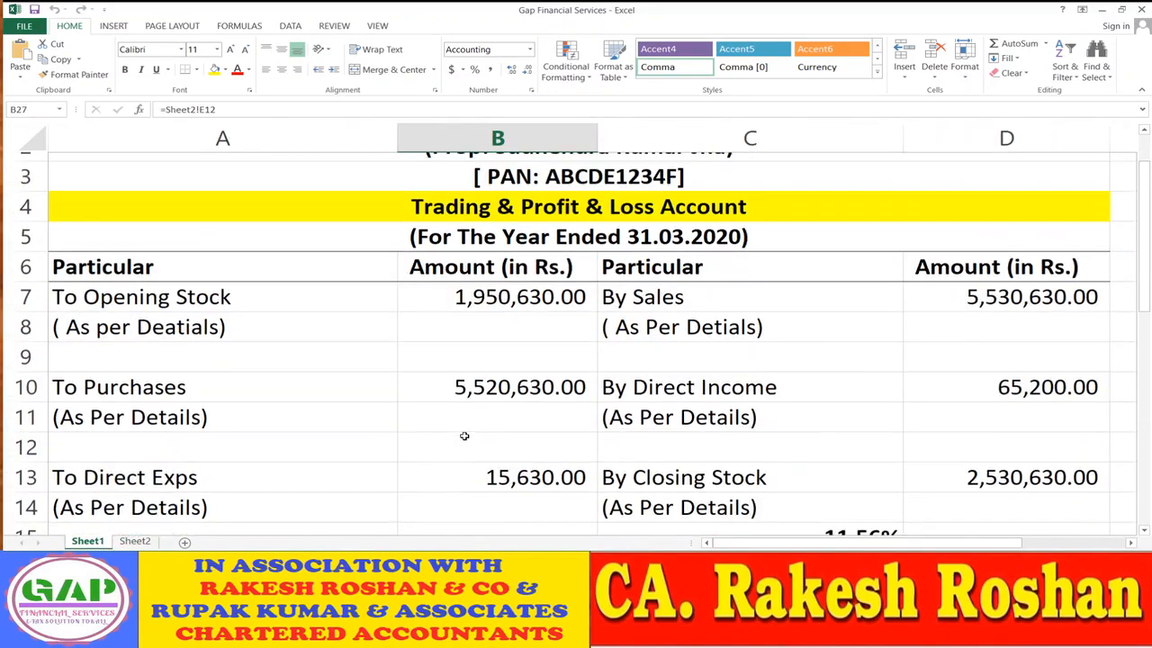
scroll(465, 436, up, 1)
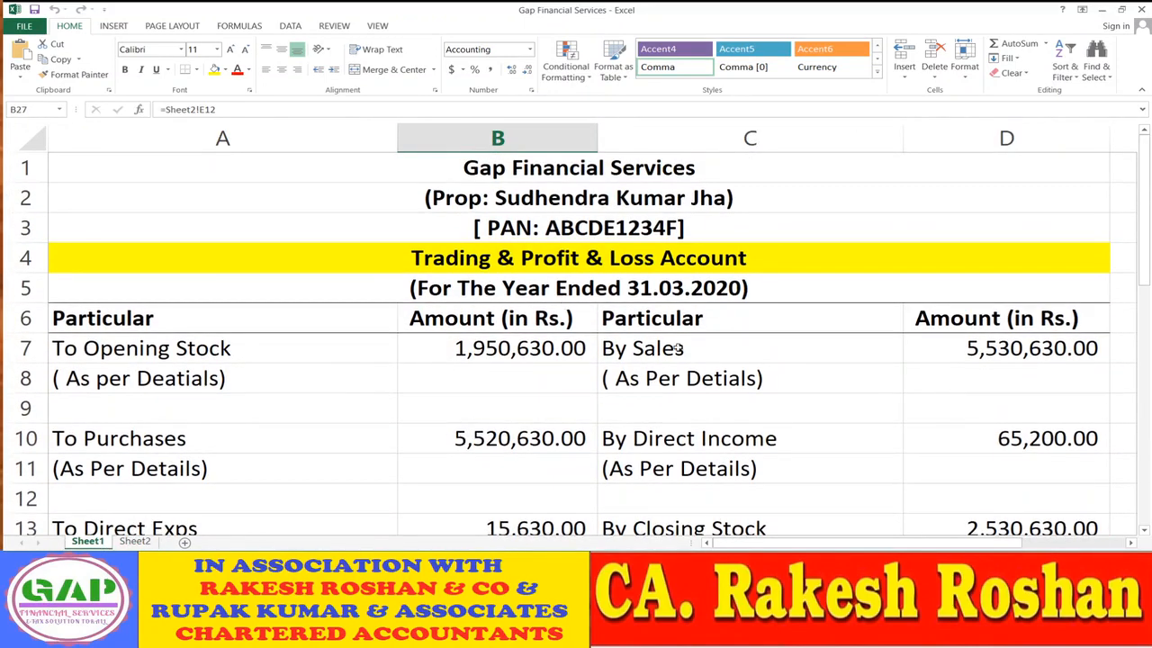
scroll(687, 399, down, 1)
scroll(688, 400, down, 1)
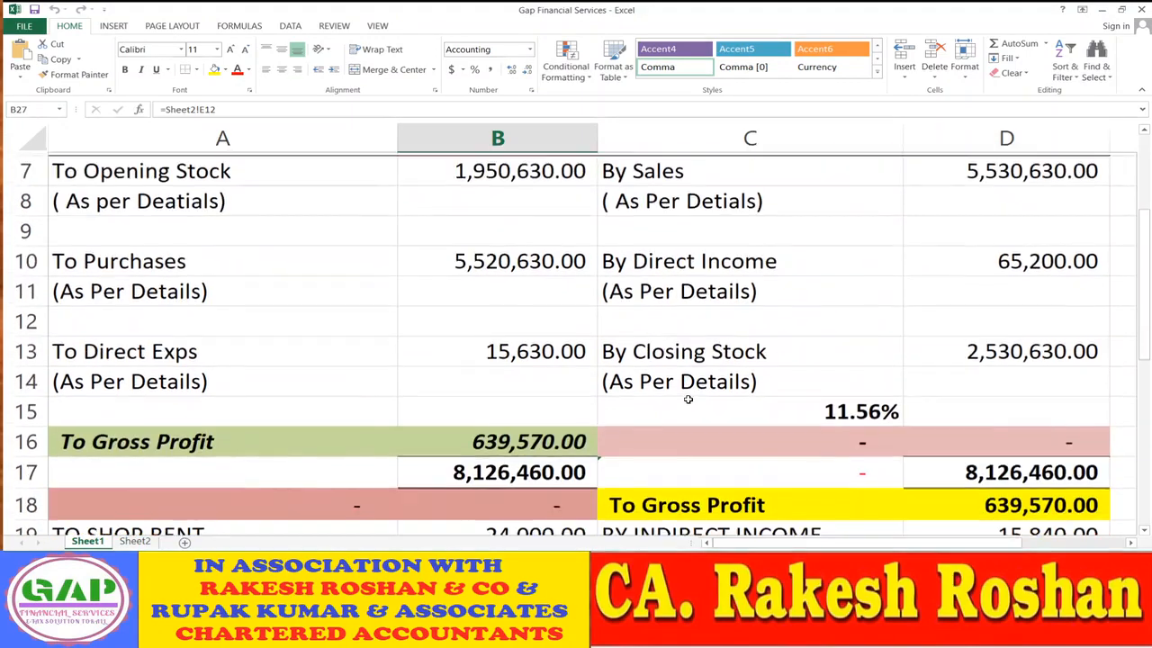
click(200, 441)
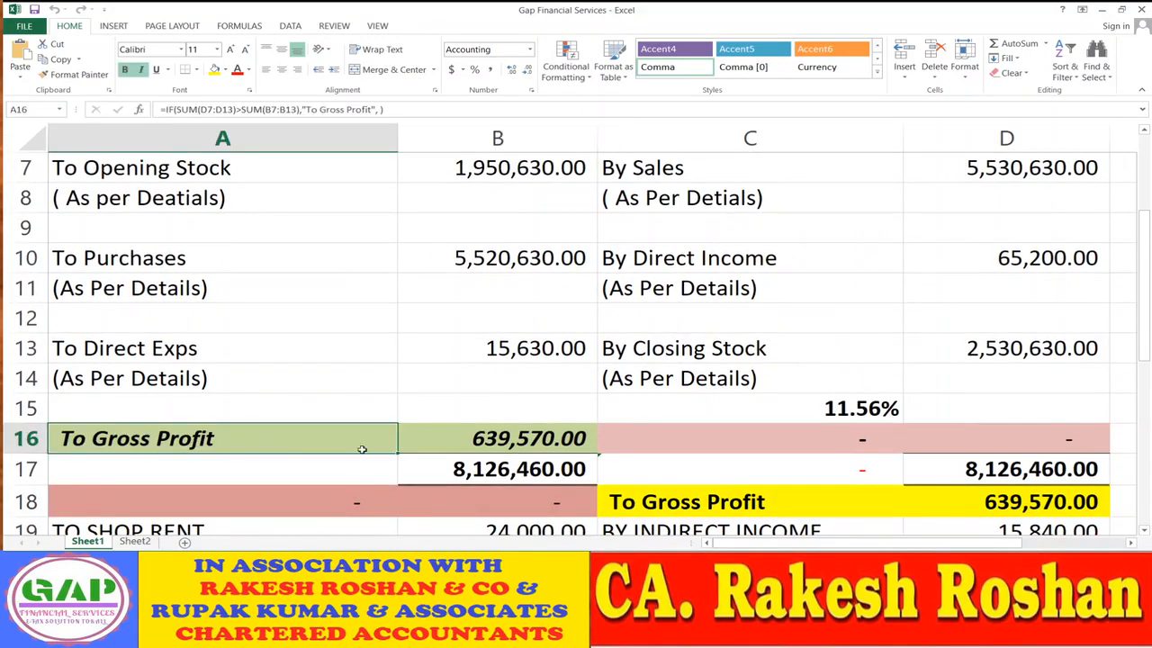
scroll(536, 428, down, 5)
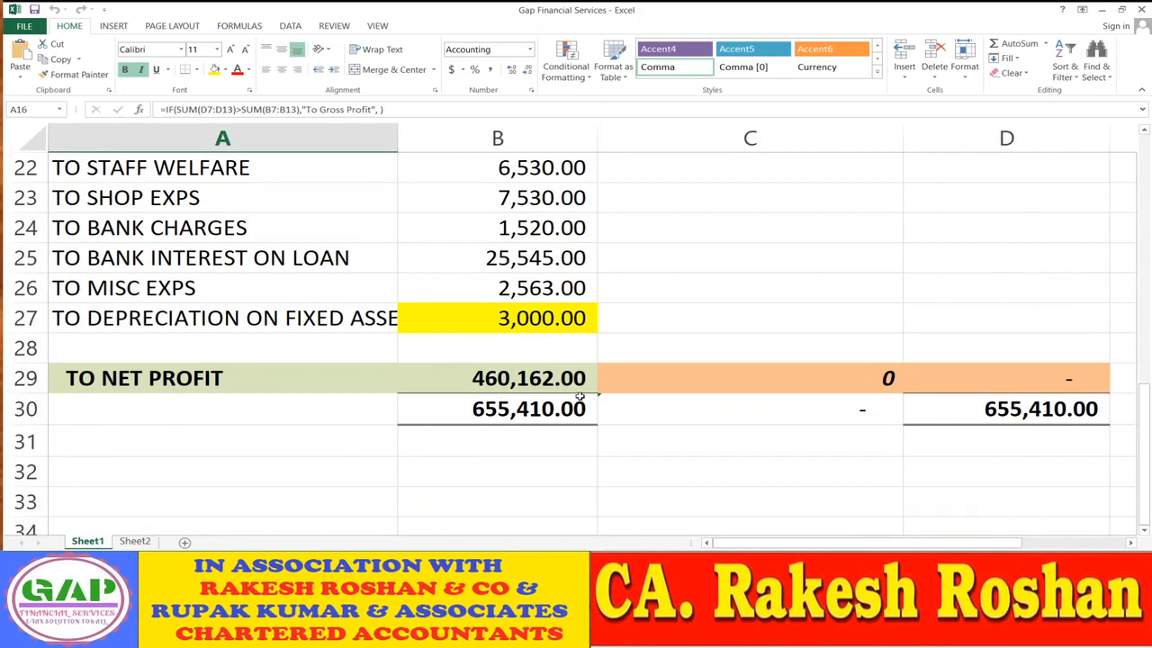
click(146, 372)
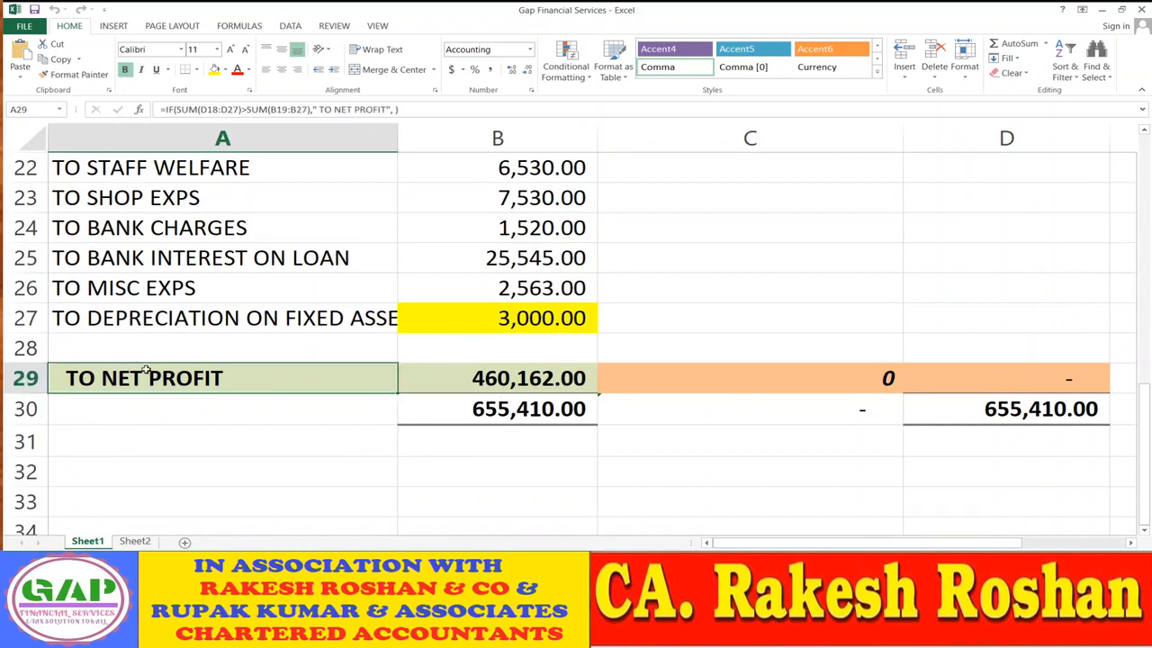
click(148, 542)
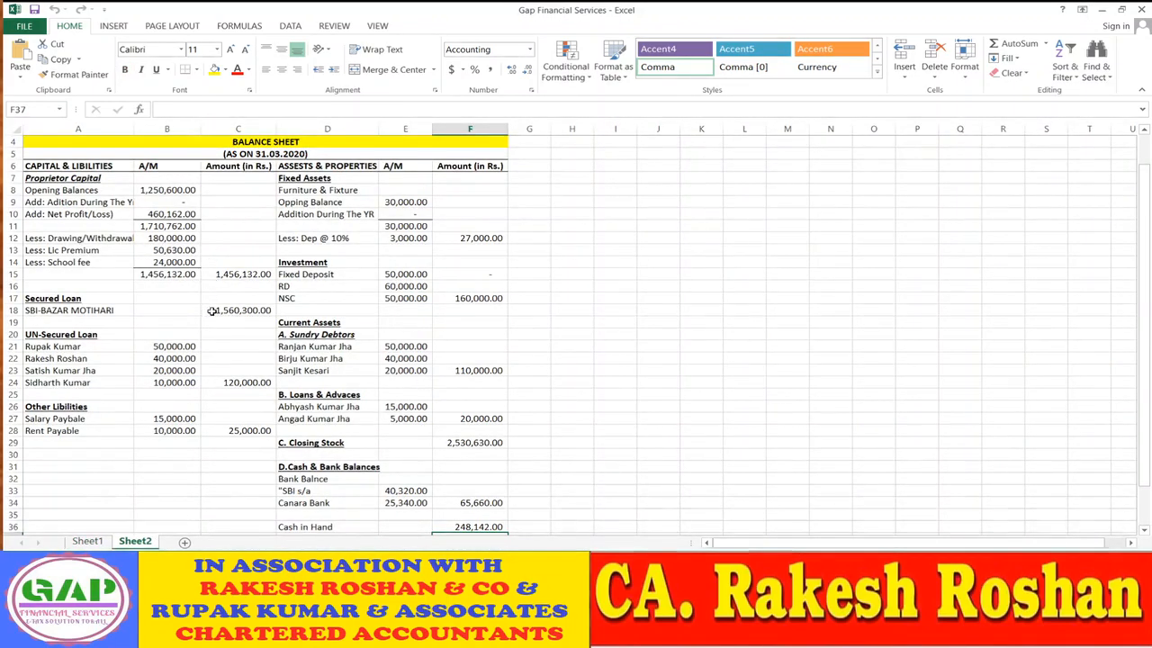
scroll(300, 450, down, 1)
scroll(300, 447, up, 1)
- Add a new blank Sheet3, zoom in, and start a formula with = in A1
click(184, 544)
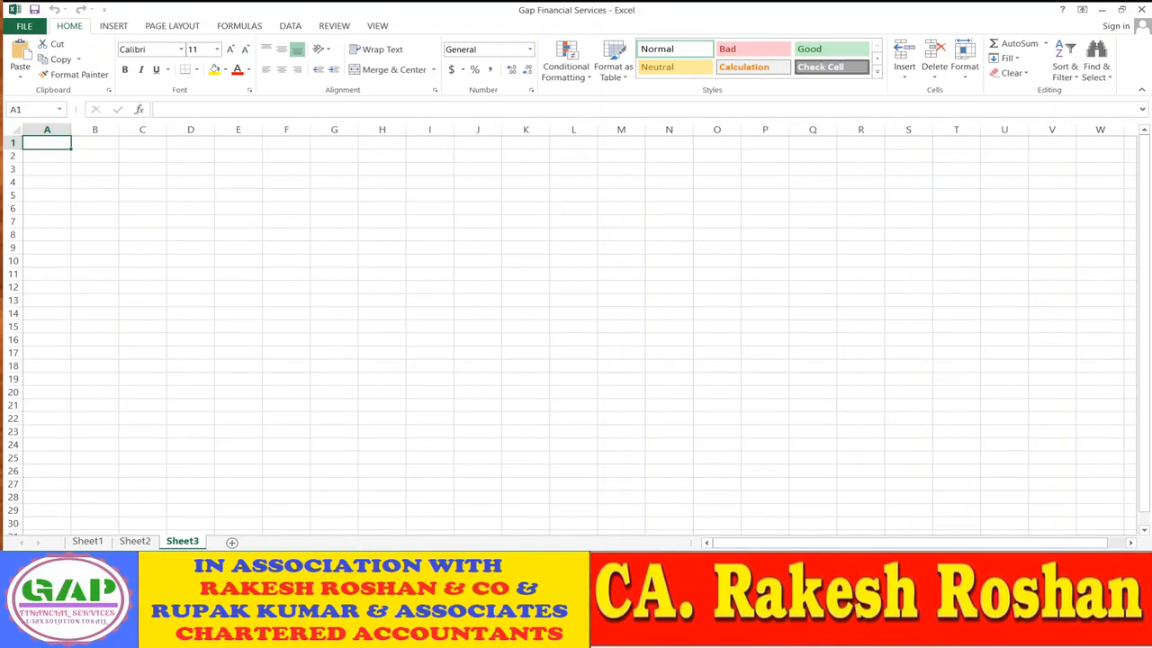
scroll(570, 329, up, 4)
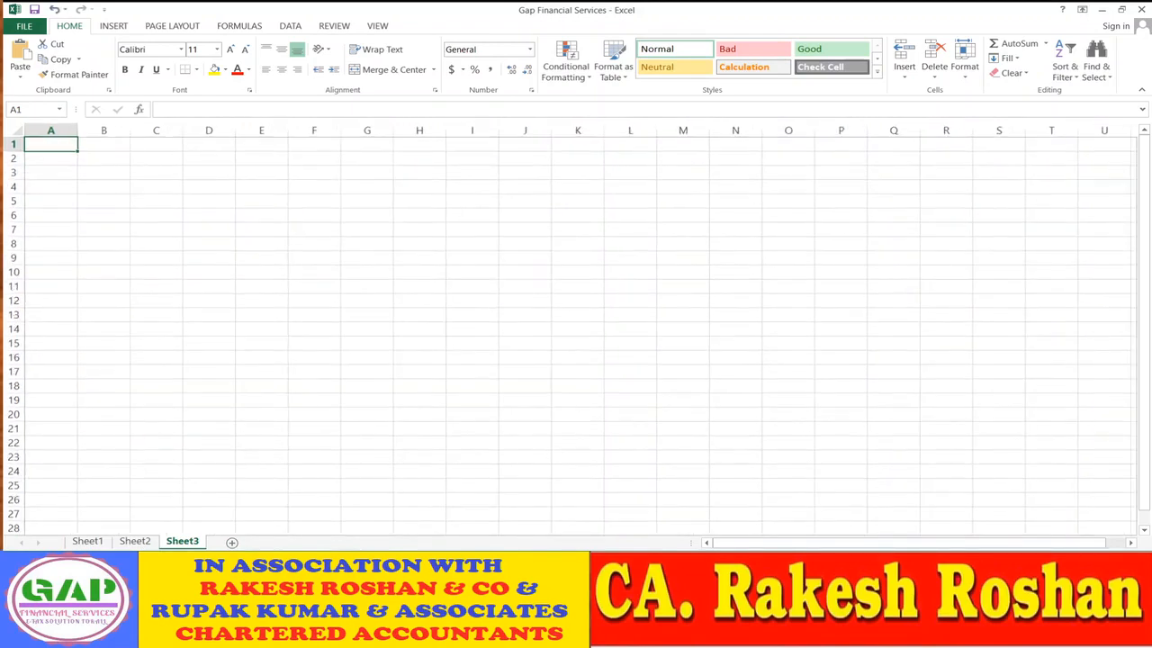
scroll(571, 330, up, 4)
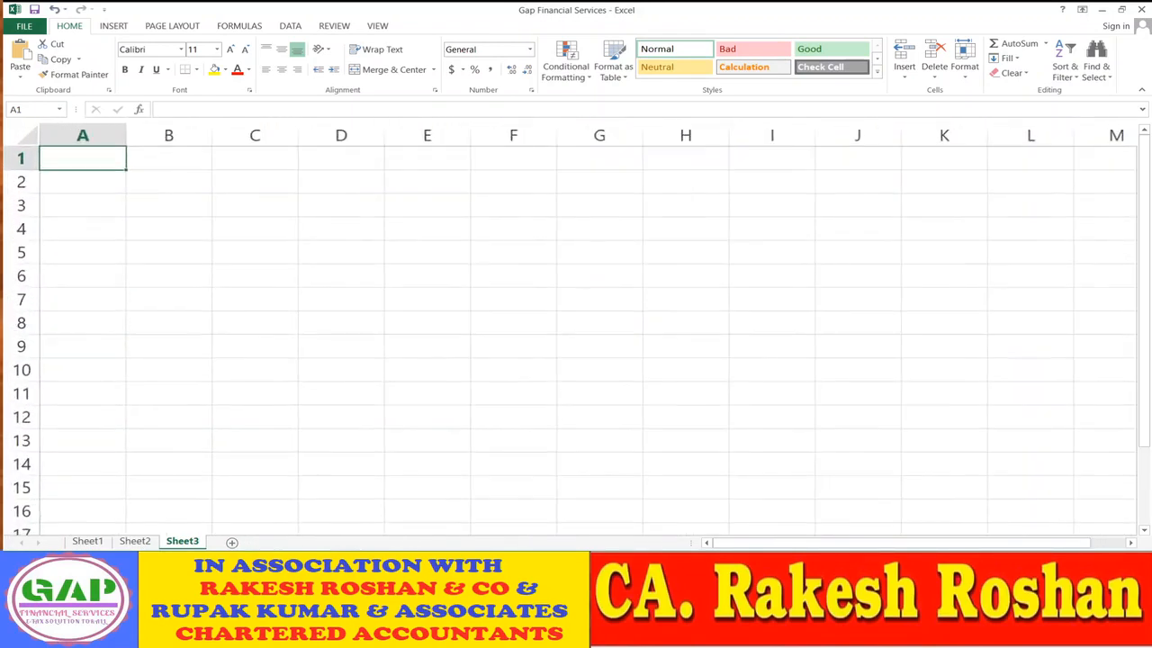
scroll(570, 329, up, 1)
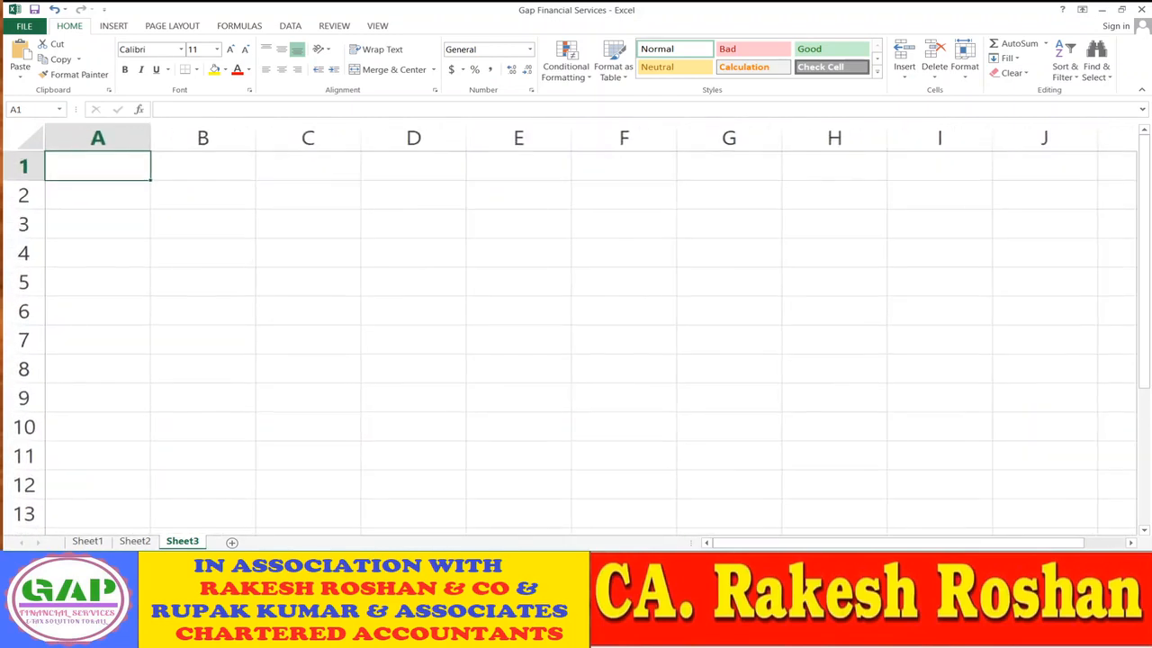
key(alt+Tab)
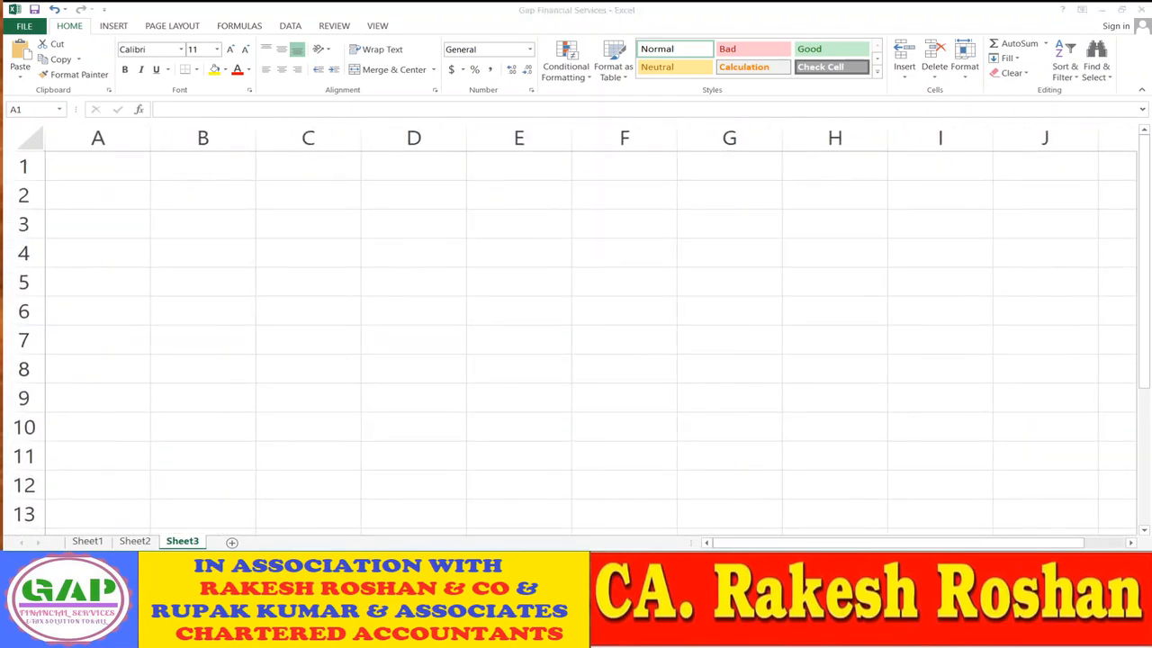
key(alt+Tab)
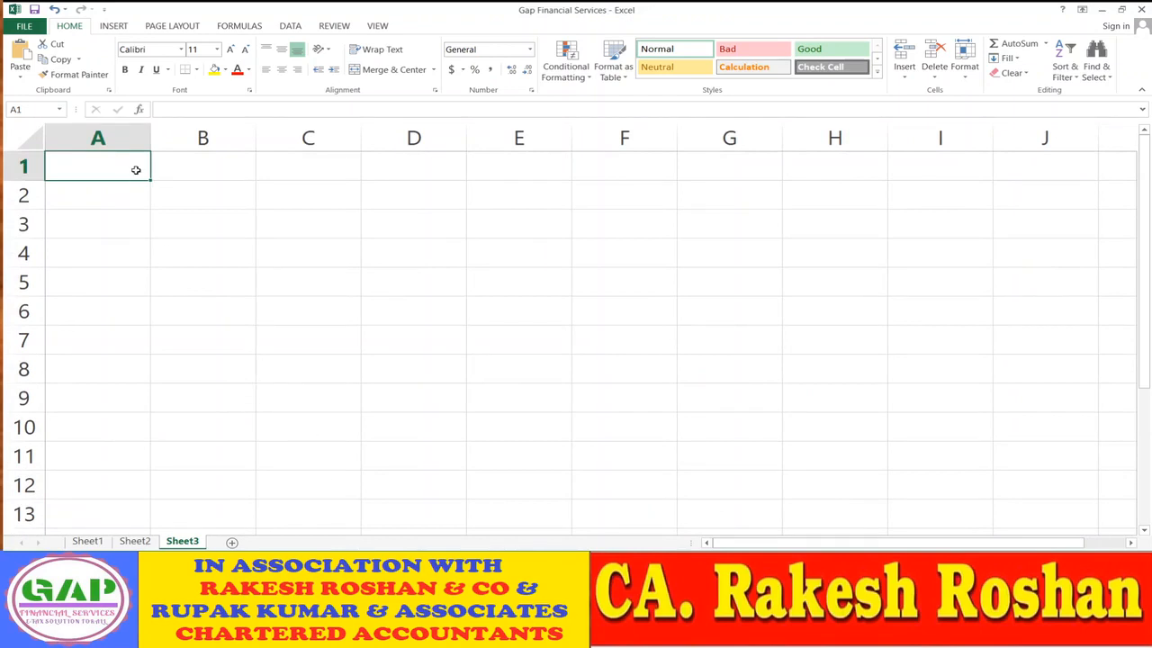
text(=)
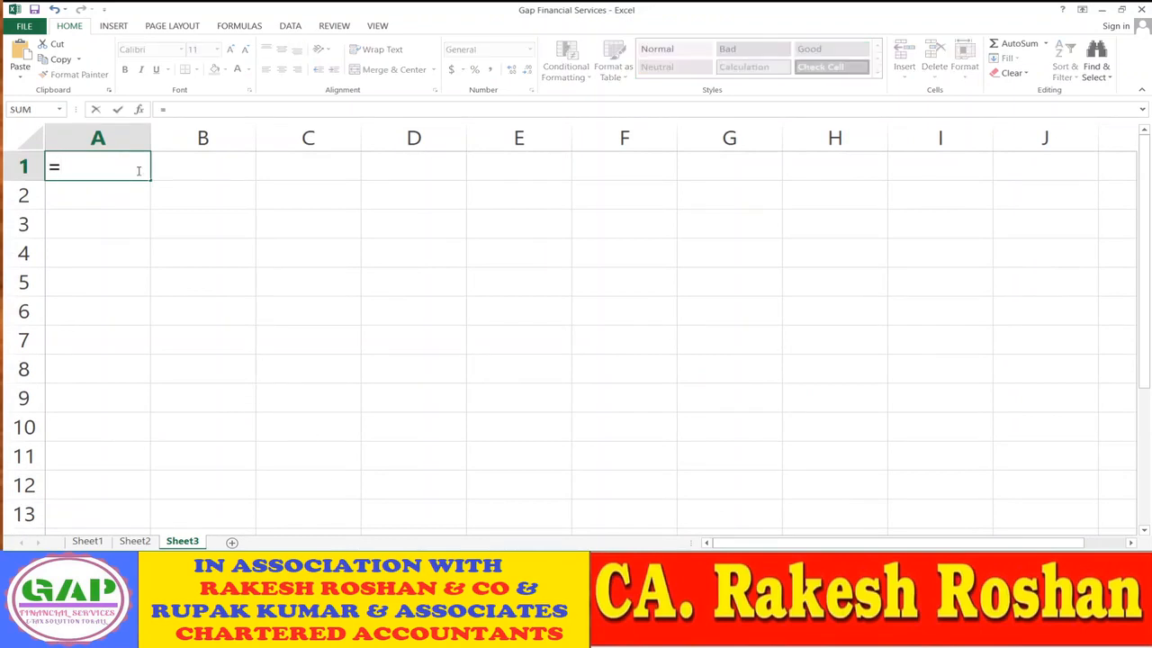
- Link Sheet3's A1 to the firm name in Sheet2's cell A1
click(135, 541)
scroll(252, 171, up, 1)
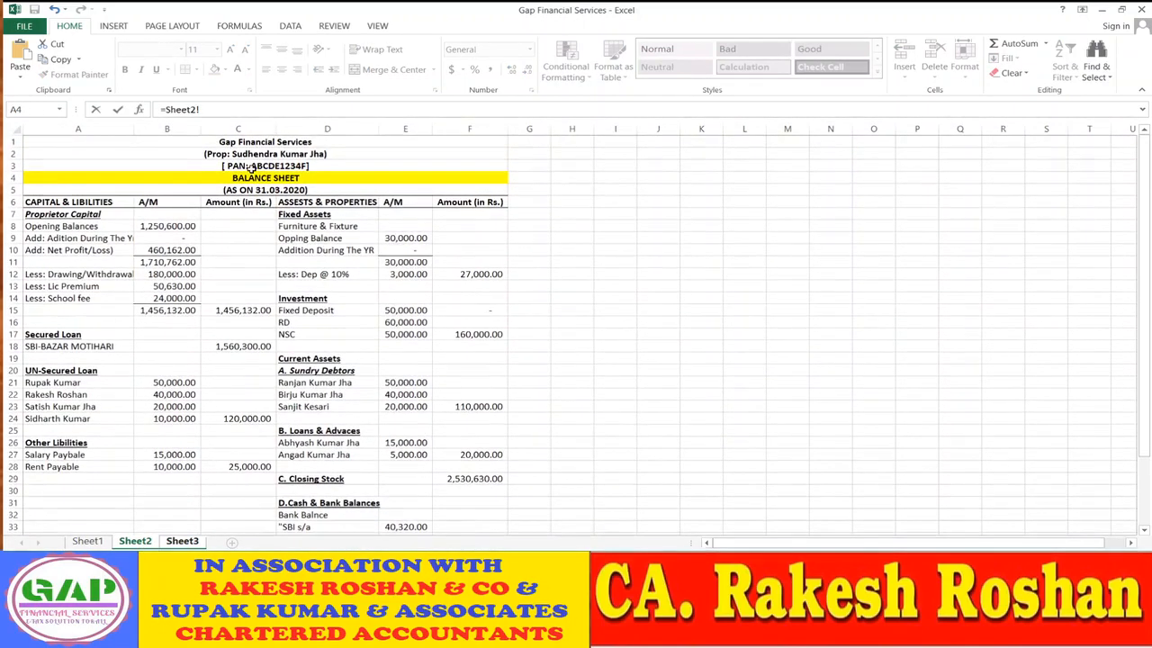
click(261, 142)
key(Return)
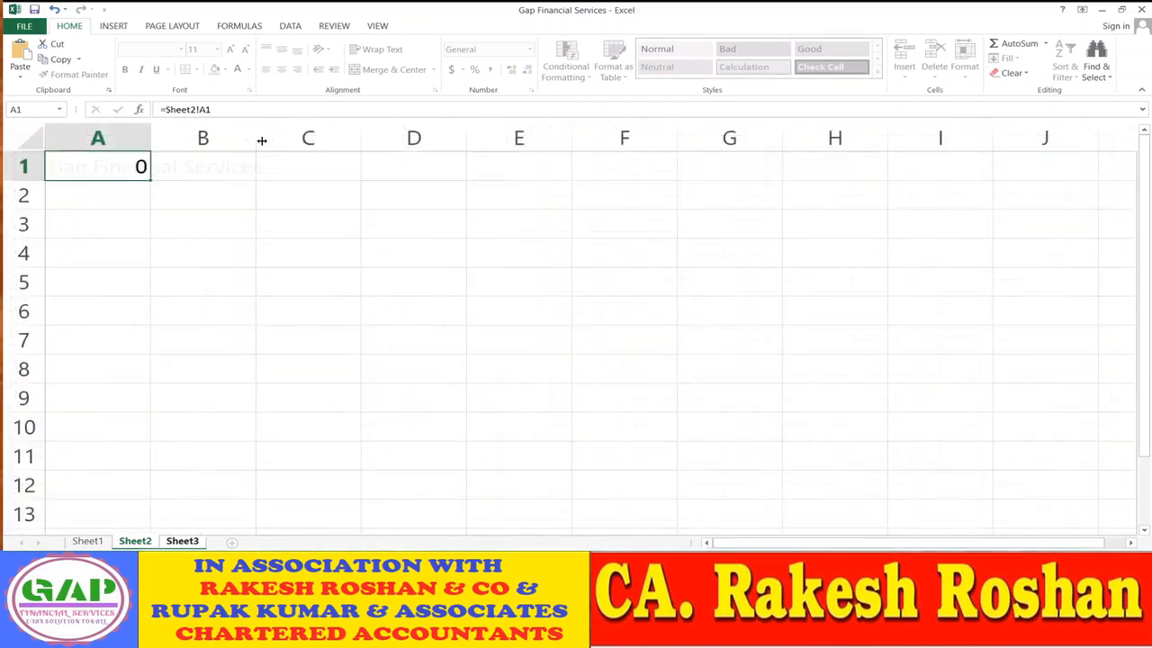
- Copy the link down into A2 and A3 to bring in the proprietor and PAN lines
key(Up)
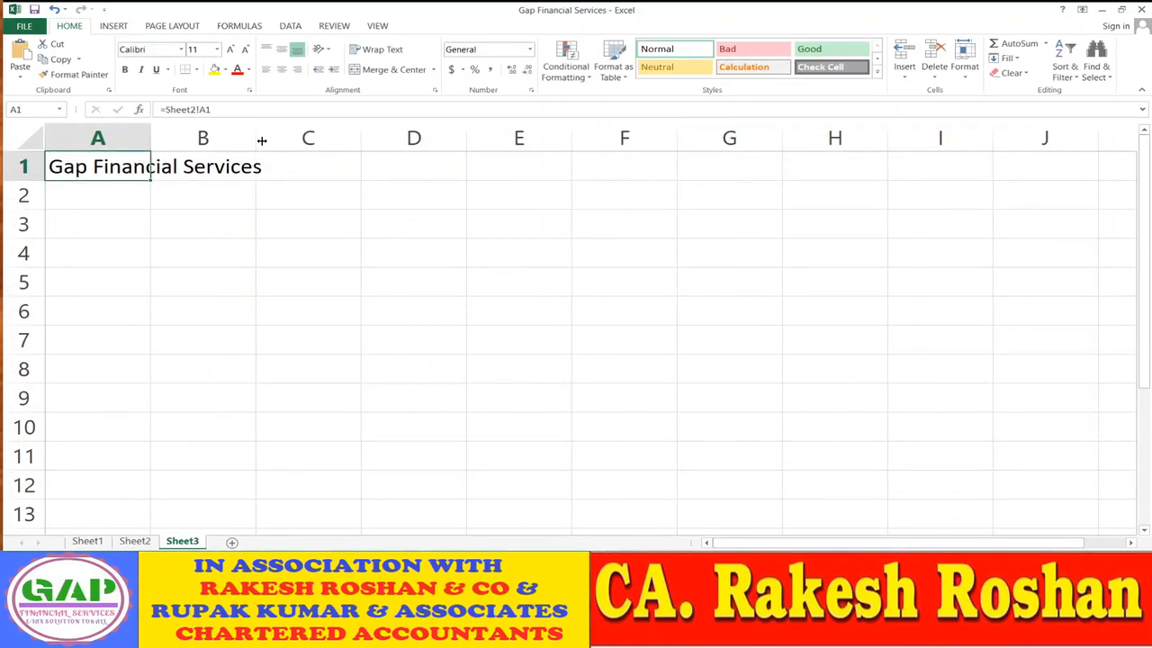
key(ctrl+c)
key(Down)
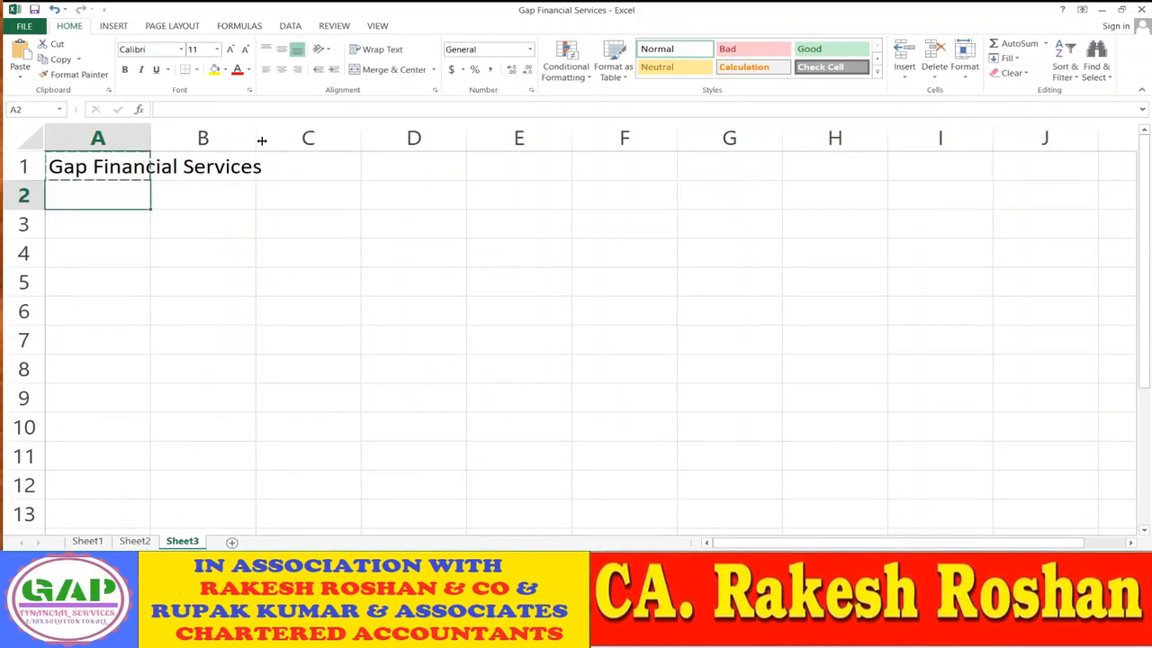
key(ctrl+v)
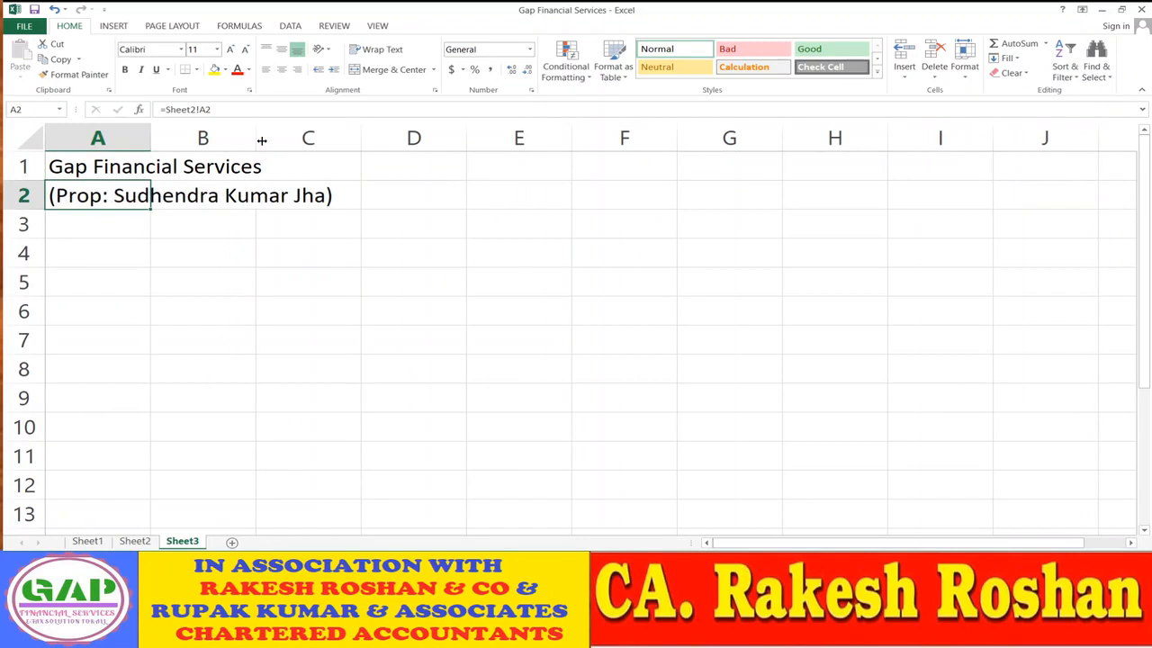
key(ctrl+c)
key(Down)
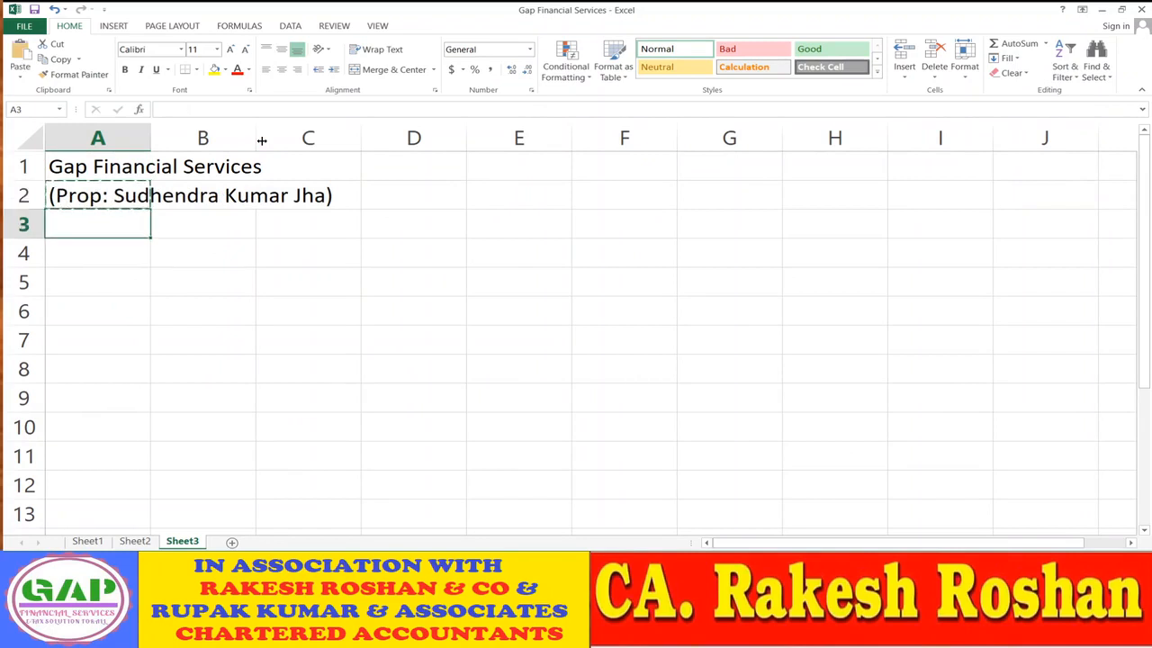
key(ctrl+v)
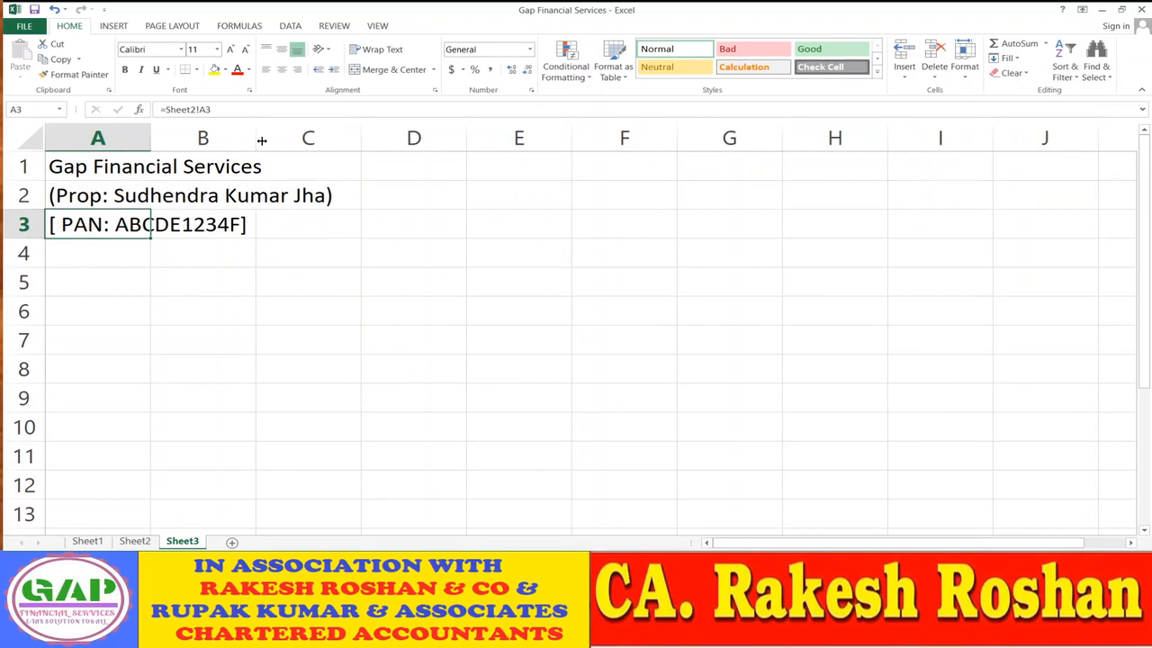
key(Down)
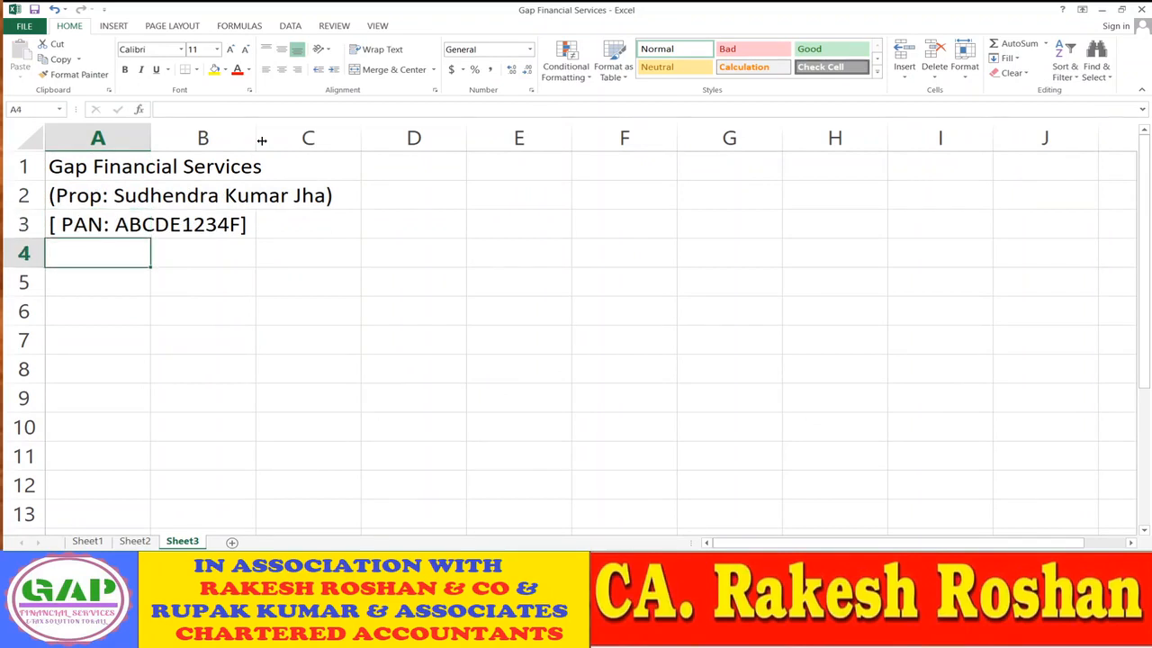
- Autofit column A to the heading text and compare it against Sheet2's balance sheet
double_click(151, 137)
click(373, 338)
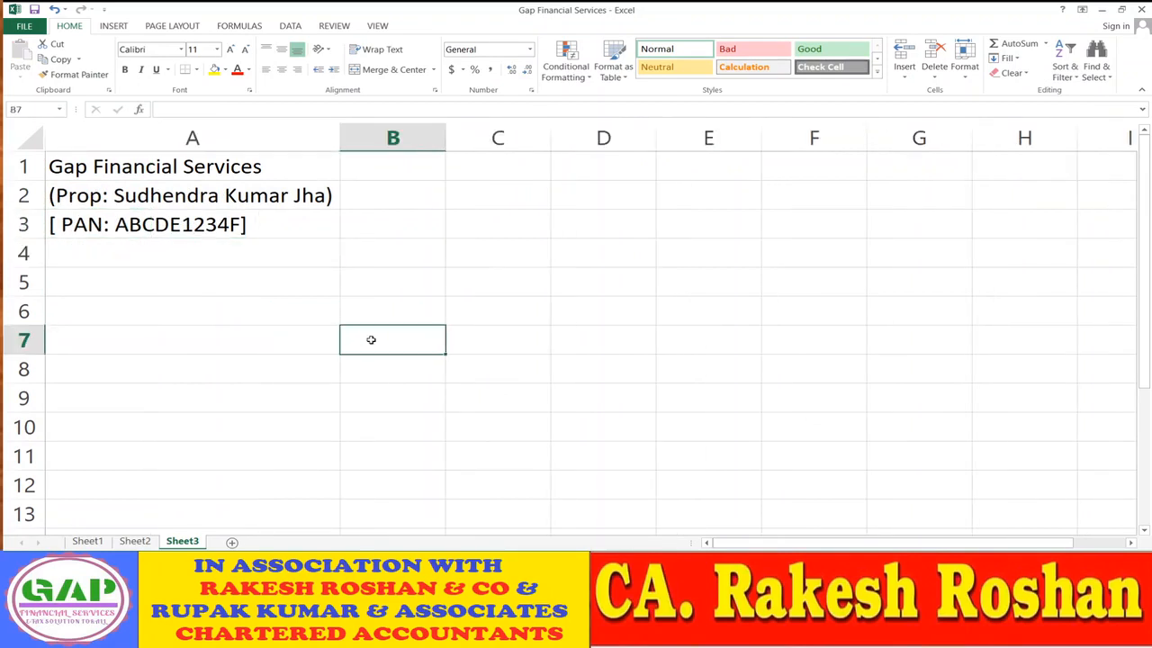
click(206, 256)
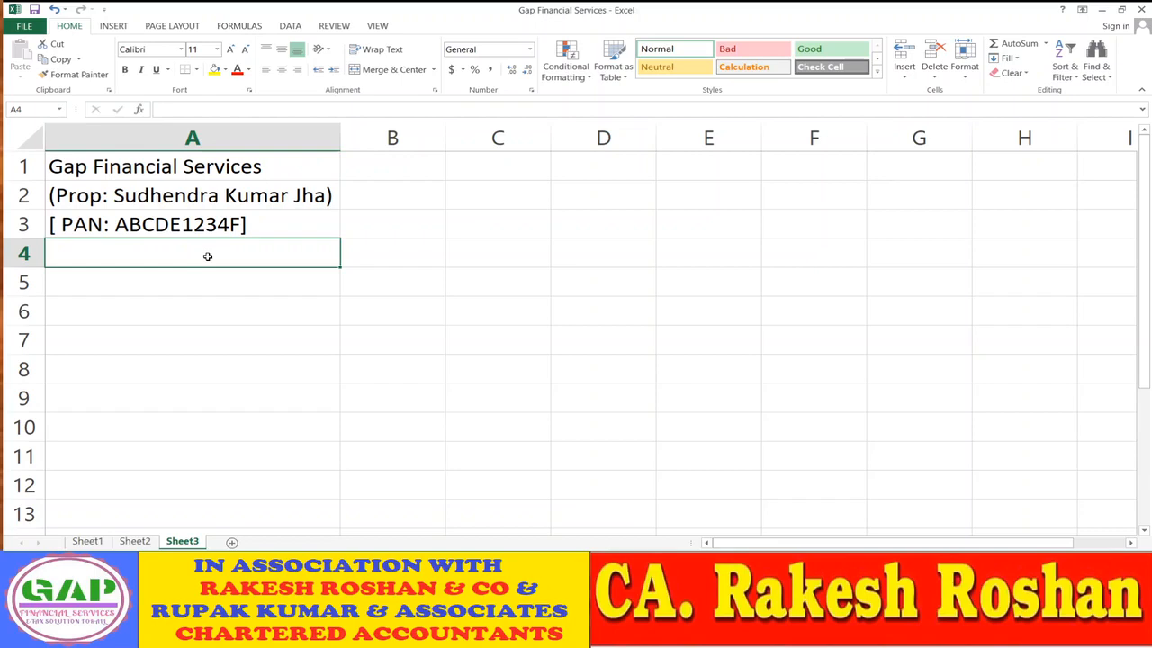
click(135, 541)
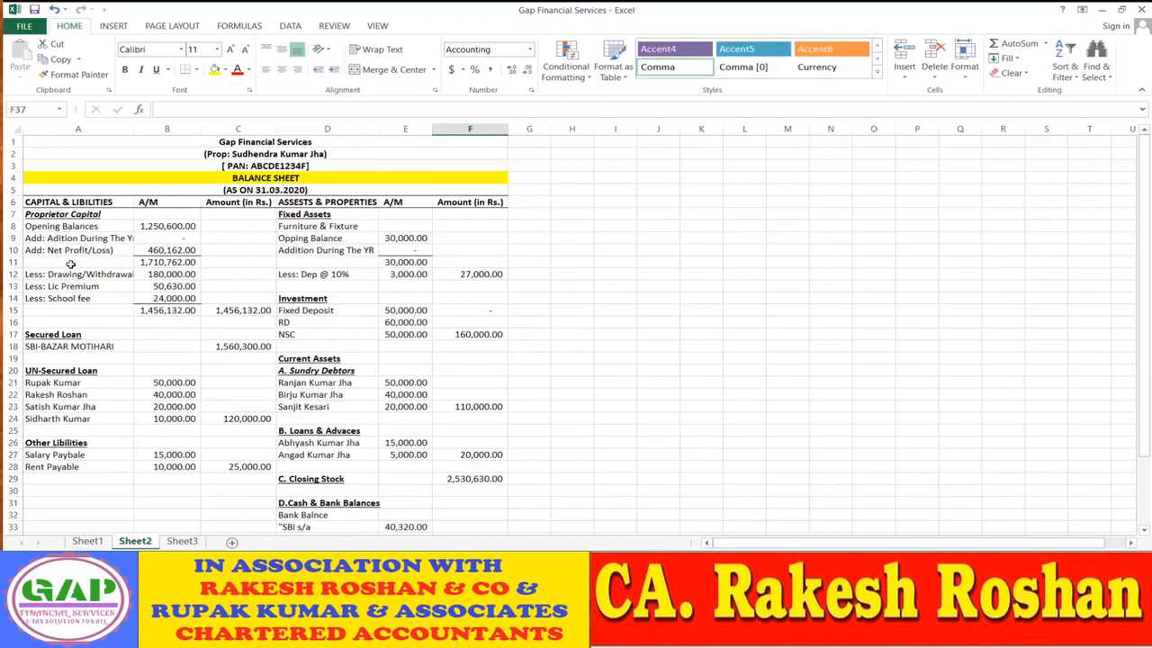
click(196, 542)
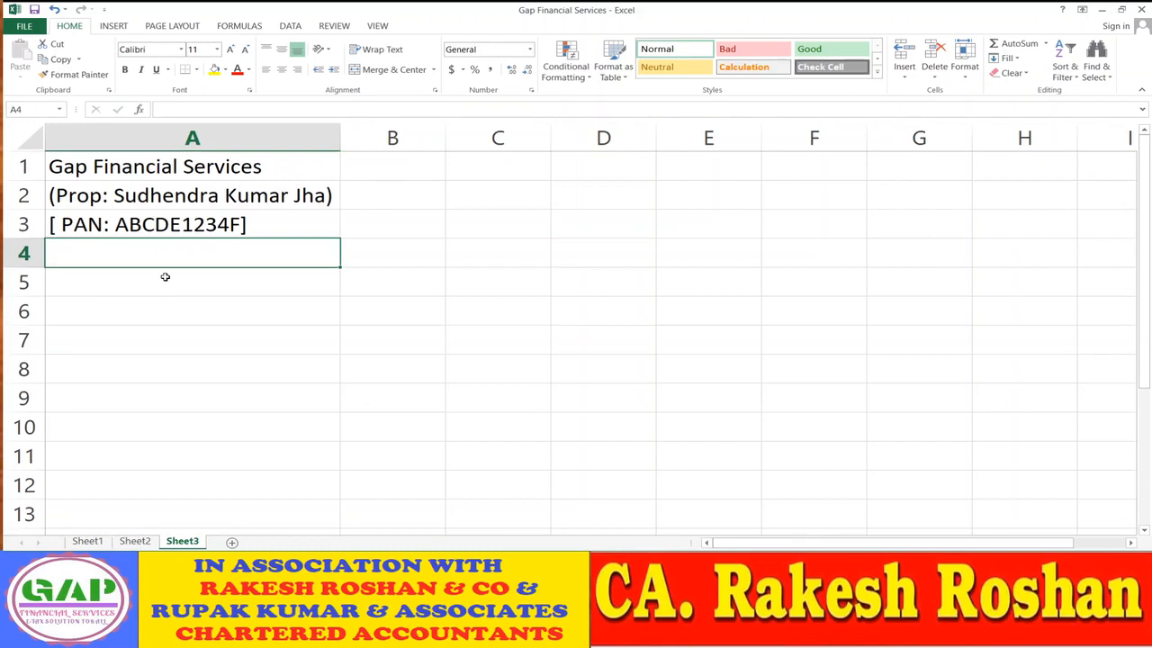
- Enter SCHEDULE "1" in A4 and Pporprietor Capital in A5, and make both bold
text(SCH)
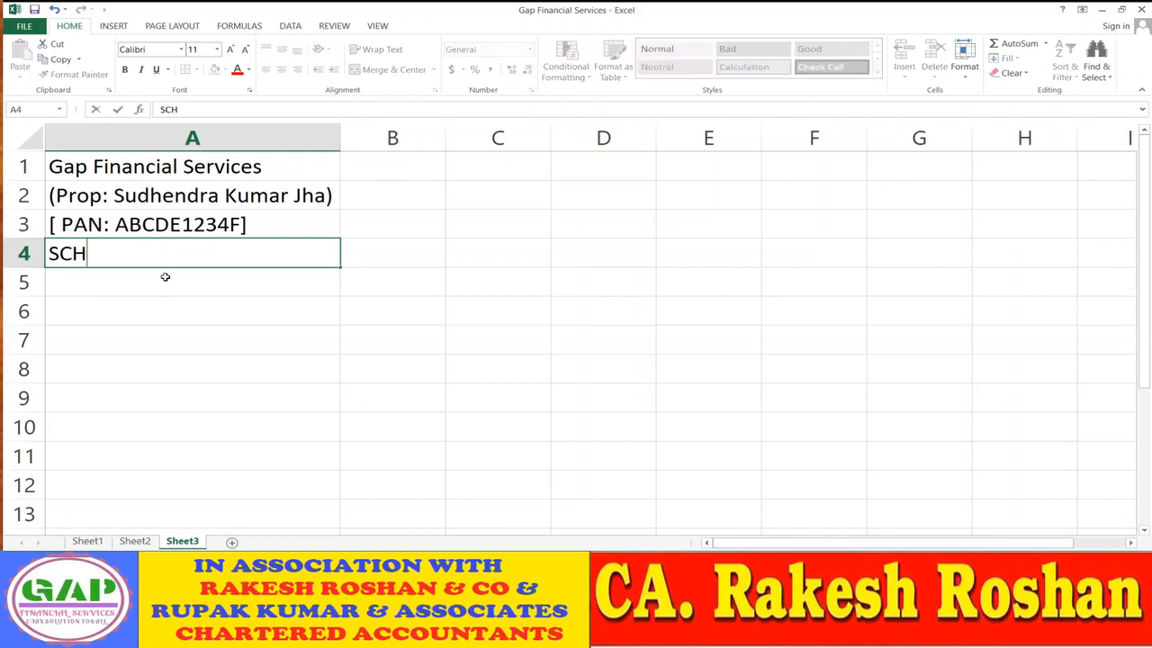
text(EDULE)
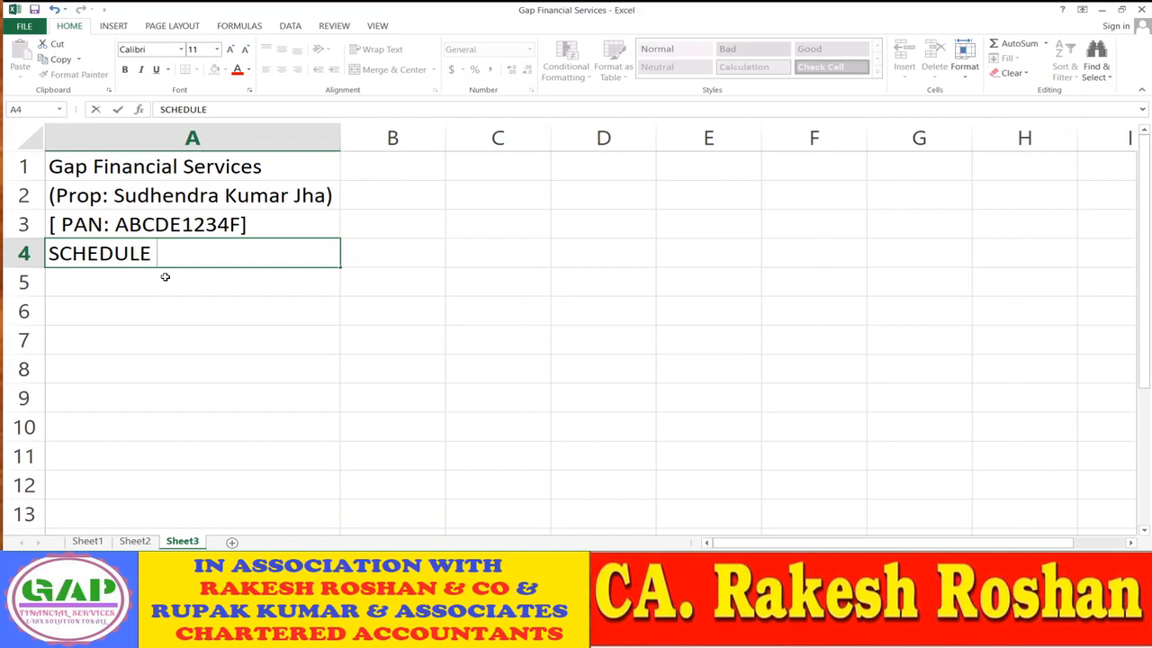
text( "1")
key(Return)
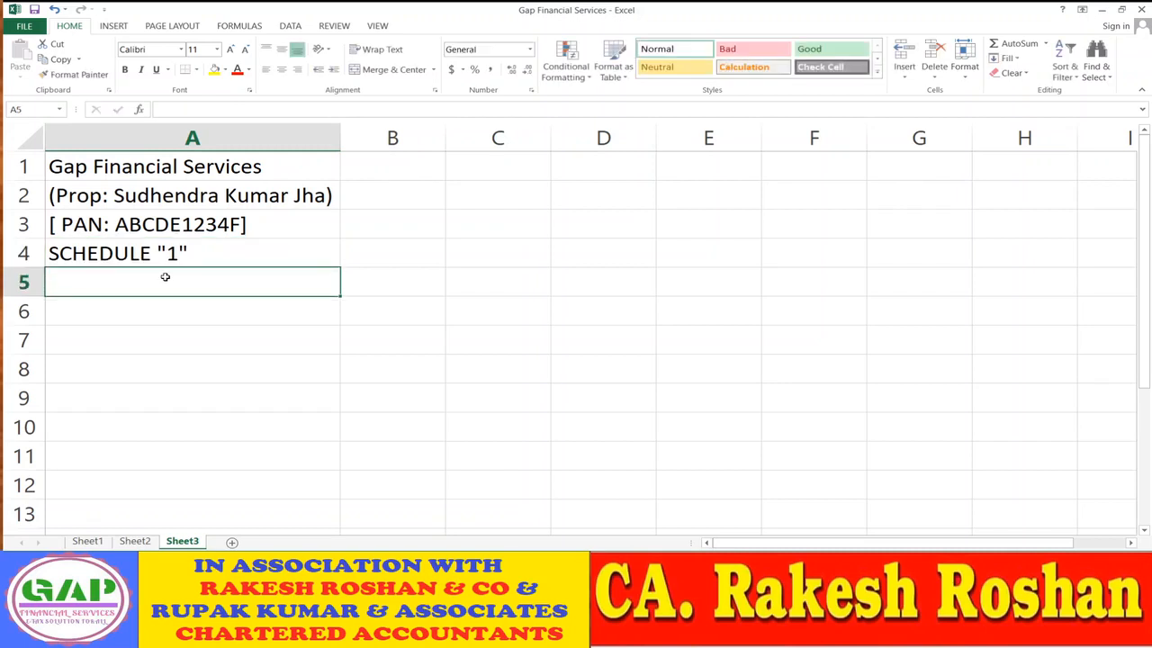
text(PR)
key(BackSpace)
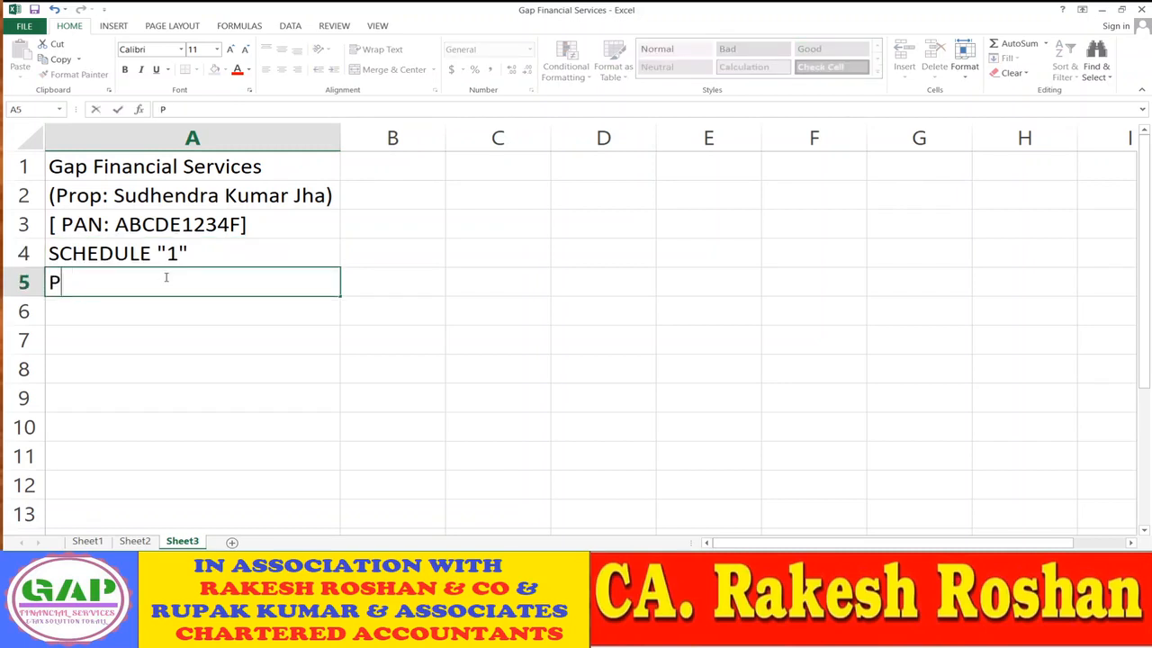
text(porprietor c)
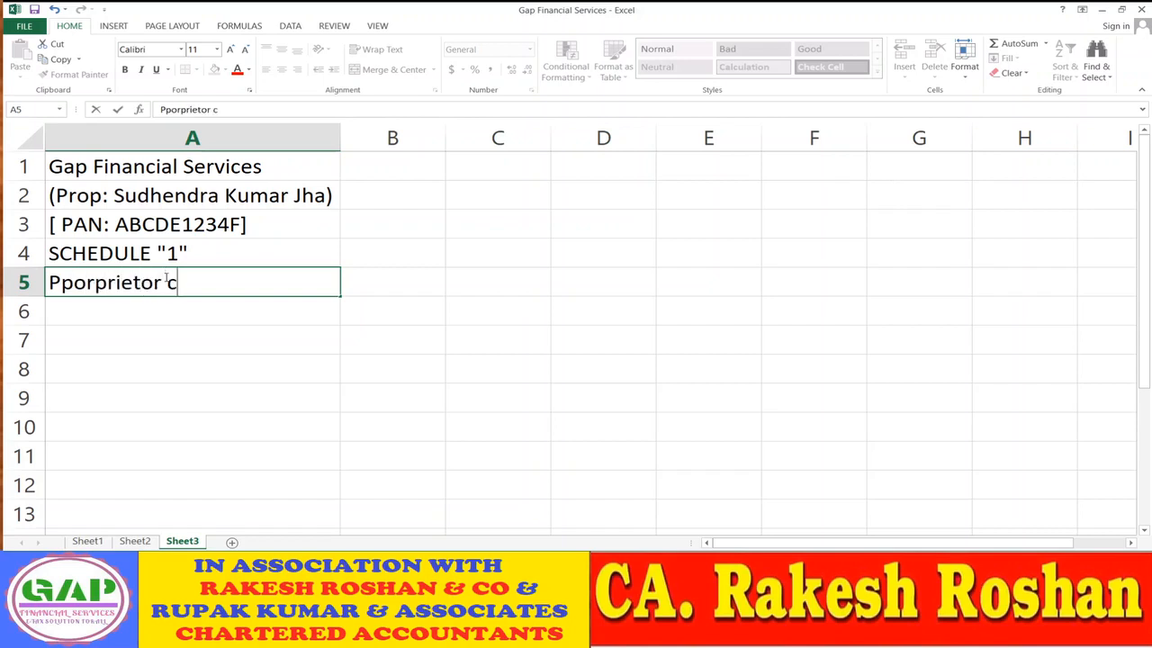
key(BackSpace)
text(Capital)
key(Return)
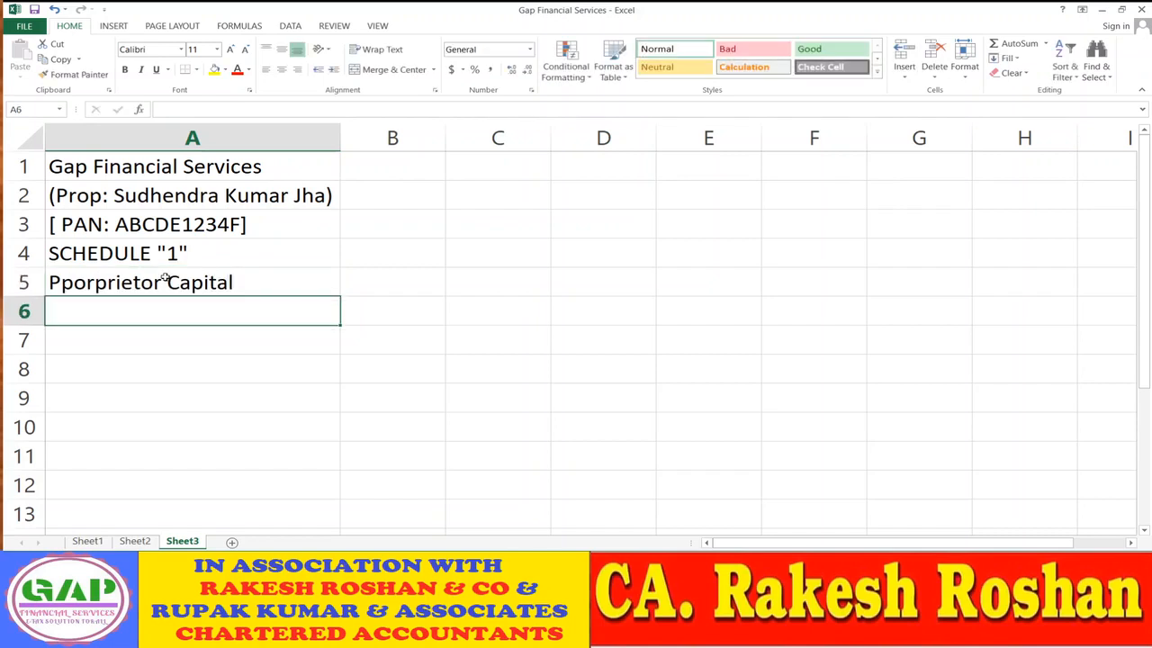
key(Up)
key(Up)
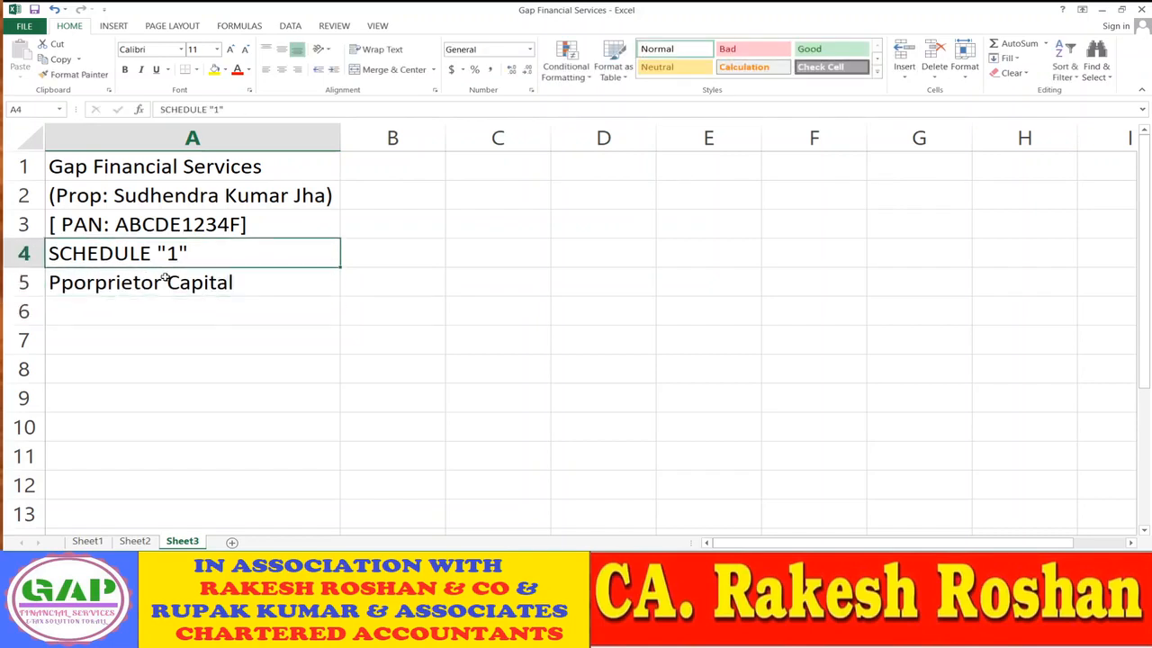
key(shift+Down)
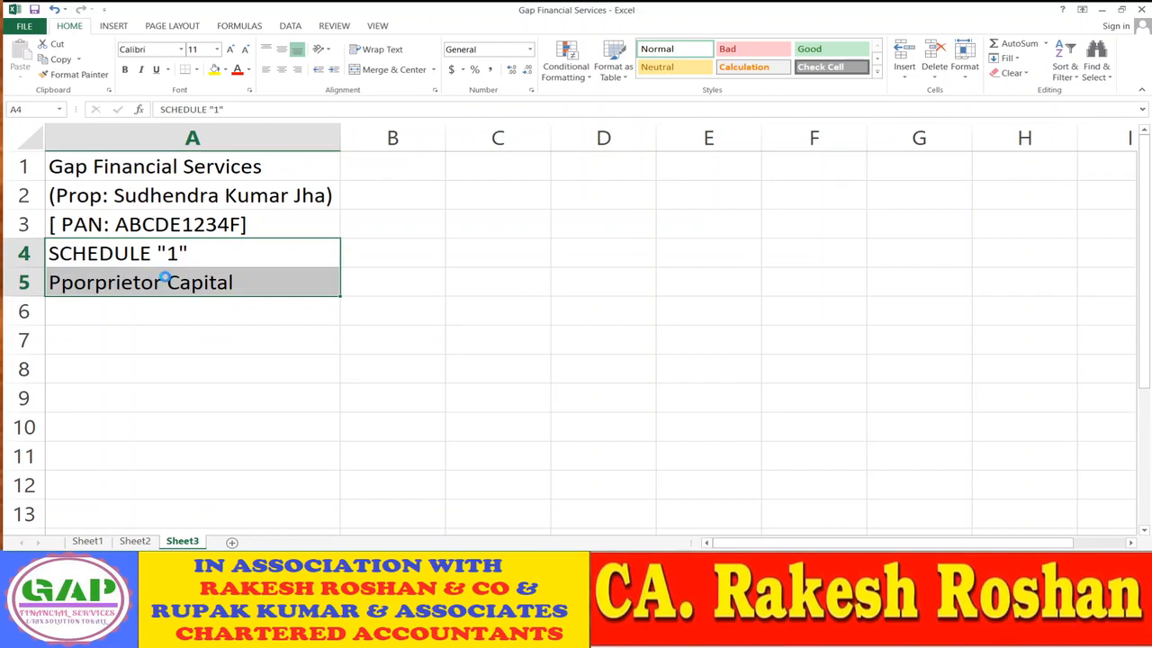
key(ctrl+b)
- Add the Amount(Rs) heading in D4 with the date 31.03.2020 in D5
key(Right)
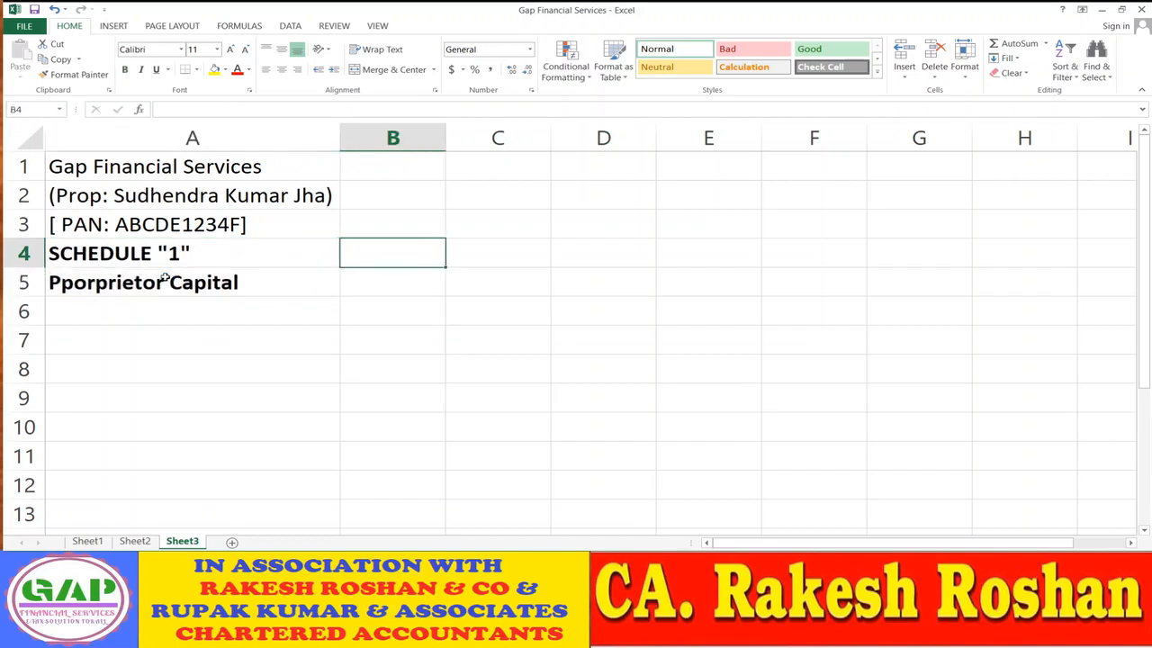
key(Right)
key(Right)
text(Amount)
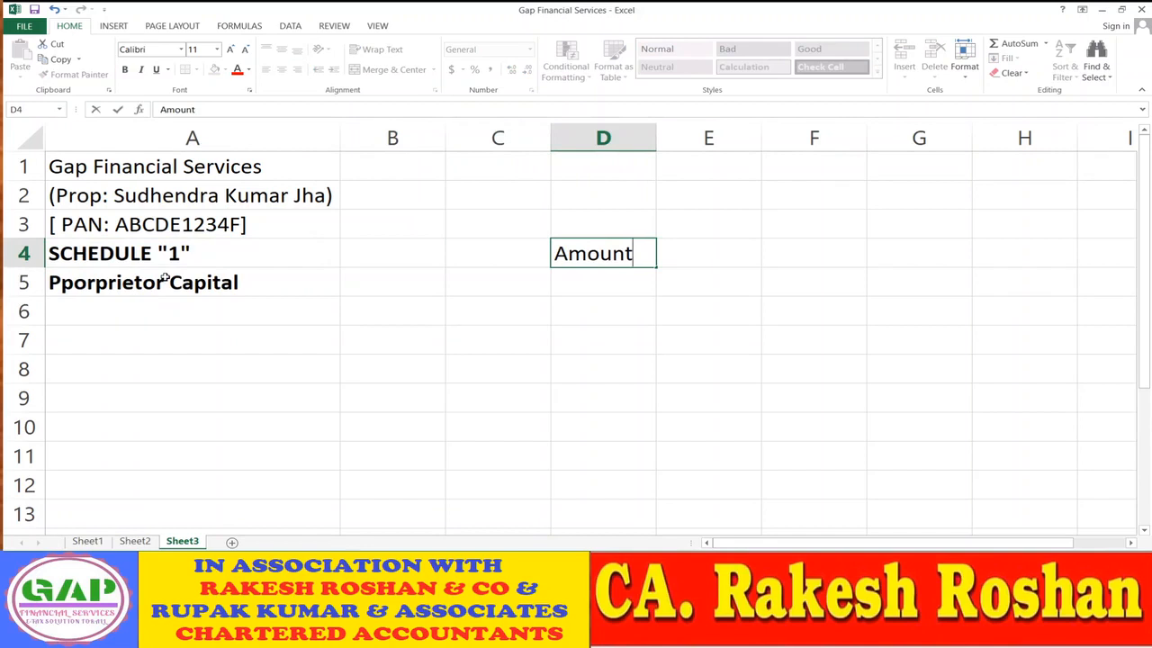
text((Rs))
key(Return)
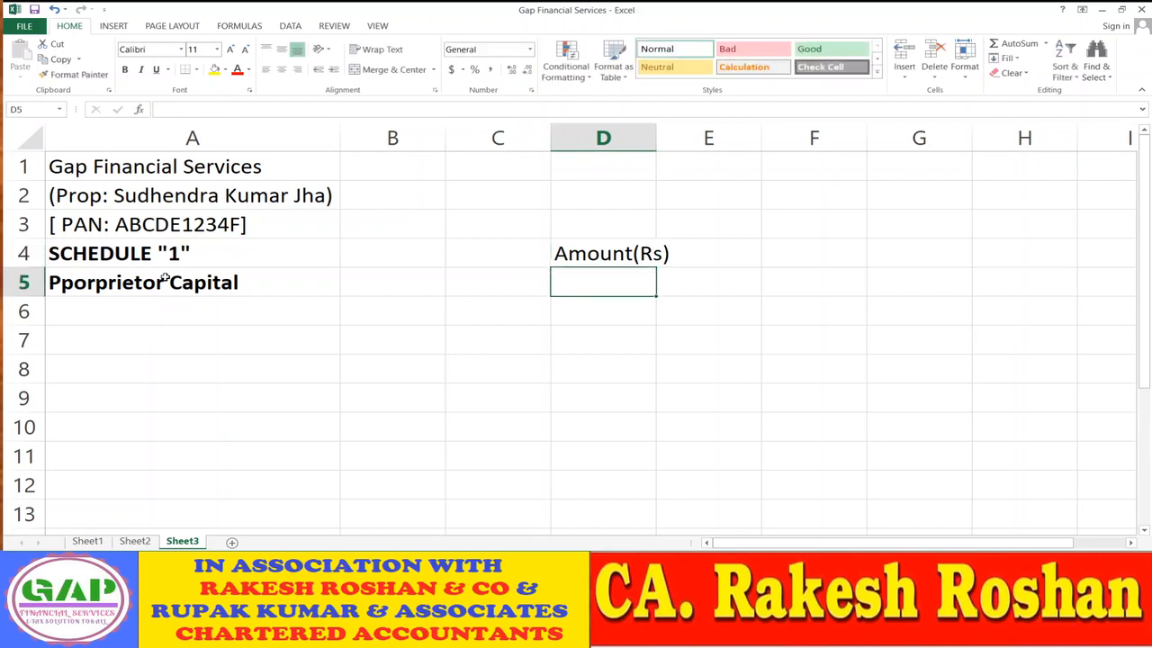
text(31.03.20)
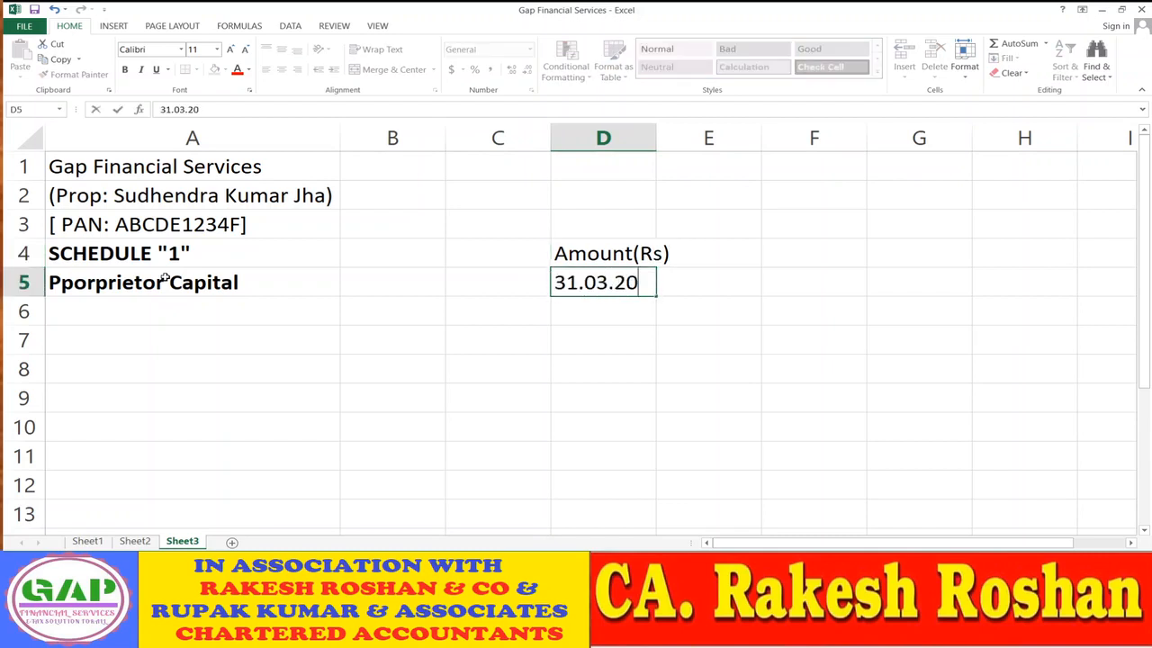
text(20)
key(Return)
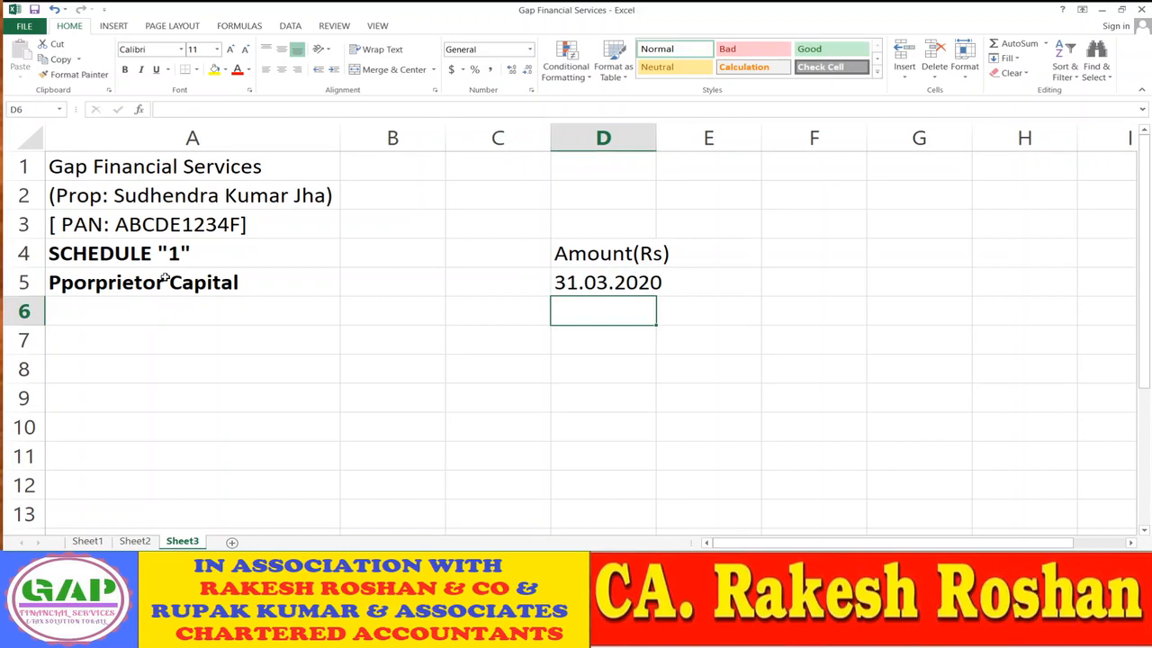
key(Up)
key(Up)
key(Left)
key(Left)
key(Left)
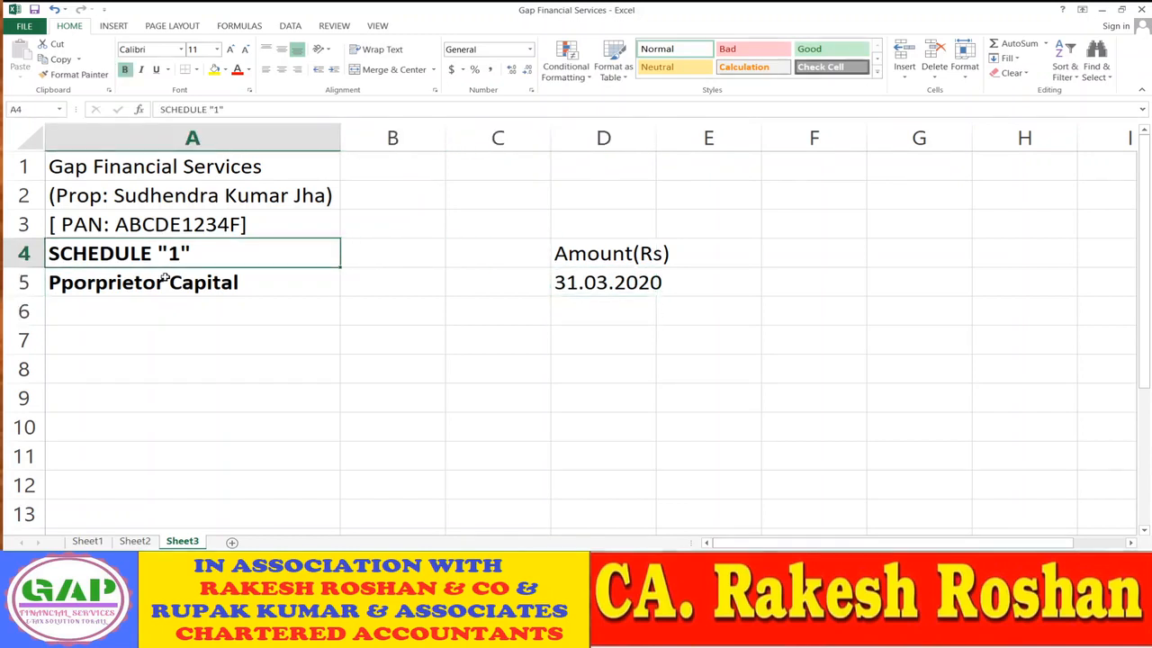
key(Up)
key(Up)
key(Up)
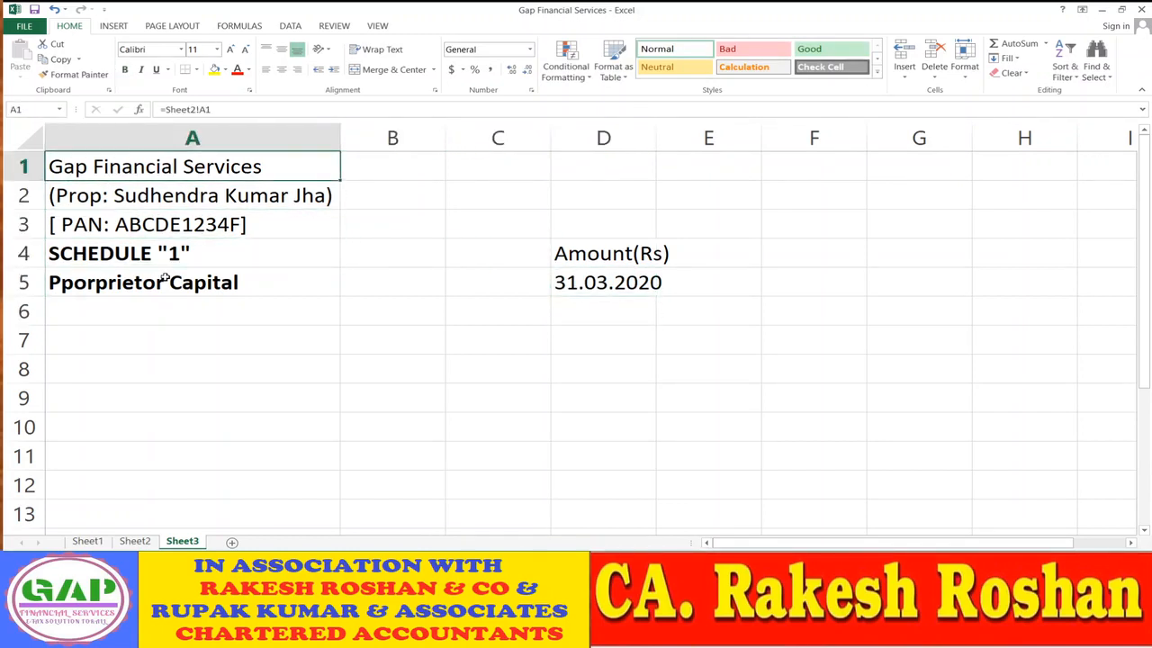
- Merge and centre each title line across A1:D1, A2:D2 and A3:D3
key(shift+Right)
key(shift+Right)
key(shift+Right)
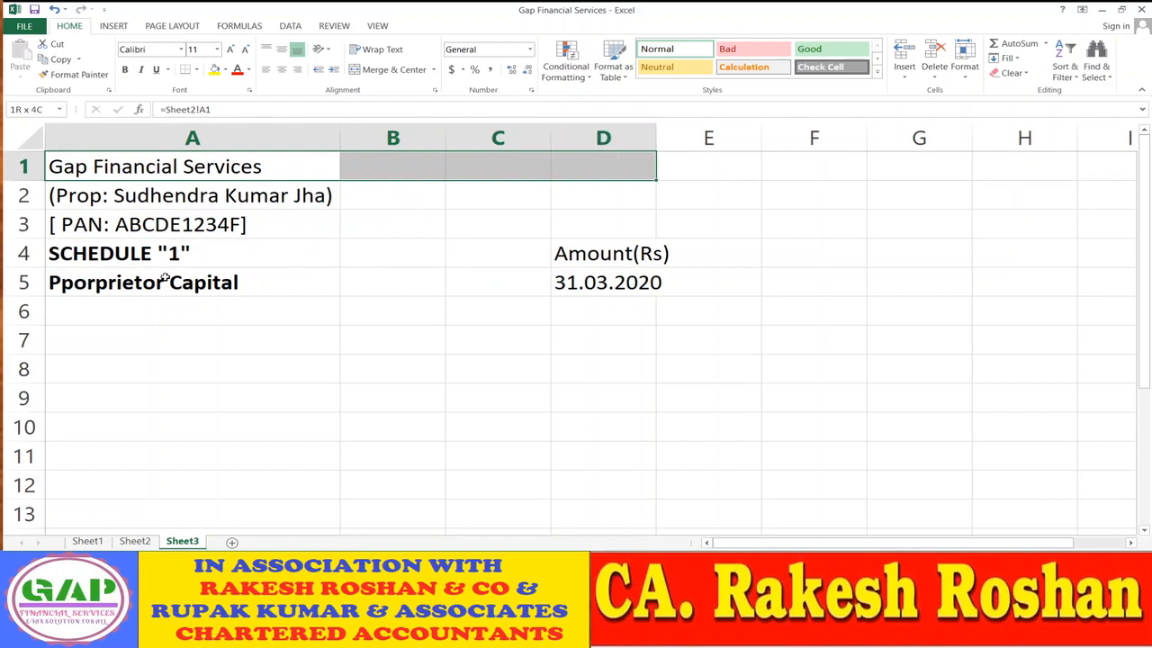
click(383, 72)
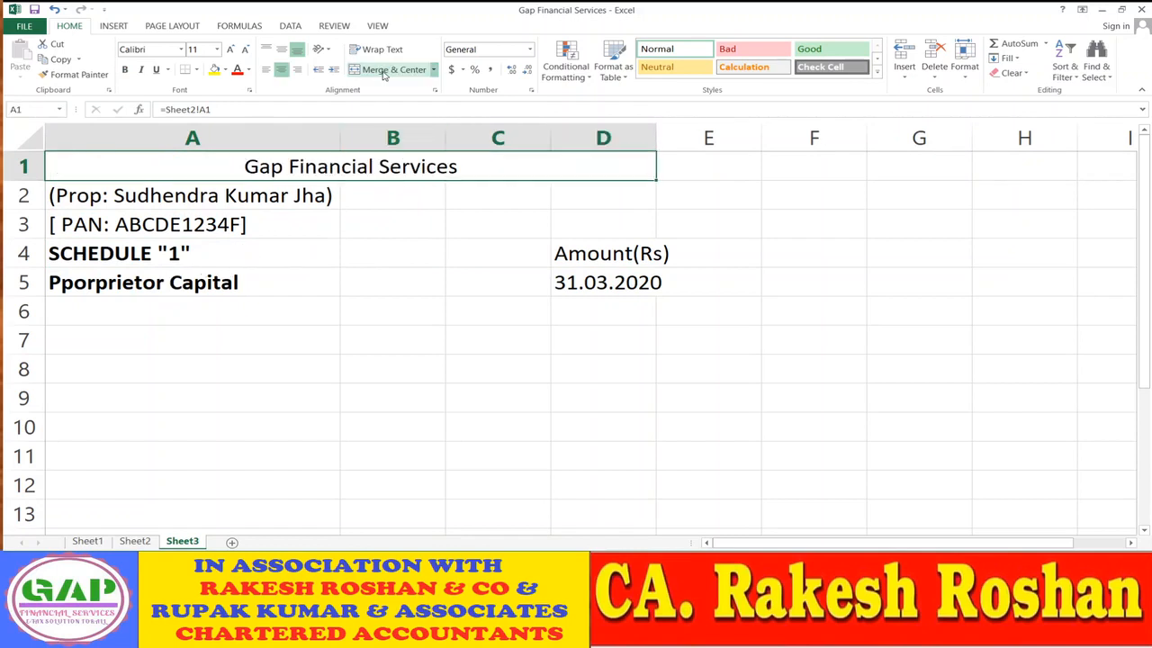
click(191, 200)
drag(192, 200, 612, 196)
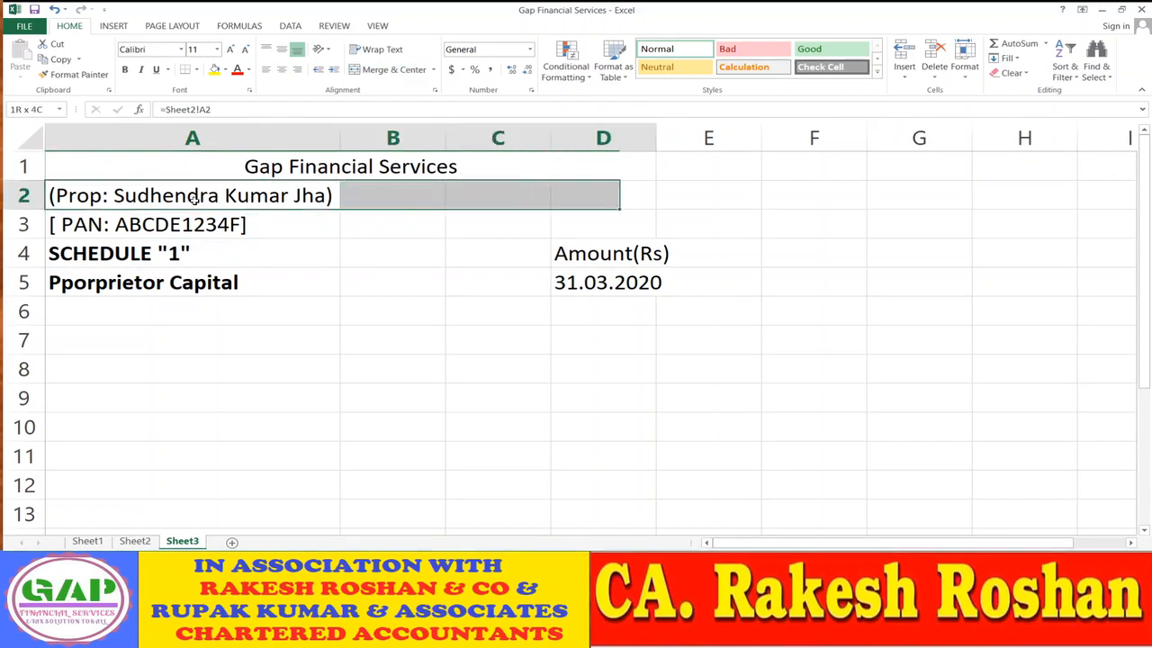
click(396, 70)
click(160, 231)
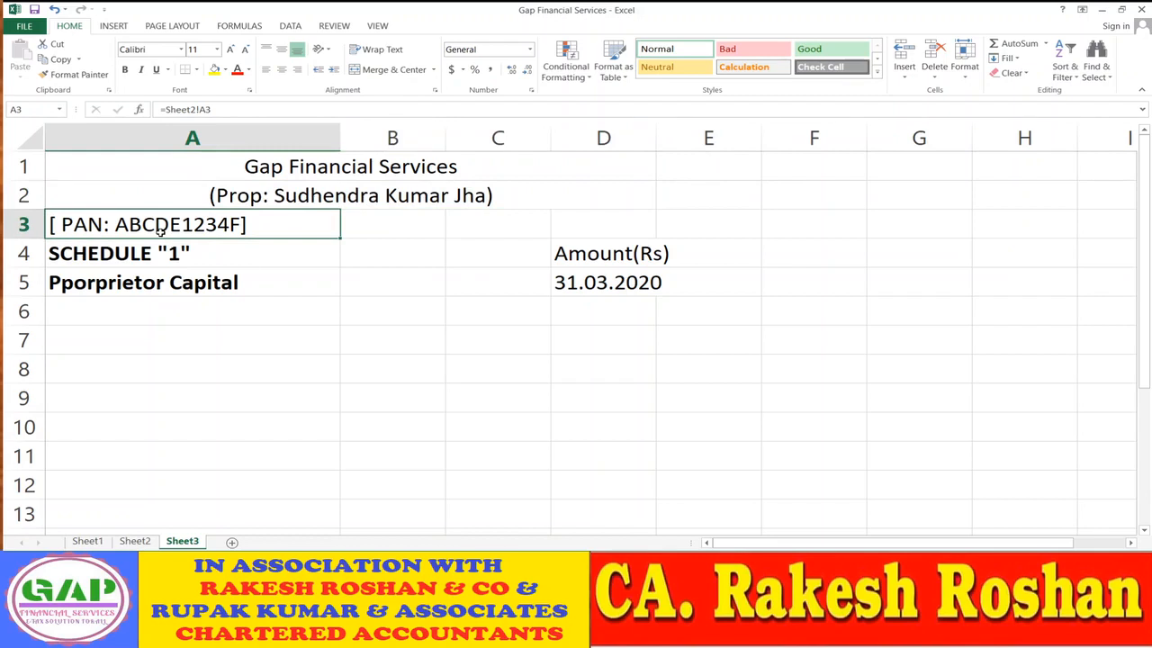
key(shift+Right)
key(shift+Right)
key(shift+Right)
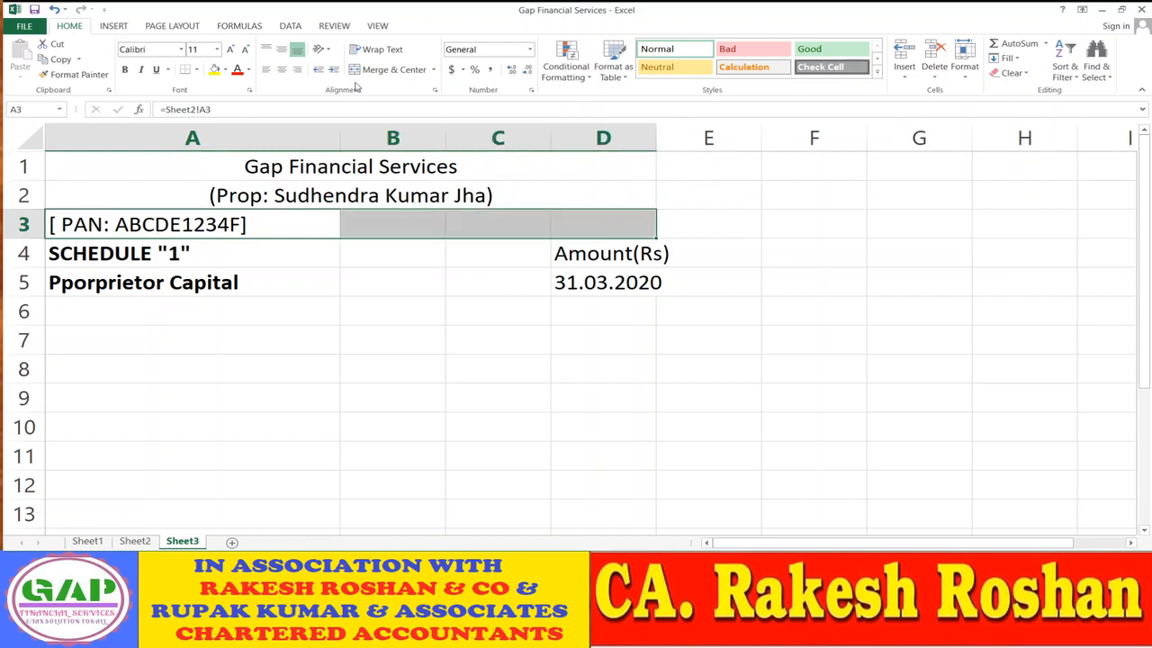
click(378, 71)
- Make the three merged title lines in A1:A3 bold
drag(784, 389, 783, 371)
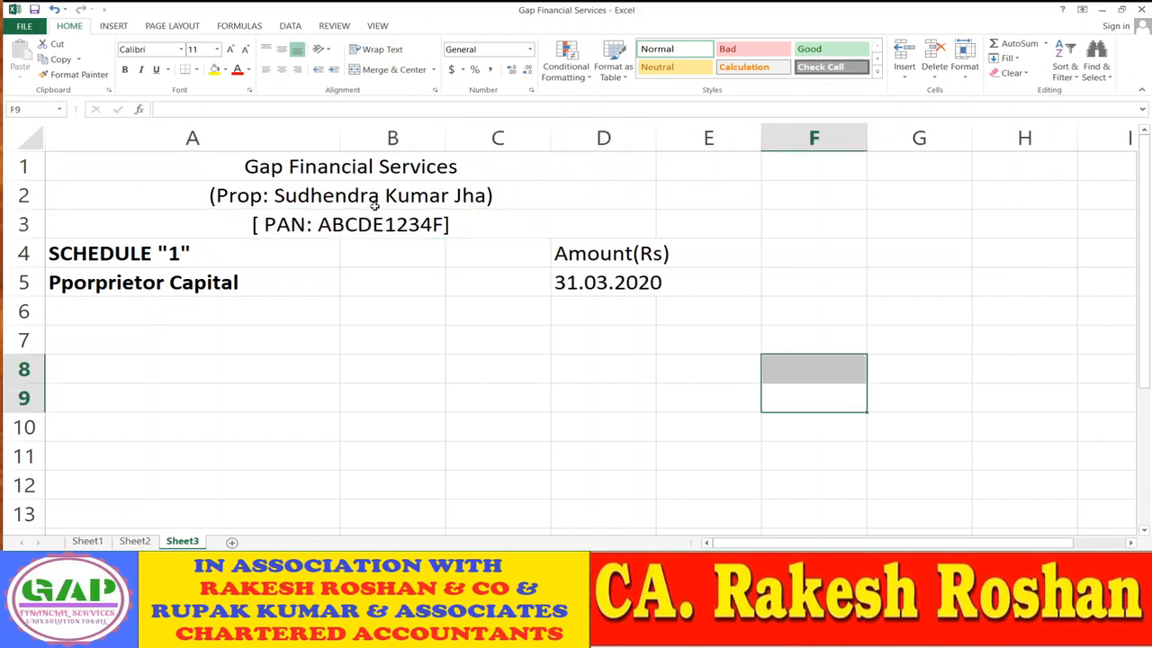
click(369, 171)
key(shift+Down)
key(shift+Down)
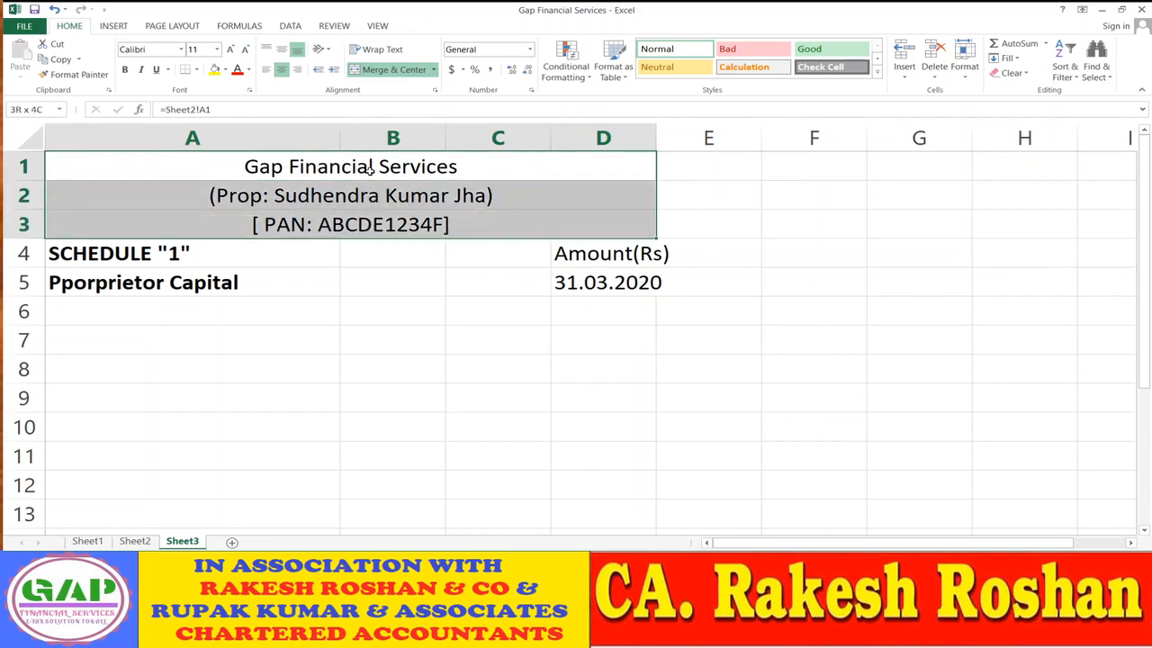
key(ctrl+b)
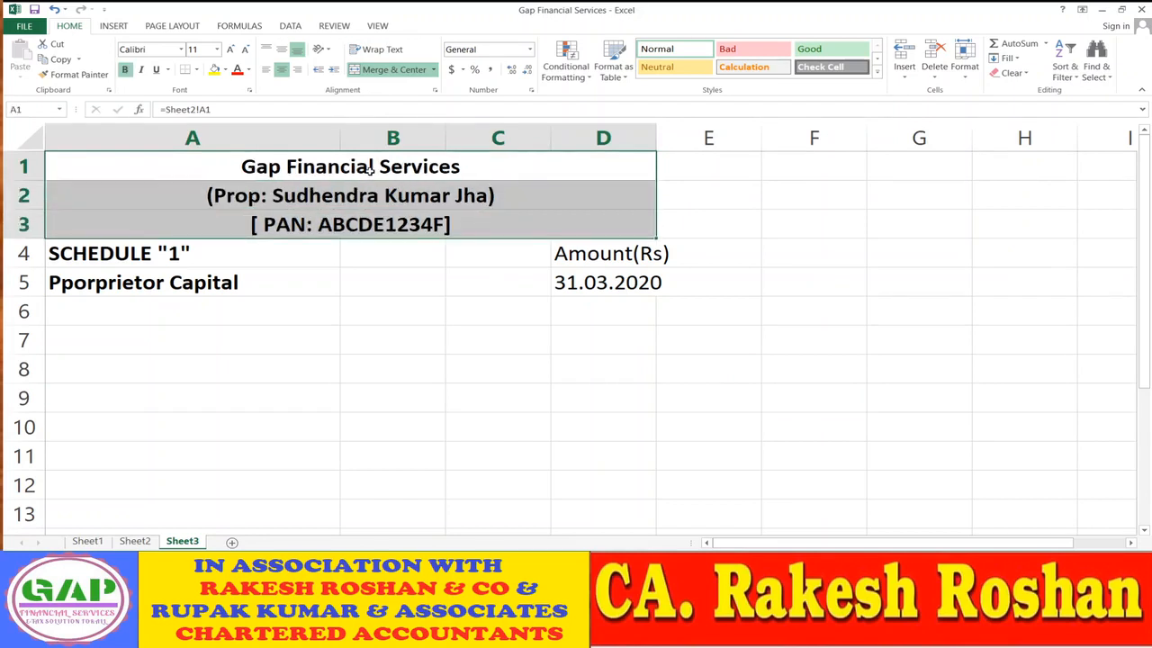
click(410, 297)
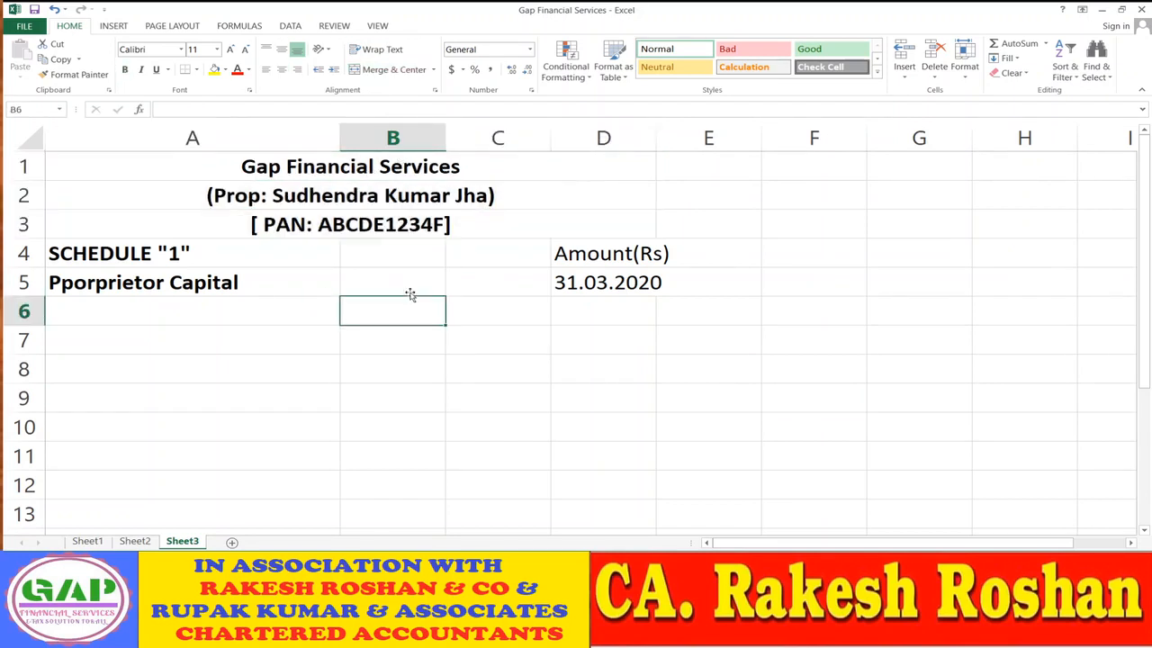
click(255, 224)
click(414, 315)
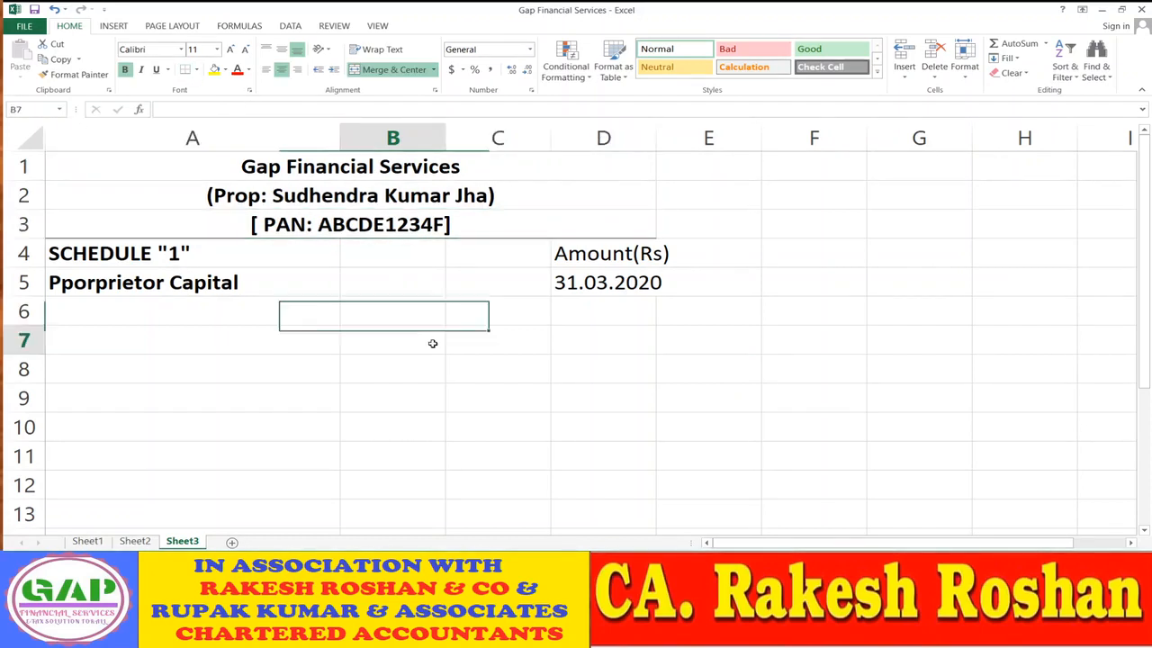
click(433, 342)
click(818, 393)
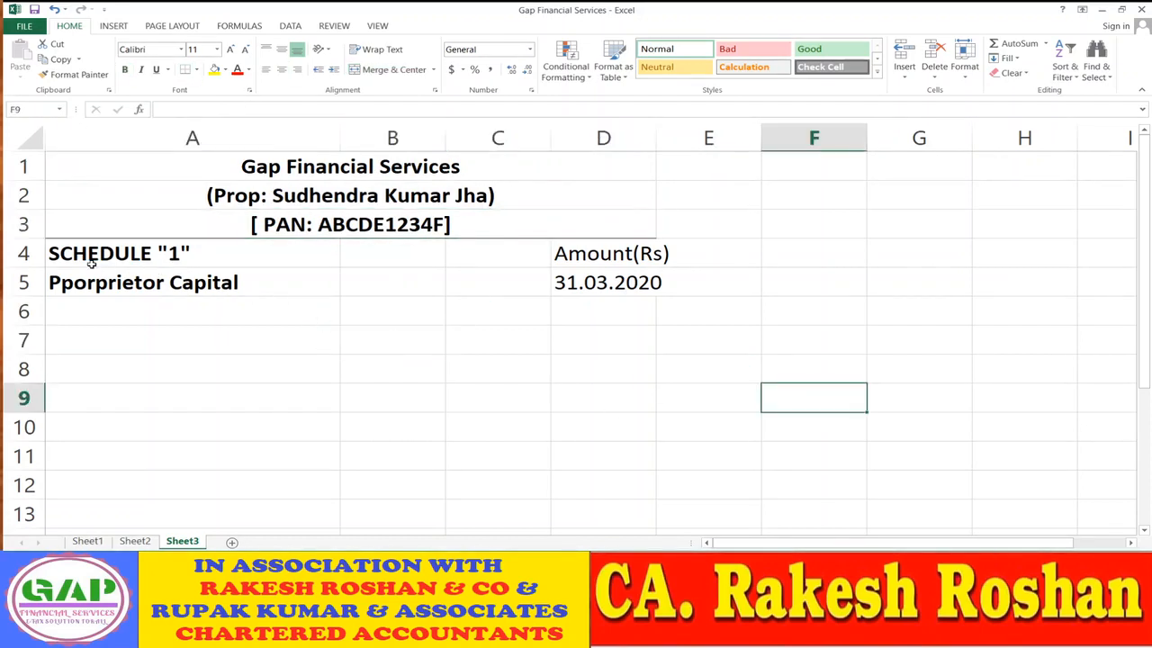
- Put borders on the A4:D5 schedule heading and autofit column D to Amount(Rs)
drag(88, 257, 570, 272)
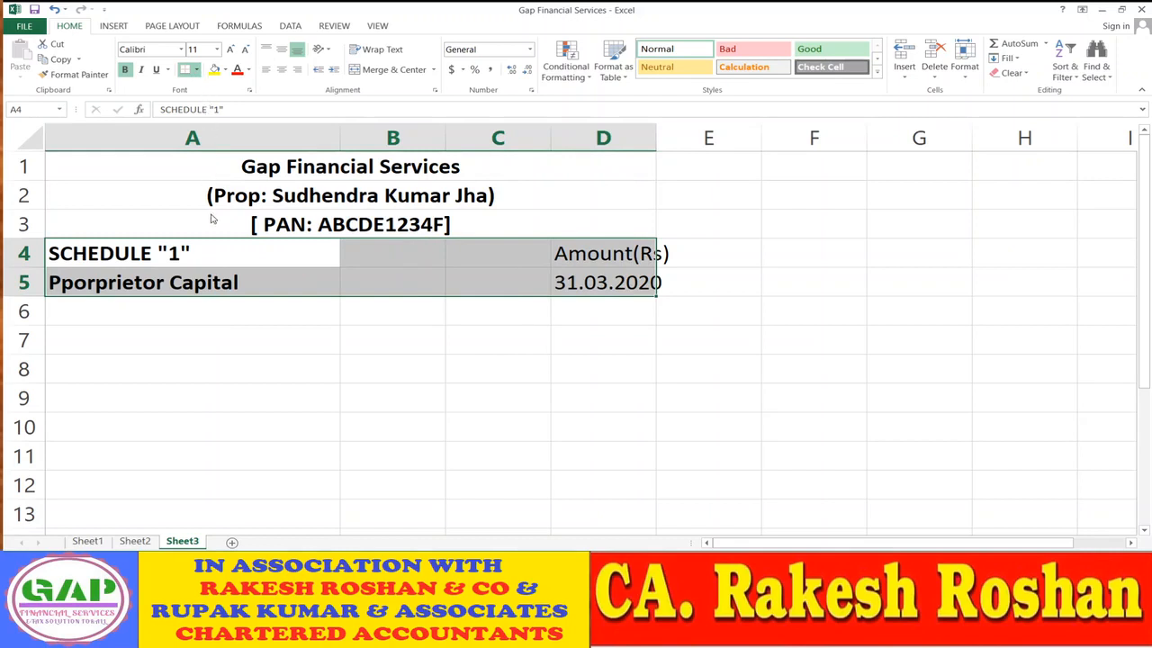
click(421, 382)
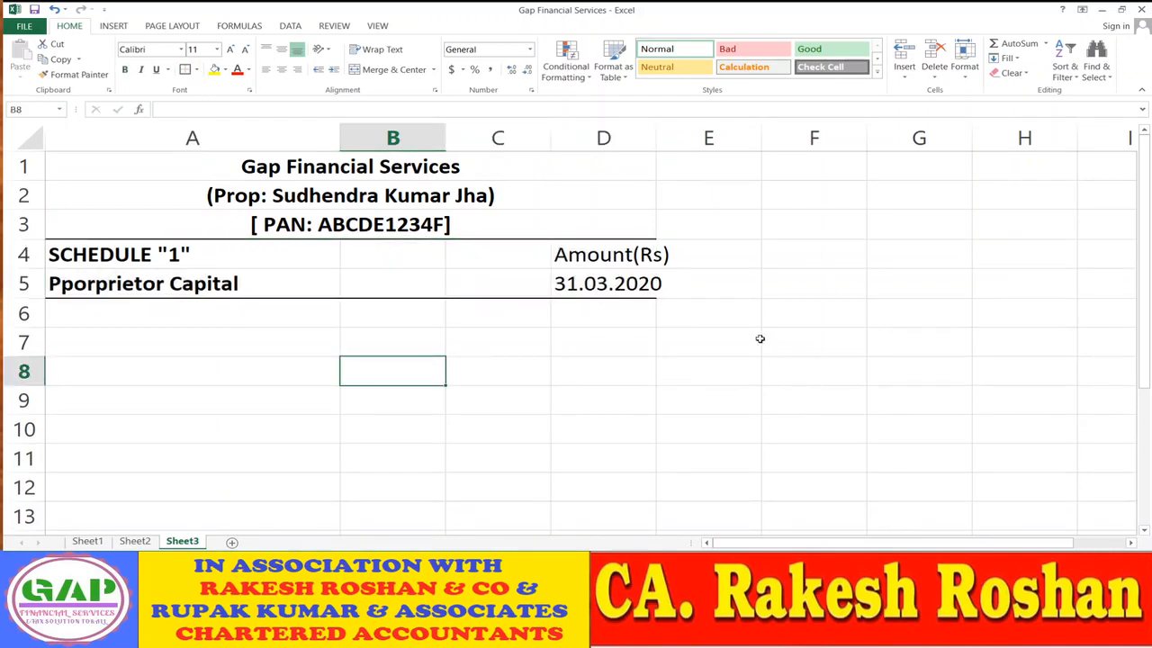
double_click(656, 135)
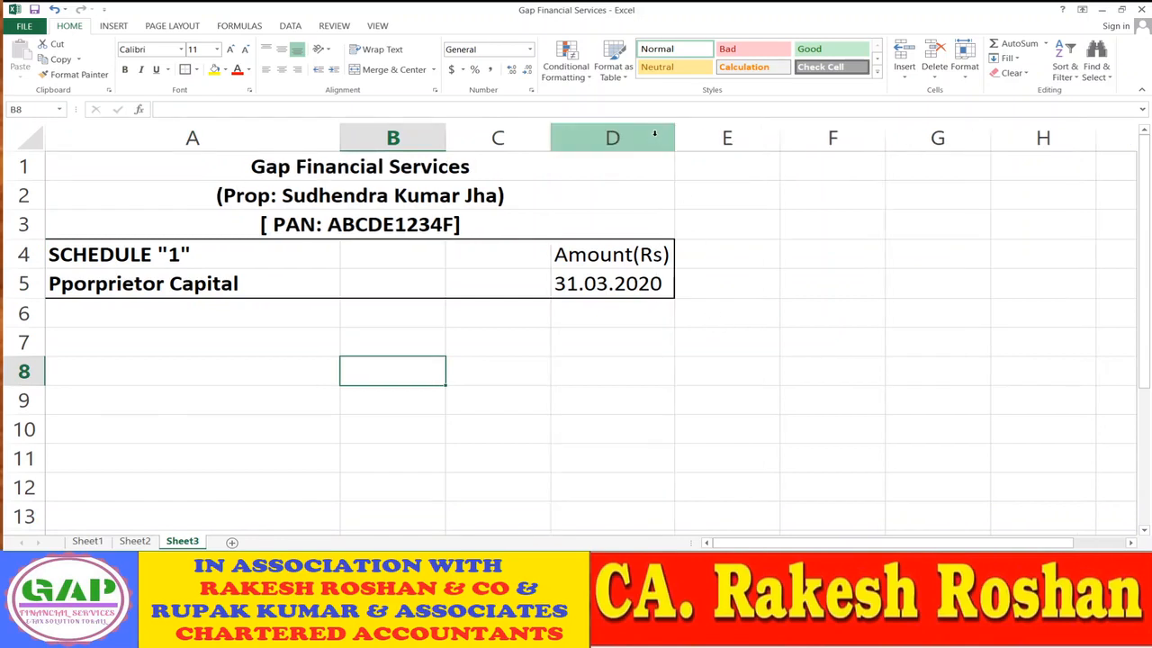
click(801, 344)
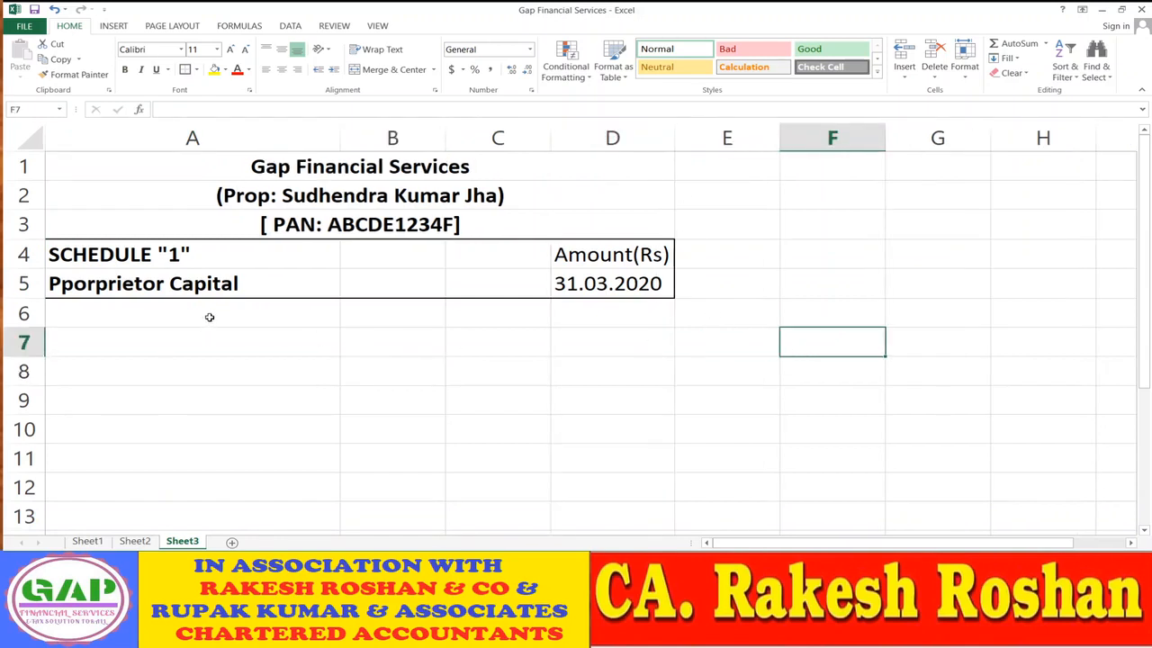
click(209, 317)
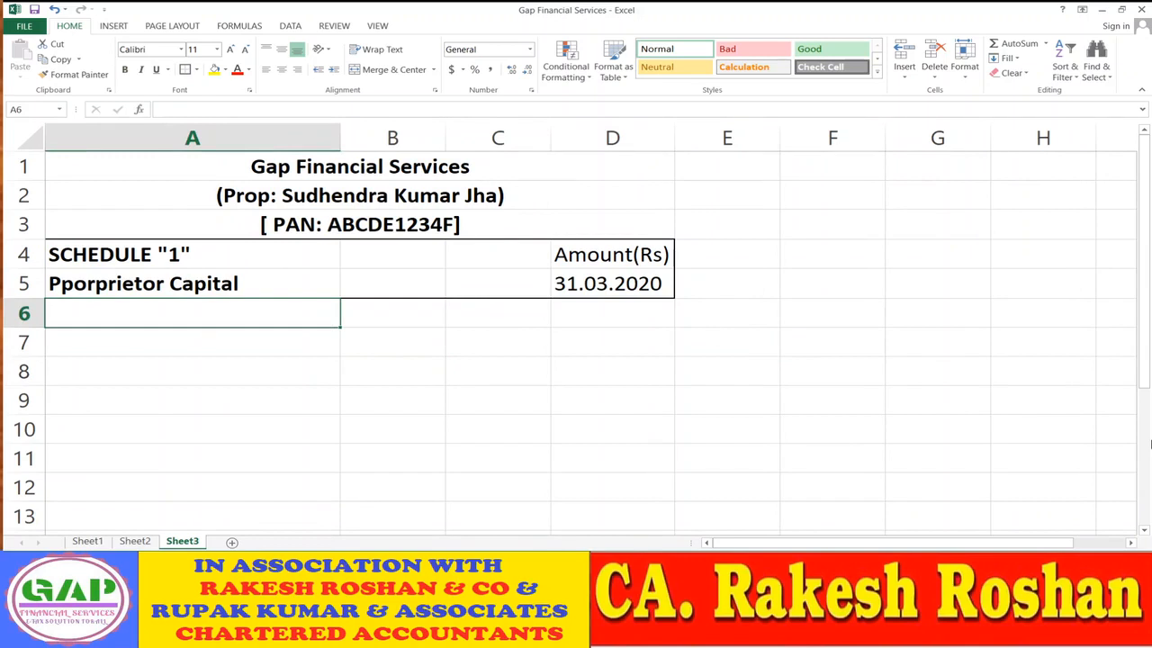
- Enter Opening Capital in A6 and Add: Addition During The Year in A7
text(Opening)
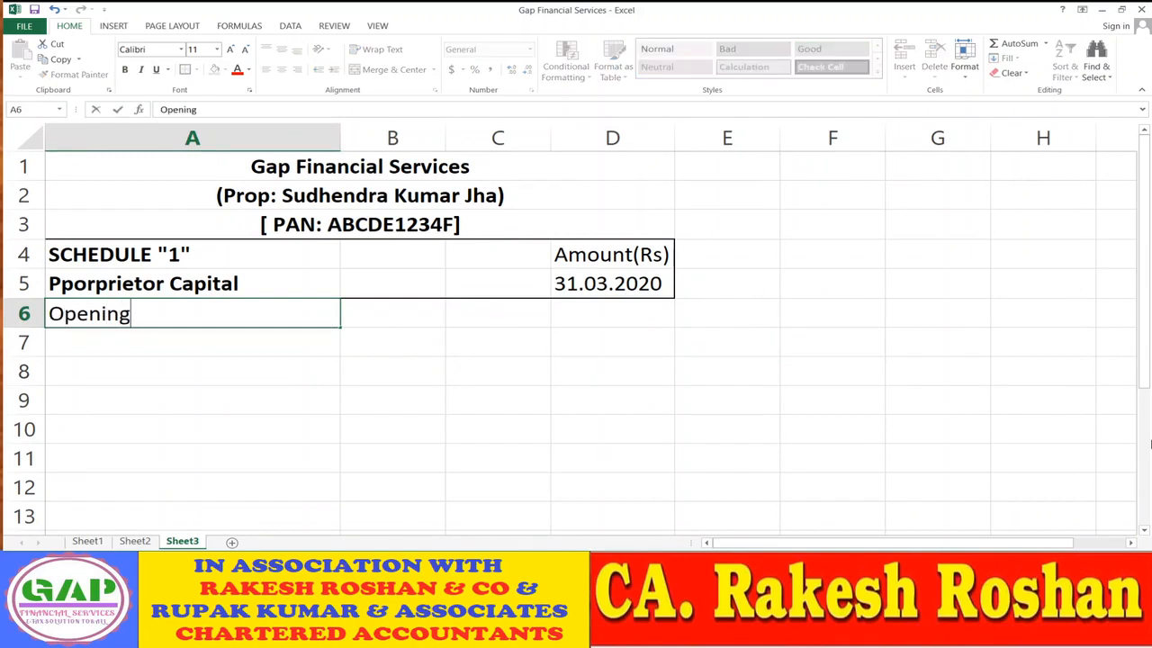
text( Capita)
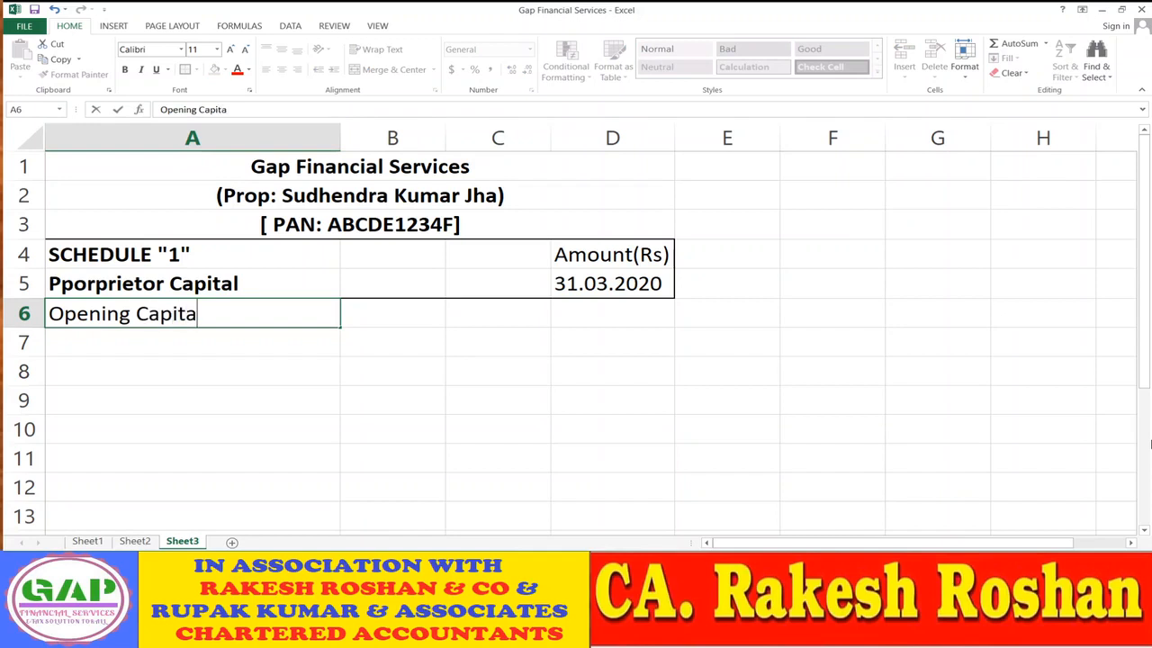
text(l)
key(Return)
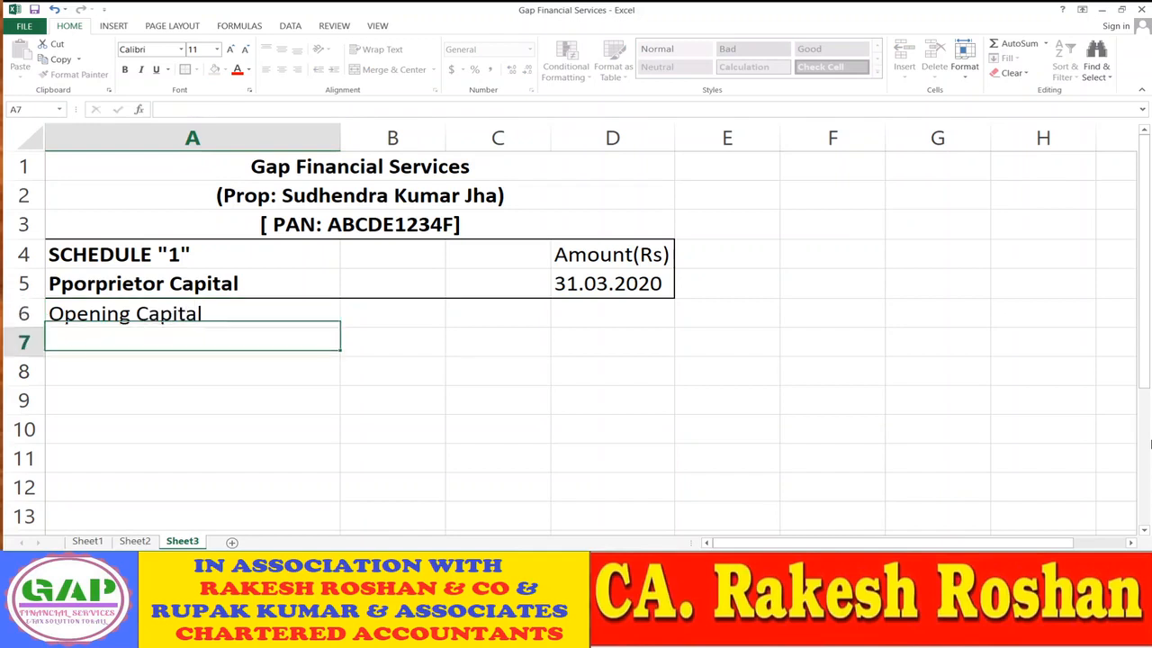
text(Add)
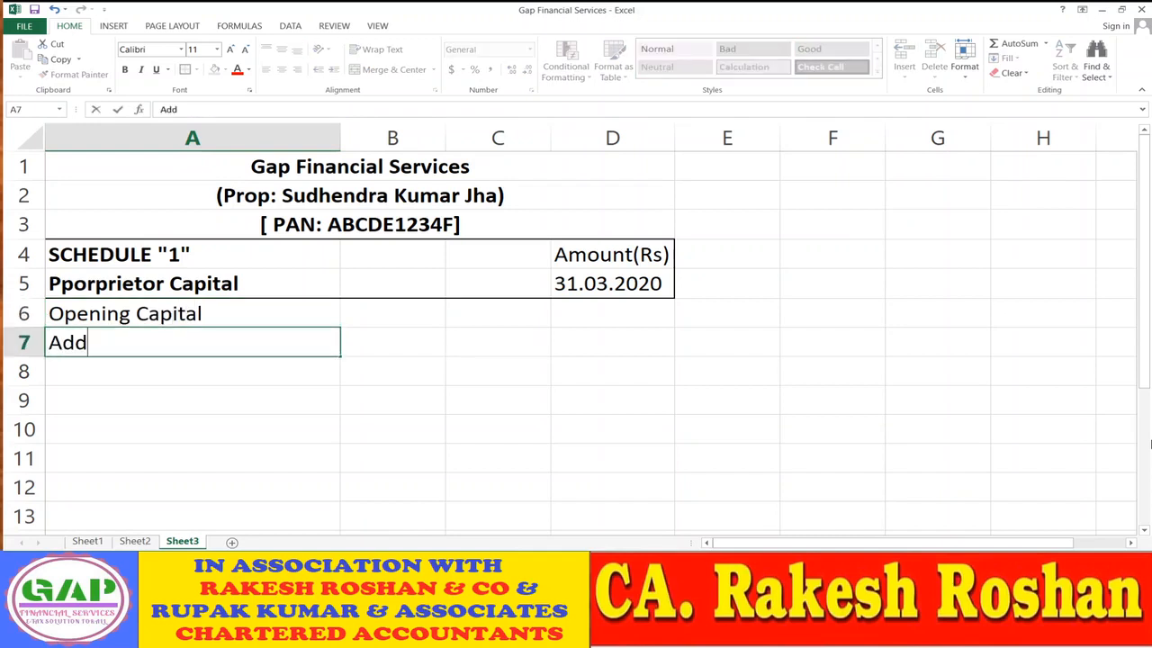
text(ition D)
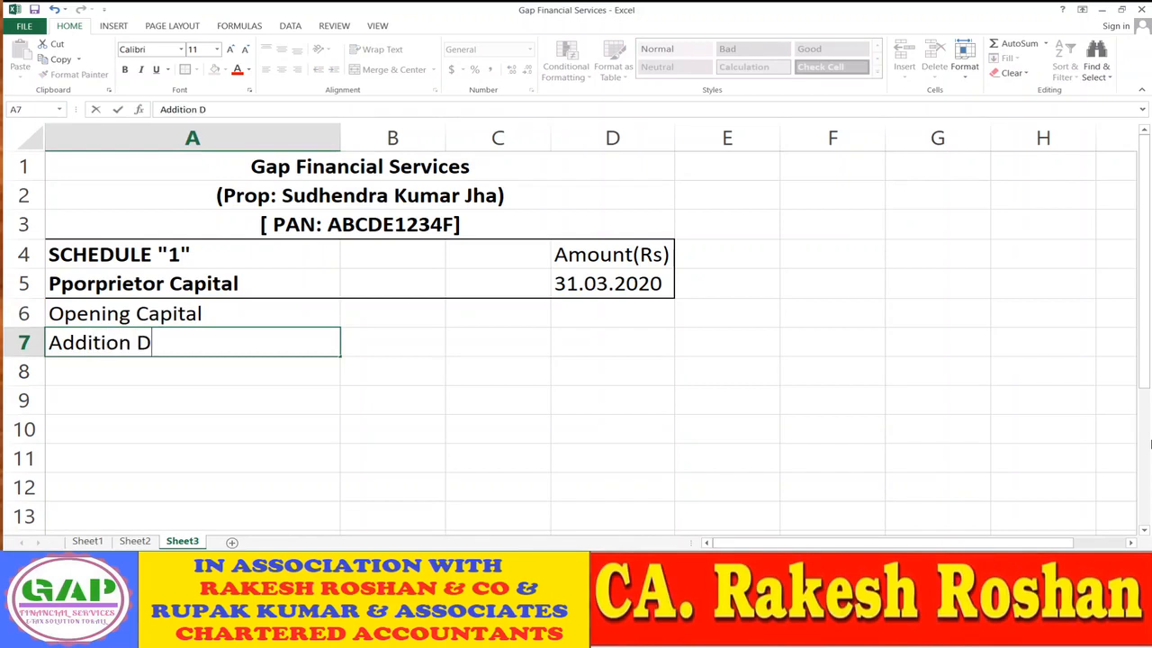
text(uring Th)
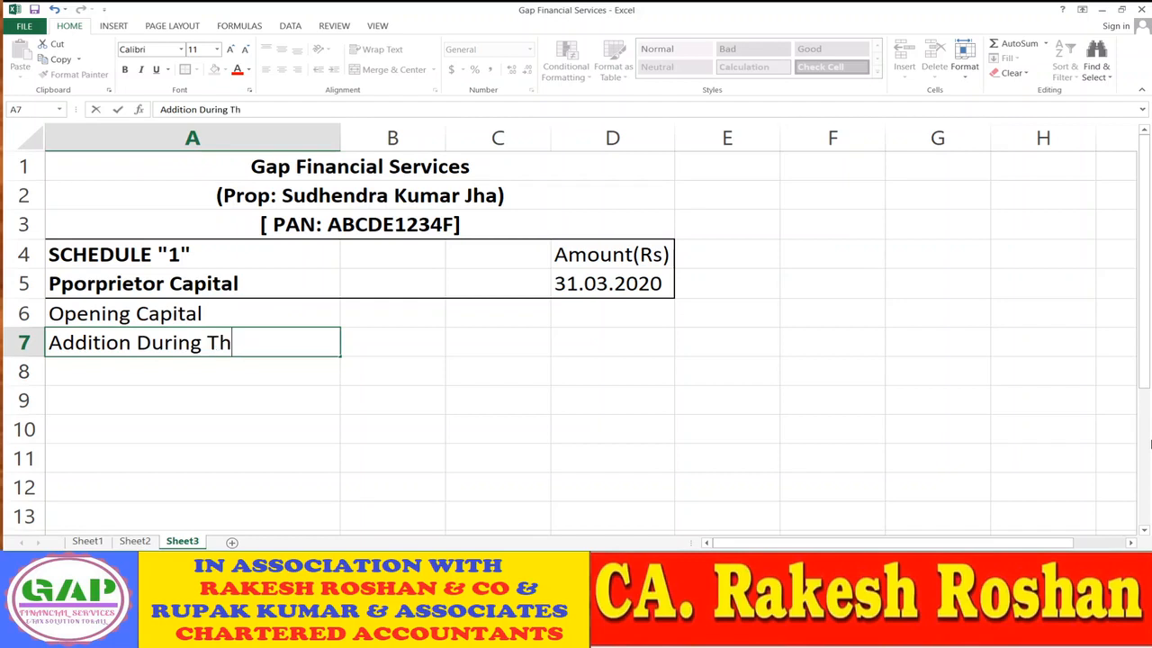
text(e Year)
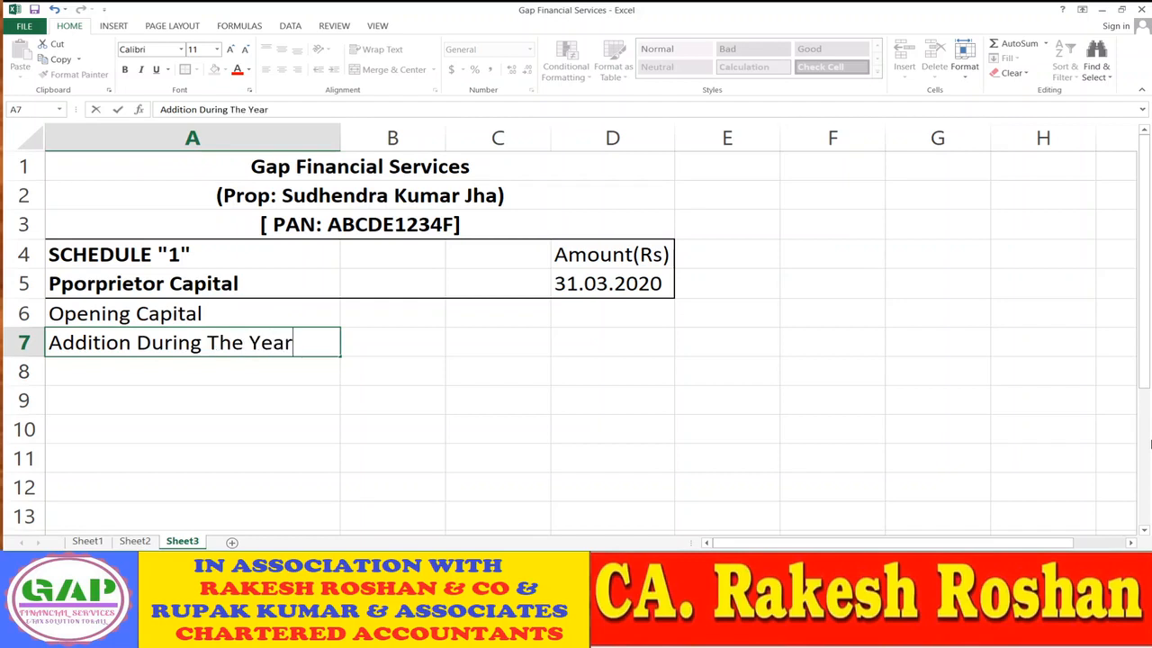
key(Return)
key(Up)
key(F2)
key(Left)
key(Left)
key(Left)
key(Left)
key(Left)
key(Left)
key(Left)
key(Left)
key(Left)
key(Left)
key(Left)
text(Add:)
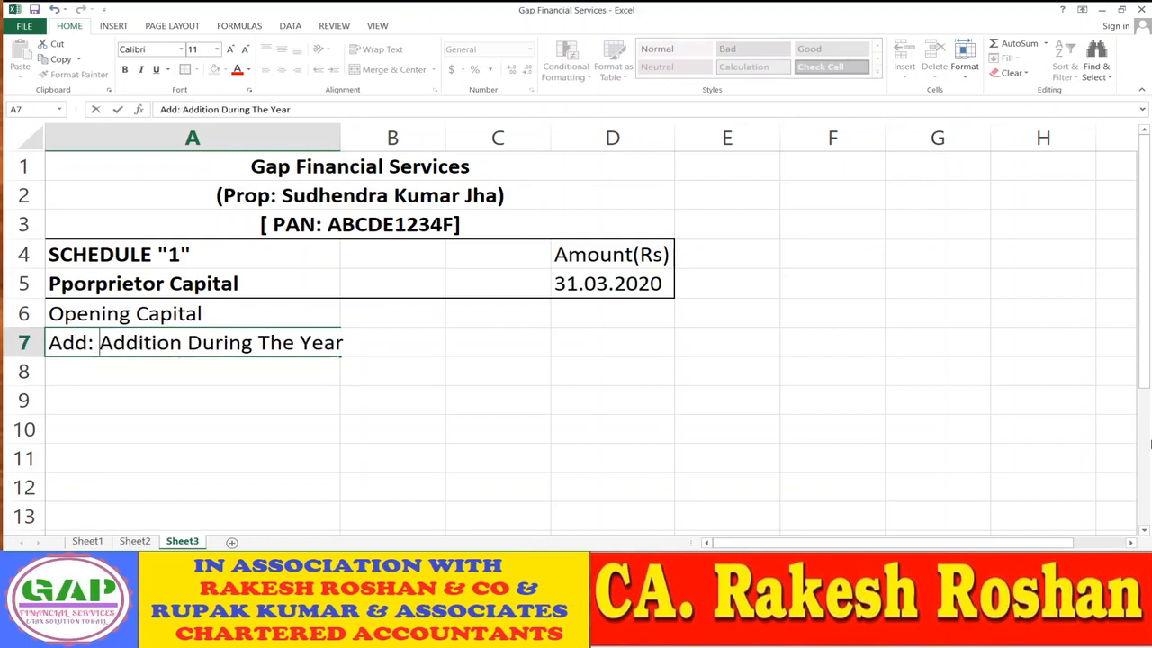
key(Return)
key(Up)
key(Down)
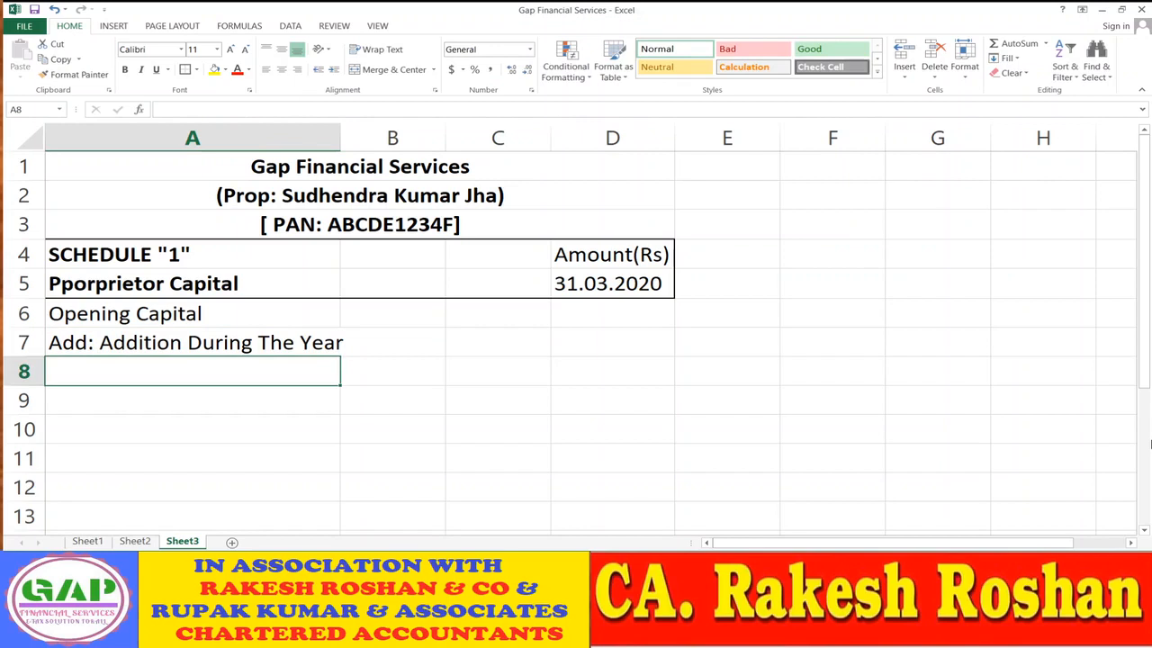
- Add Add: Net Profit During The Year in A8 and Add: Other Income in A9, autofitting column A
text(Add: )
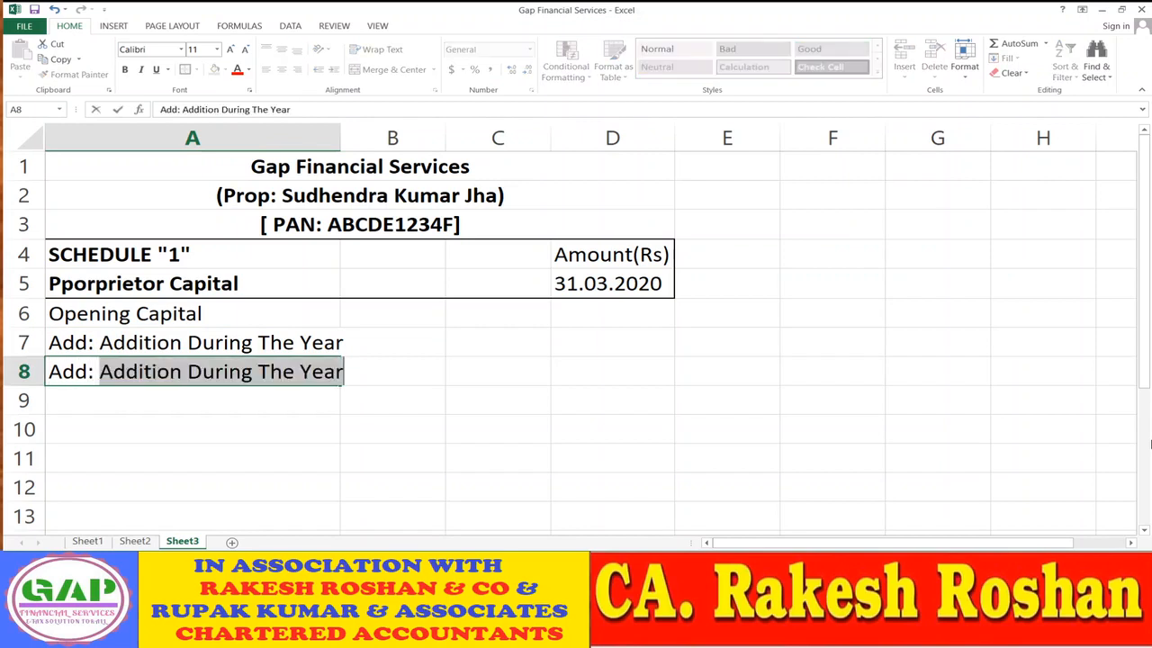
text(N/)
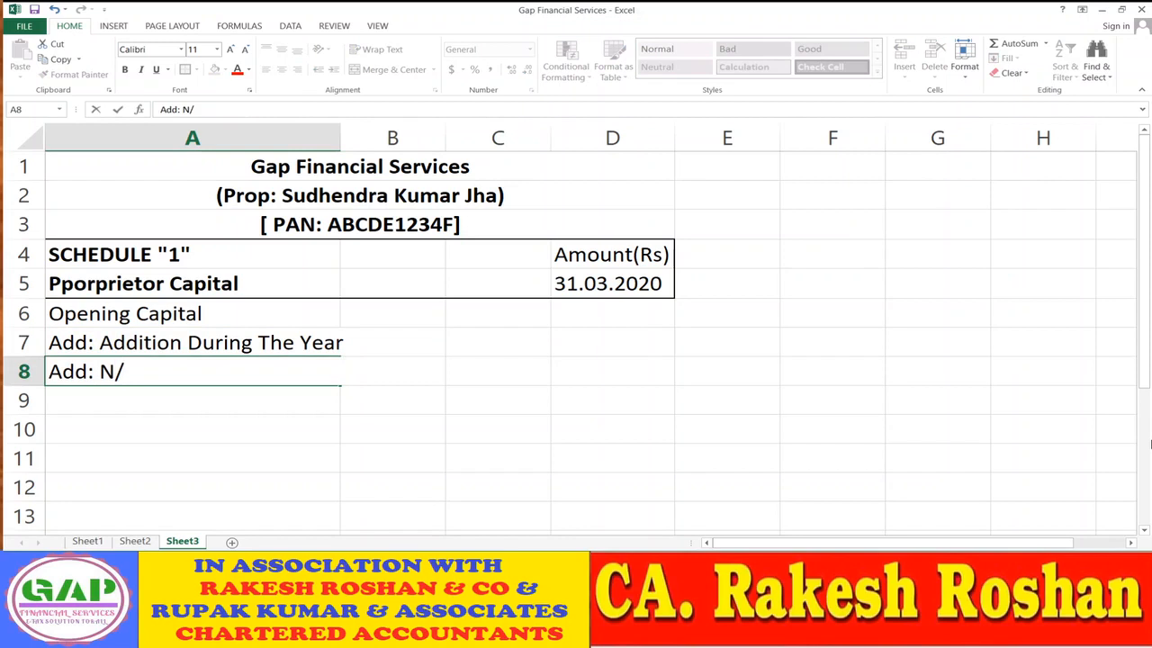
text(p)
key(BackSpace)
key(BackSpace)
text(et Profit)
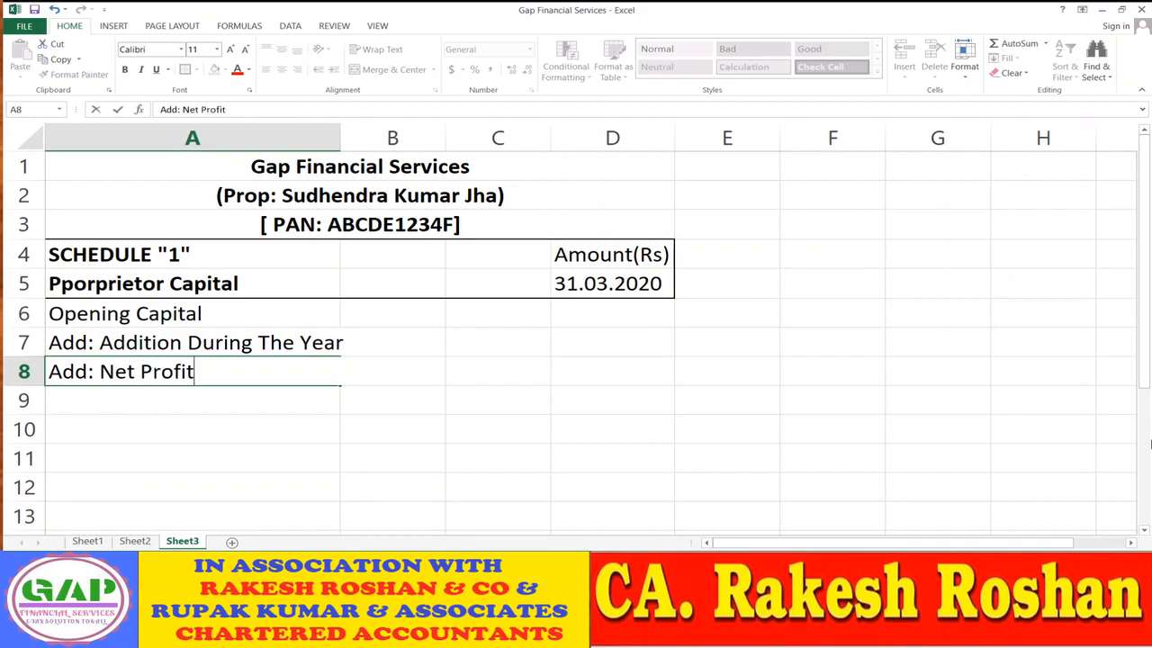
text( During The)
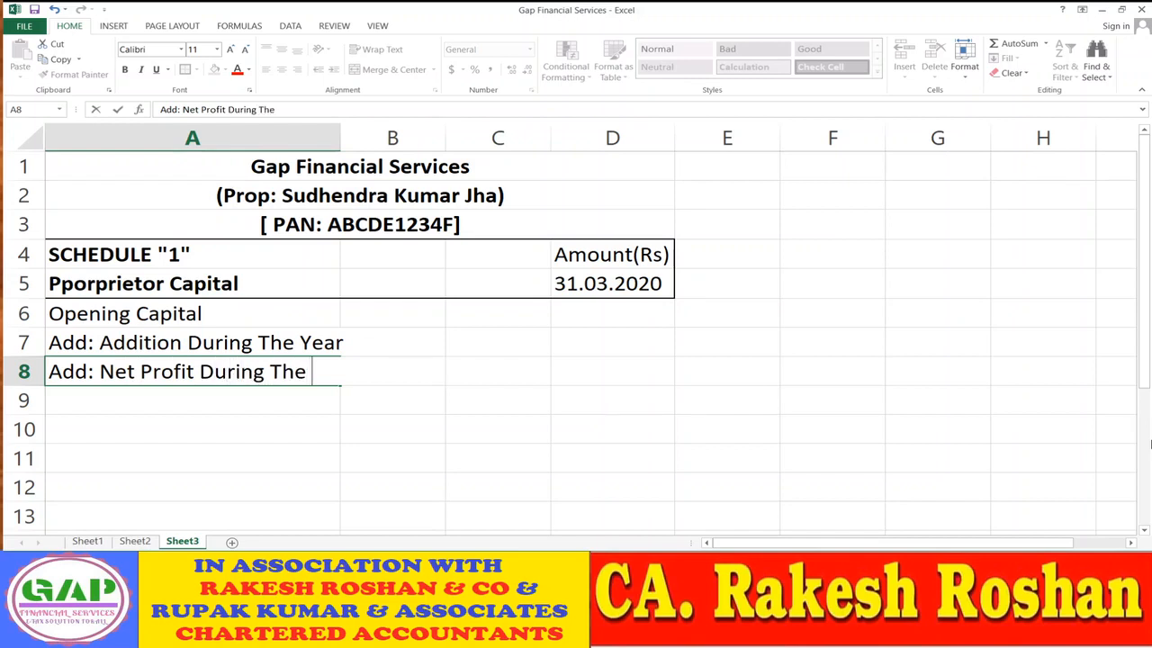
text( Year)
key(Return)
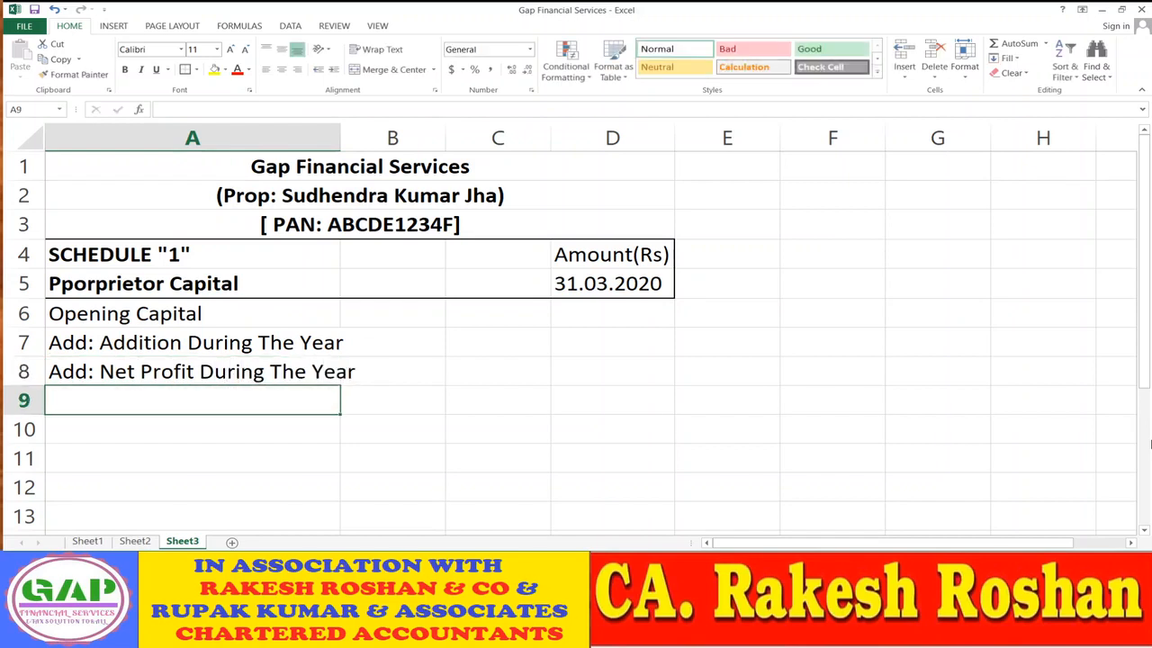
double_click(339, 136)
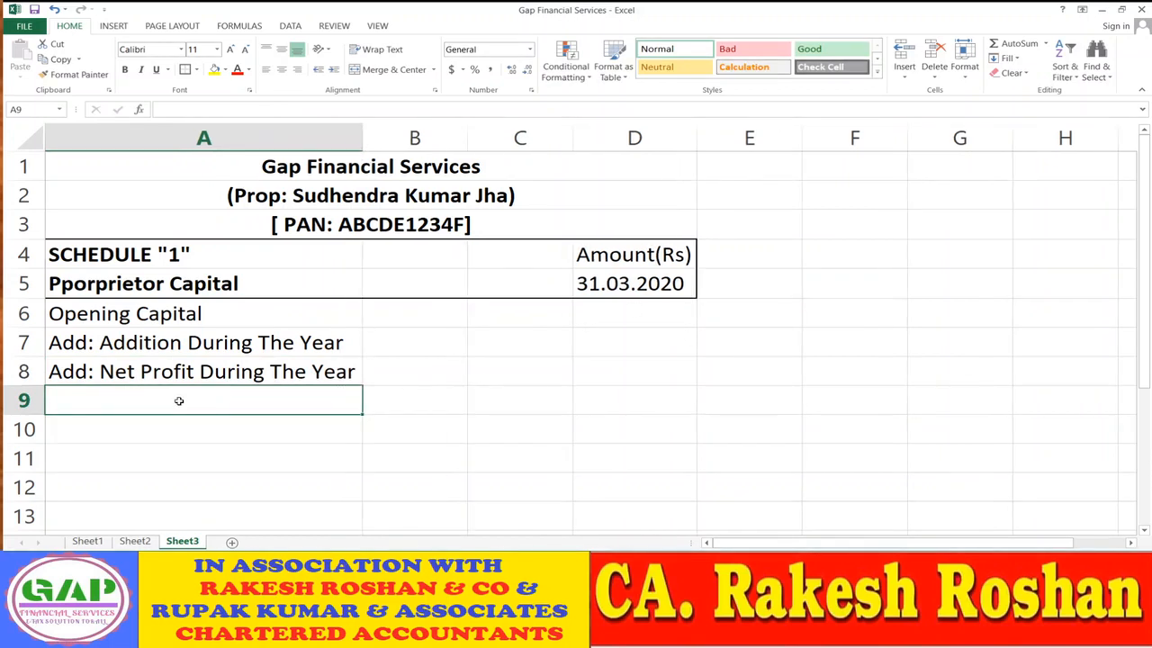
text(Add)
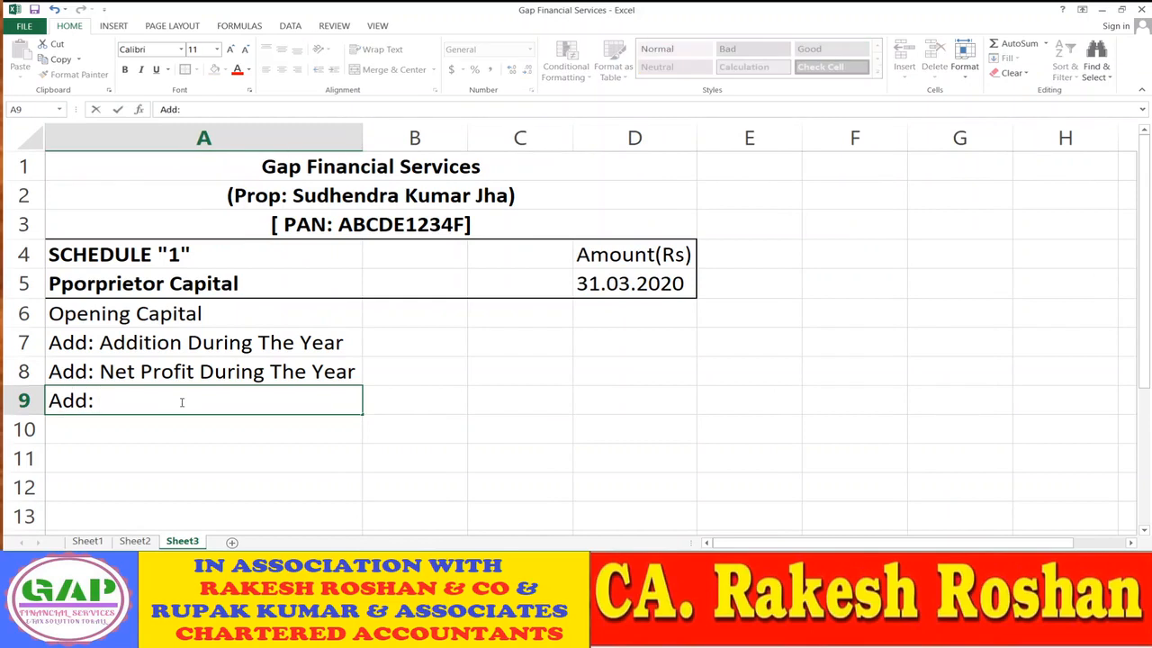
text(: Other Income)
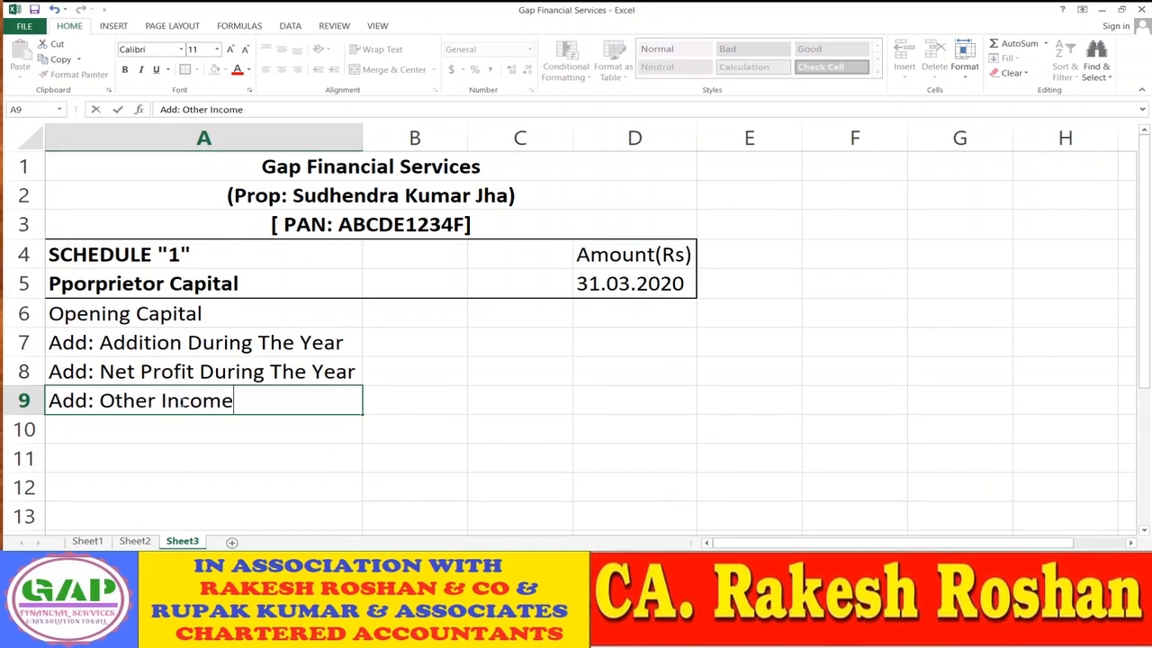
key(Return)
key(Up)
key(Up)
key(Up)
key(Up)
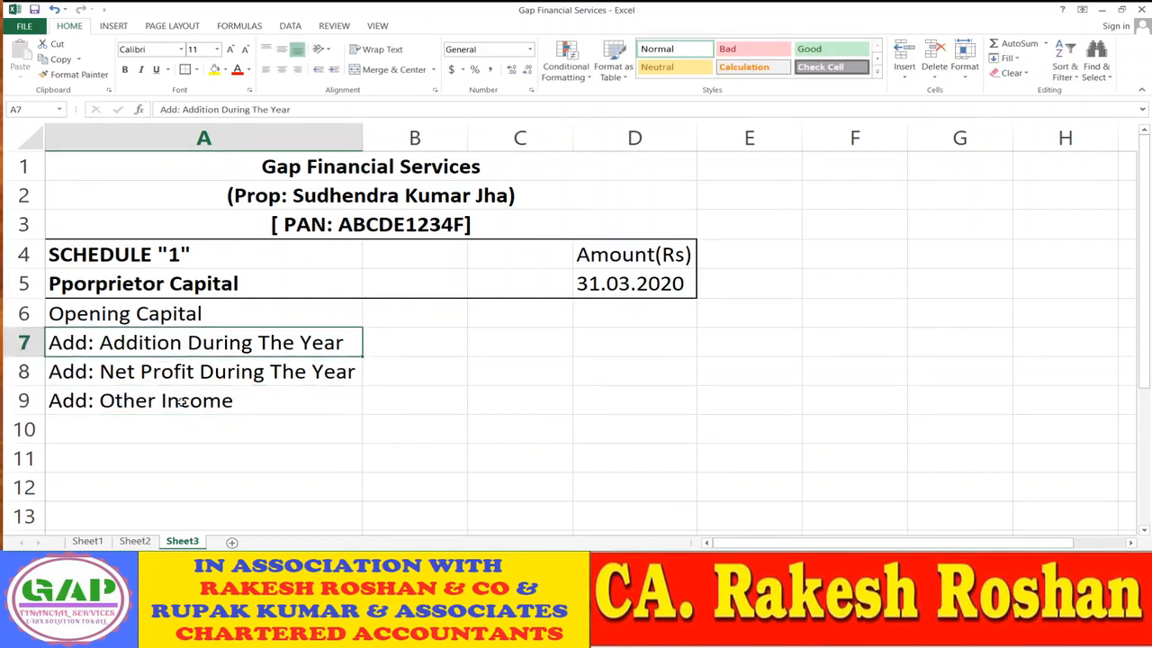
key(Right)
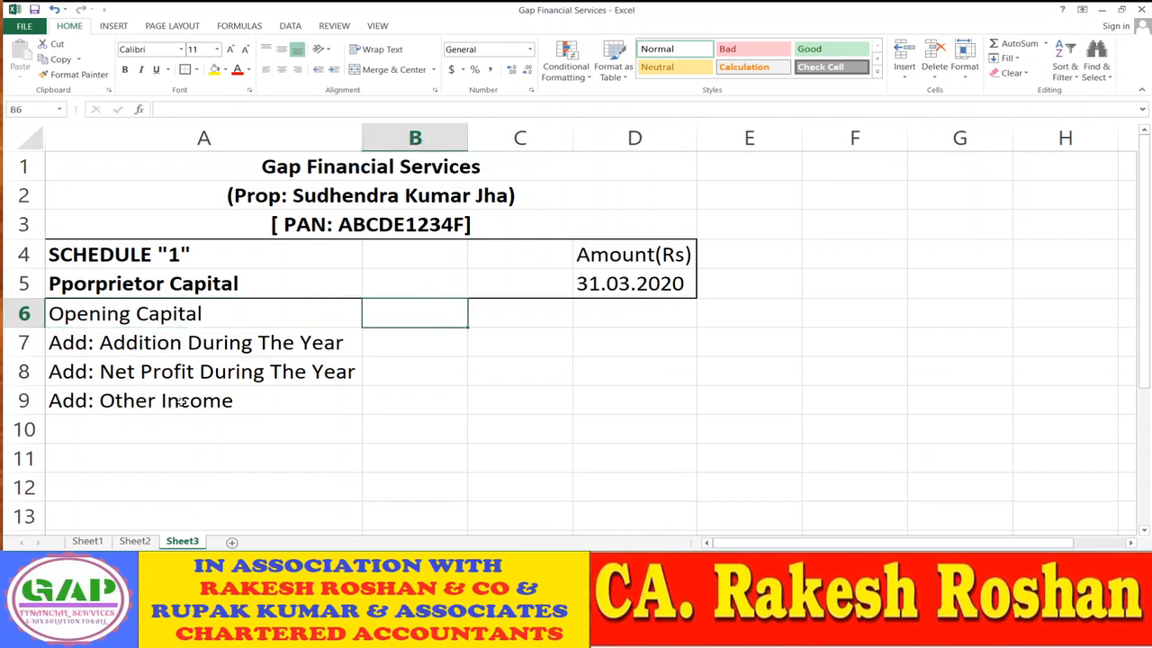
- Enter the opening capital of 1250600 in B6, checked against Sheet2
click(135, 541)
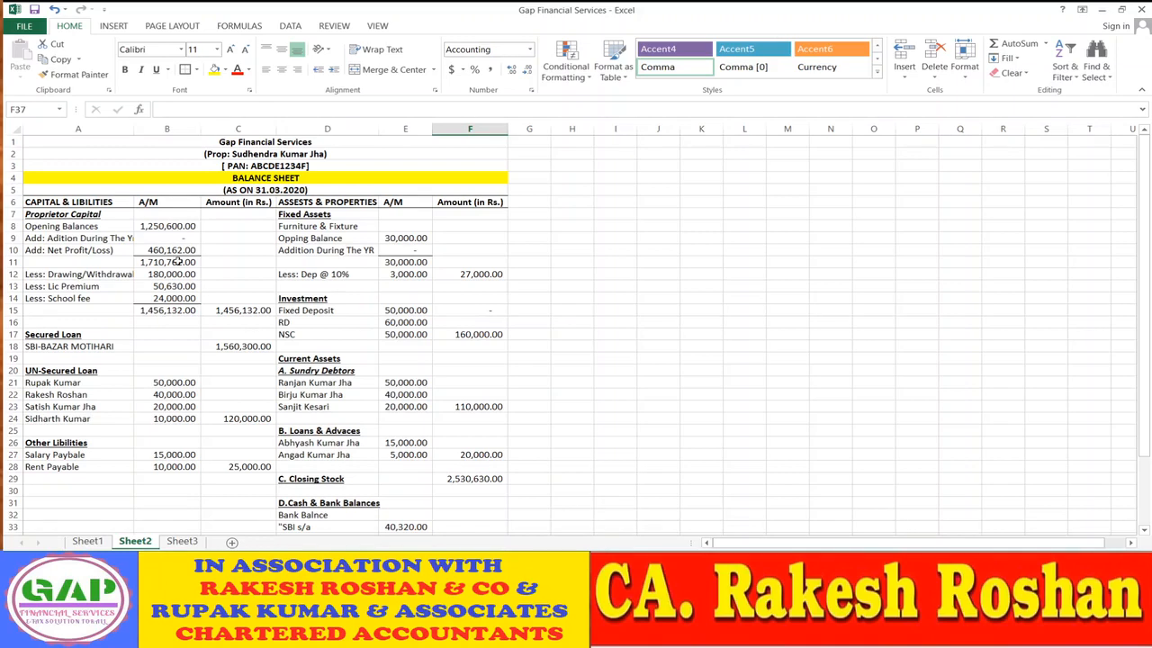
click(182, 543)
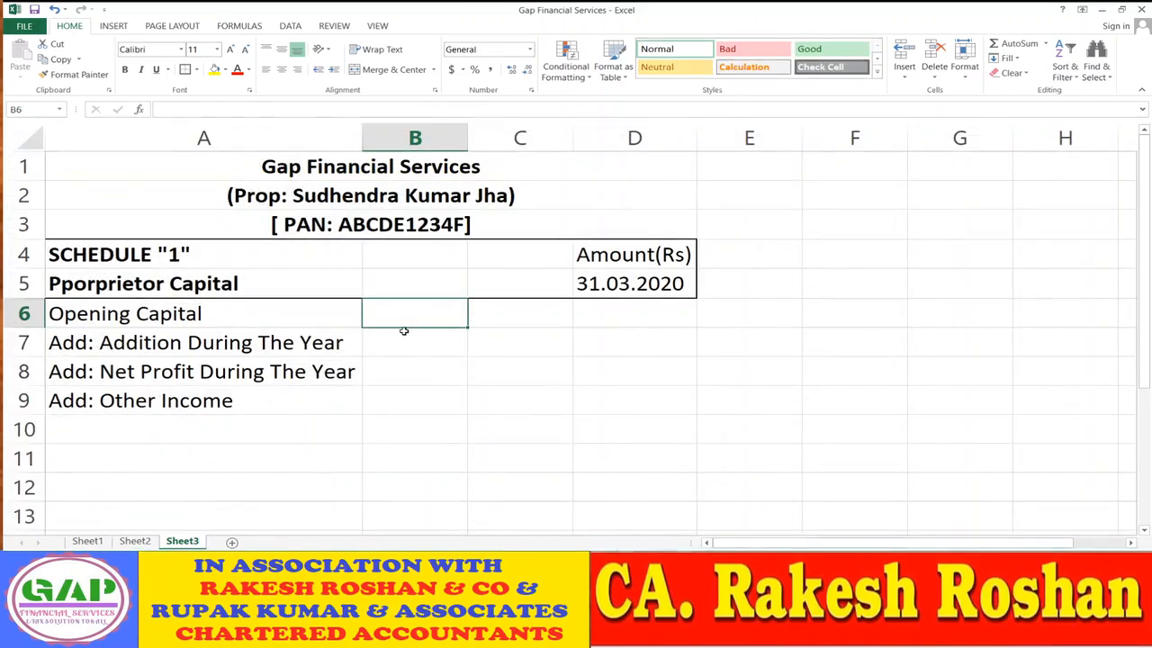
text(1)
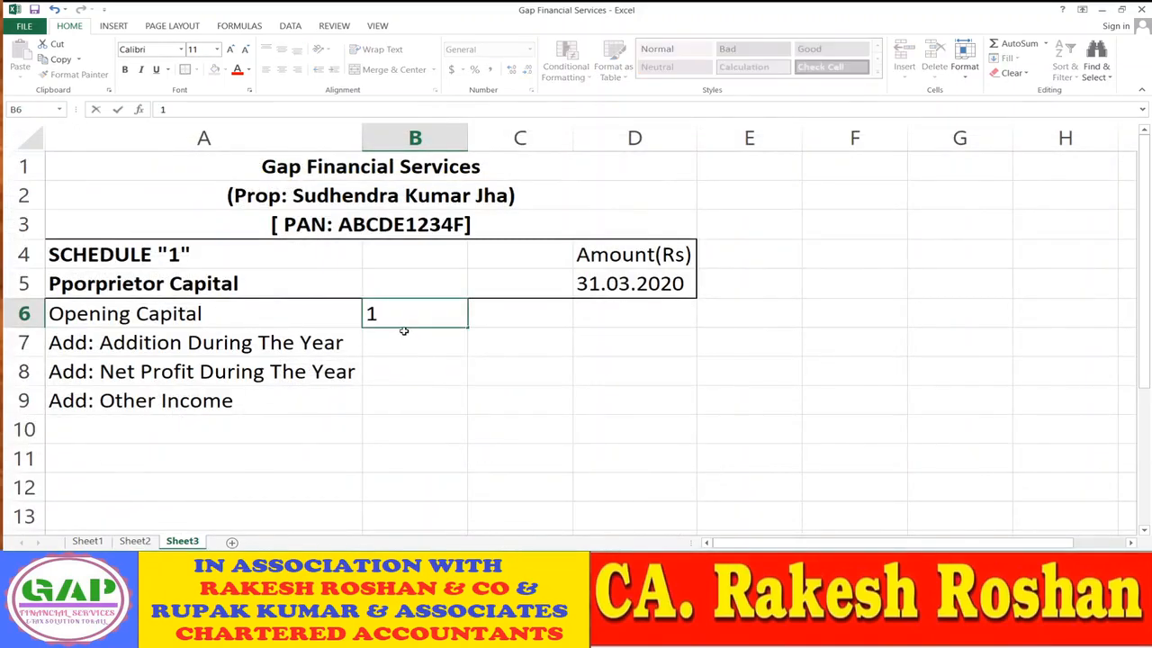
text(250600)
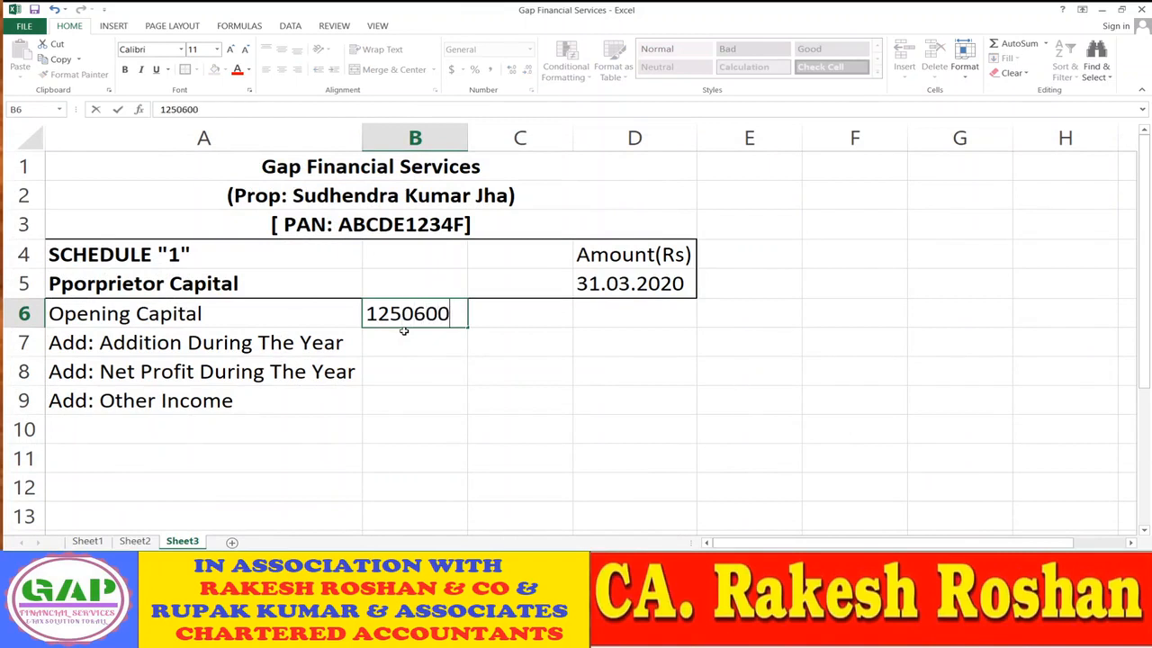
key(Return)
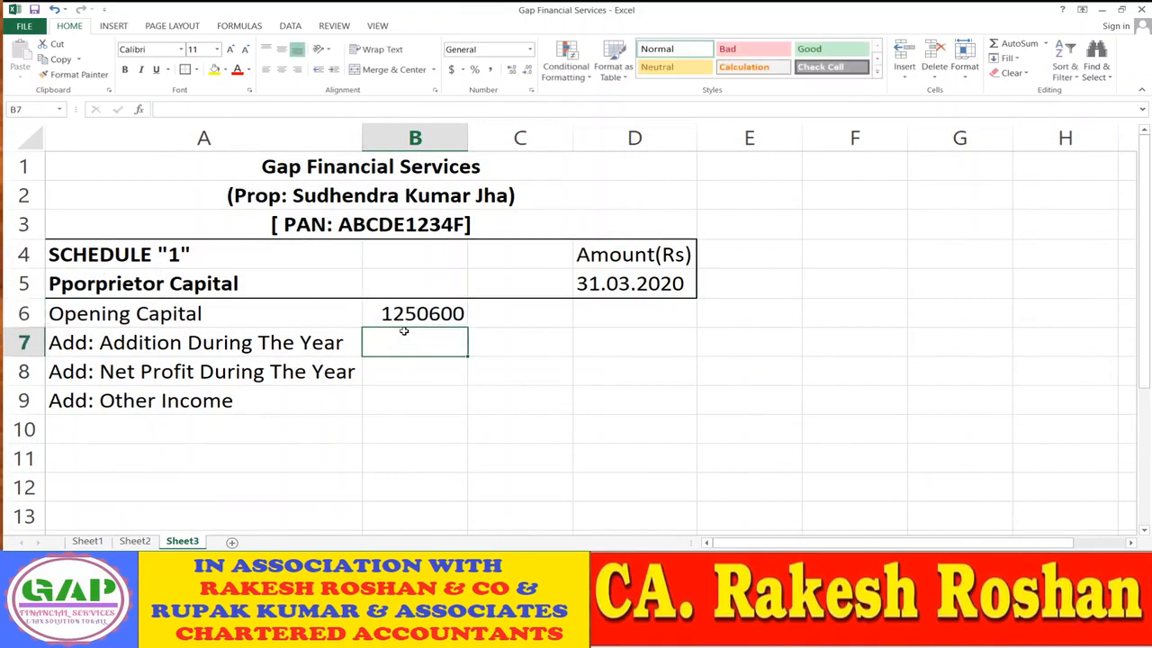
key(Up)
key(Down)
key(Down)
key(Up)
- Enter 0 as the addition during the year in B7
click(135, 541)
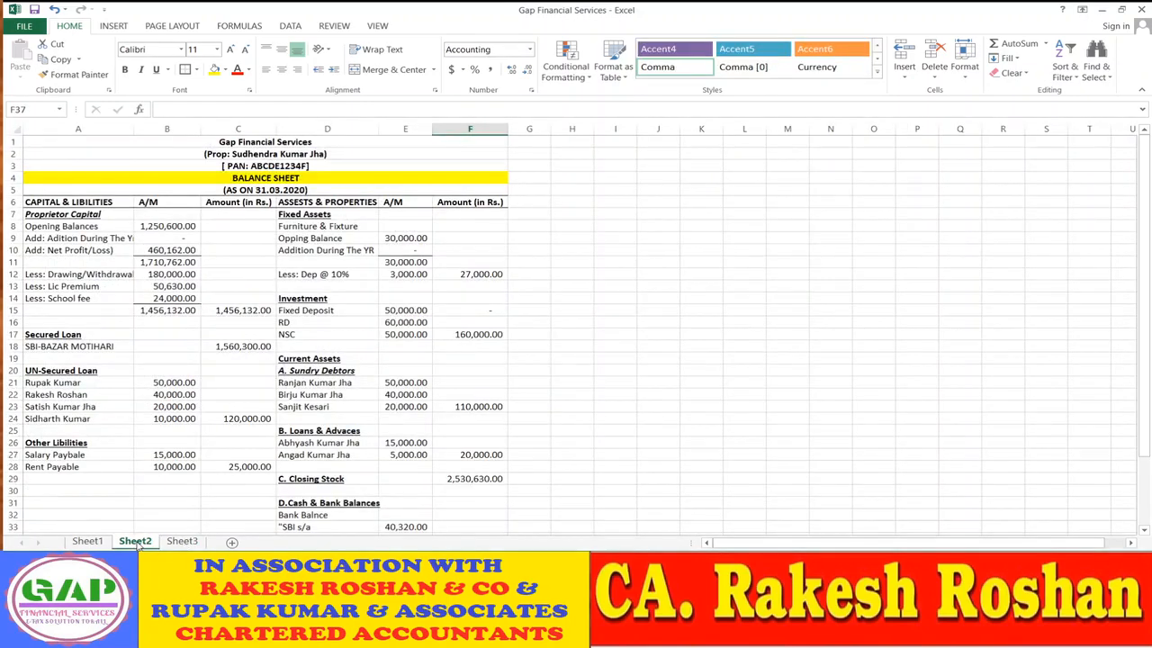
click(182, 541)
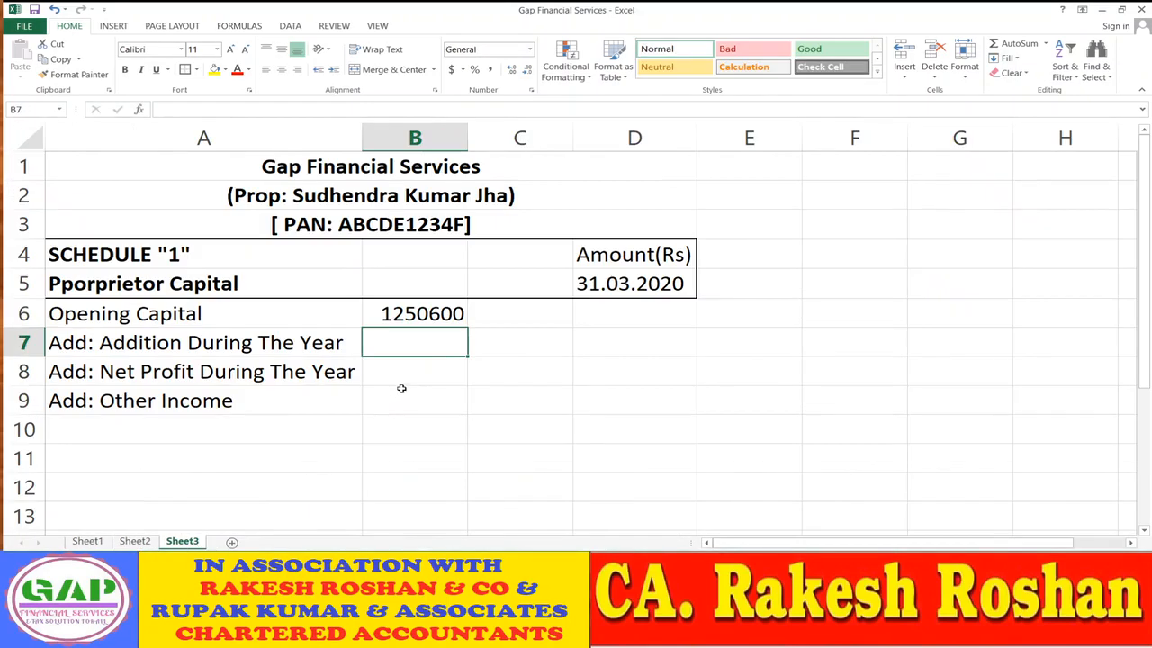
text(0)
key(Return)
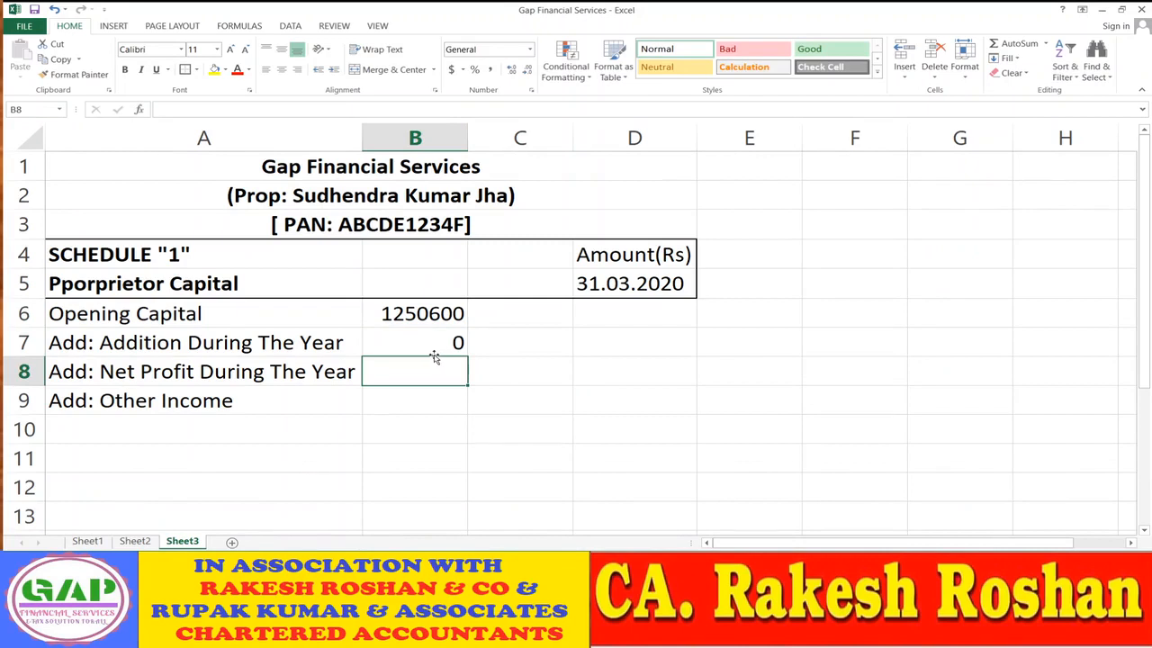
click(415, 138)
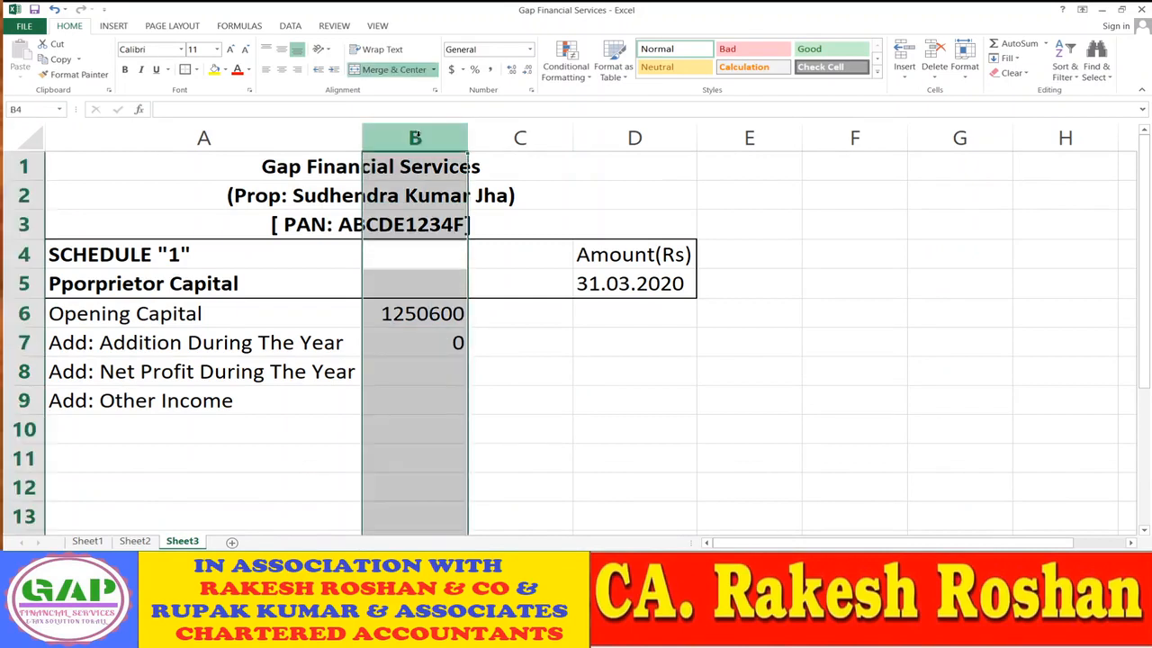
- Apply Comma Style to the amounts in column B
click(491, 72)
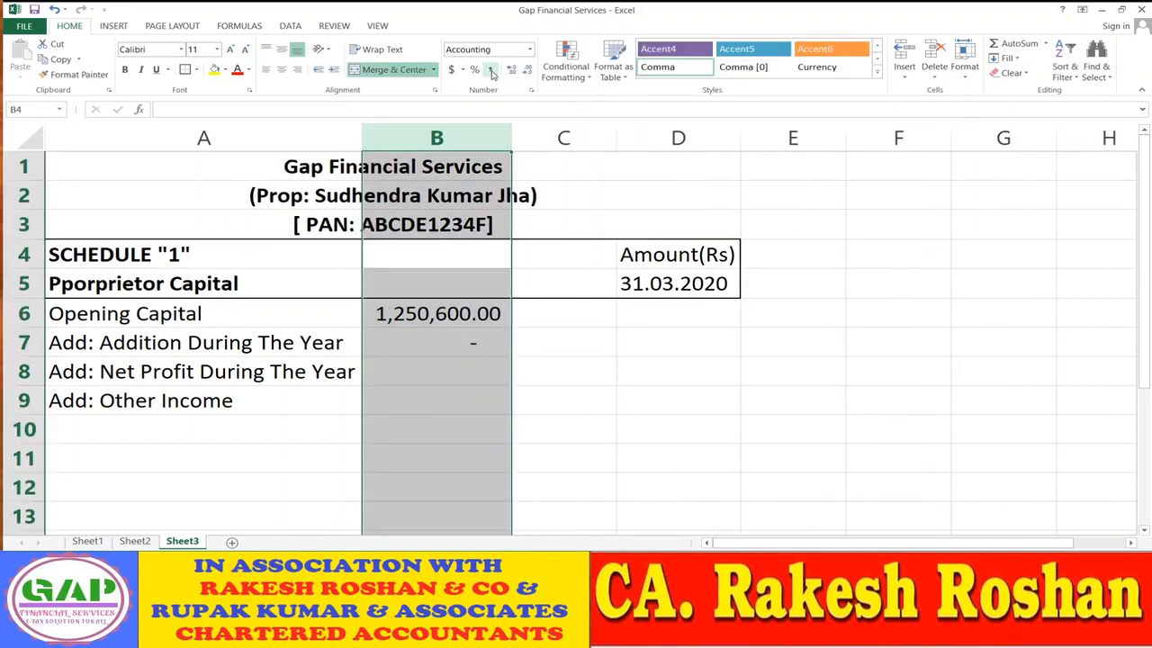
click(453, 345)
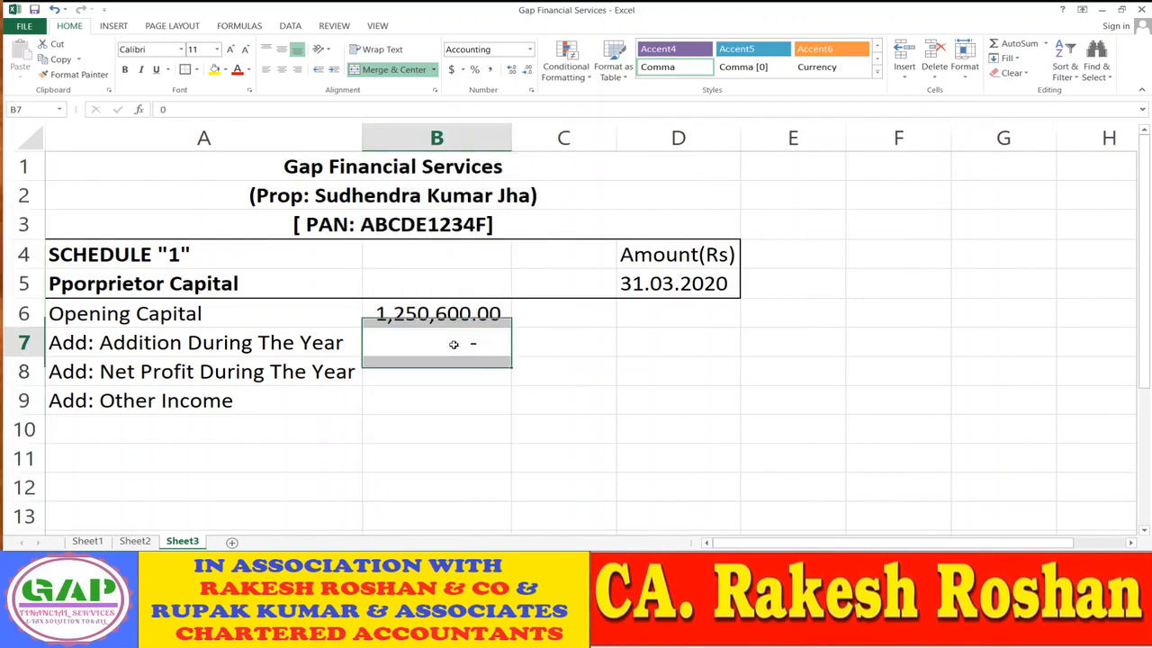
key(Down)
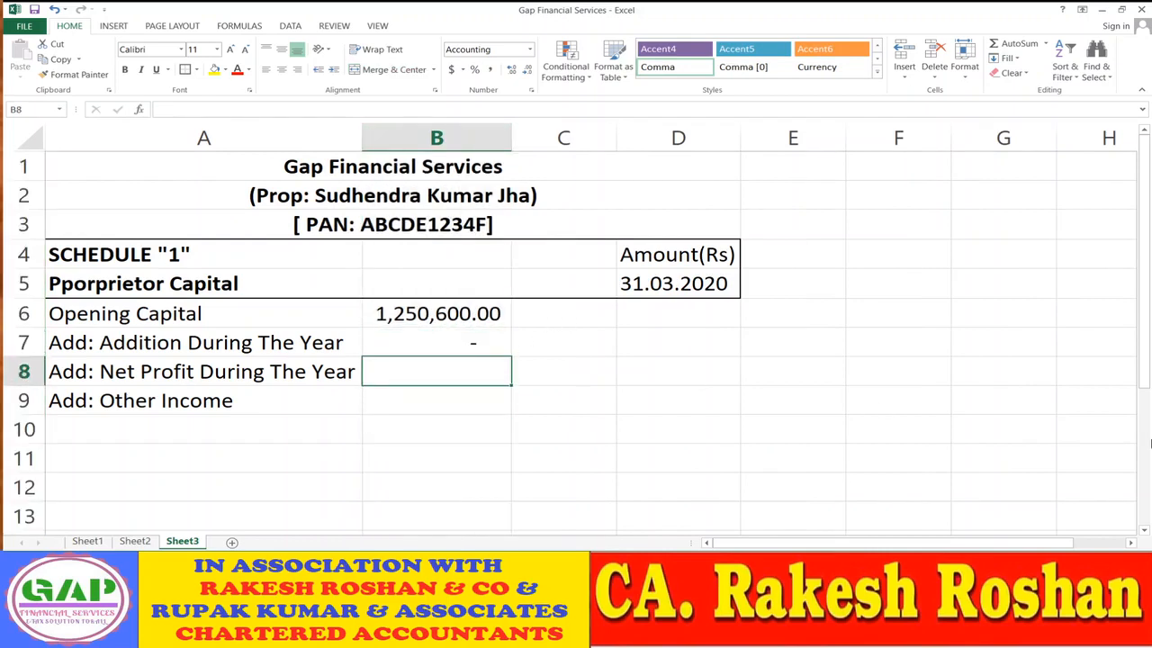
- Link B8 to Sheet1's net profit in B29, showing 460,162.00
text(=)
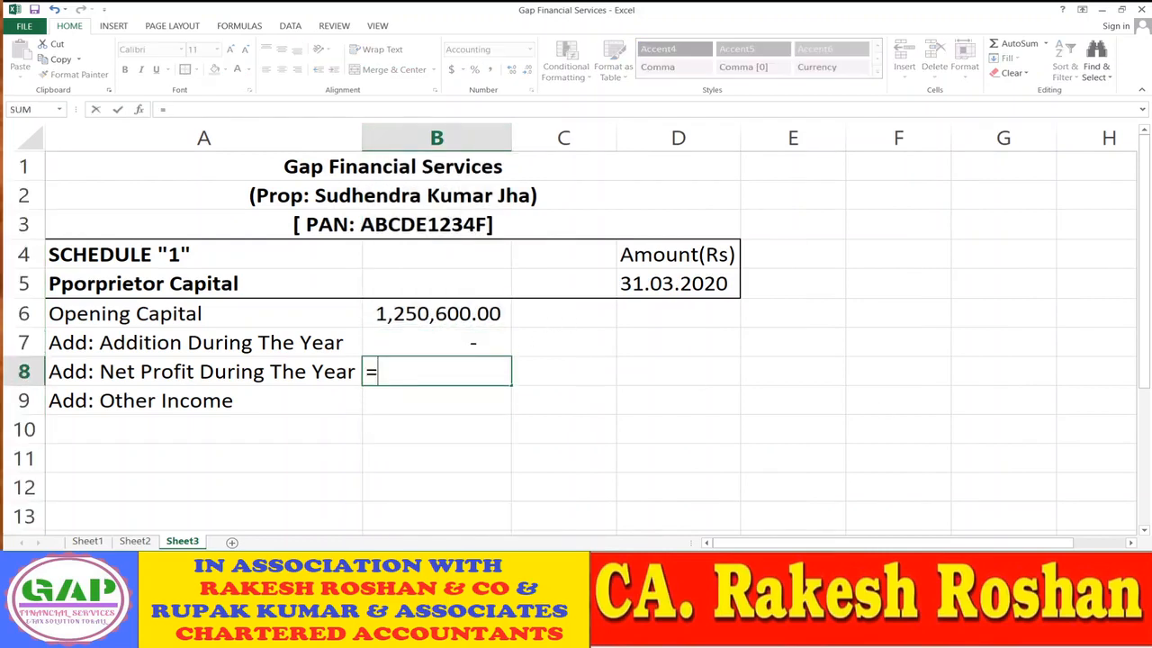
click(137, 541)
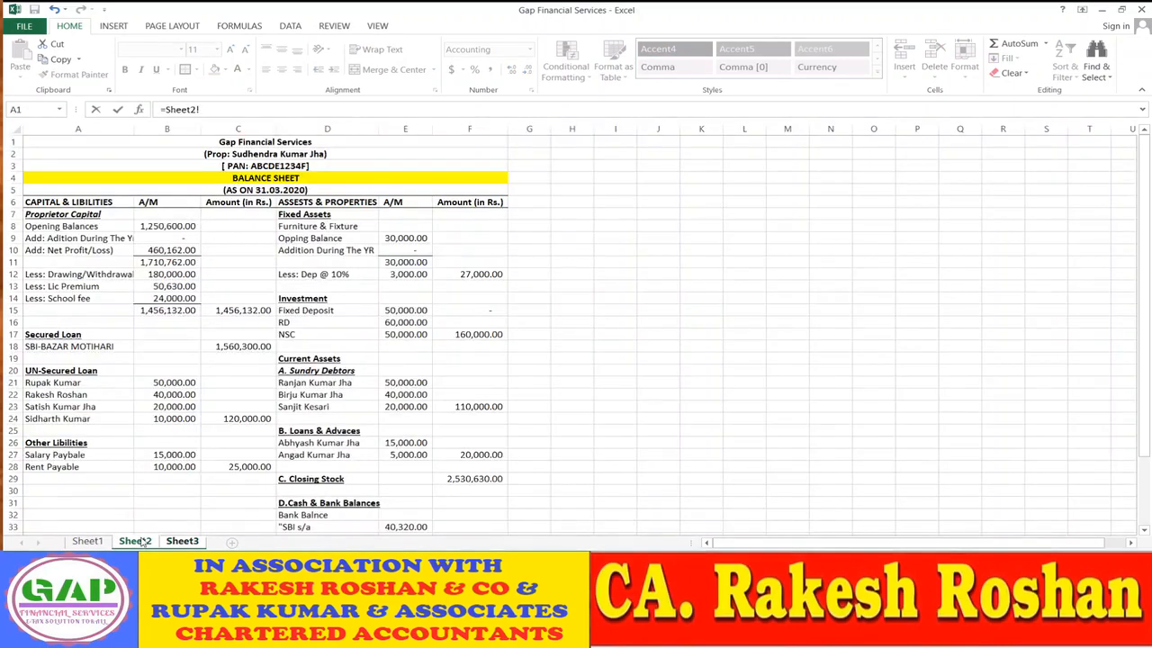
click(93, 542)
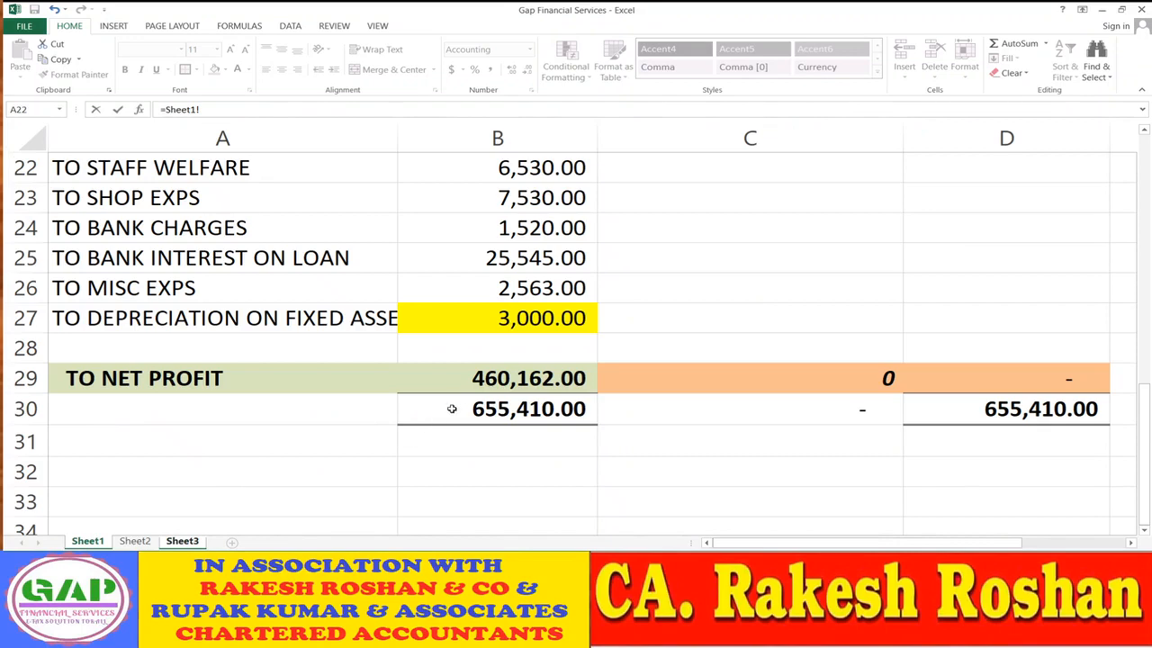
click(464, 382)
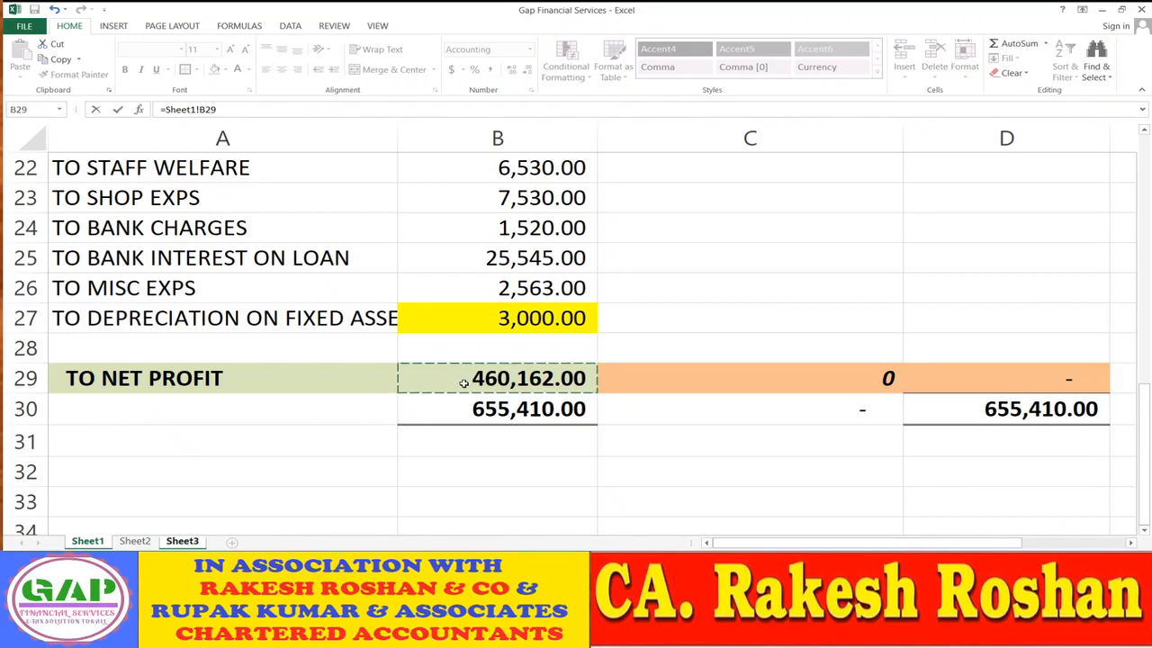
key(Return)
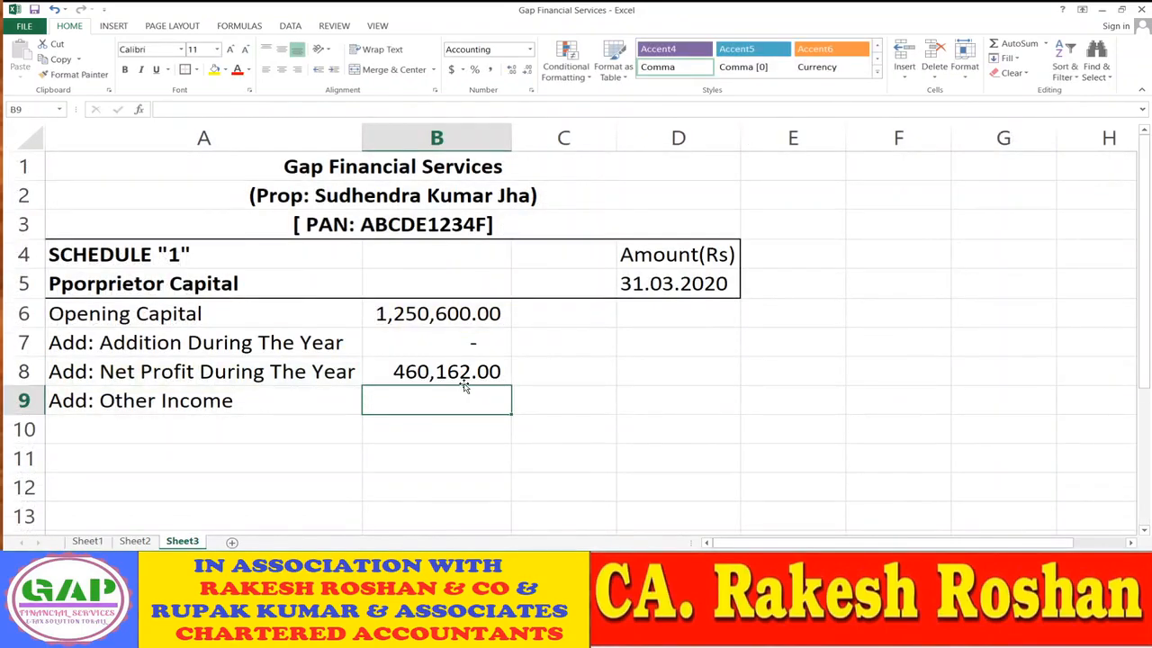
click(136, 542)
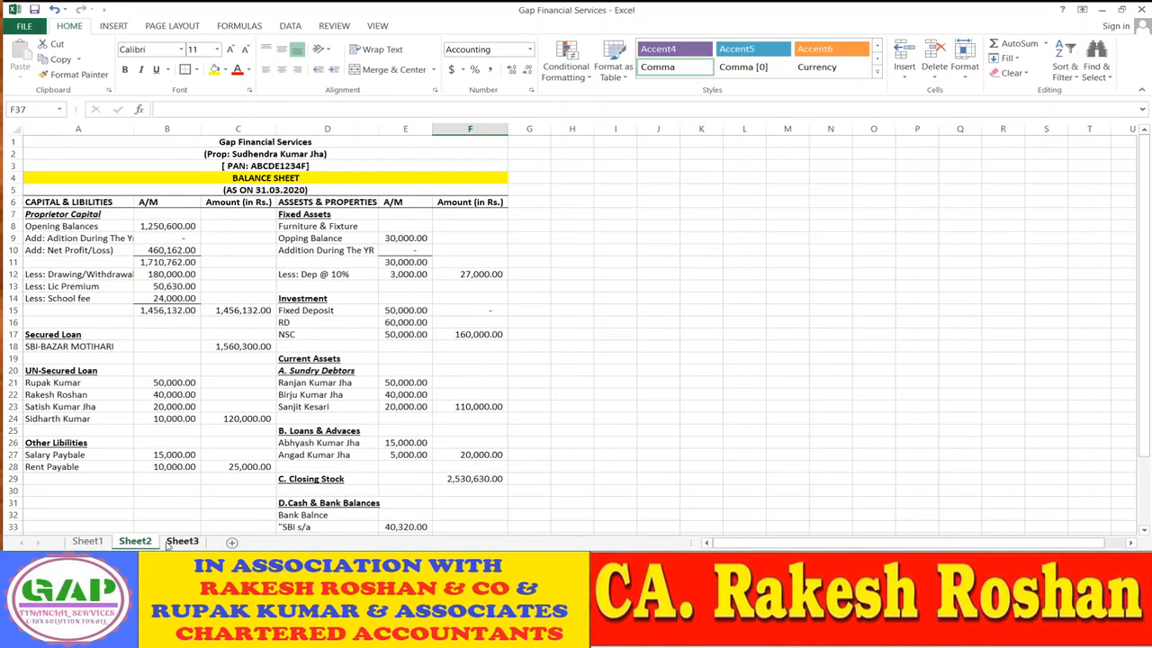
- Enter 0 as the Other Income amount in B9 and give it a bottom border
click(182, 542)
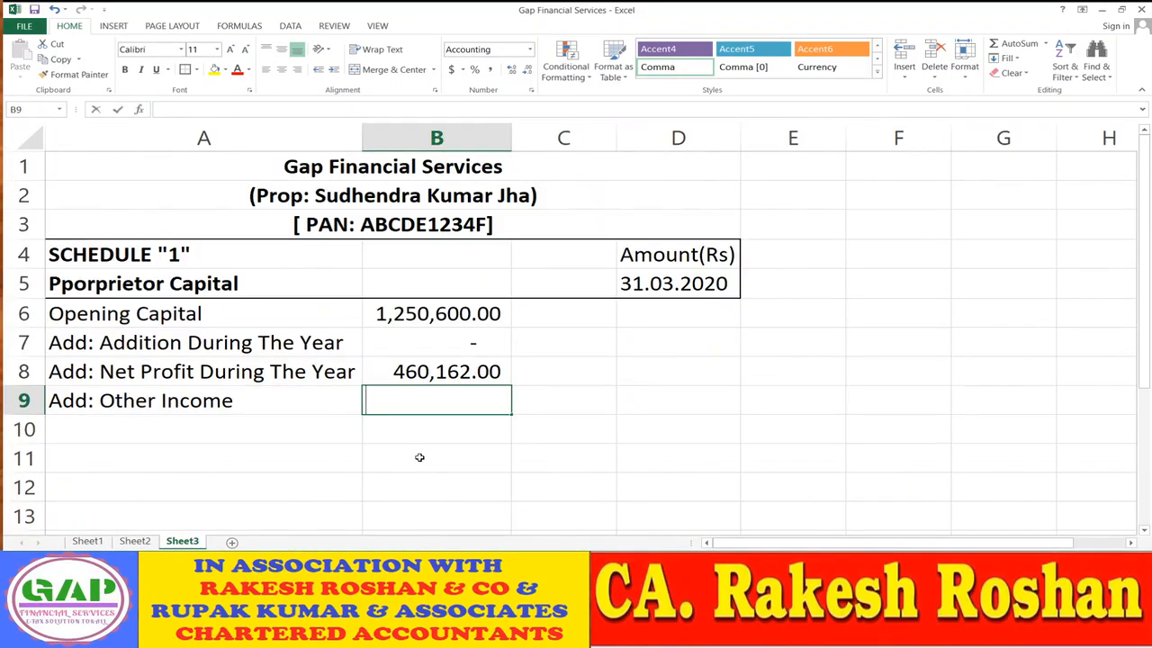
text(0)
key(Return)
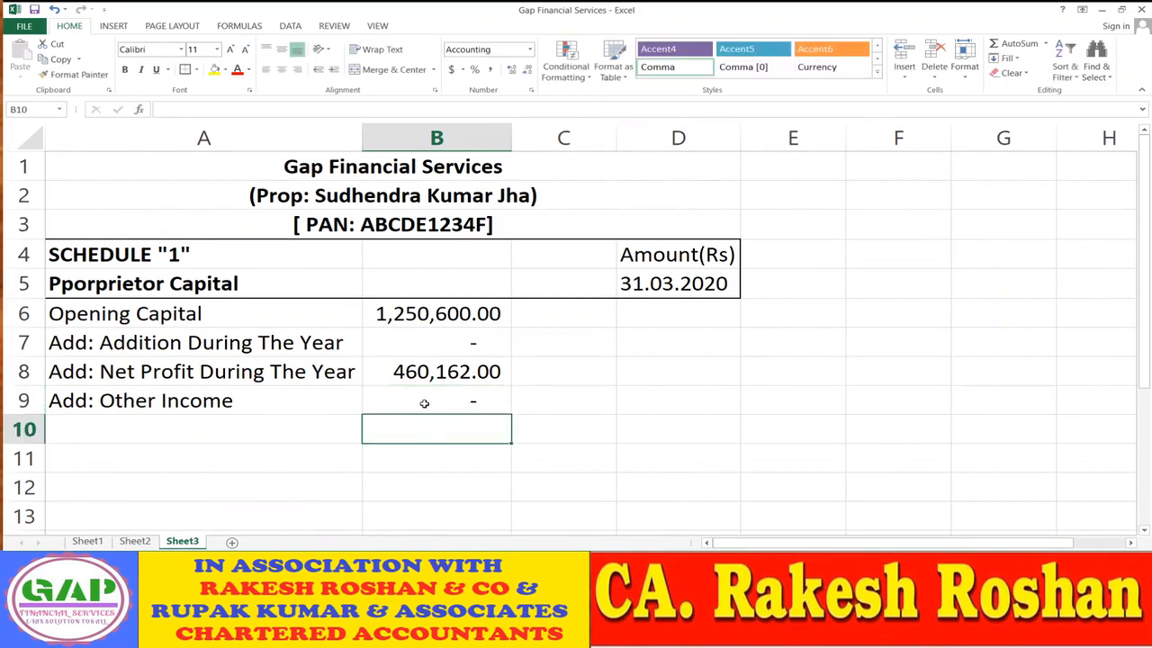
click(424, 403)
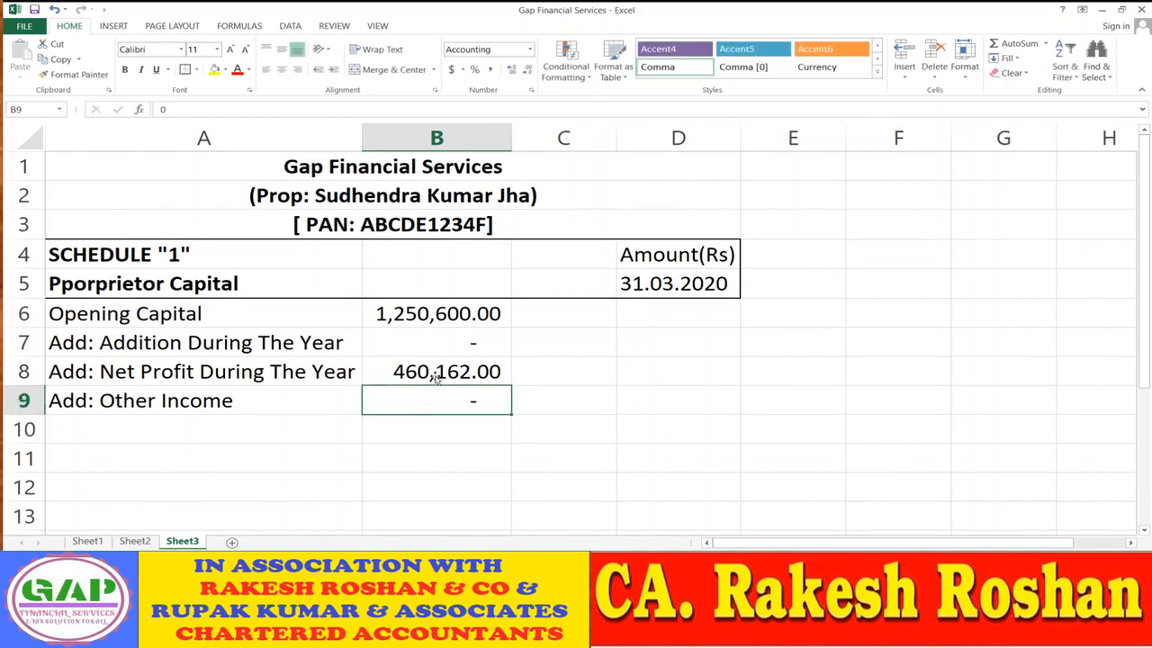
click(196, 71)
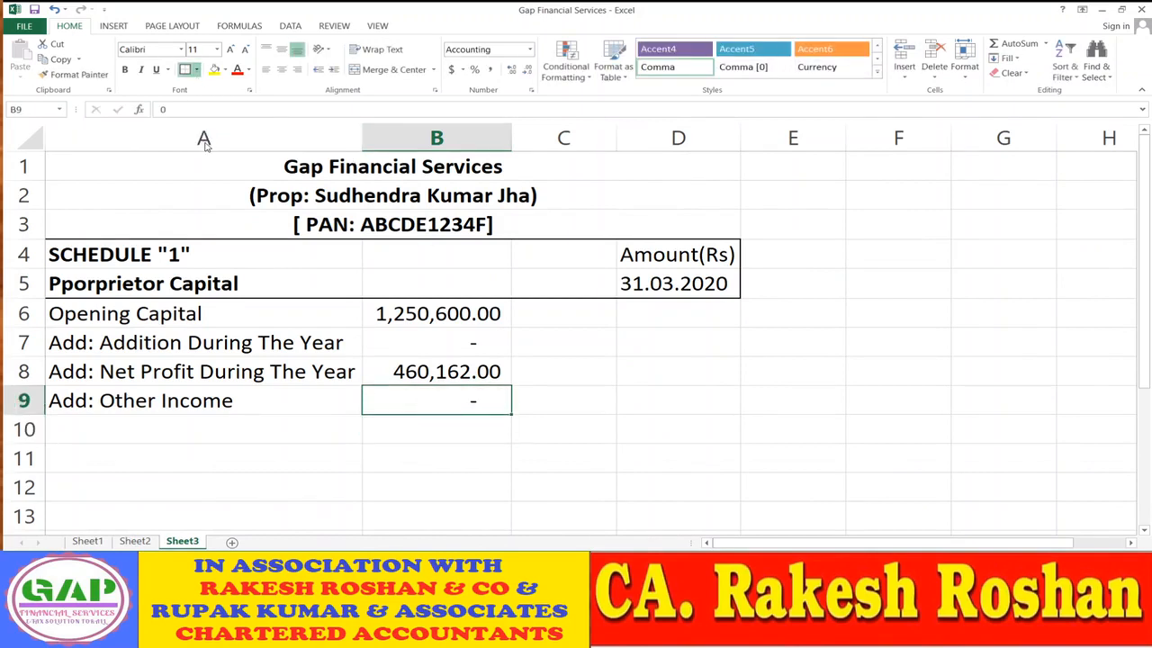
- Total B6:B9 in D9 with =SUM(B6:B9), giving 1,710,762.00
click(641, 405)
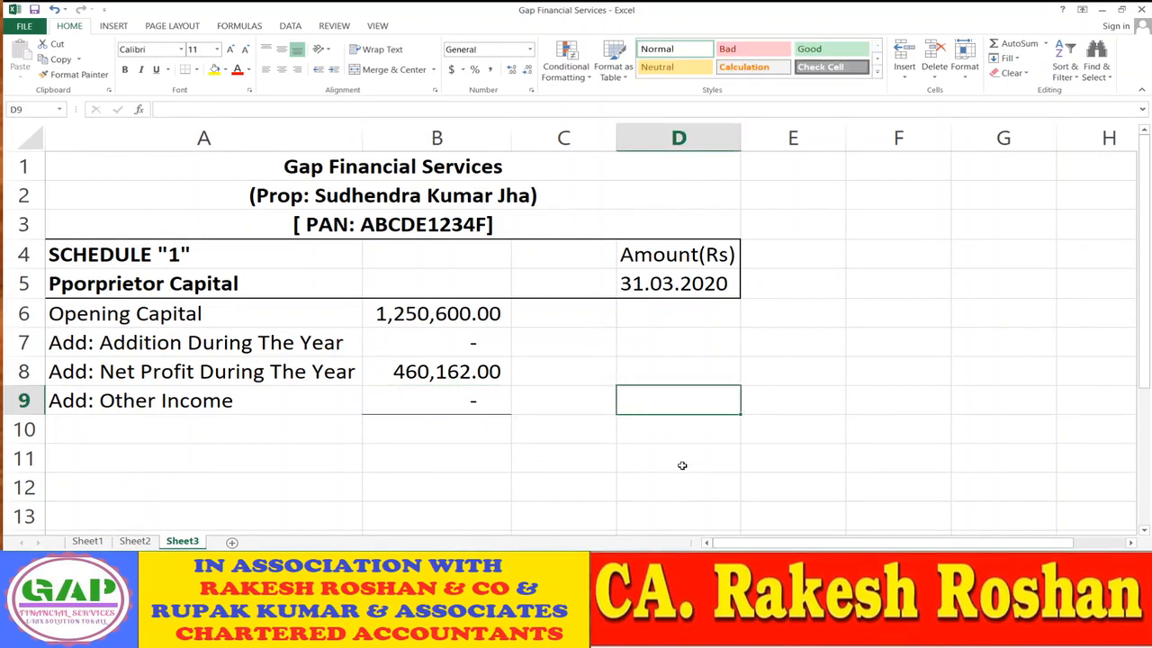
text(=s)
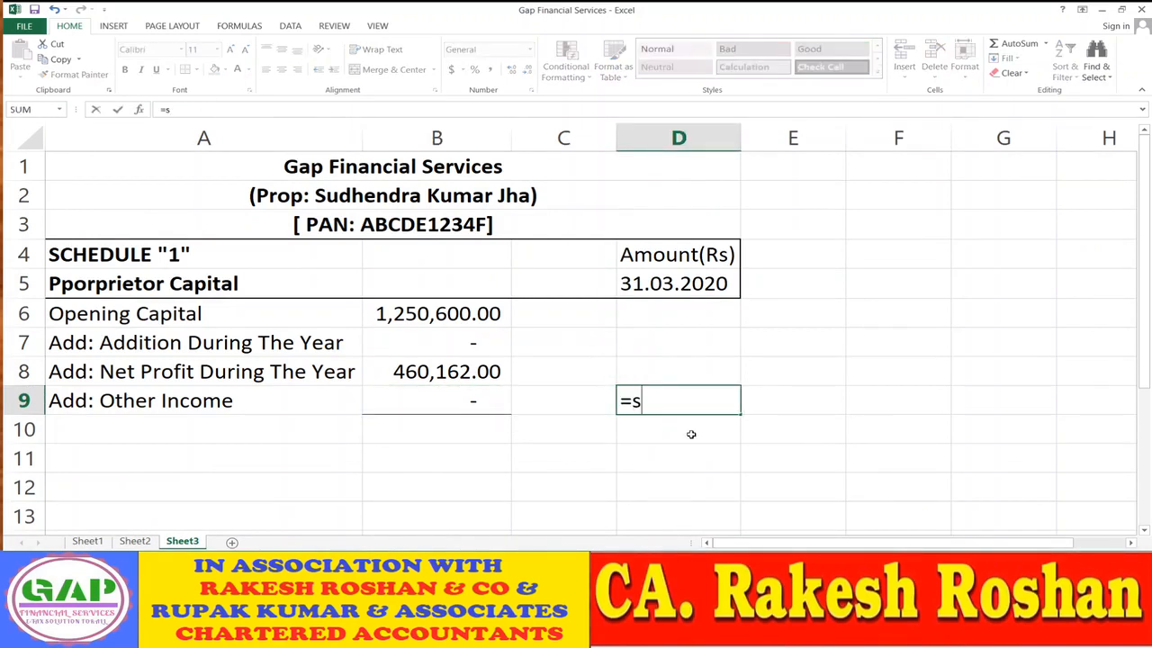
text(um()
key(Left)
key(Left)
key(shift+Up)
key(shift+Up)
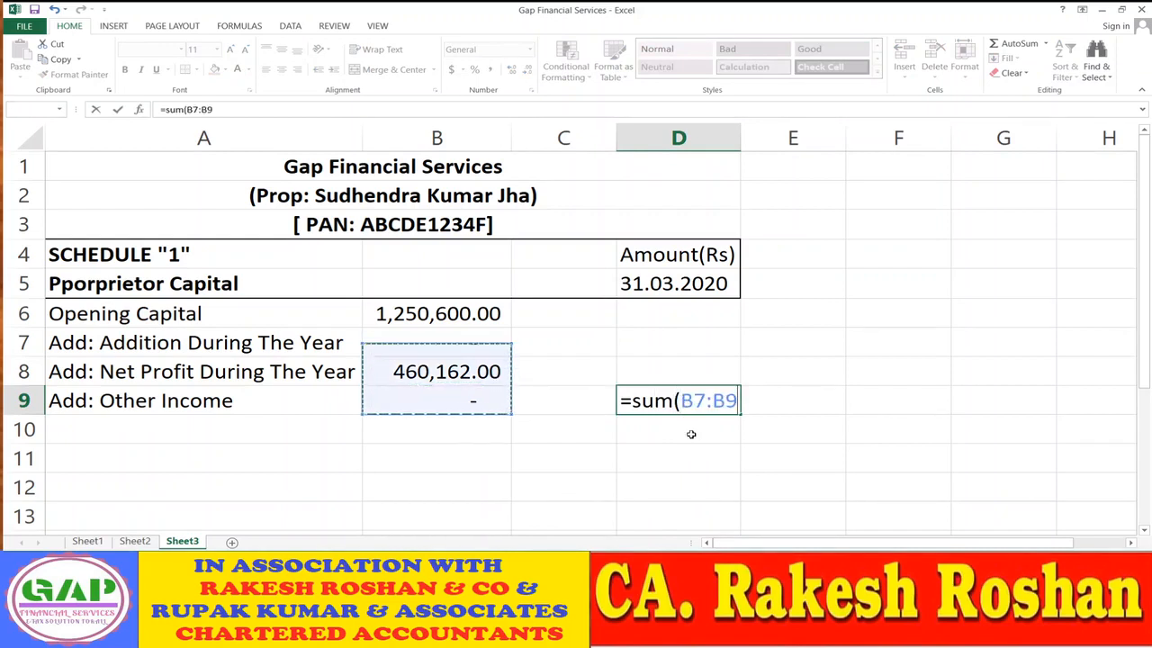
key(shift+Up)
text())
key(Return)
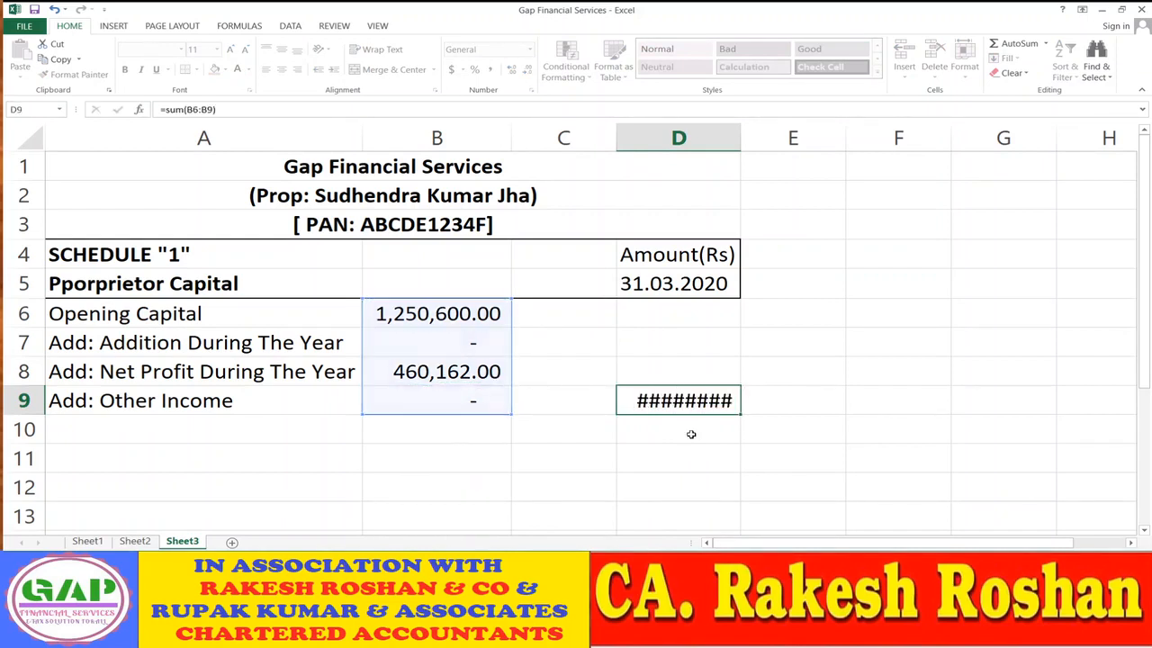
click(812, 389)
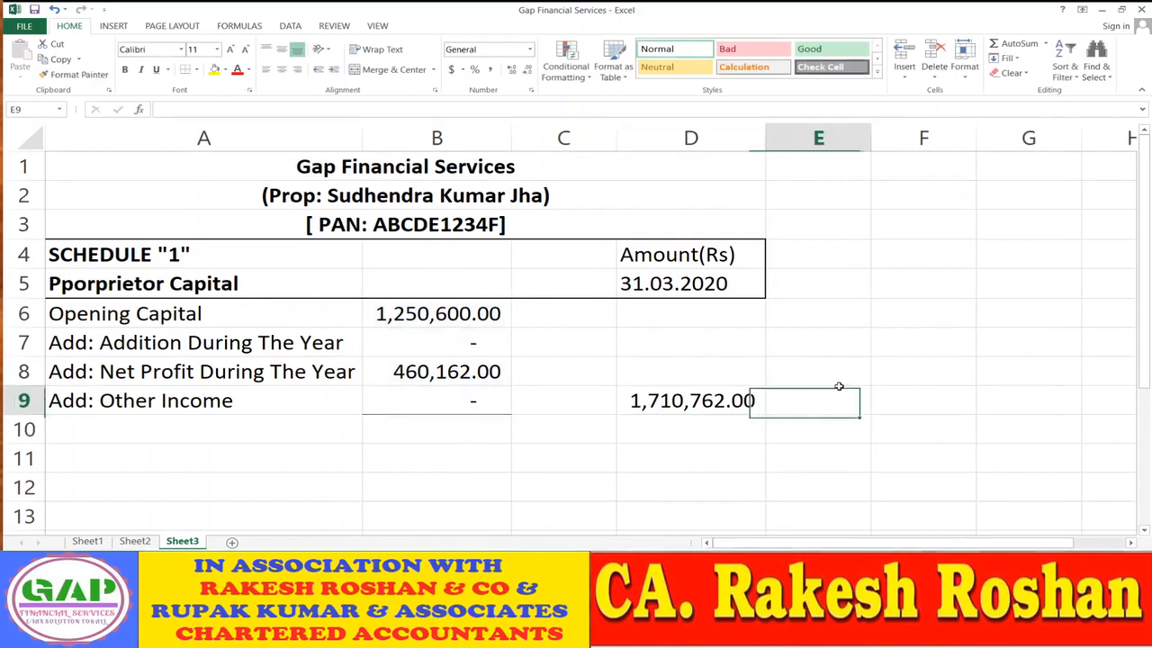
click(705, 398)
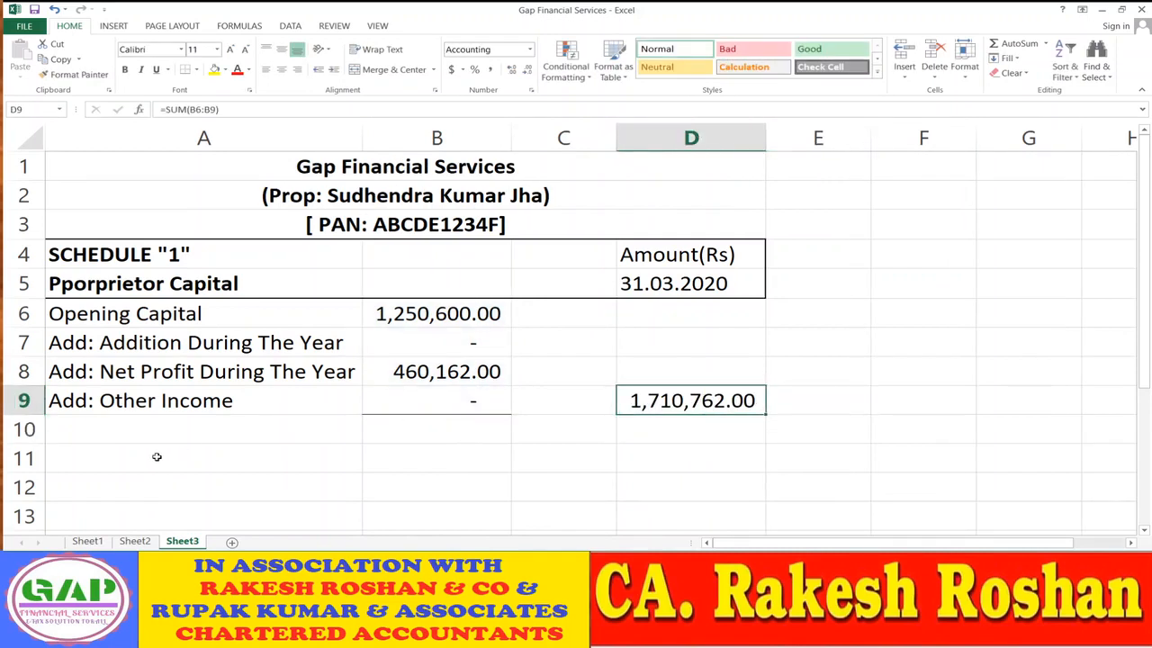
- Enter the Less:--- heading in A10 and the Drawing/Withdrawal label below it
click(142, 434)
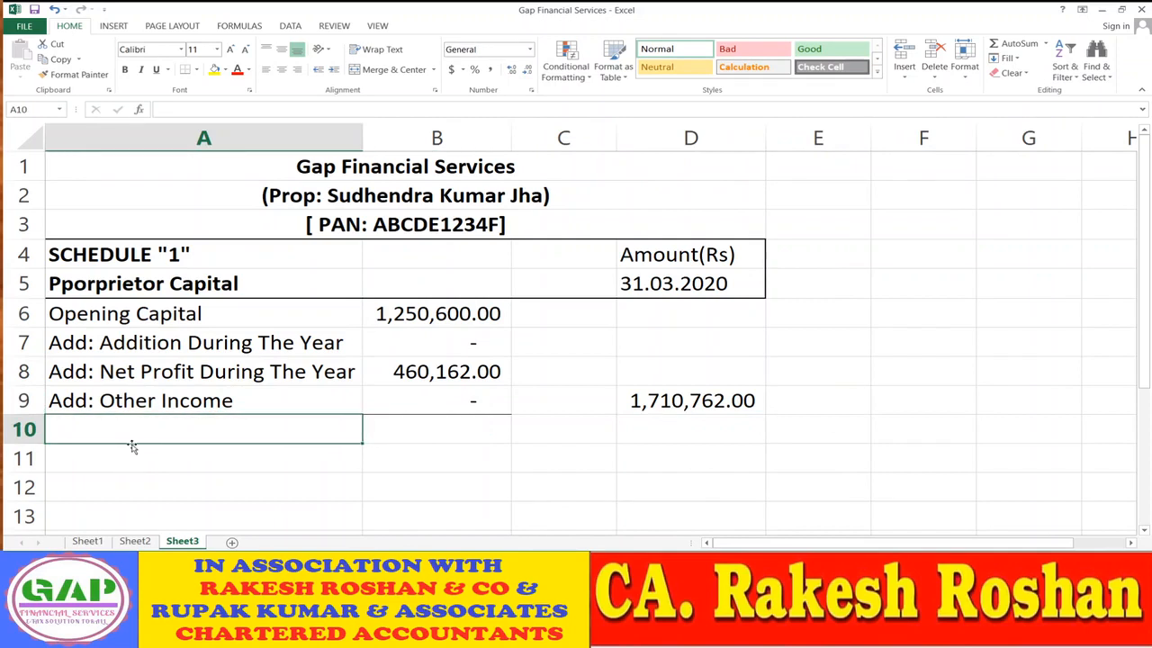
text(Less:---)
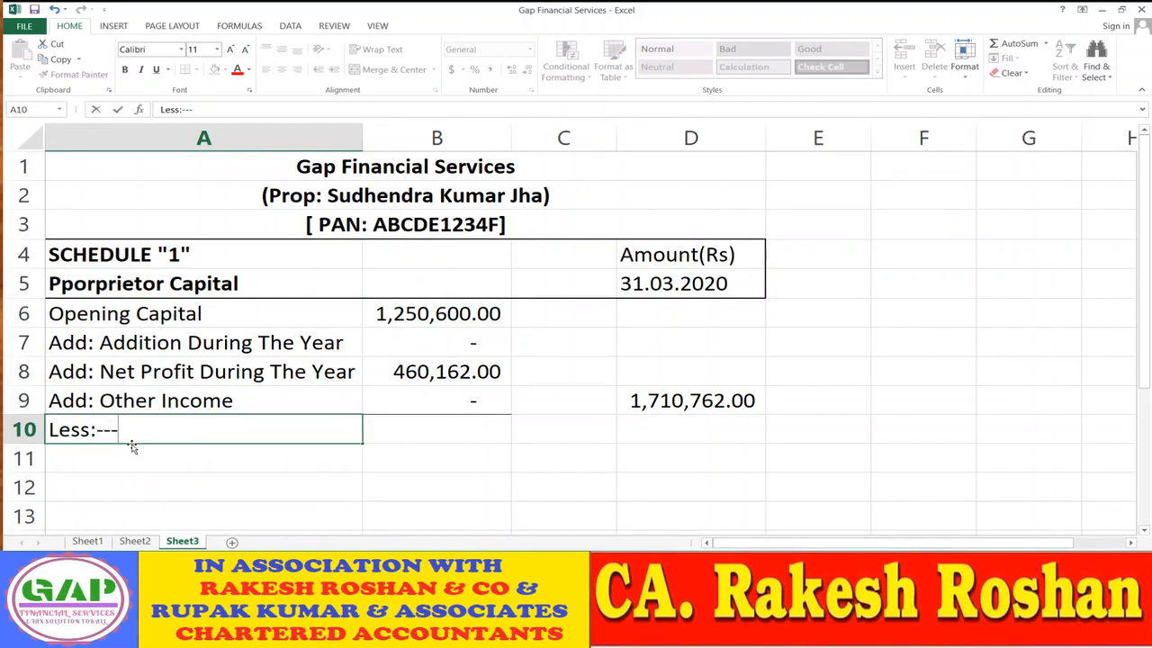
key(Return)
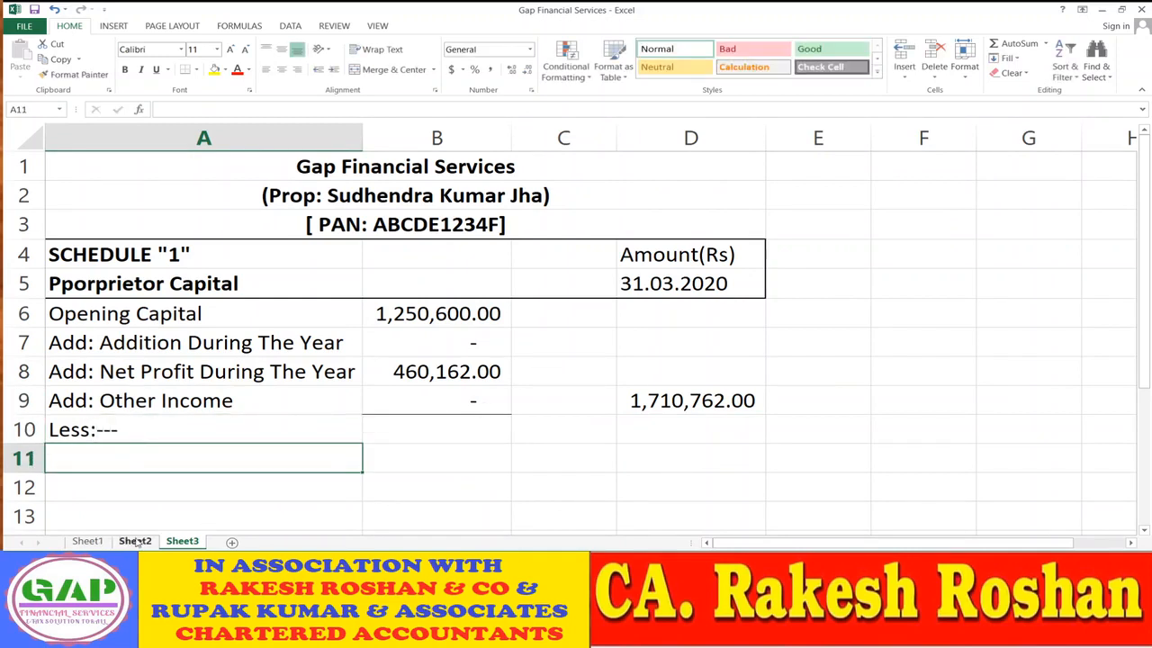
click(135, 541)
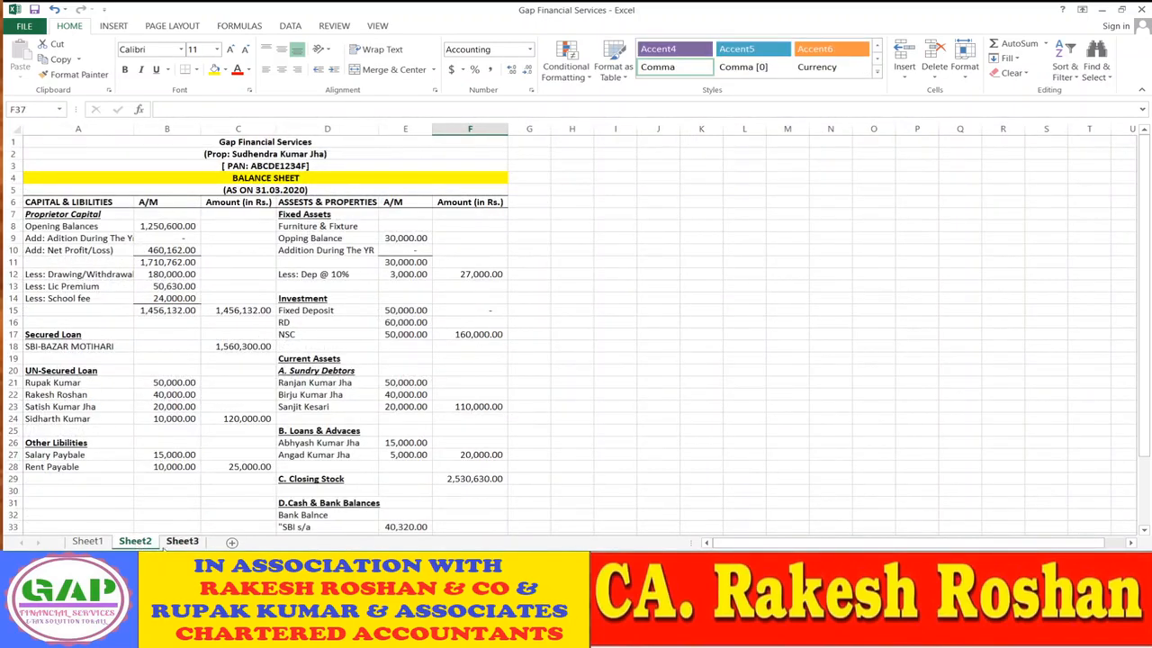
click(171, 543)
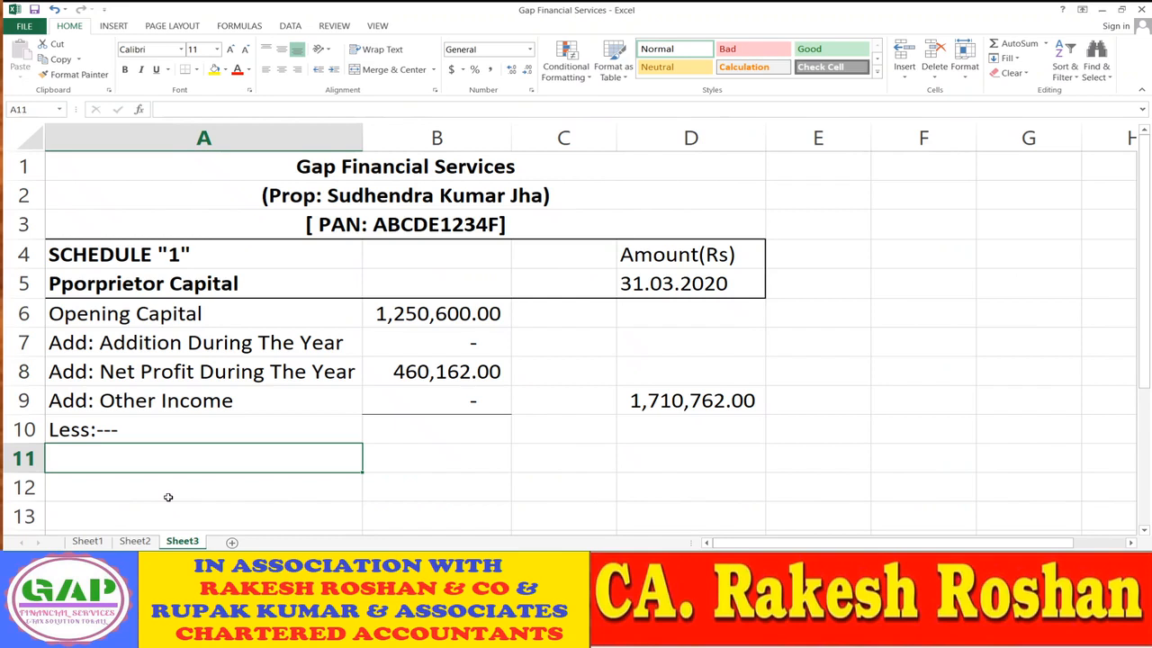
text(Drawing)
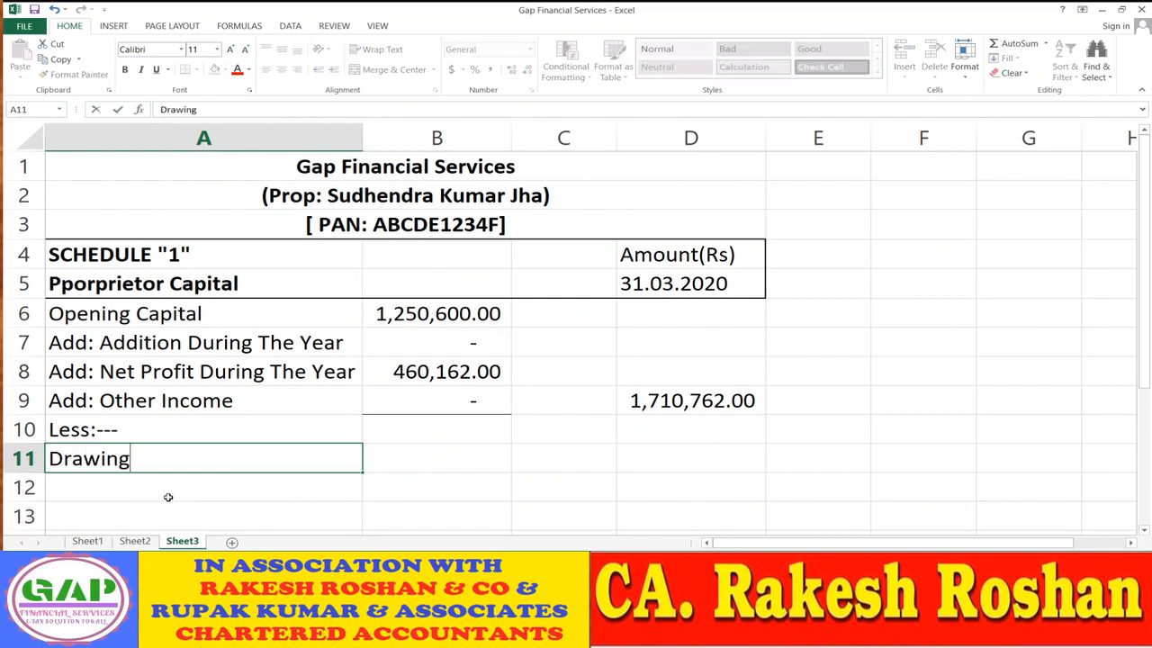
text(/Withdrawal)
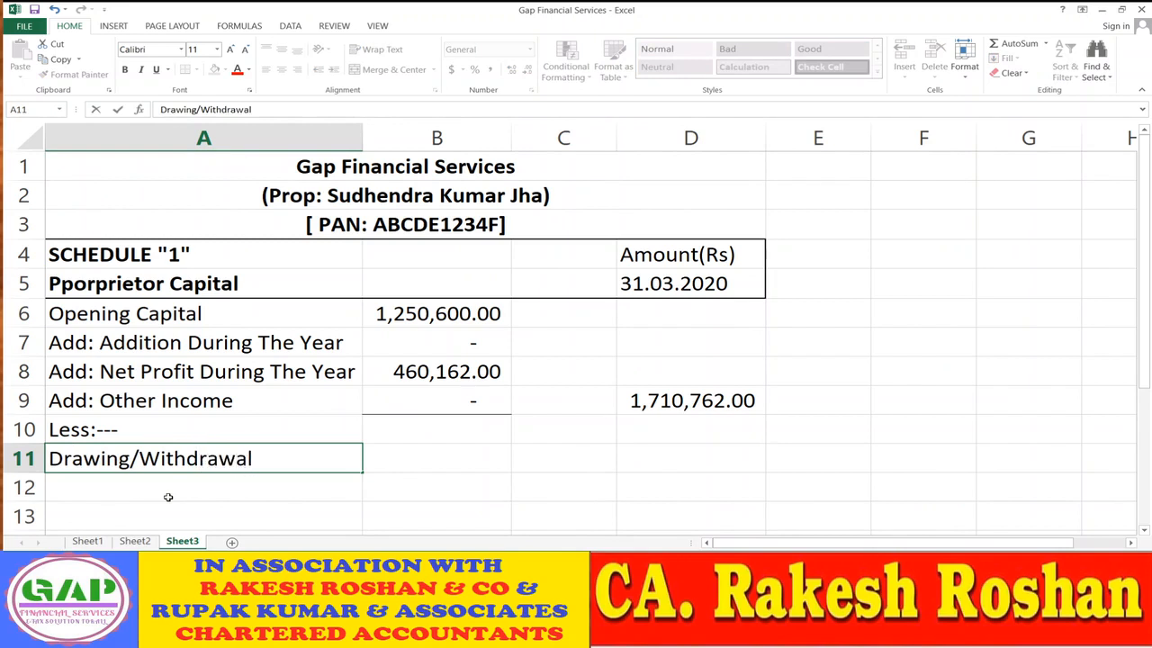
key(Return)
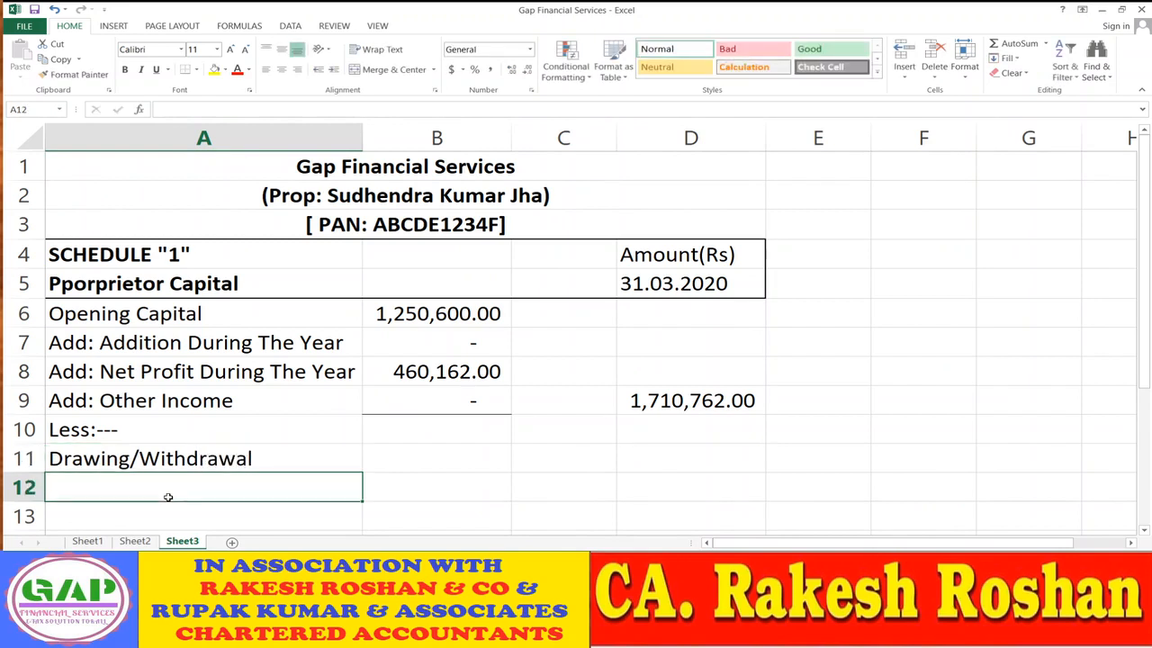
- Enter the 180,000 drawing amount in B11, checked against the Sheet2 figure
click(133, 542)
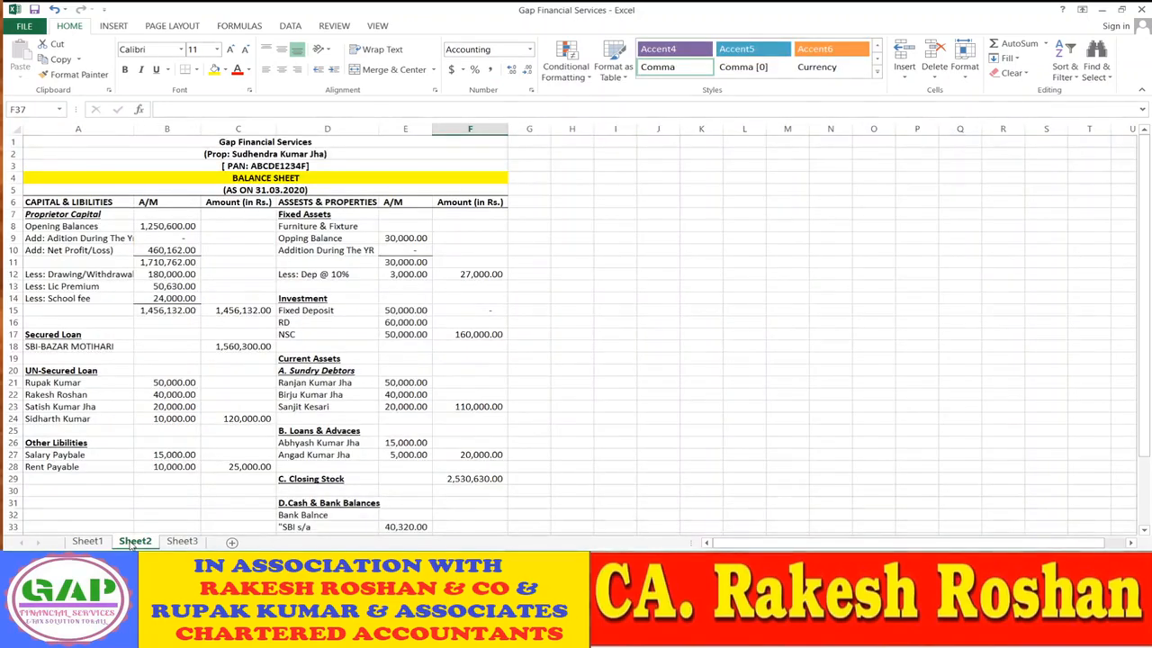
click(182, 541)
click(447, 463)
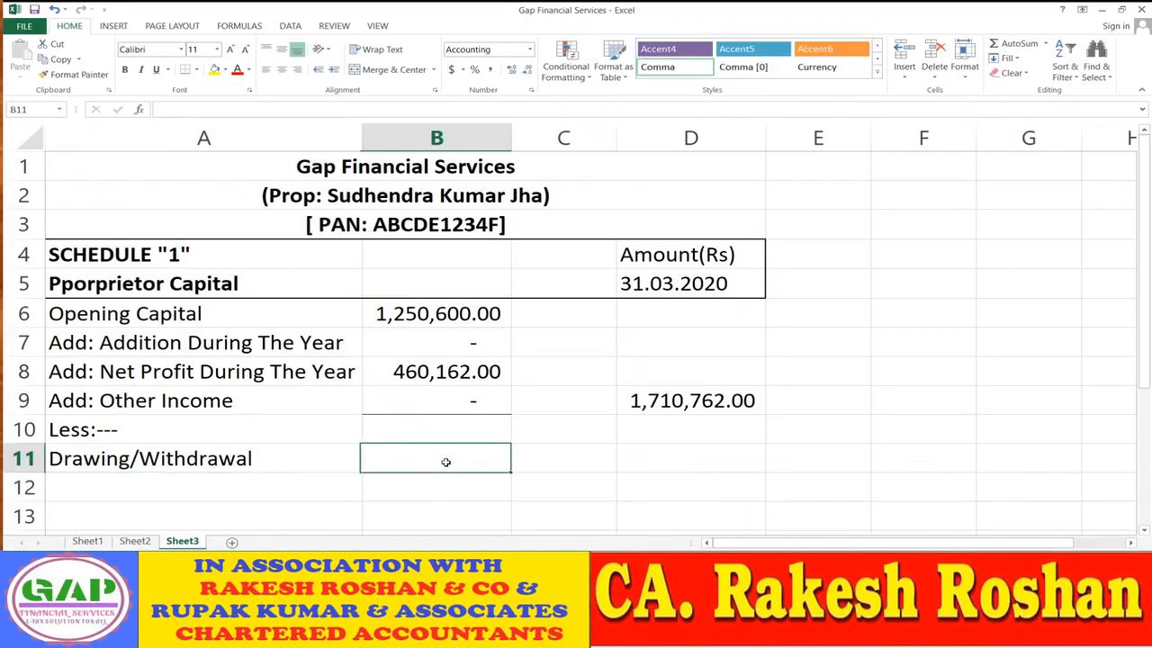
text(180)
text(000)
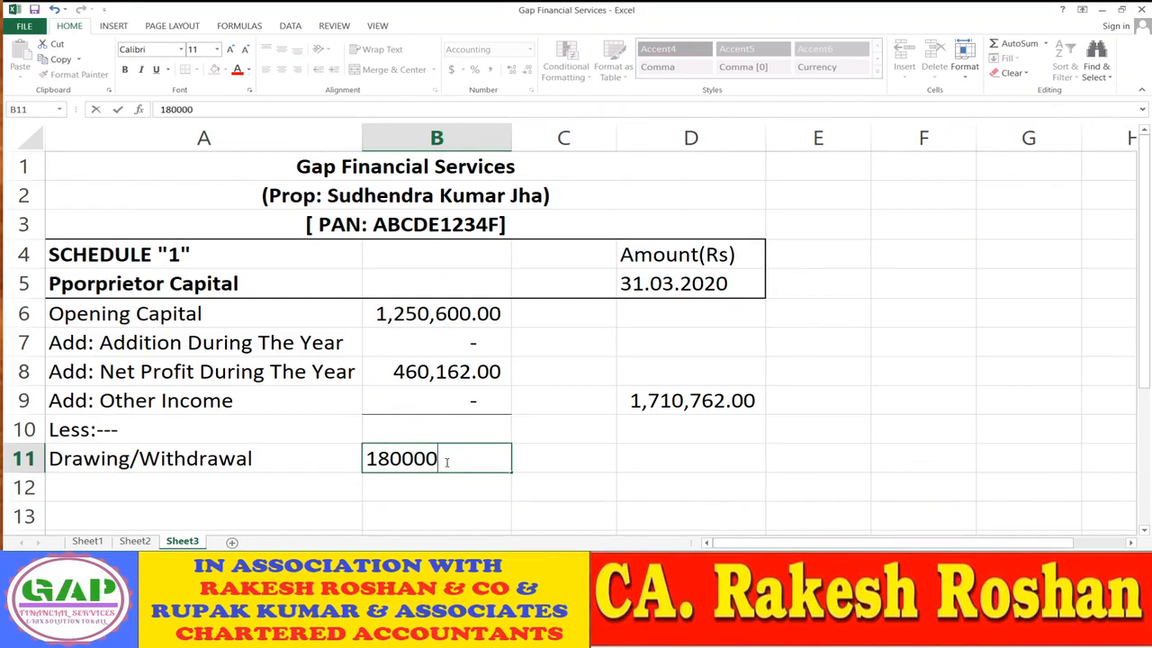
key(Return)
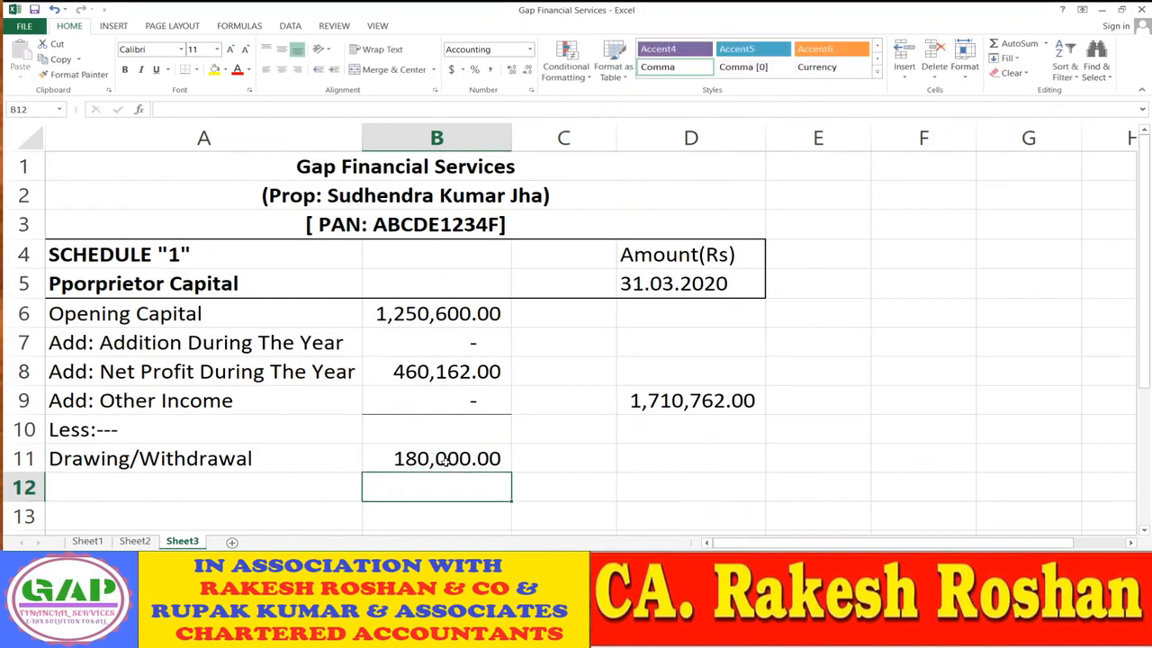
- Add Lic Premium with an amount of 50,630 in row 12
click(135, 541)
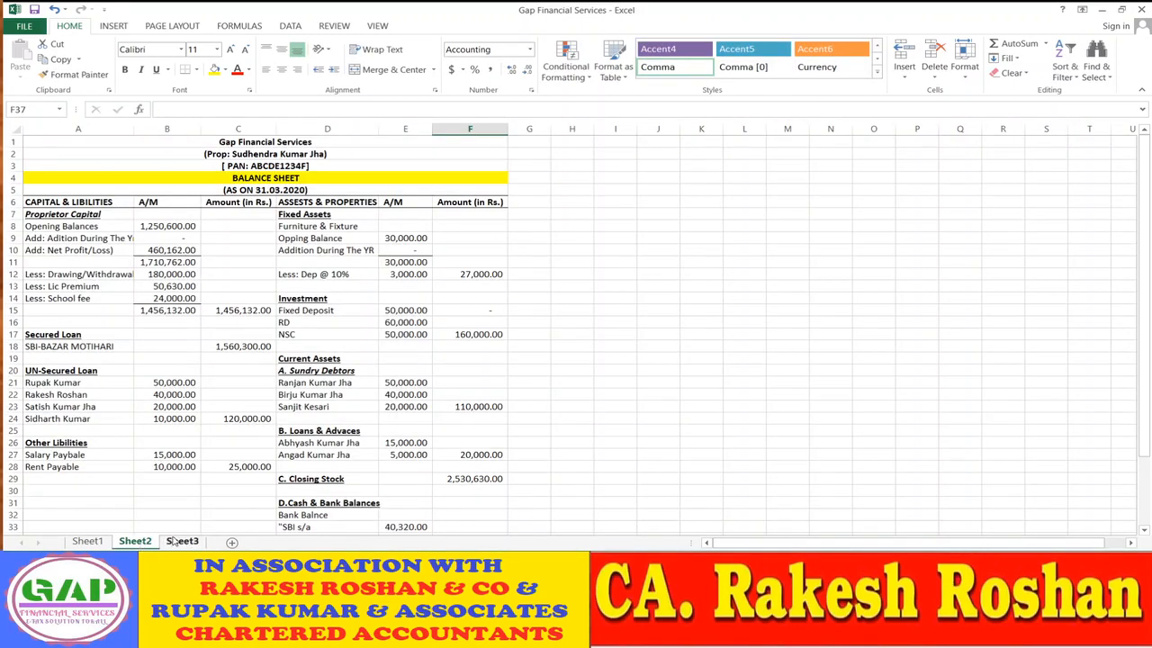
click(180, 541)
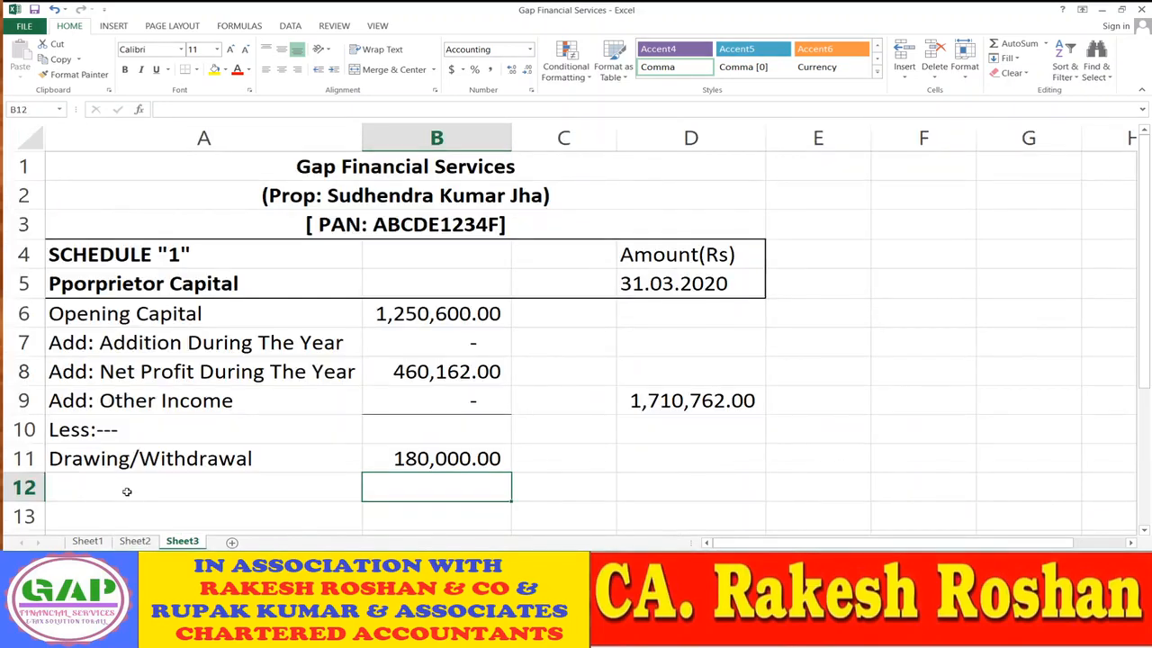
click(150, 492)
text(Li)
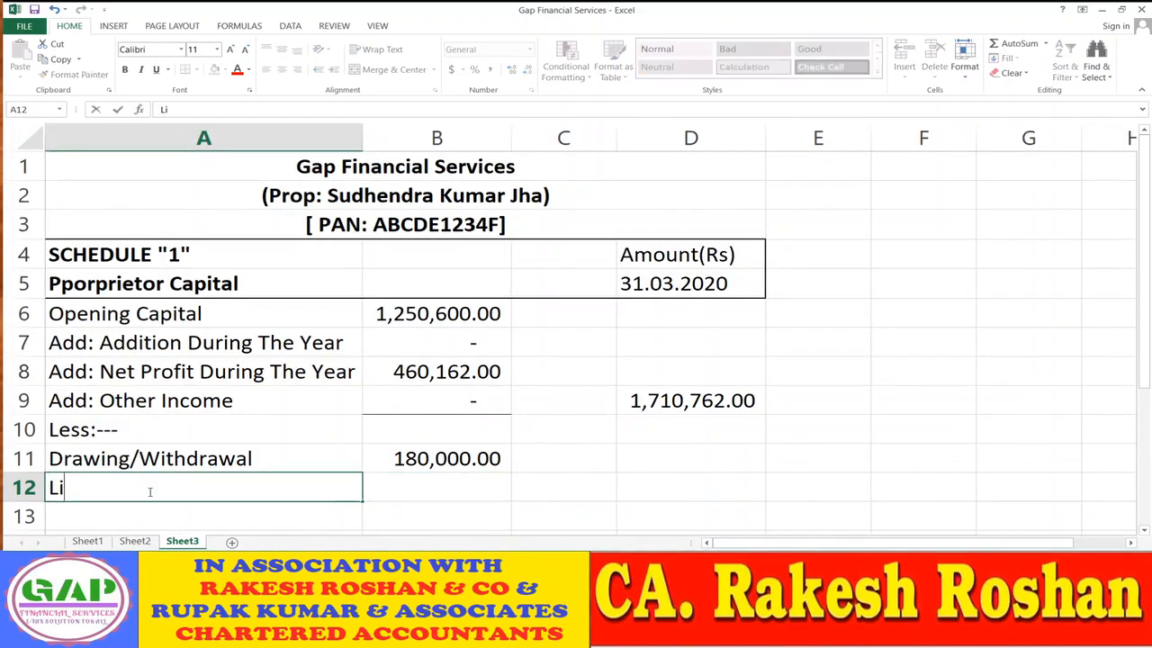
text(c Premium)
key(Tab)
text(50630)
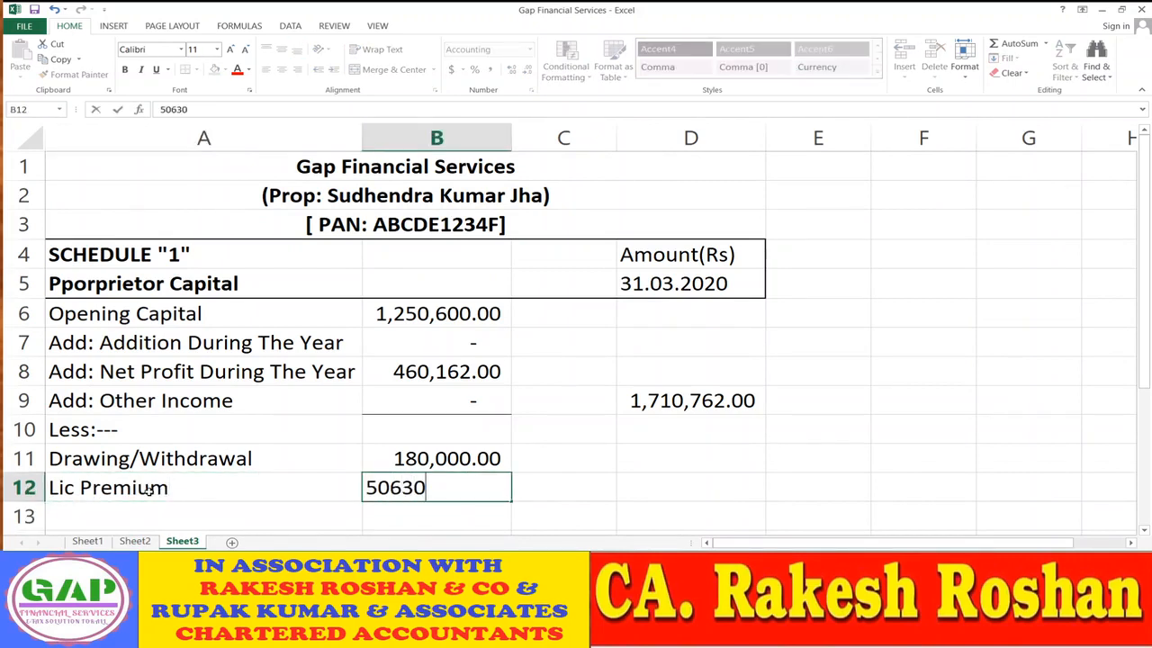
key(Return)
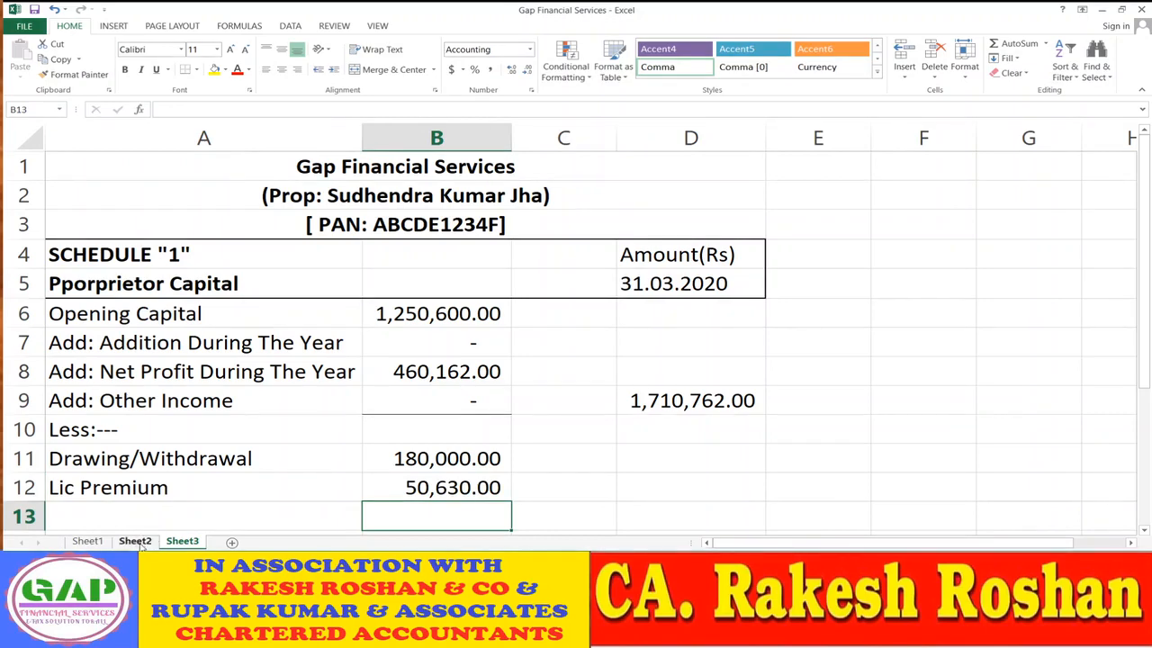
- Add School Fee with an amount of 24,000 in row 13
click(137, 542)
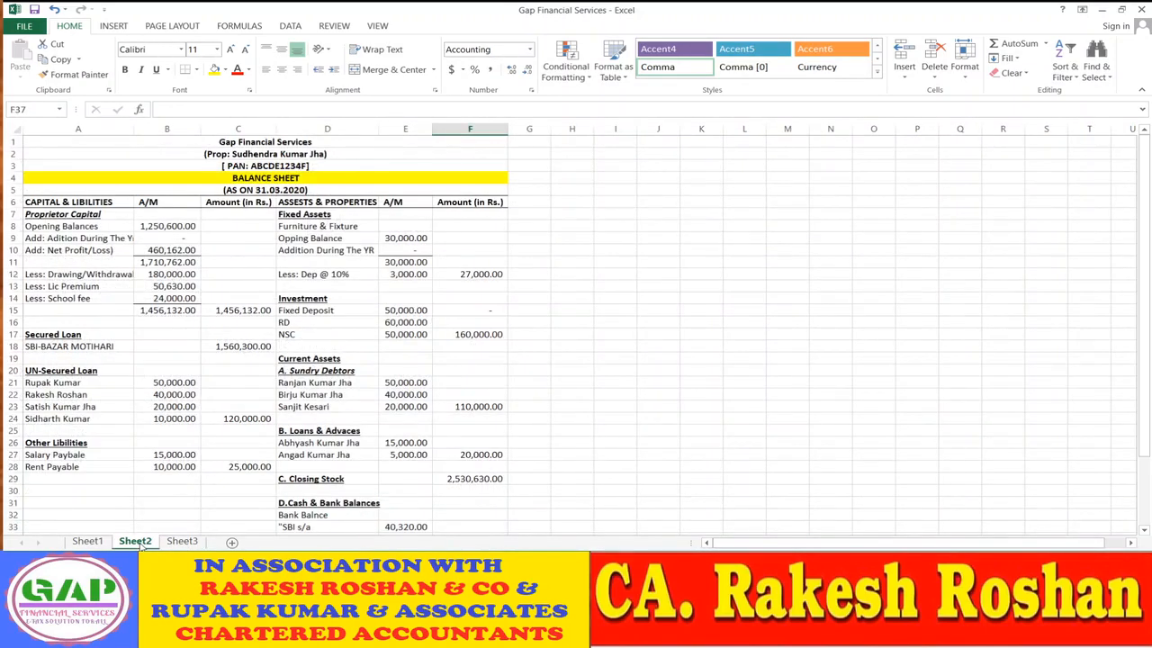
click(171, 542)
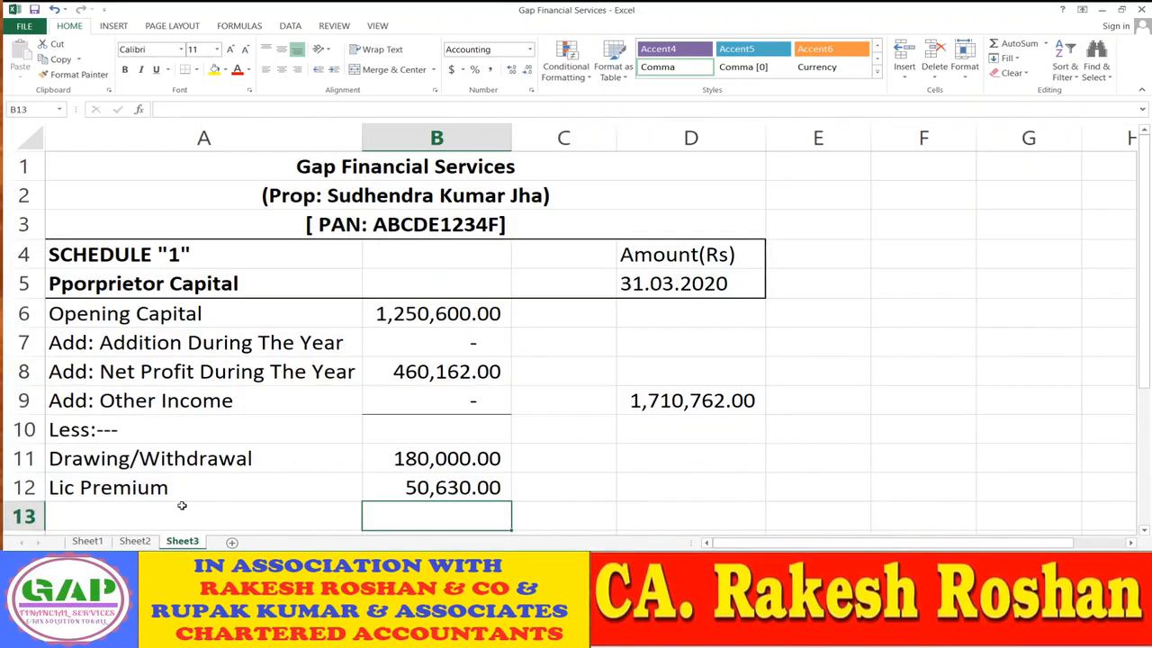
click(177, 512)
text(School )
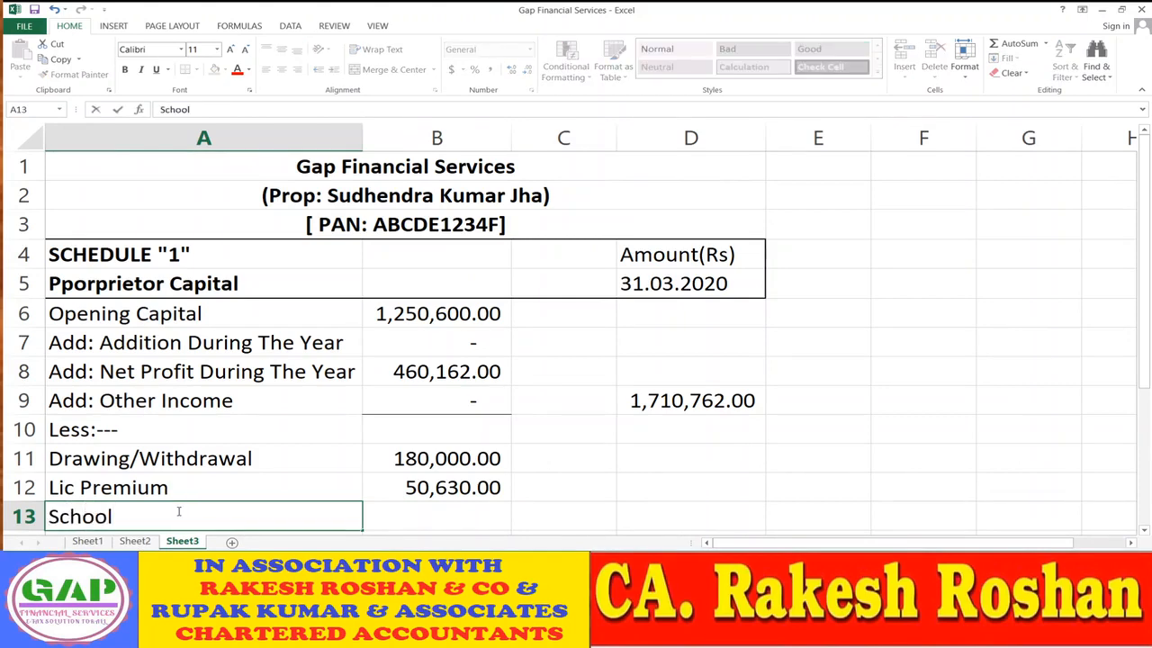
text(Fee)
key(Return)
key(Up)
key(Right)
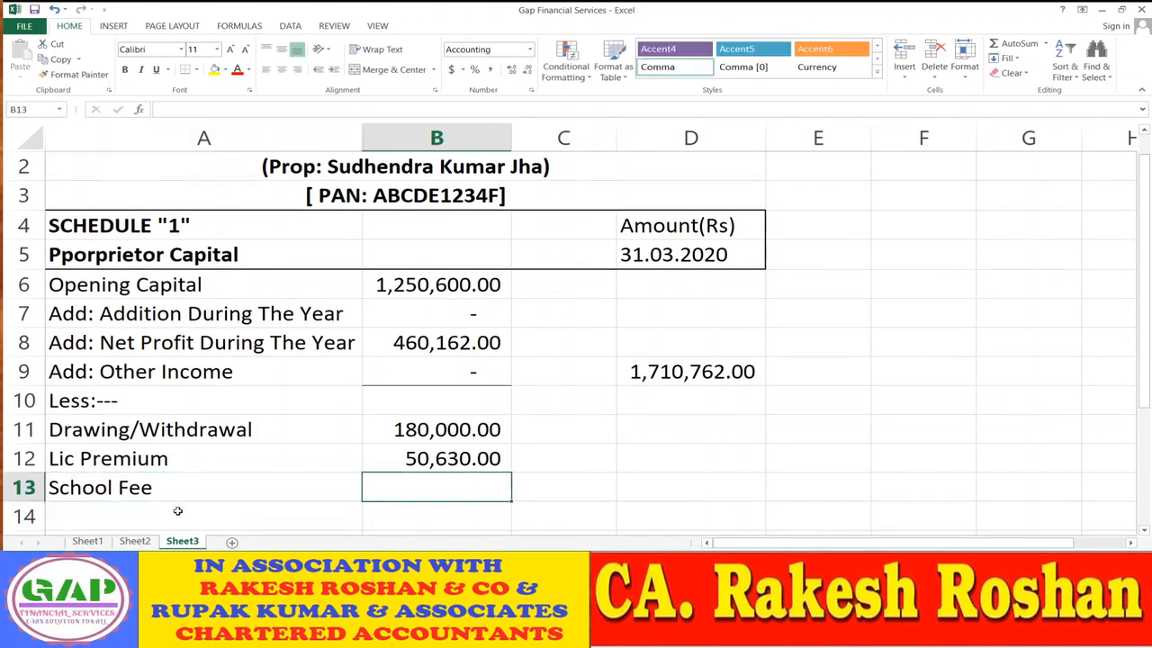
text(24000)
key(Return)
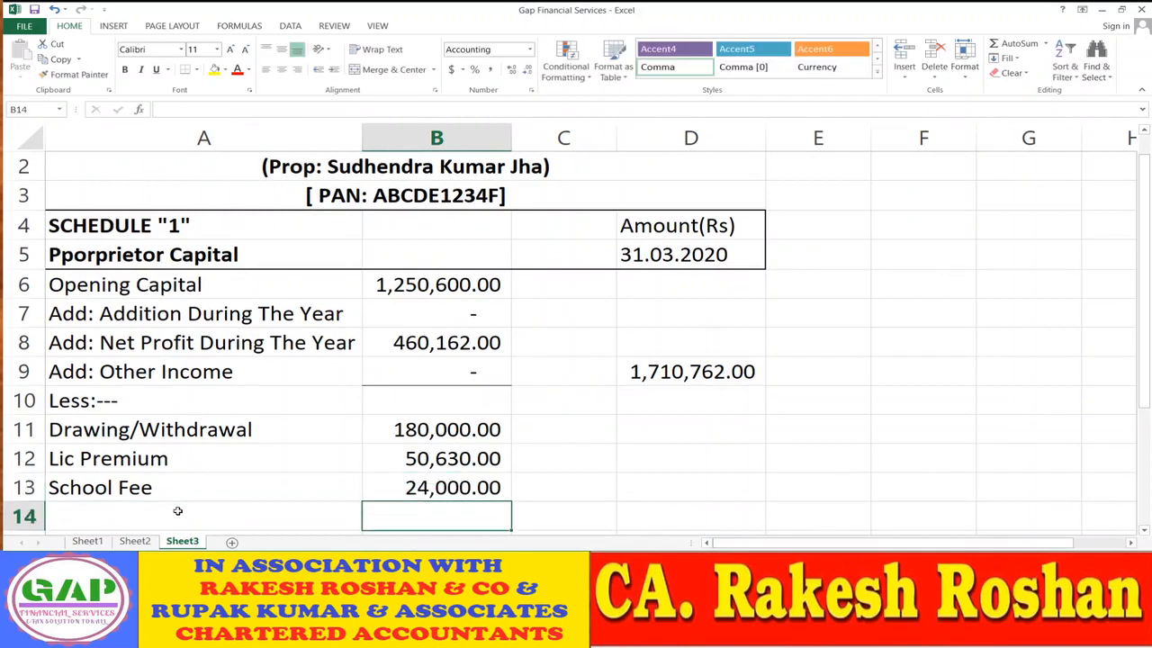
click(469, 489)
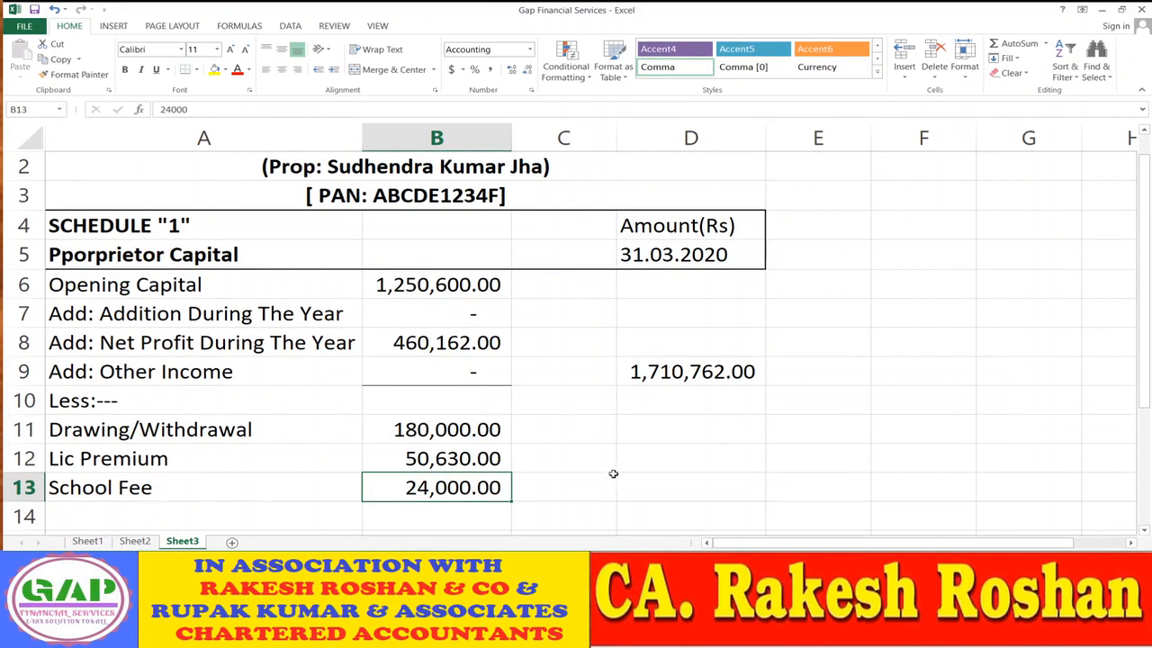
click(663, 490)
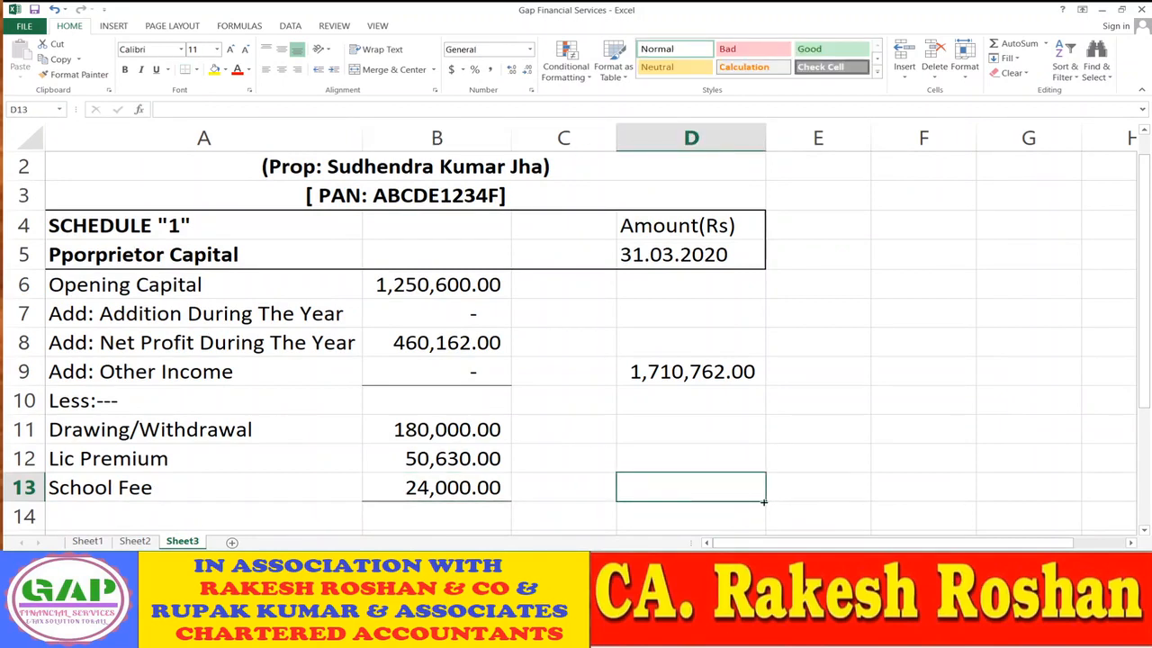
- Total the deductions in D13 with =SUM(B11:B13), giving 254,630.00
text(=sum()
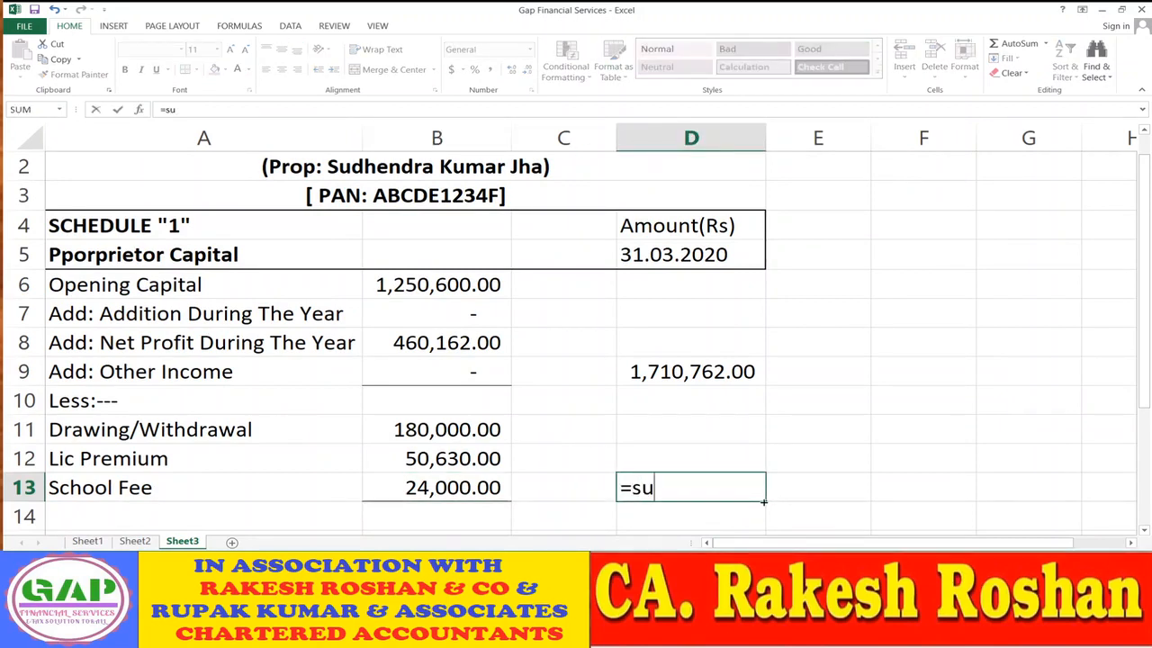
key(Left)
key(Left)
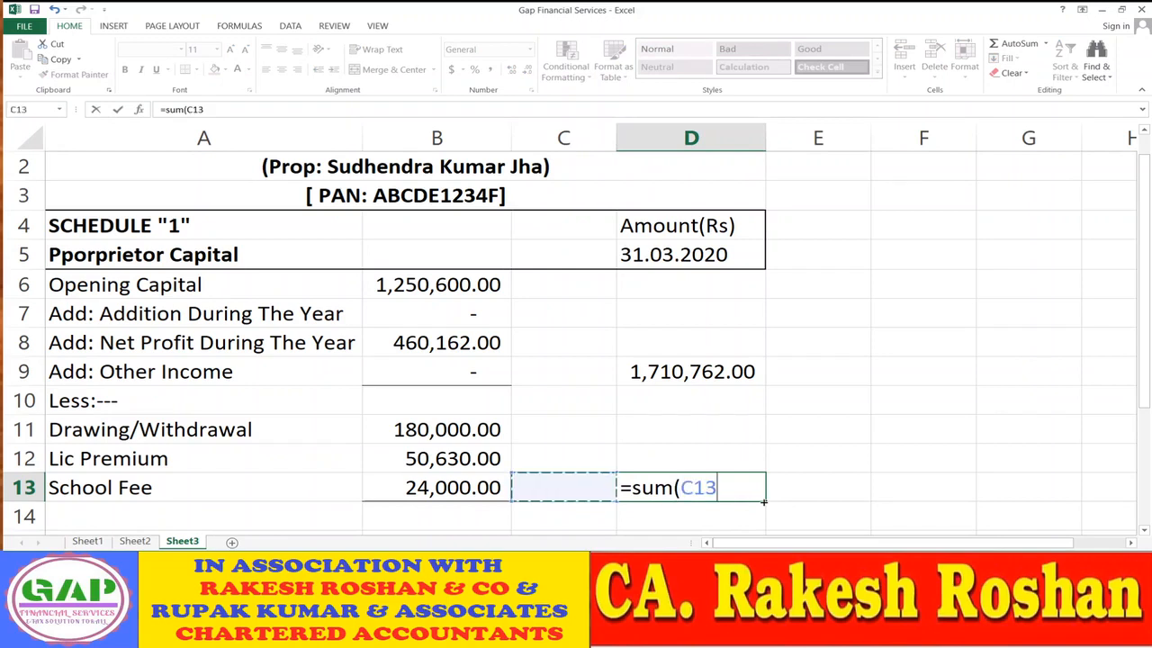
key(shift+Up)
key(shift+Up)
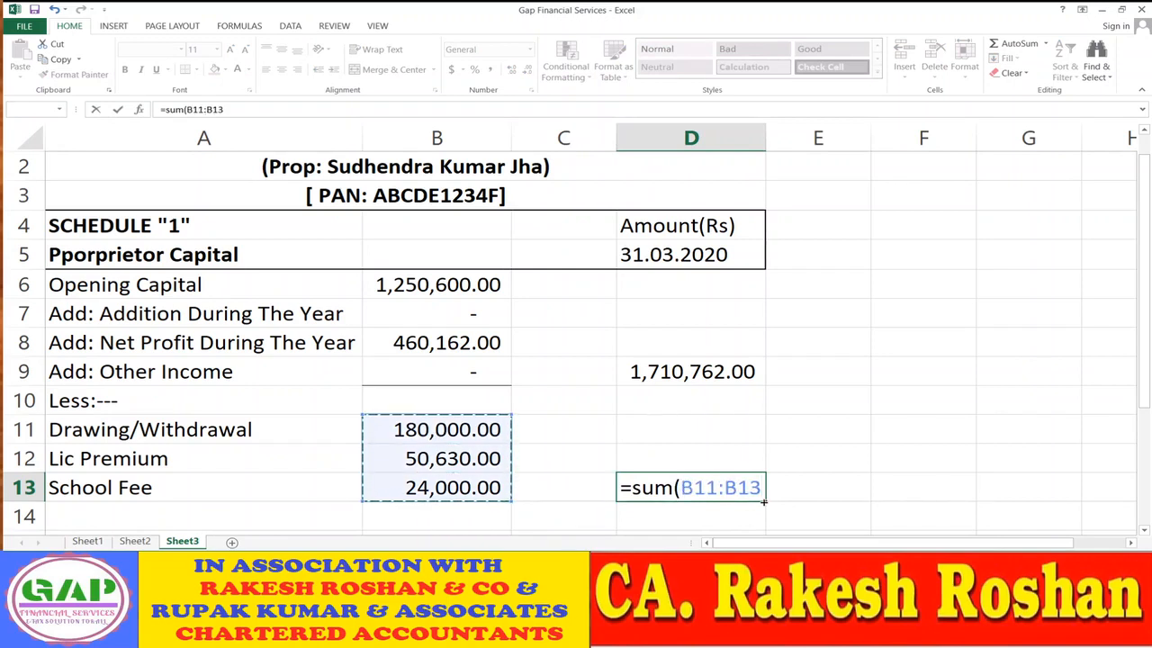
text())
key(Return)
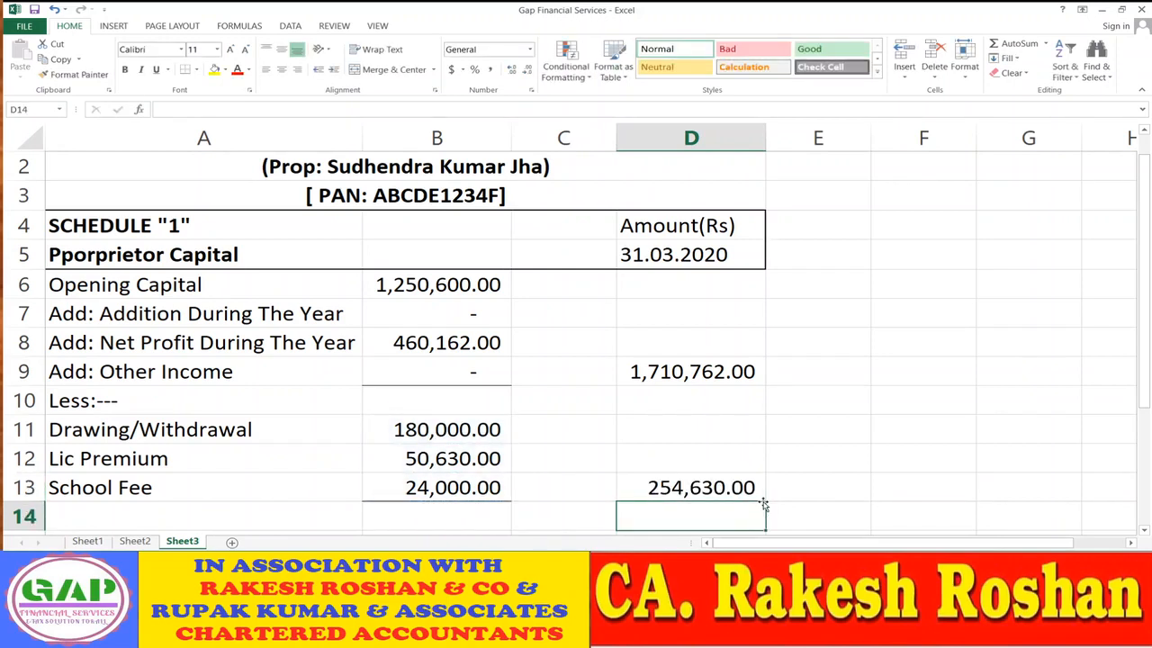
- Compute the closing capital in D15 as =D9-D13, giving 1,456,132.00
scroll(958, 447, down, 1)
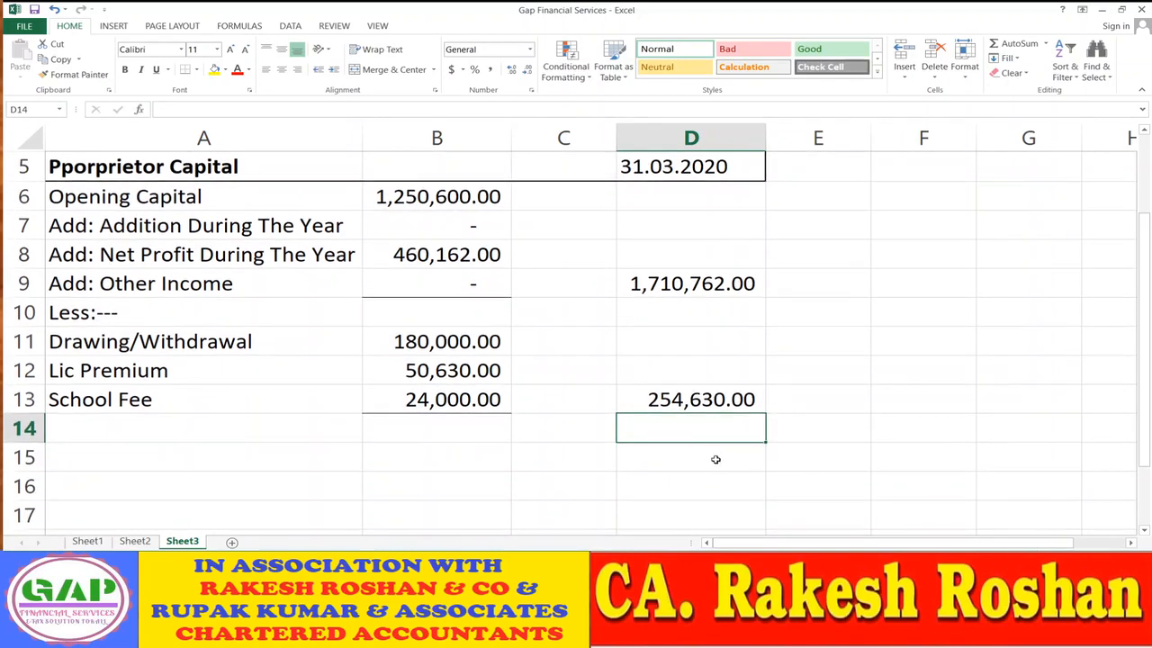
click(702, 459)
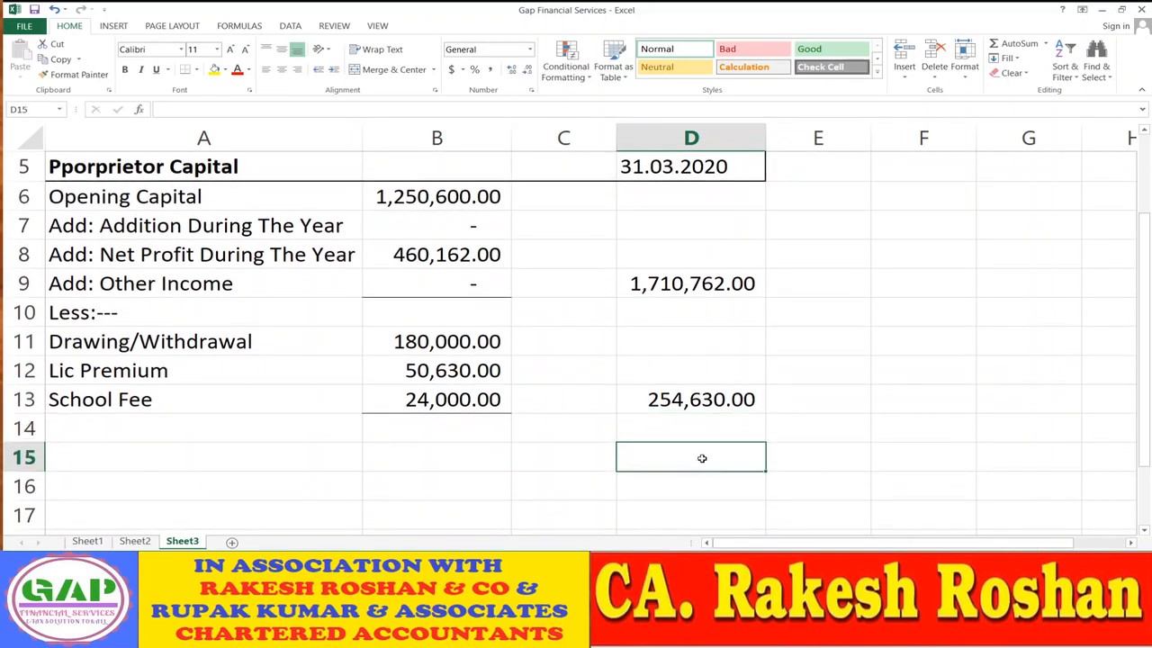
text(=)
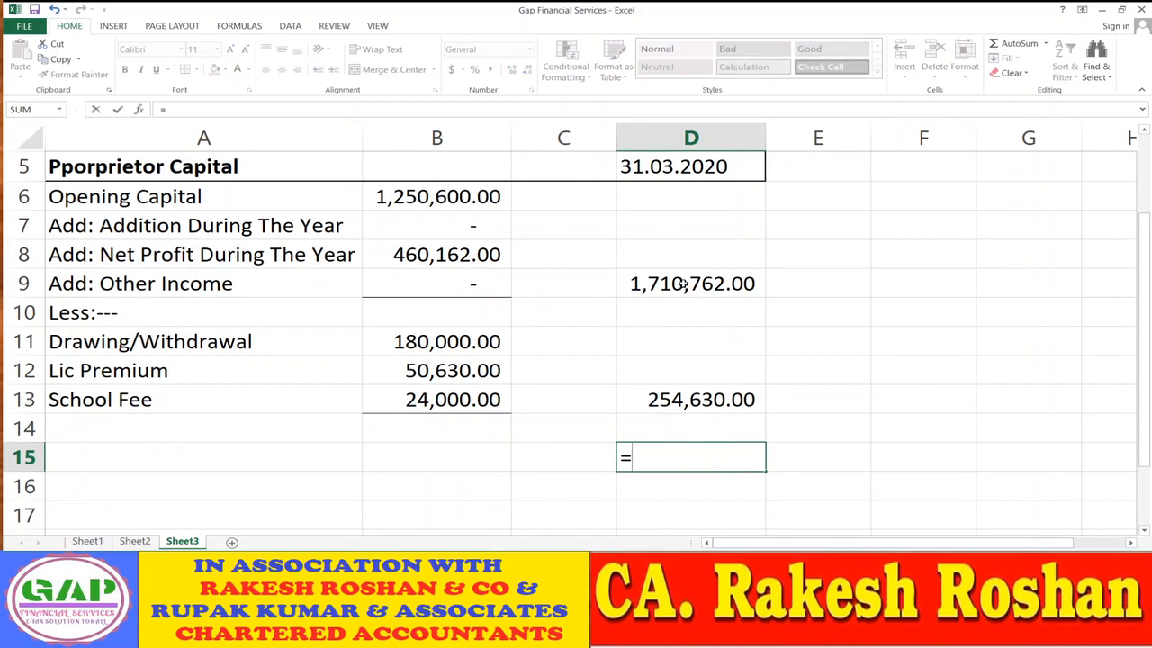
click(684, 285)
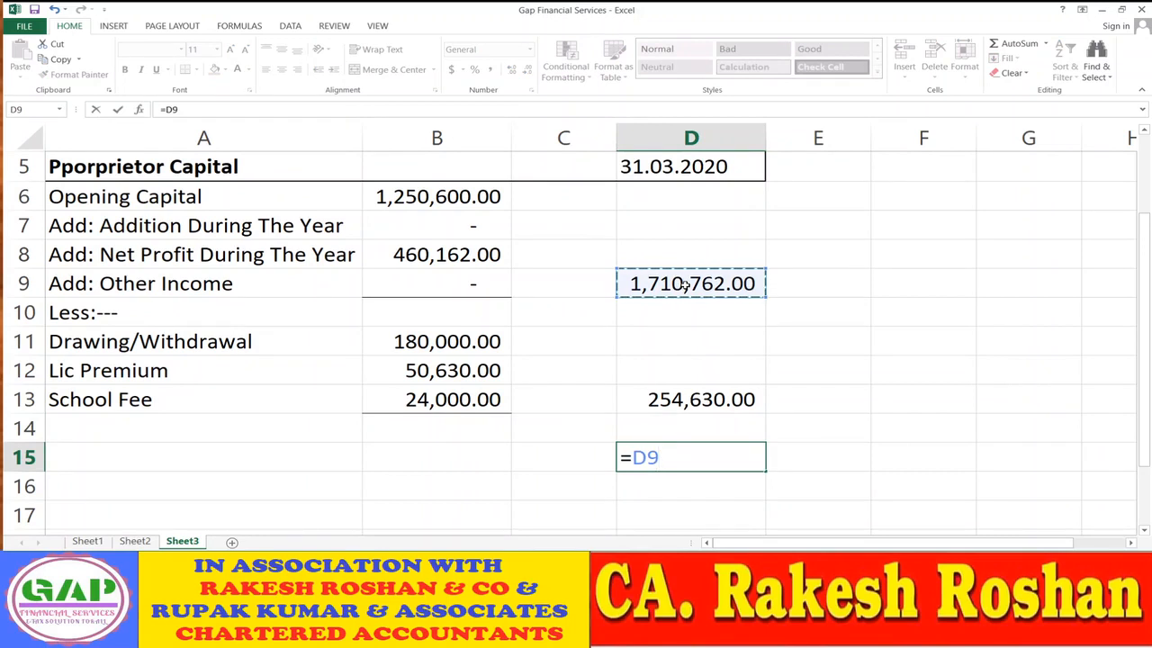
text(-)
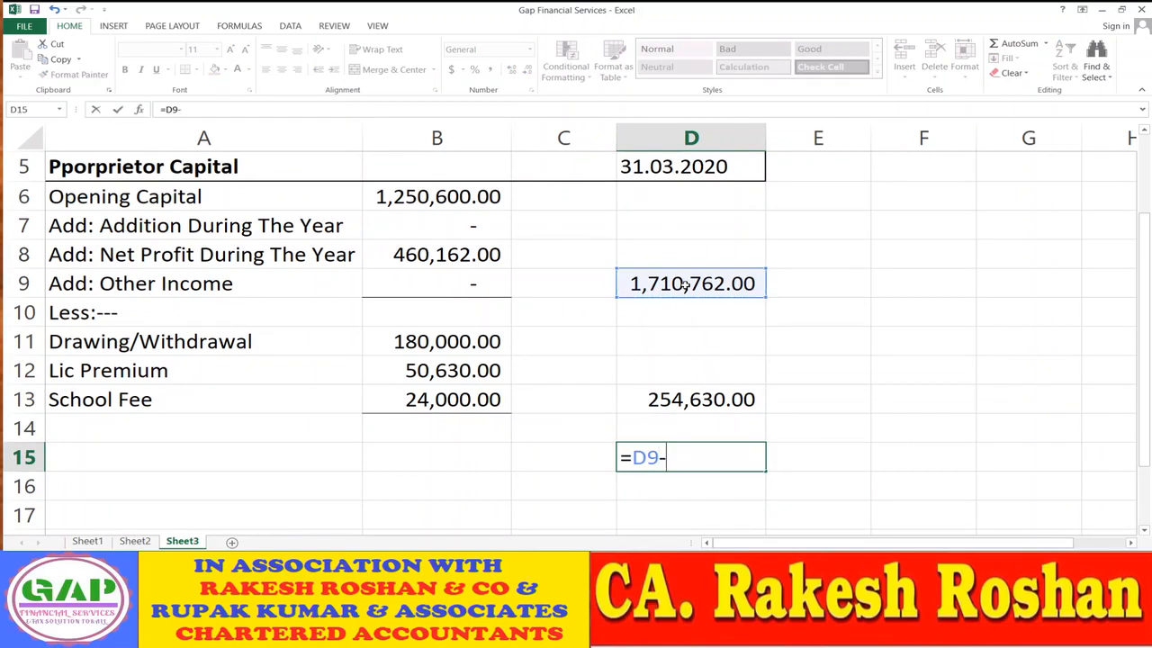
click(673, 400)
key(Return)
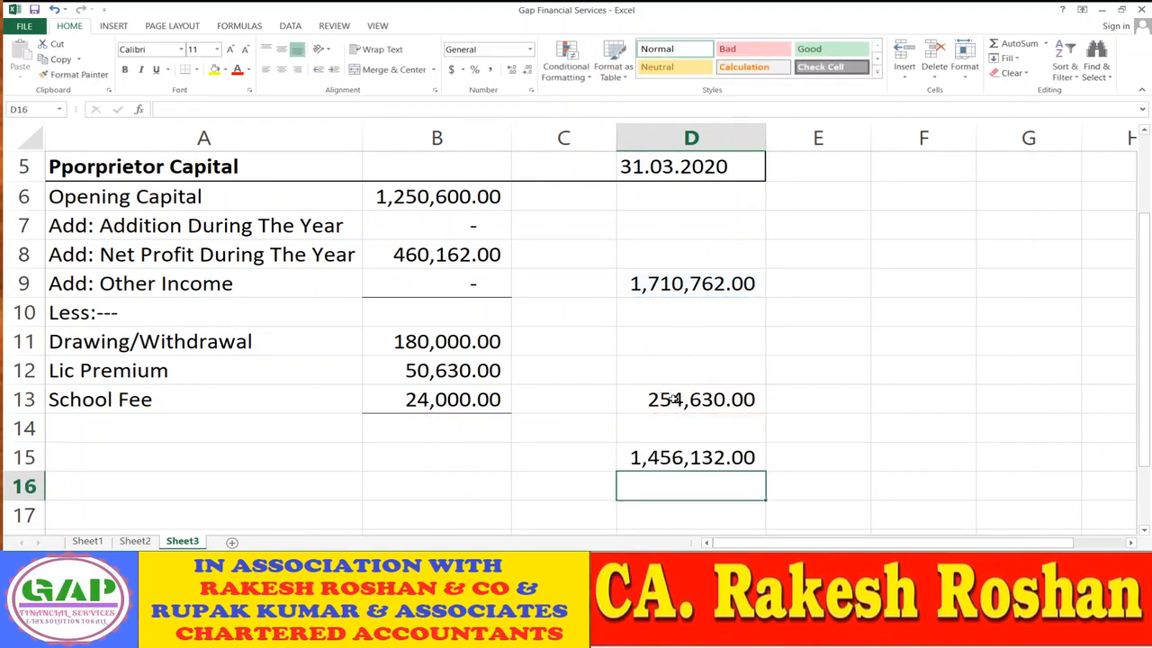
- Give the 1,456,132.00 closing capital a bottom border and bold formatting
click(135, 541)
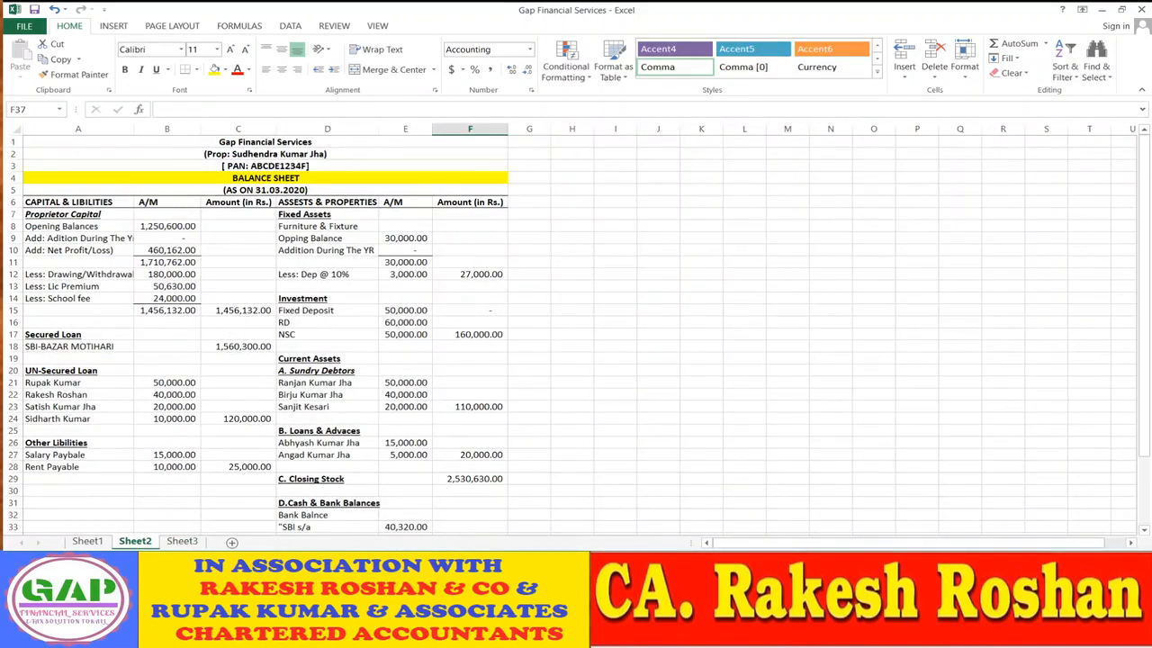
click(189, 540)
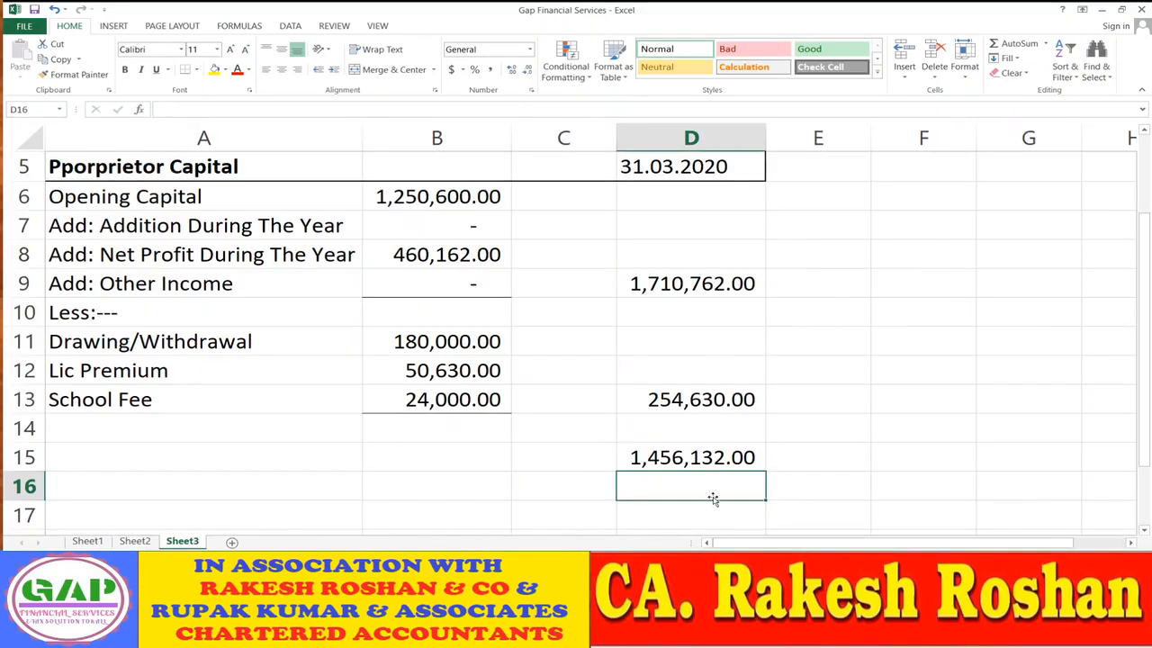
click(666, 457)
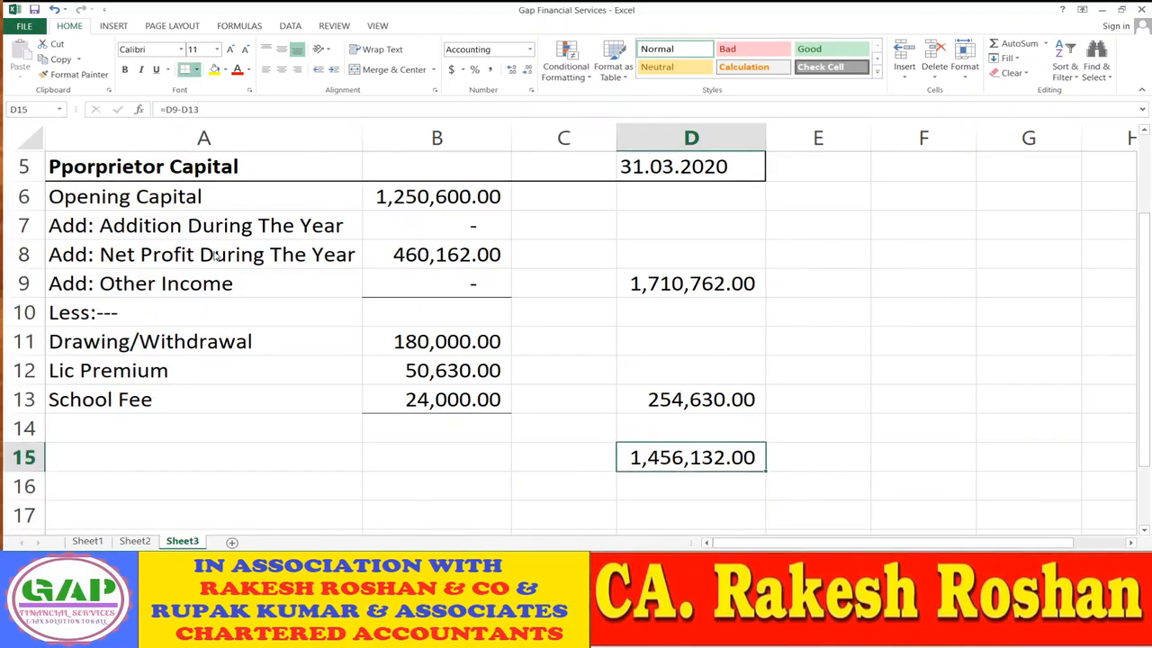
click(206, 300)
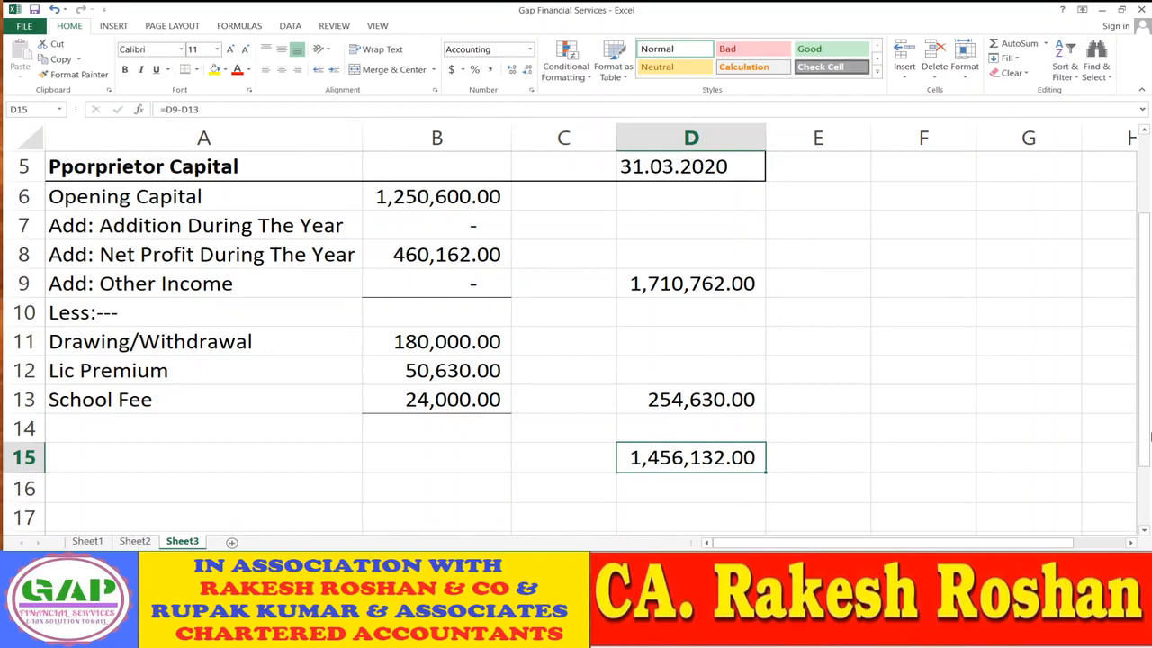
key(ctrl+b)
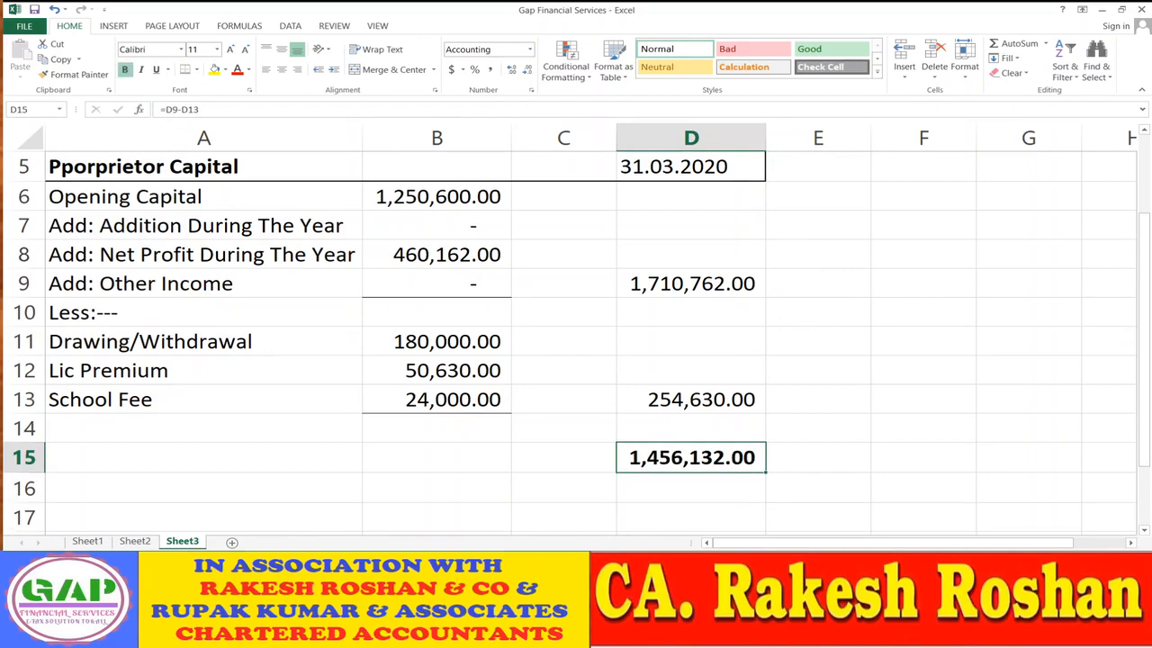
click(887, 429)
scroll(872, 424, up, 1)
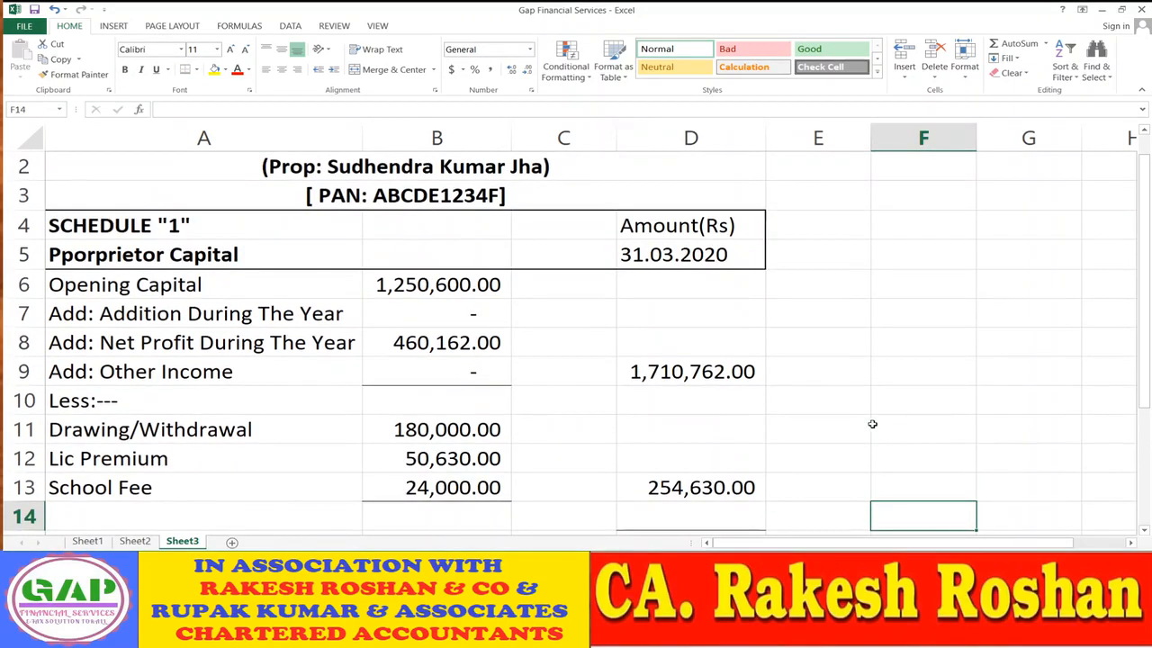
scroll(866, 419, down, 1)
scroll(864, 416, up, 1)
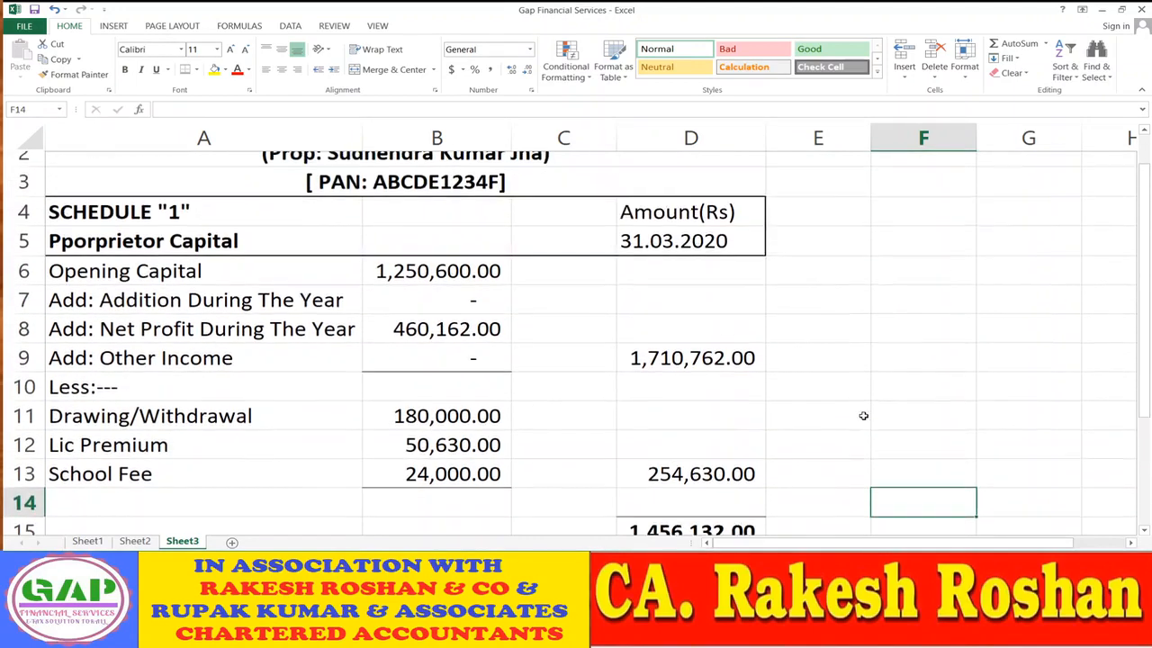
scroll(863, 416, down, 1)
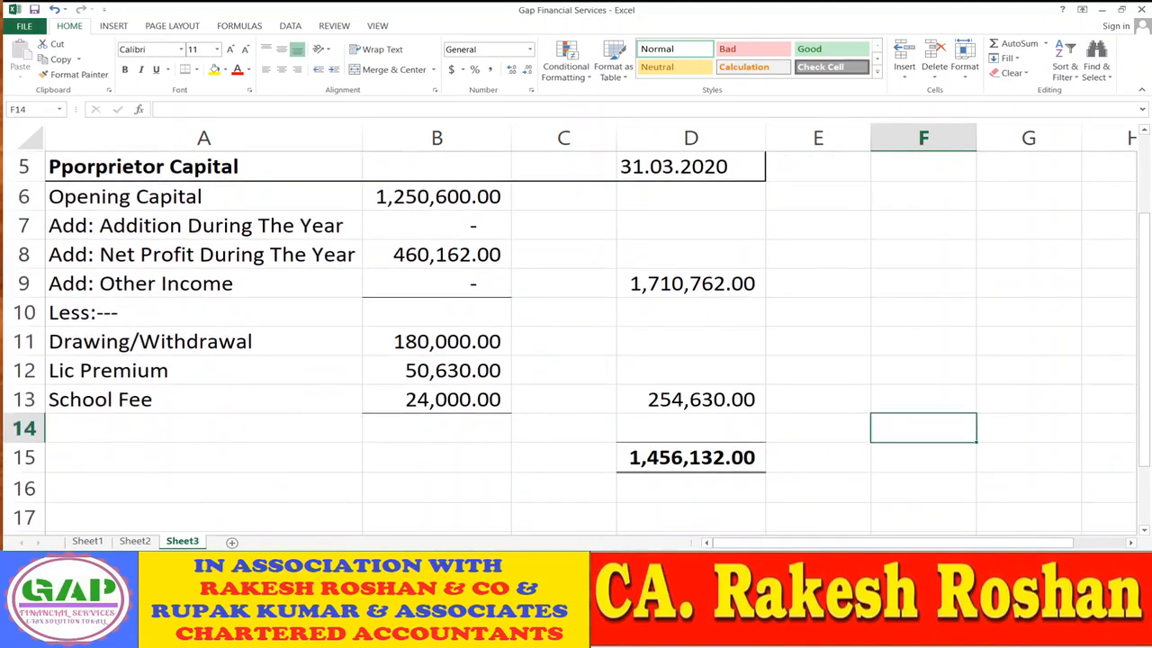
- Clear the Proprietor Capital breakdown rows A8:C15 on Sheet2
click(135, 541)
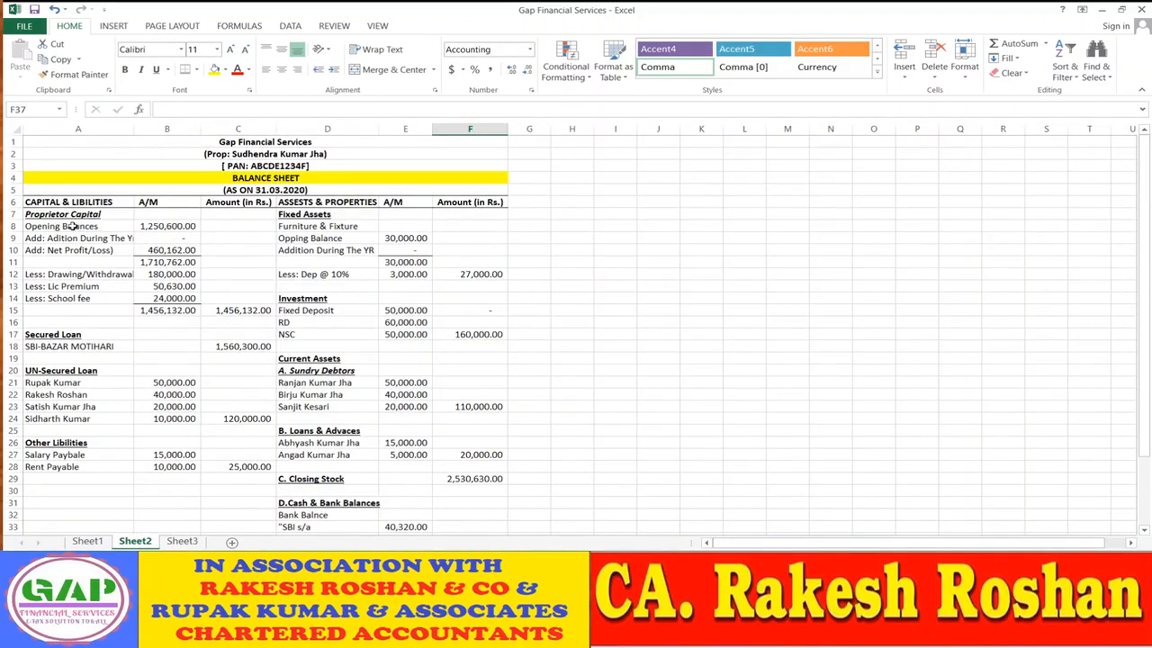
drag(72, 227, 213, 312)
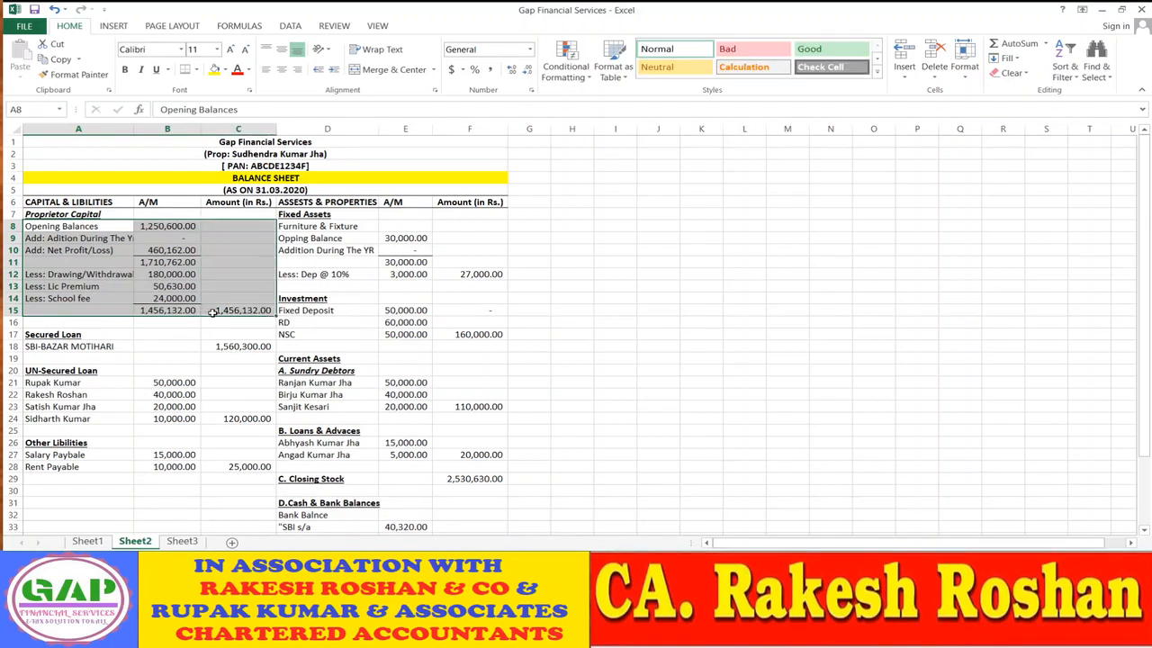
key(Delete)
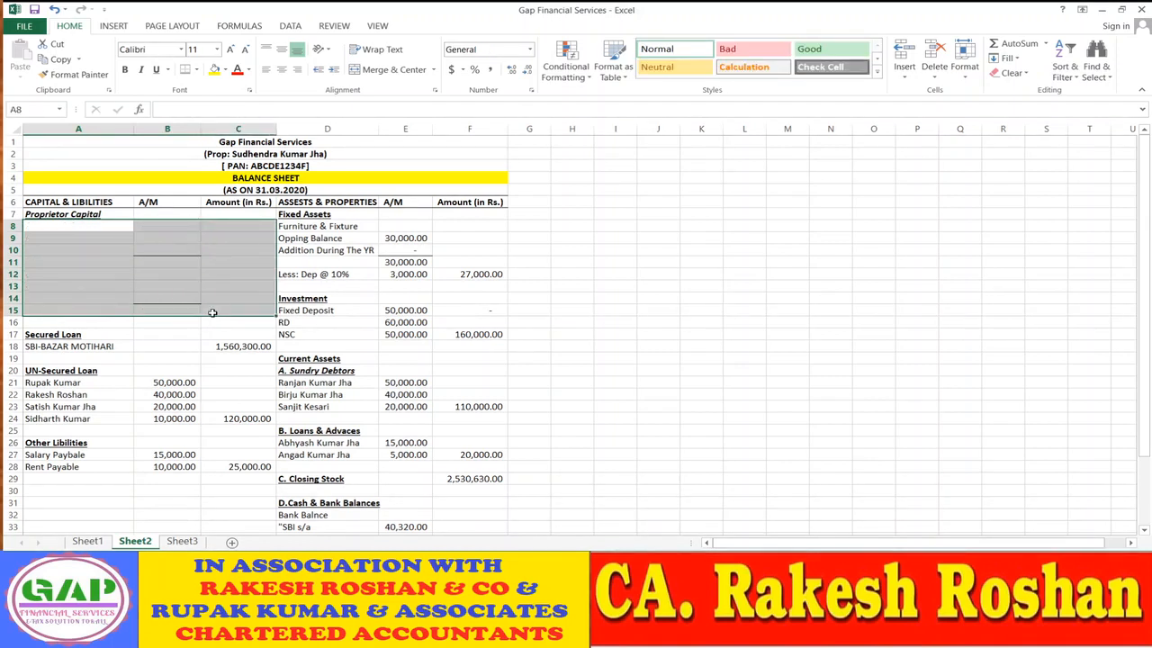
click(218, 311)
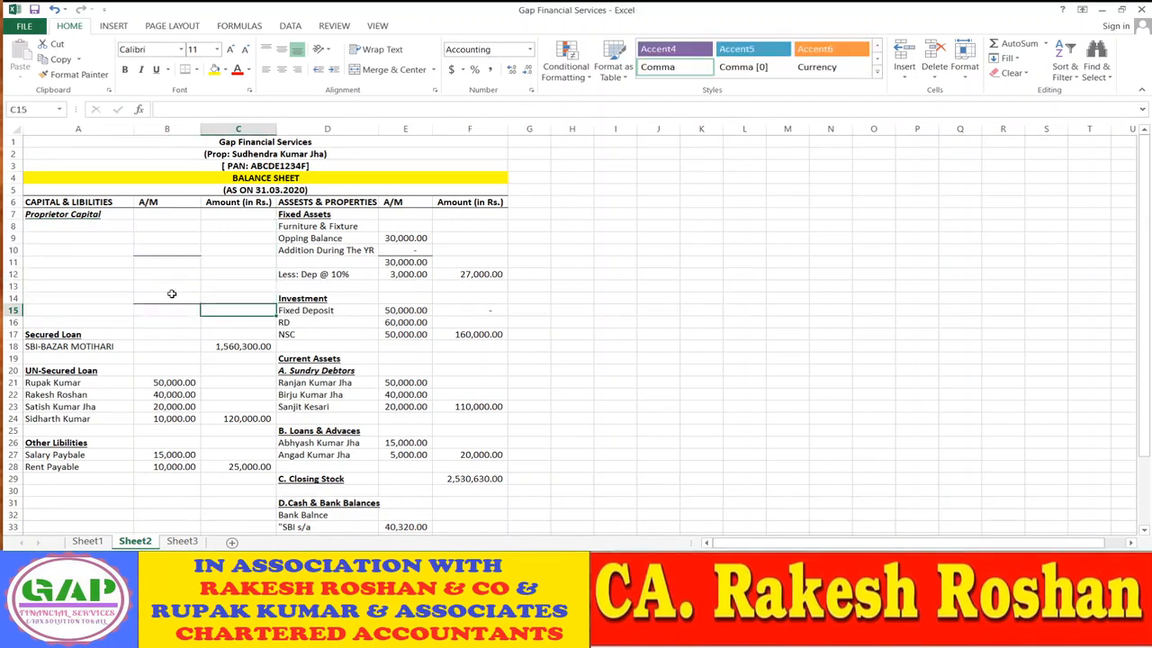
- Enter the schedule note (as Per Schedule "1") in cell A8
click(70, 226)
text(()
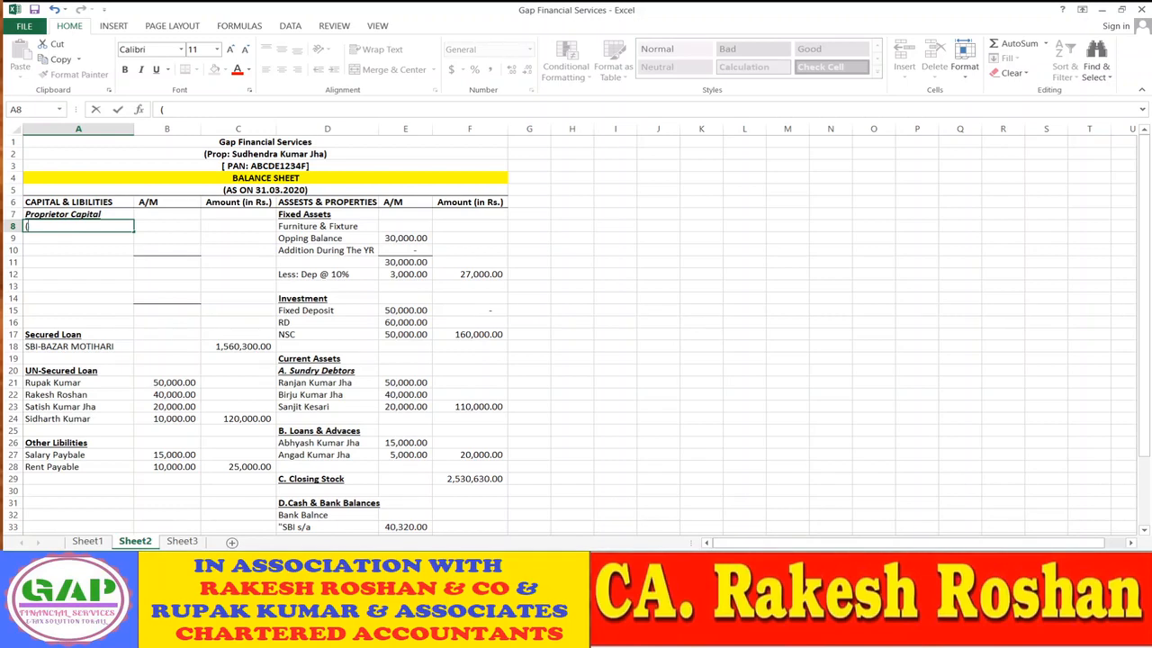
click(634, 445)
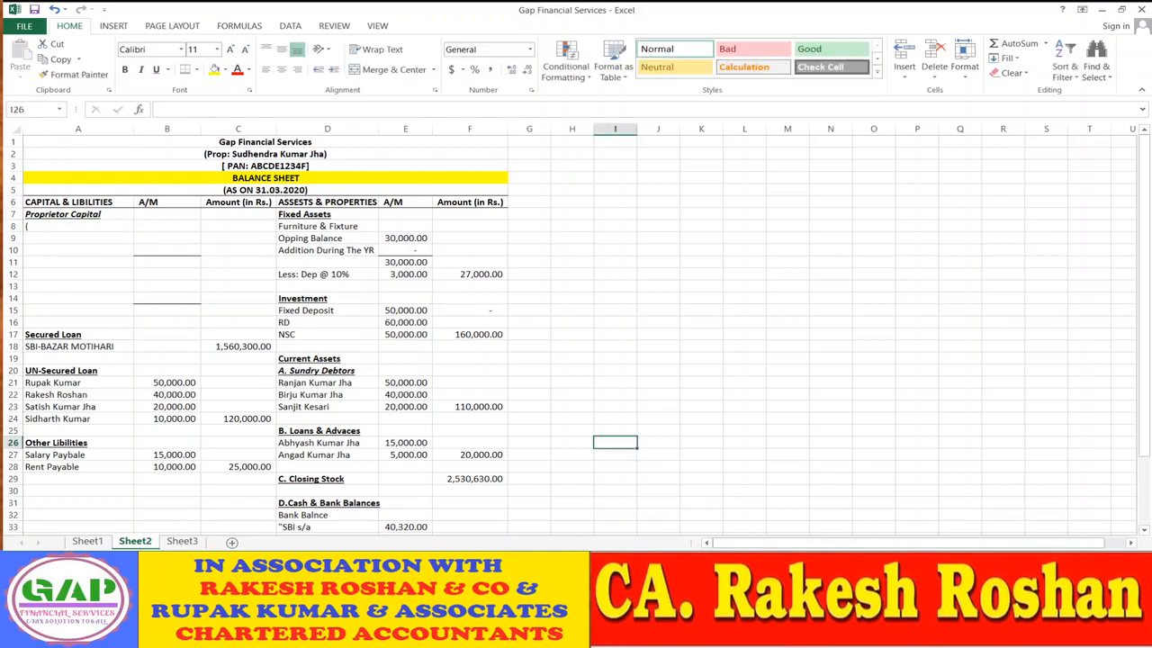
ctrl+scroll(576, 329, up, 2)
ctrl+scroll(300, 282, up, 2)
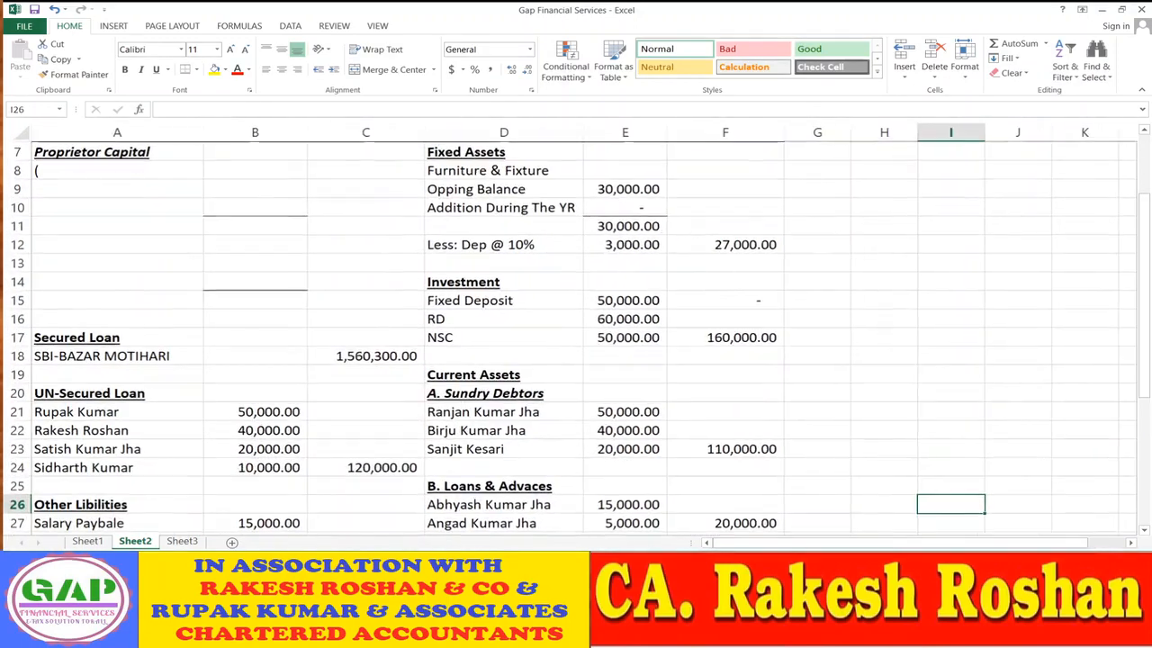
click(72, 170)
text((as ON 31.03.2020))
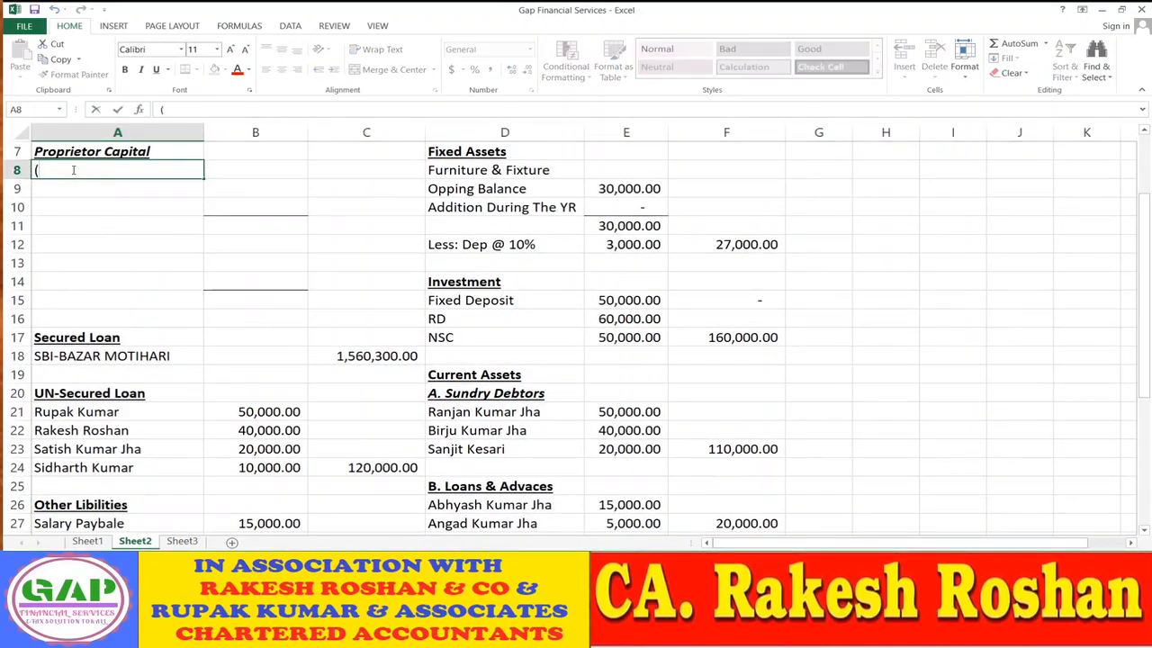
text(Pe)
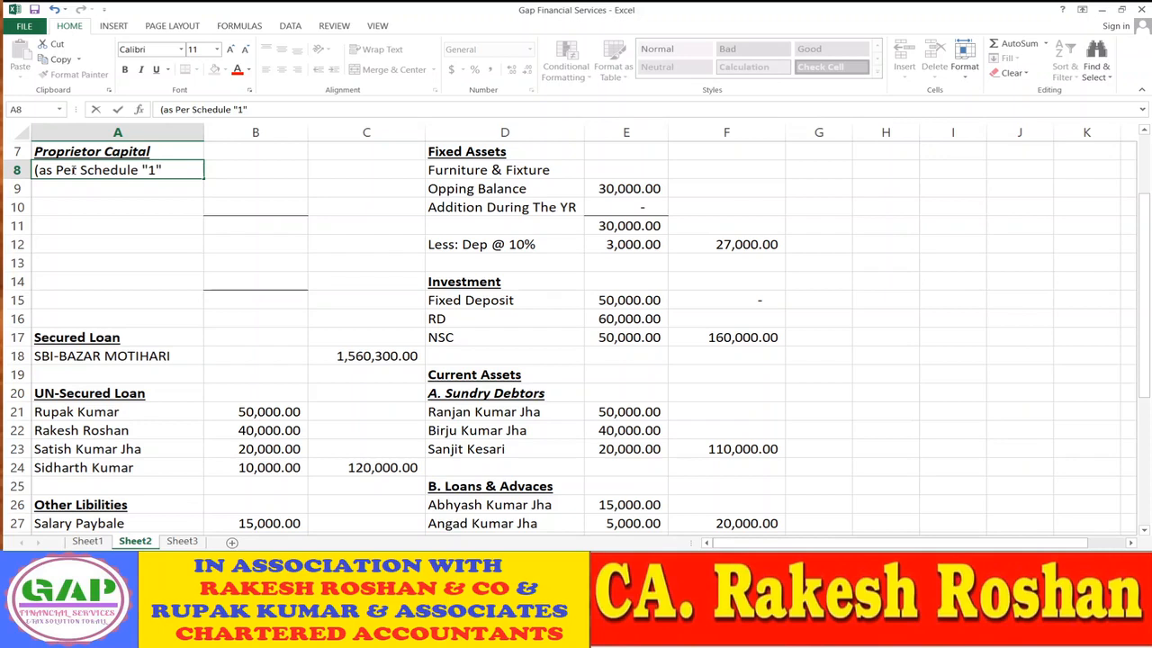
key(Return)
- Make the A8 schedule note bold and italic
click(72, 169)
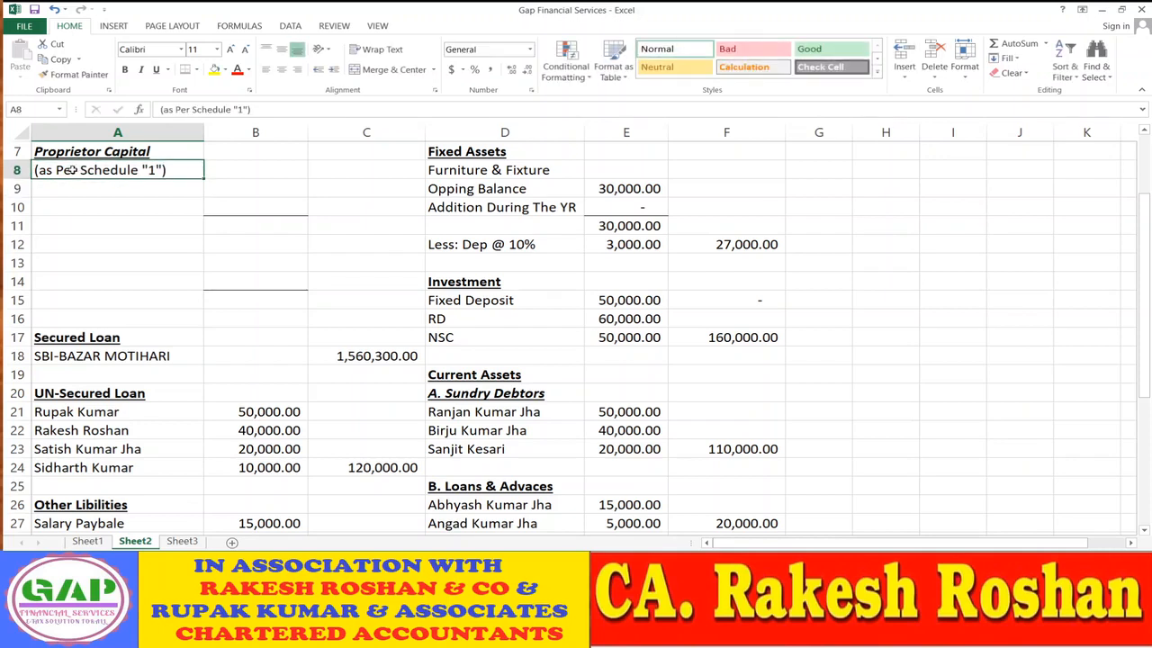
key(ctrl+b)
key(ctrl+i)
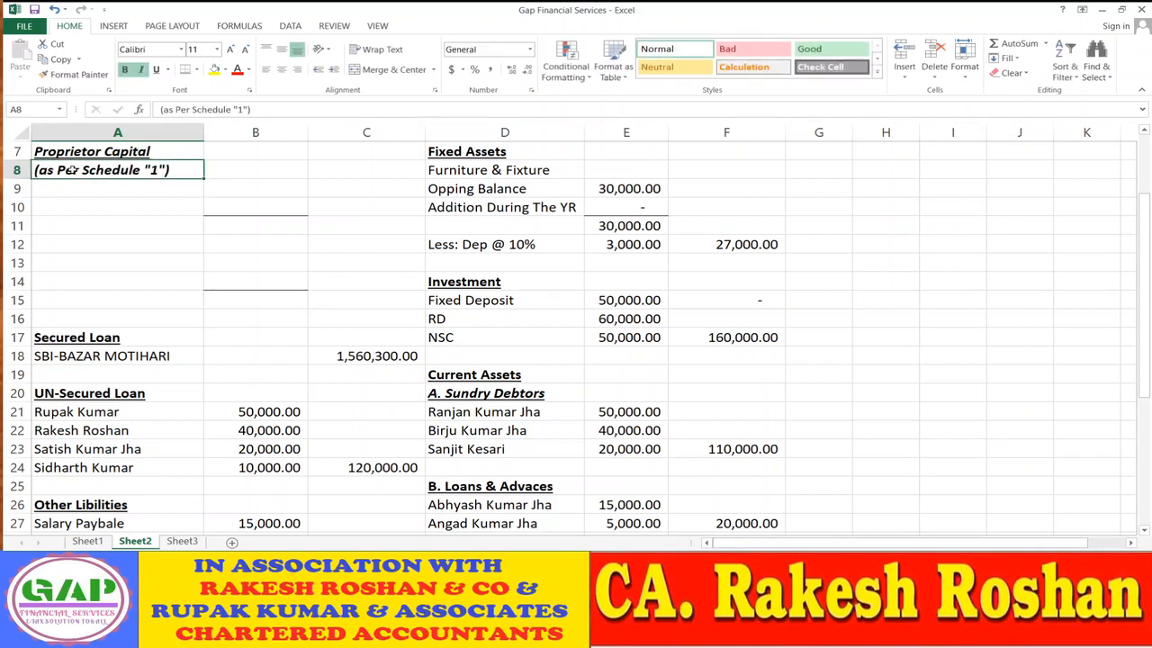
key(Right)
key(Right)
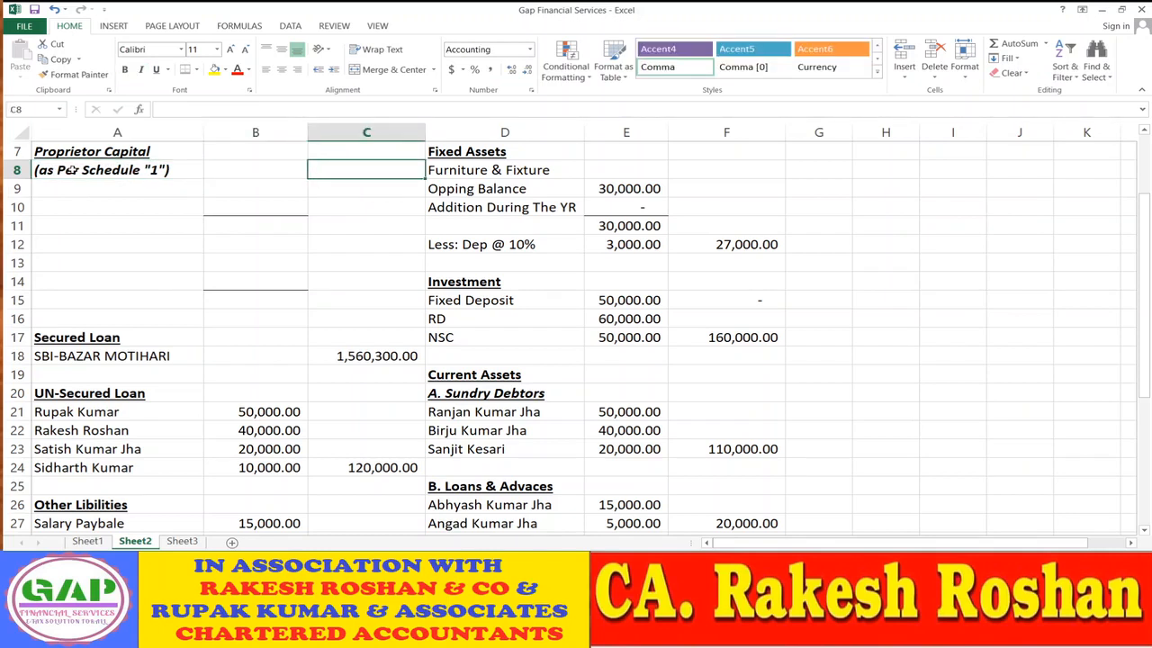
- Link C8 to =Sheet3!D15 so Proprietor Capital shows 1,456,132.00
text(=)
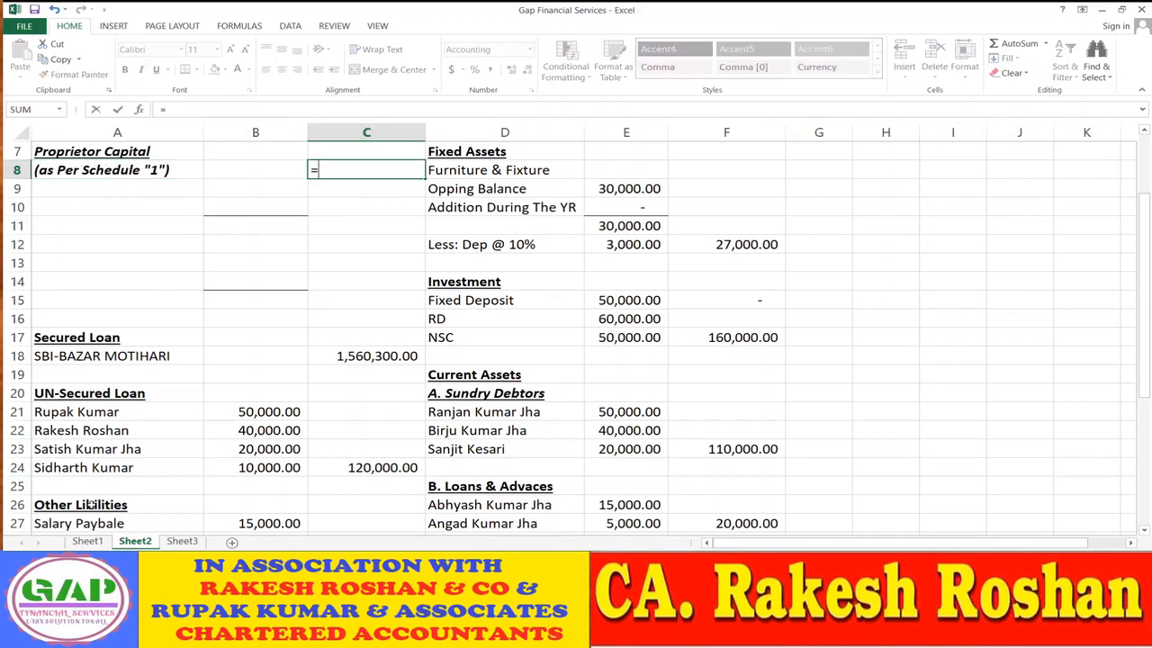
click(181, 541)
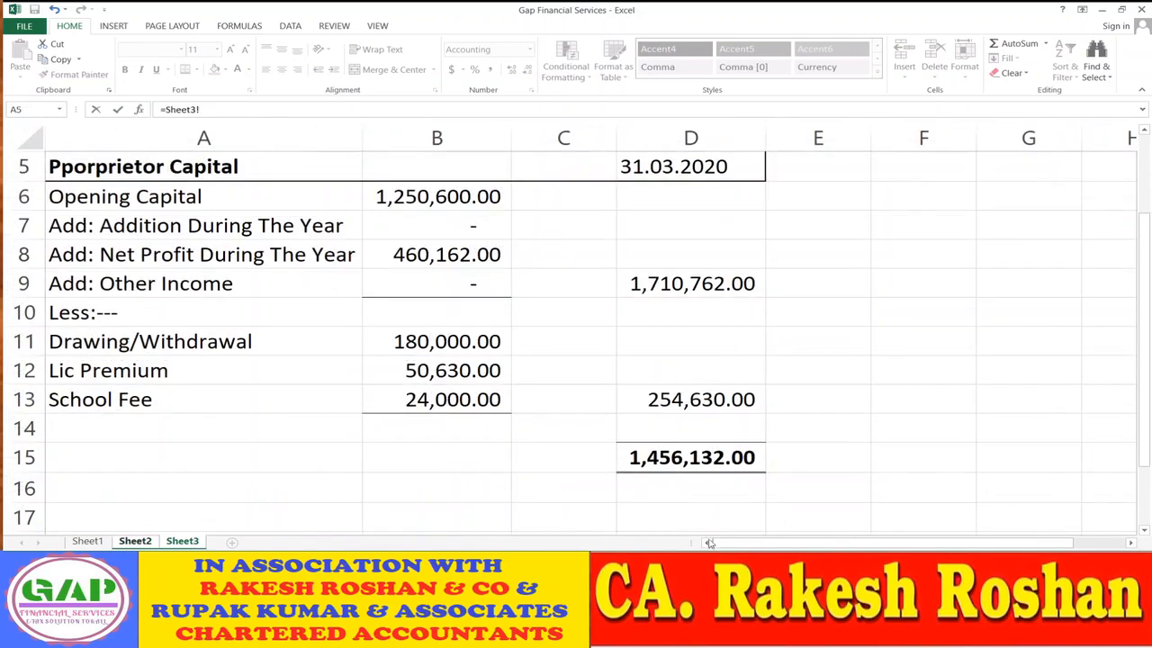
click(683, 461)
key(Return)
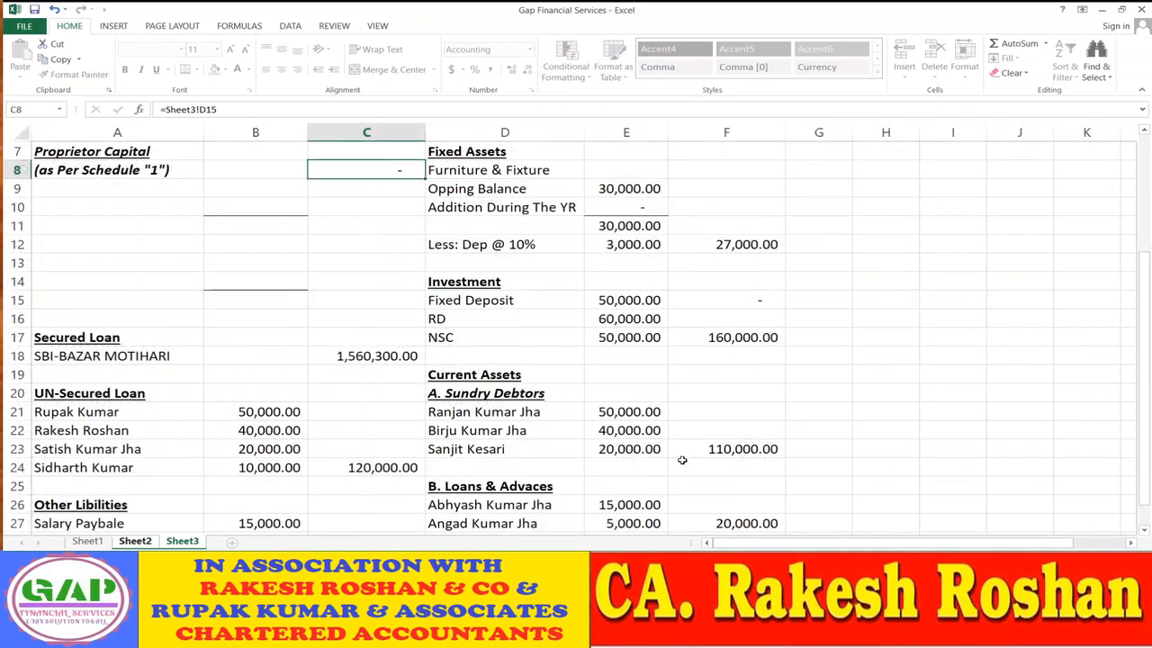
key(Up)
- Select the empty block A10:C16, then return to Sheet3
scroll(682, 460, up, 2)
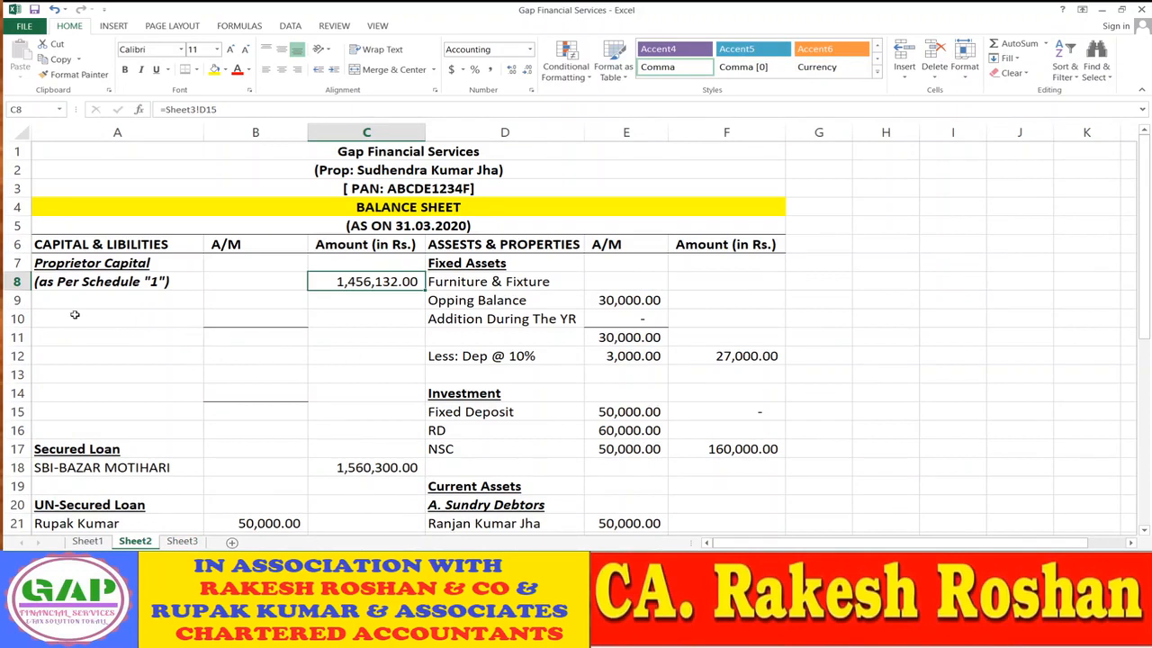
drag(75, 315, 317, 429)
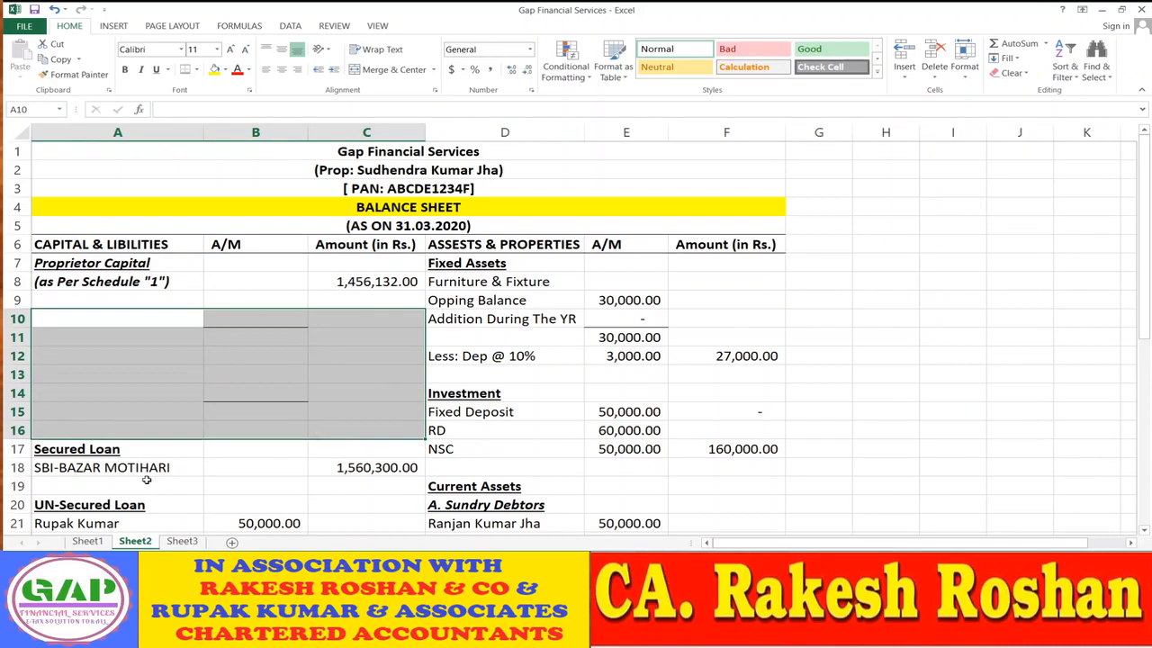
scroll(146, 479, down, 1)
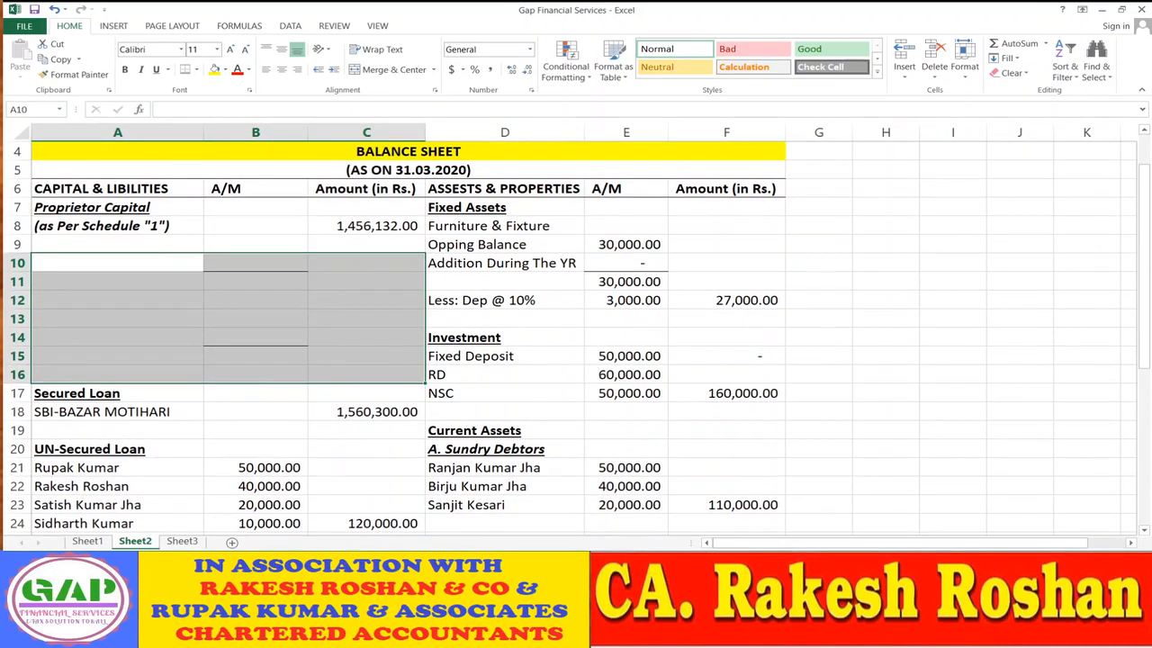
click(182, 541)
scroll(175, 441, up, 2)
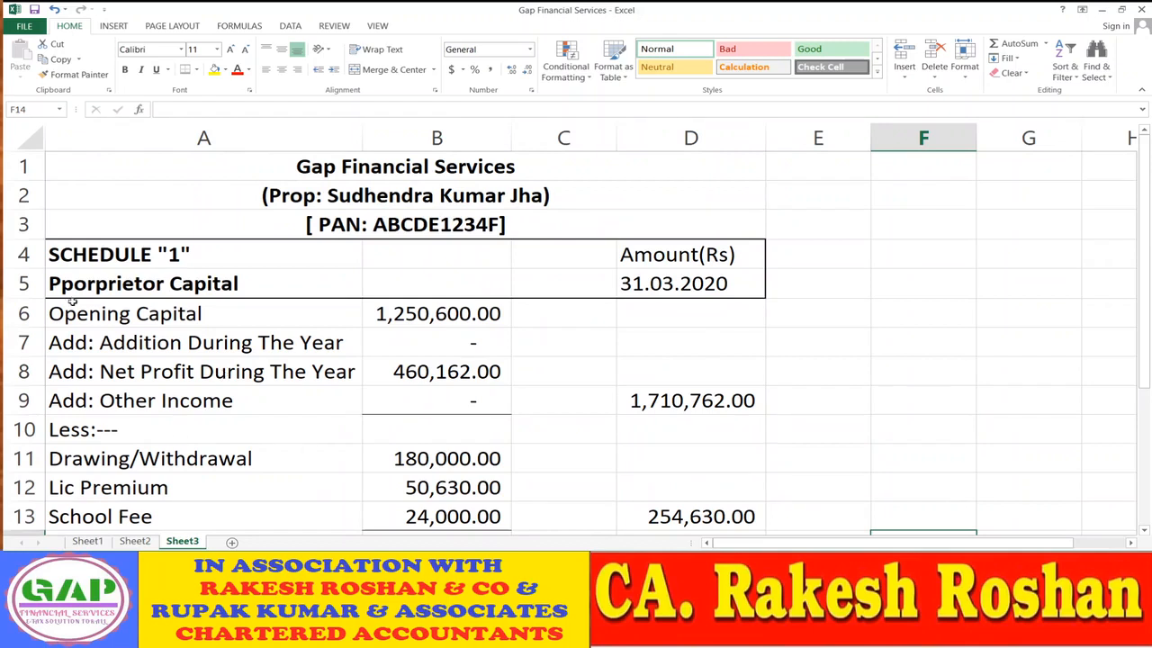
- Copy the Schedule 1 heading block from A4 and paste it at A17
click(82, 257)
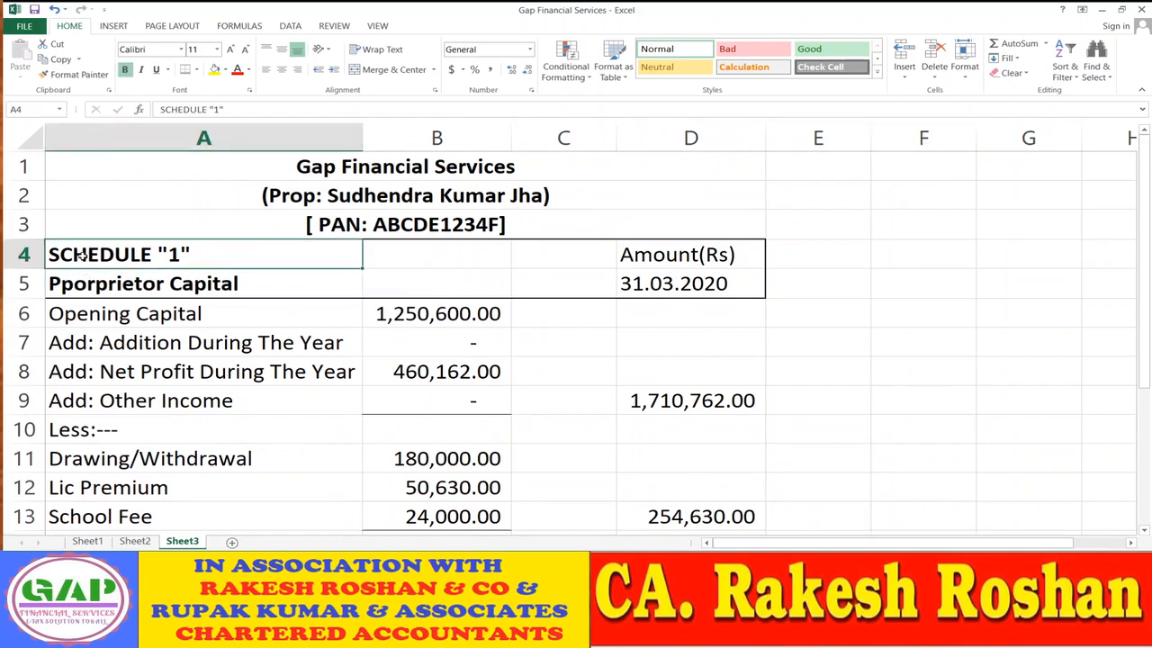
key(shift+Right)
key(shift+Right)
key(shift+Right)
key(shift+Down)
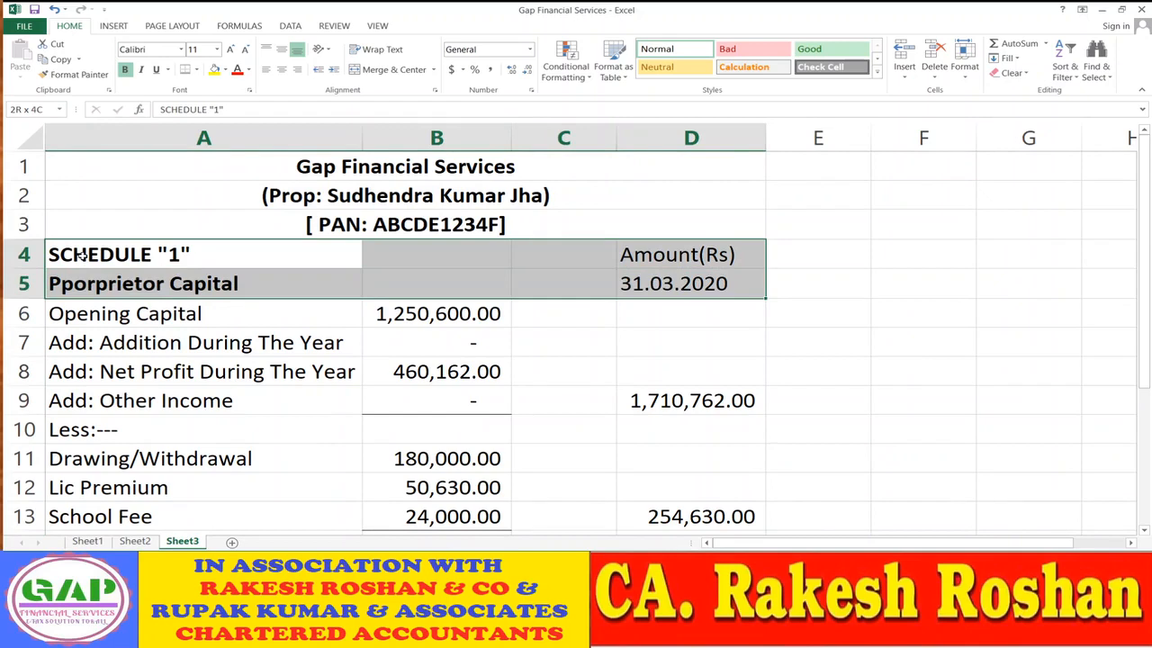
key(shift+Down)
key(shift+Down)
key(shift+Down)
key(shift+Down)
key(shift+Down)
key(shift+Down)
key(shift+Down)
key(shift+Down)
key(shift+Down)
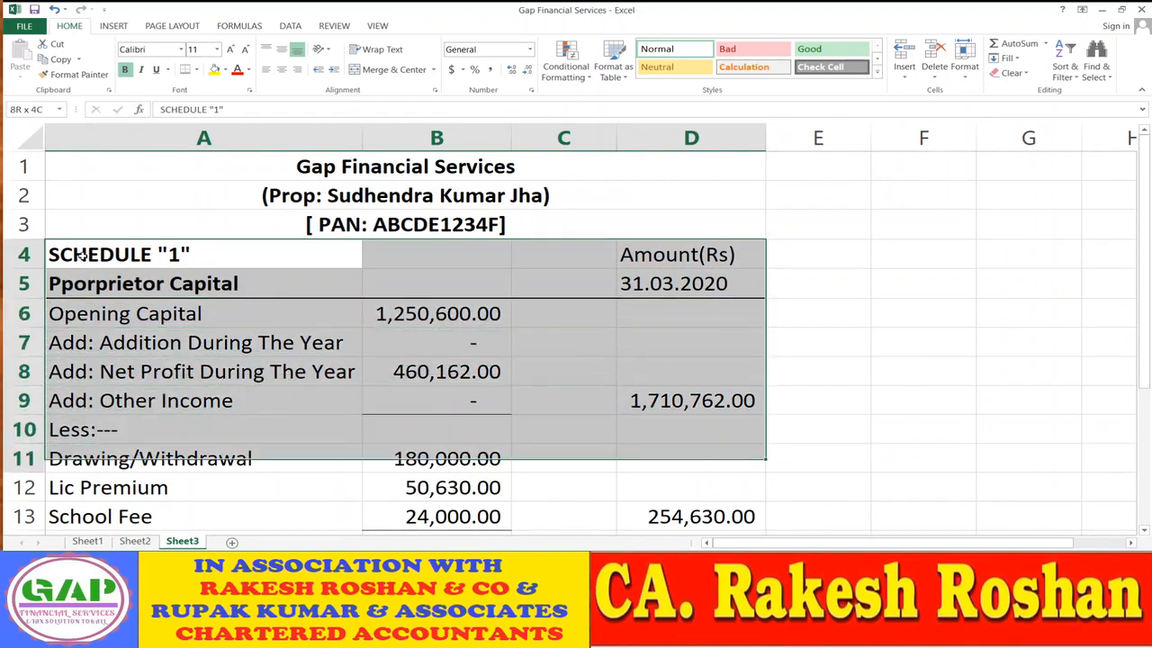
key(shift+Up)
key(shift+Up)
key(shift+Up)
key(shift+Up)
key(shift+Up)
key(shift+Up)
key(shift+Up)
key(shift+Up)
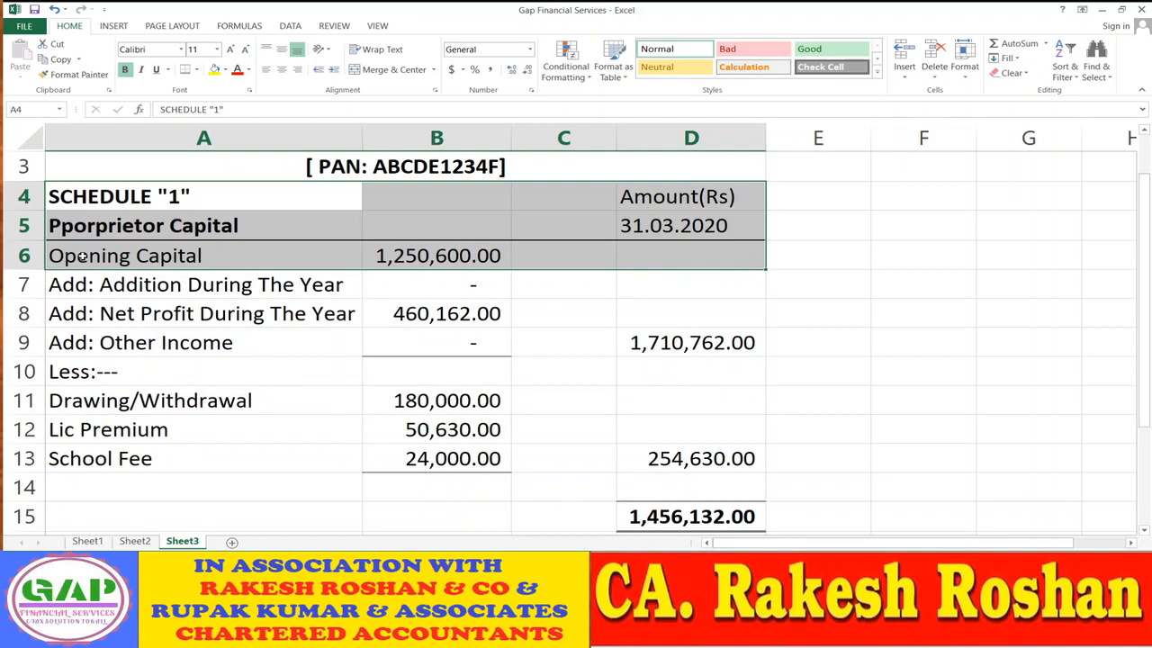
key(Down)
key(Down)
key(Down)
key(Down)
key(Down)
key(Down)
key(Down)
key(Down)
key(Down)
key(Down)
key(Down)
key(Down)
key(Down)
key(Down)
key(Down)
key(Down)
key(Down)
key(Down)
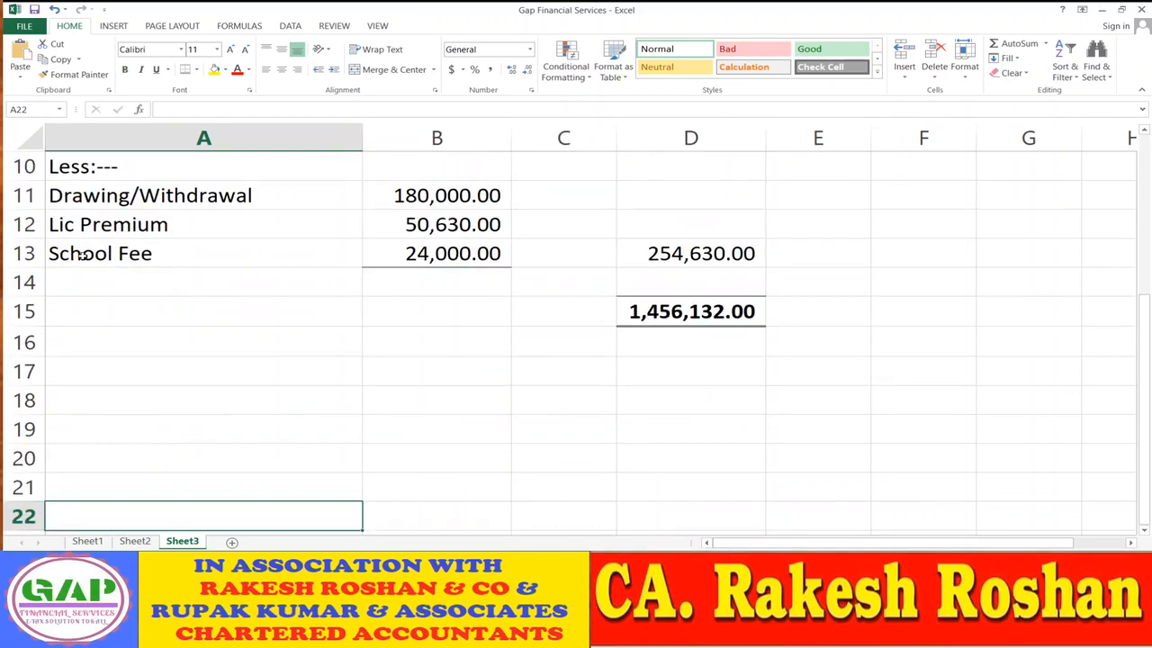
key(Up)
key(Up)
key(Up)
key(Up)
key(Up)
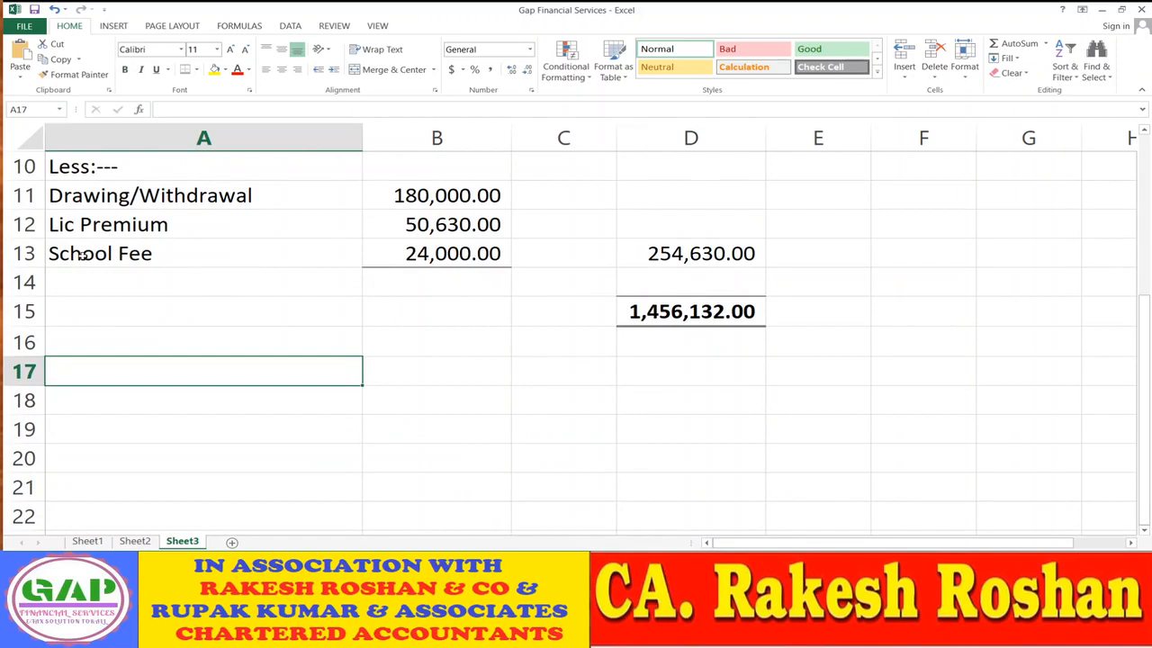
text(SCHEDULE "1"			Amount(Rs) Pporprietor Capital			31.03.2020 Opening Capital	1,250,600.00)
key(Up)
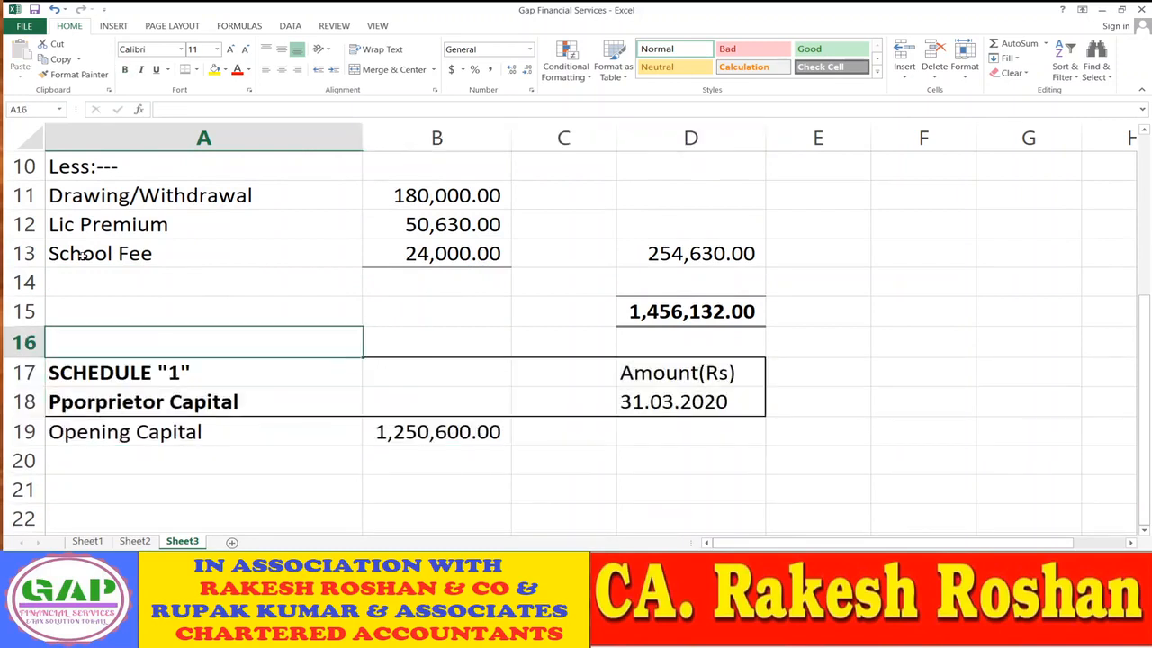
key(Down)
key(Down)
key(Right)
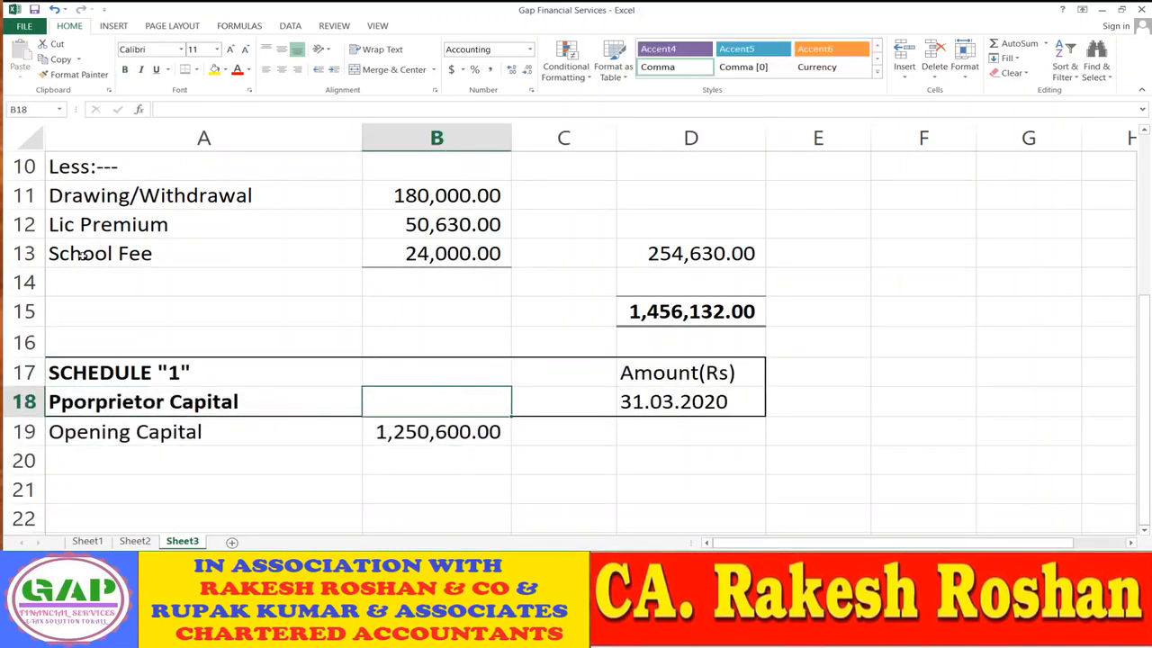
key(Down)
key(Left)
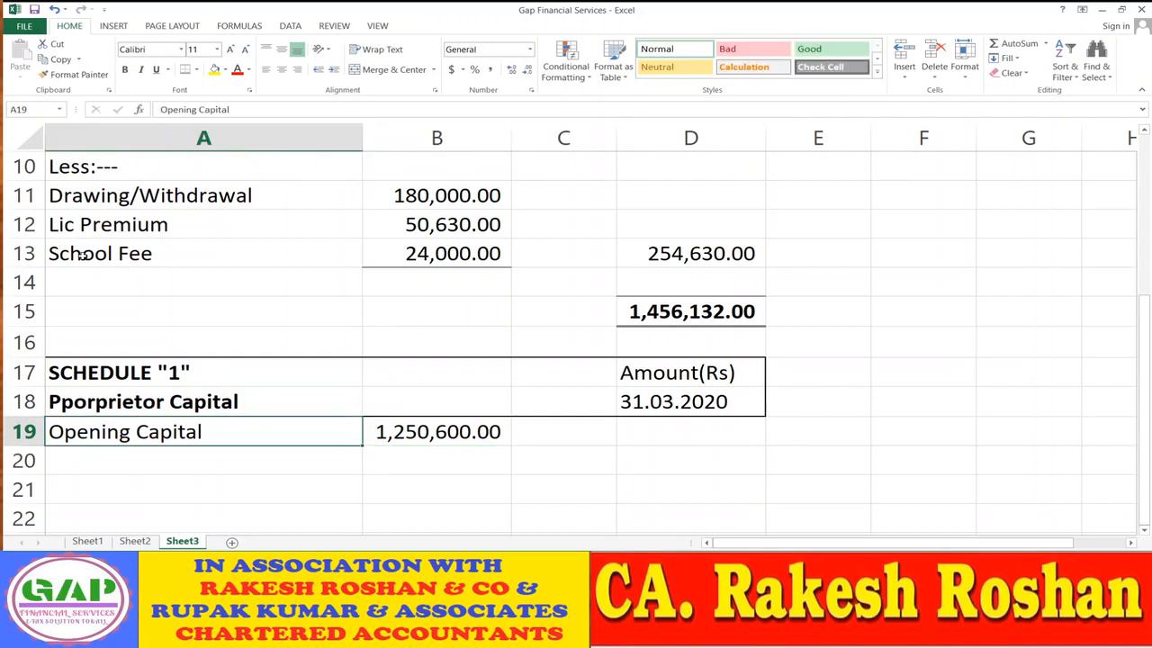
key(Up)
key(Up)
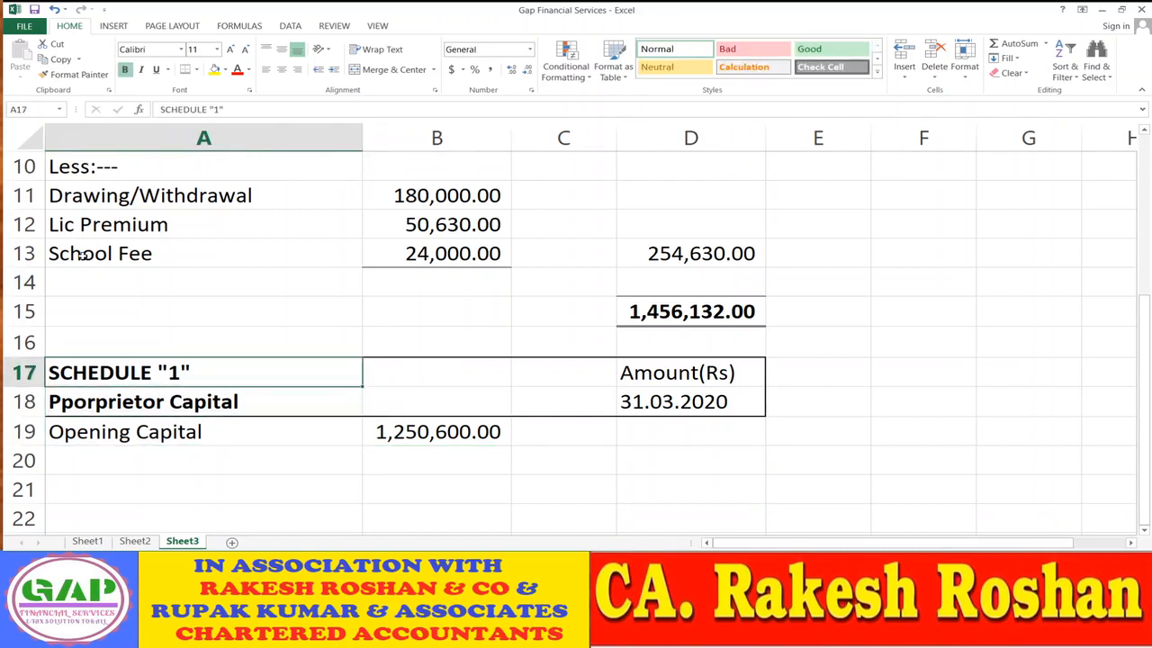
- Change the pasted heading to SCHEDULE "2" with the title Secured Loan
key(F2)
key(BackSpace)
text(2)
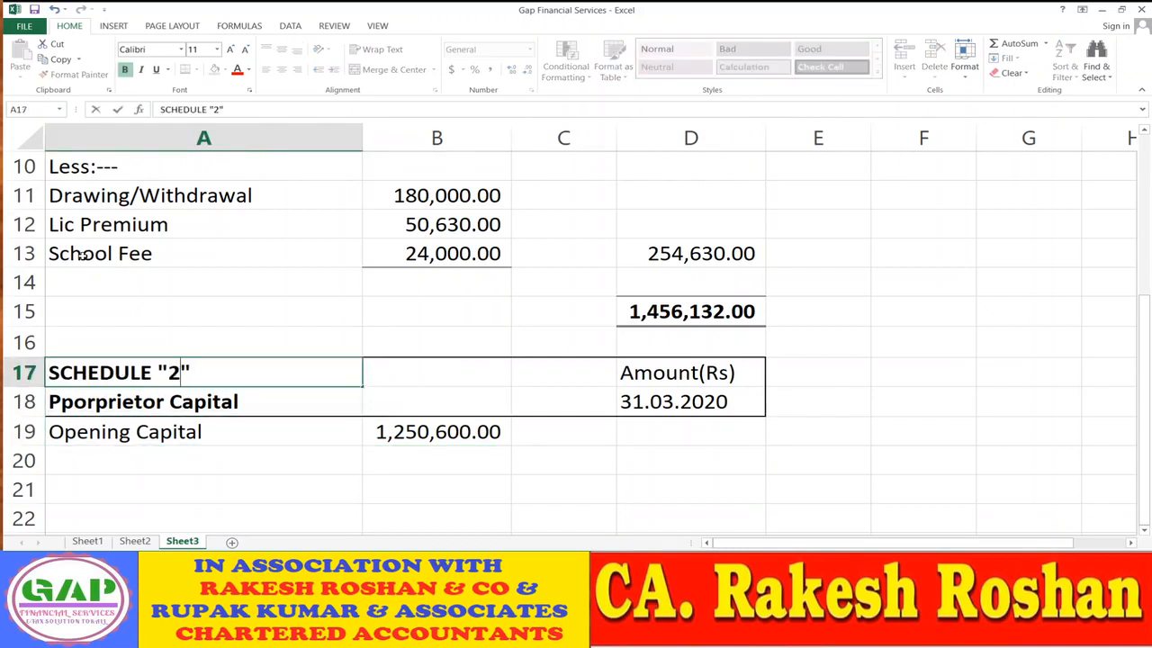
key(Return)
key(F2)
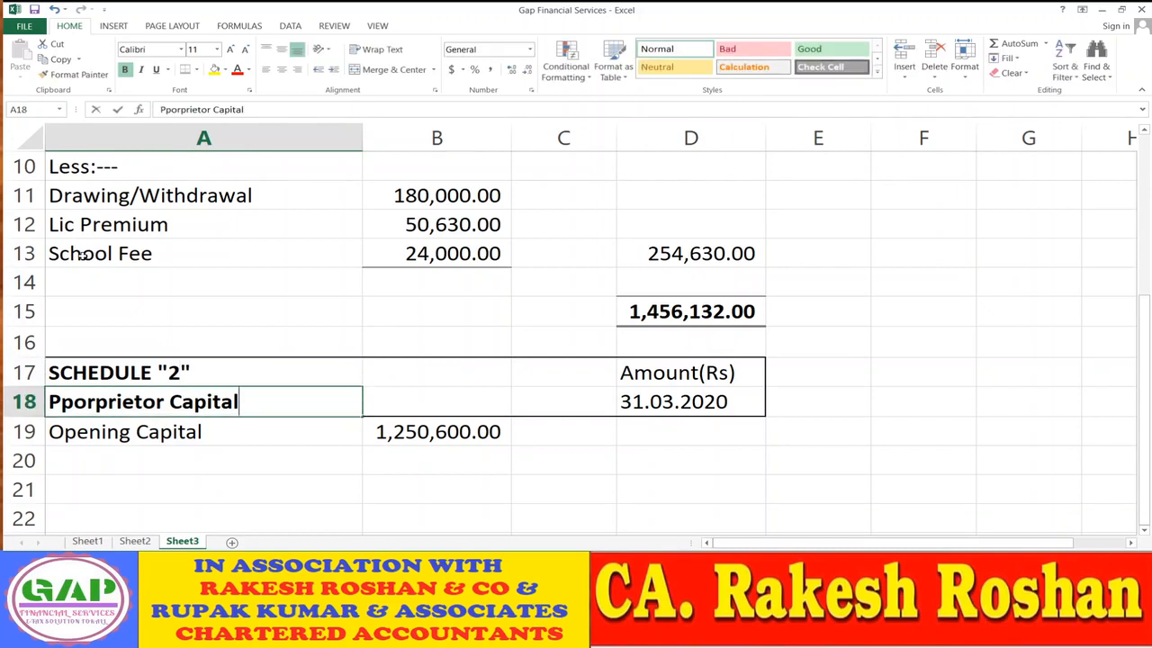
key(BackSpace)
key(BackSpace)
key(BackSpace)
key(BackSpace)
key(BackSpace)
key(BackSpace)
key(BackSpace)
key(BackSpace)
key(BackSpace)
key(BackSpace)
key(BackSpace)
key(BackSpace)
key(BackSpace)
key(BackSpace)
key(BackSpace)
key(BackSpace)
key(BackSpace)
key(BackSpace)
key(BackSpace)
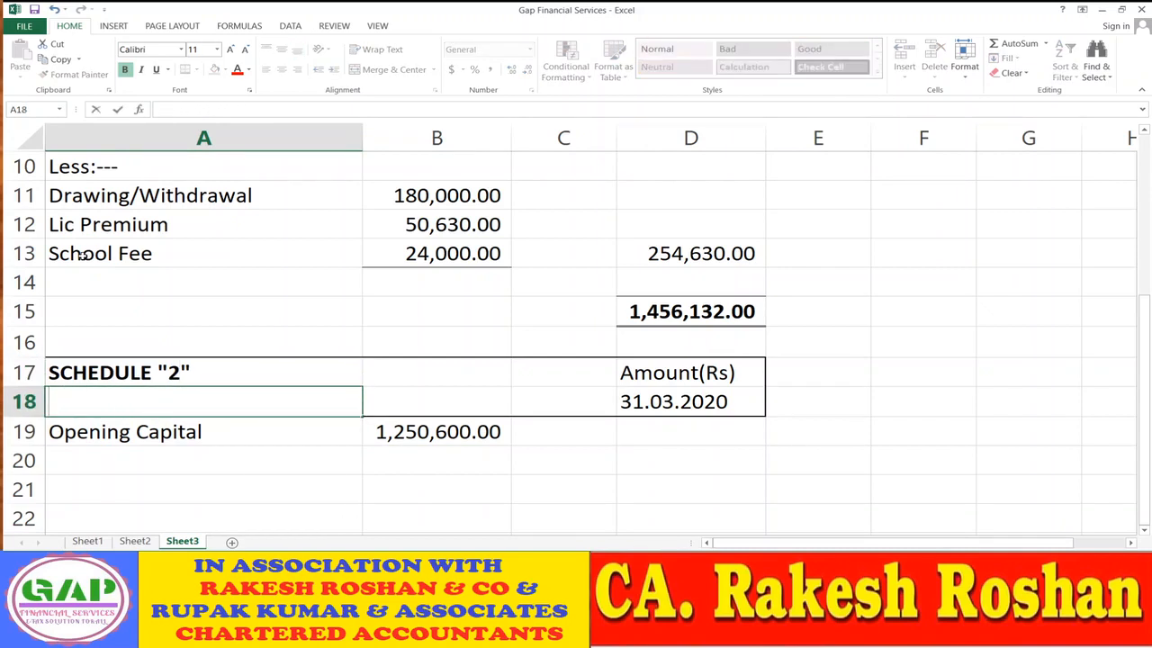
text(Secured Loan)
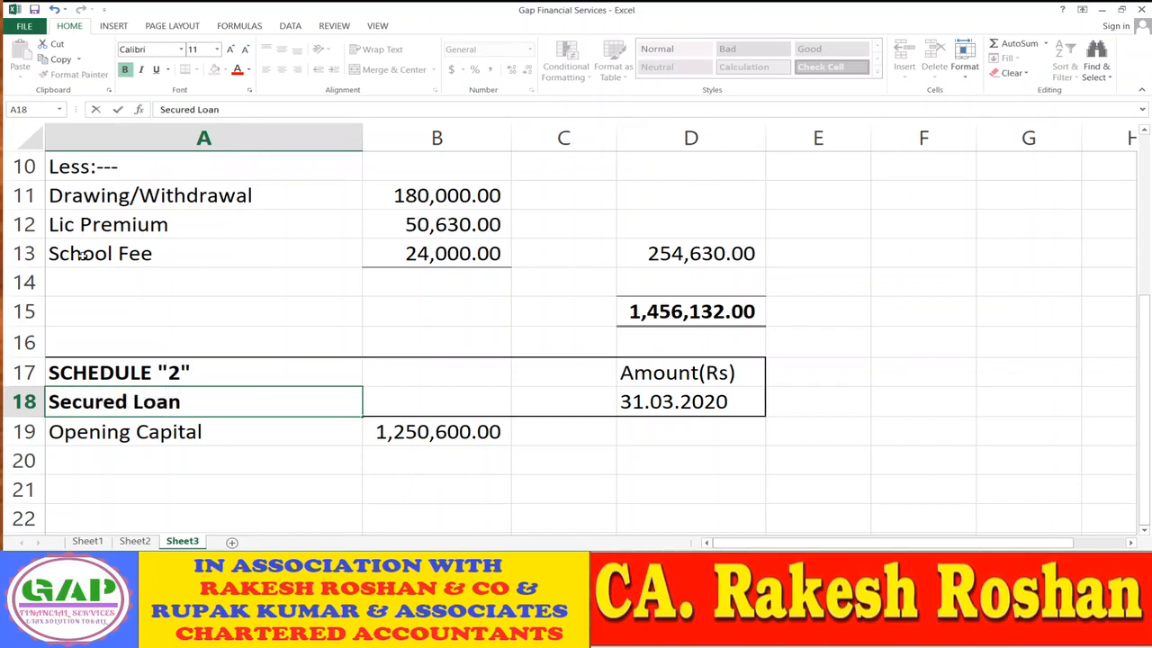
key(Return)
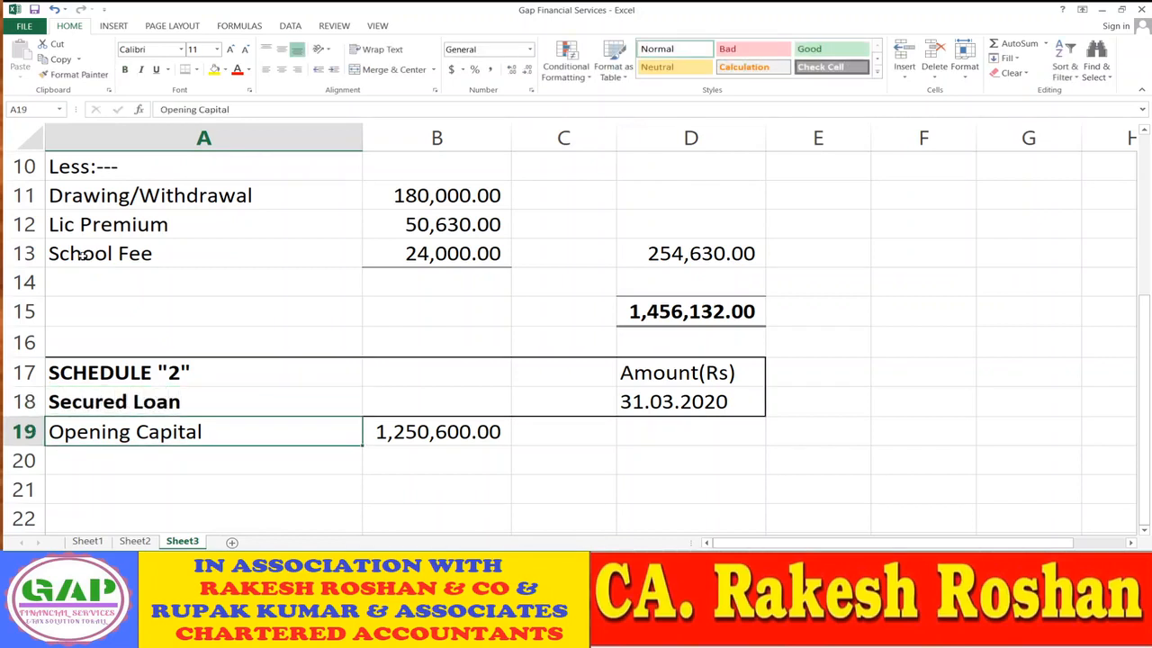
click(141, 546)
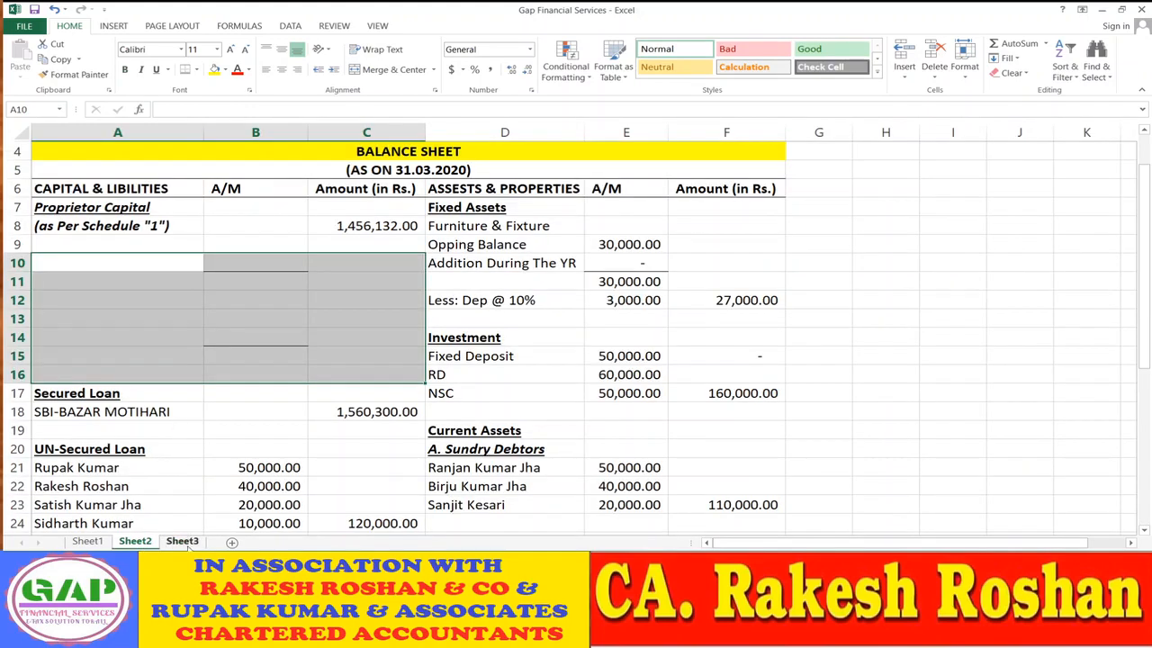
- On Sheet3, type the loan name SBI BAZAR MOT into A19, replacing Opening Capital
click(182, 541)
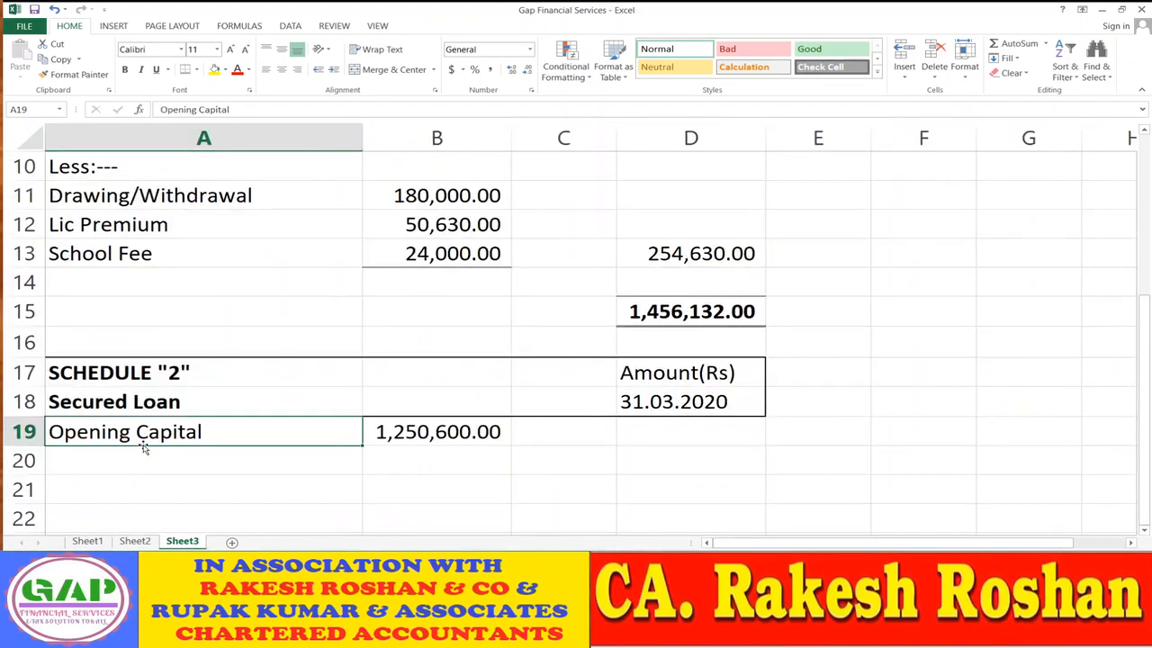
text(sbi)
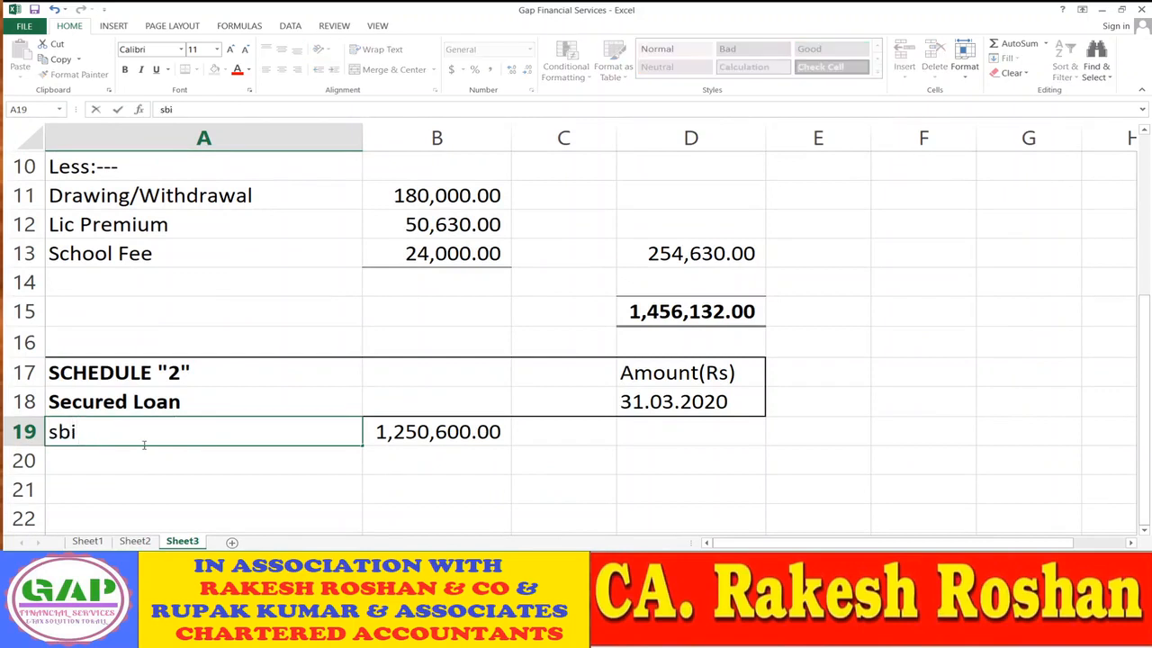
key(BackSpace)
key(BackSpace)
key(BackSpace)
text(sBI)
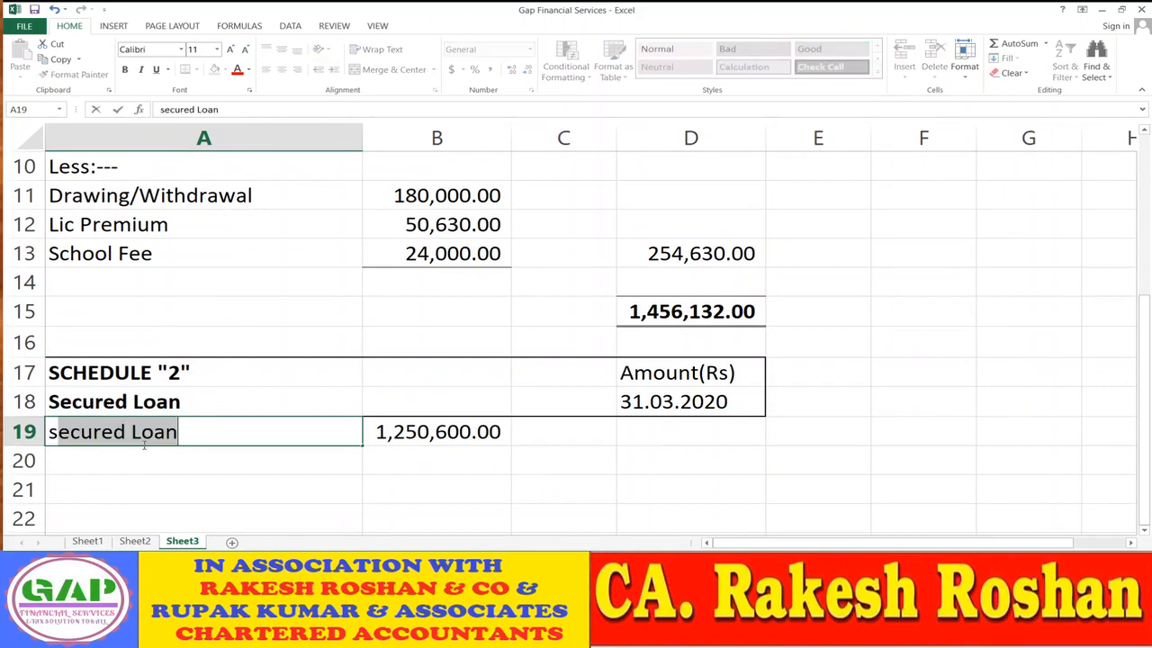
key(BackSpace)
key(BackSpace)
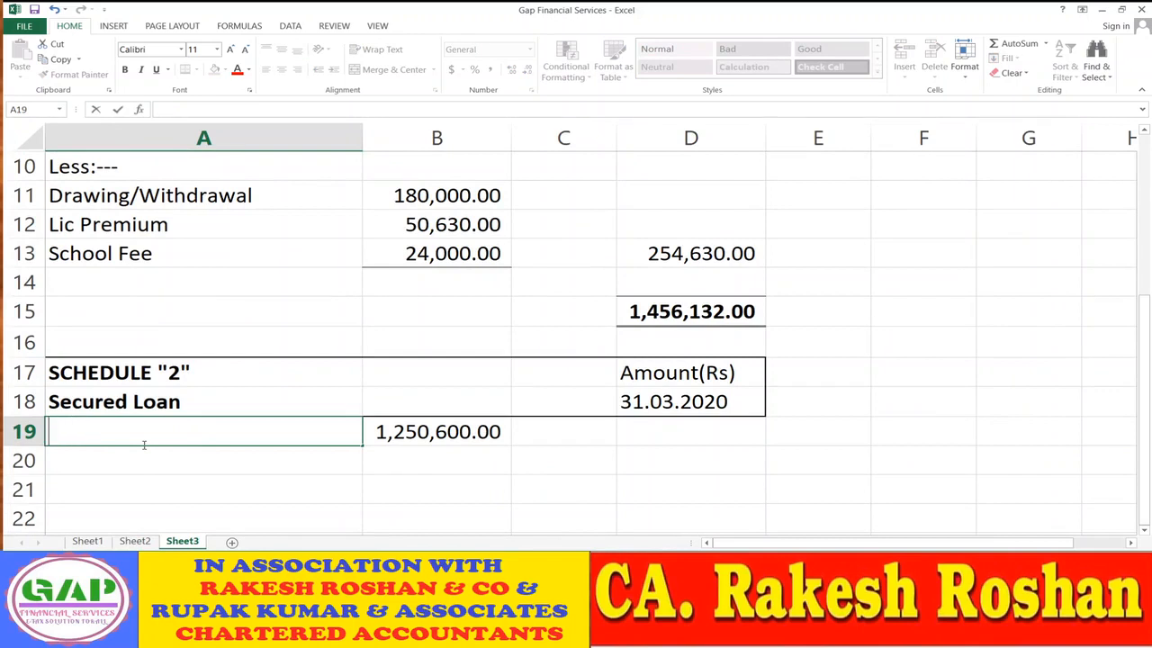
text(SBI)
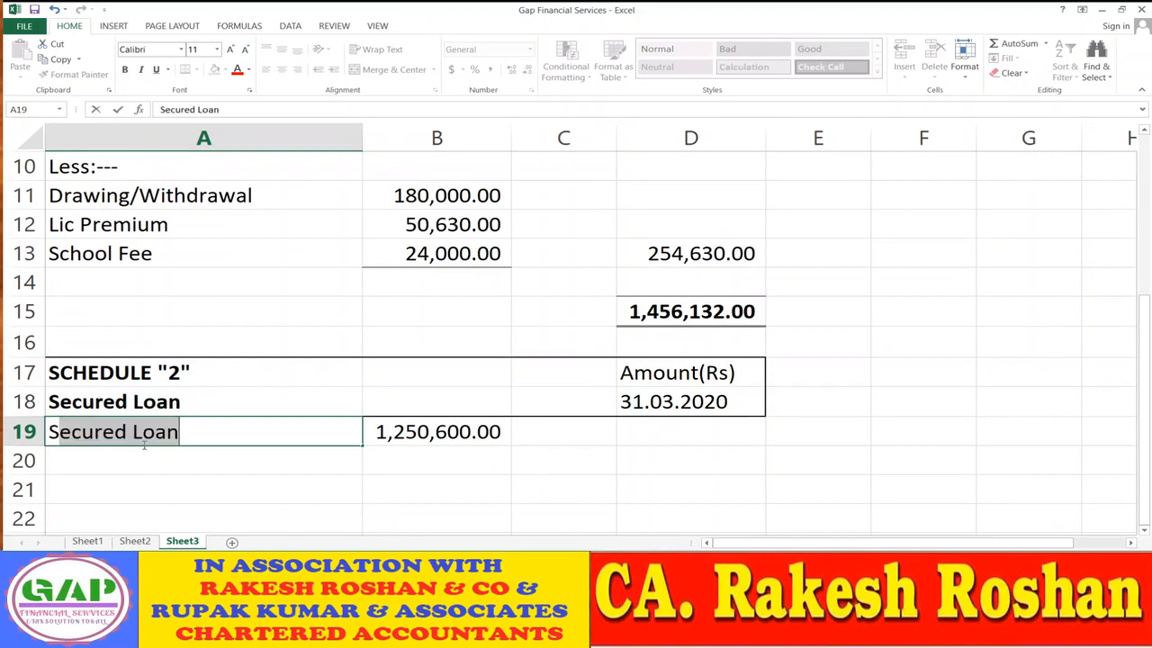
text( BAZAR)
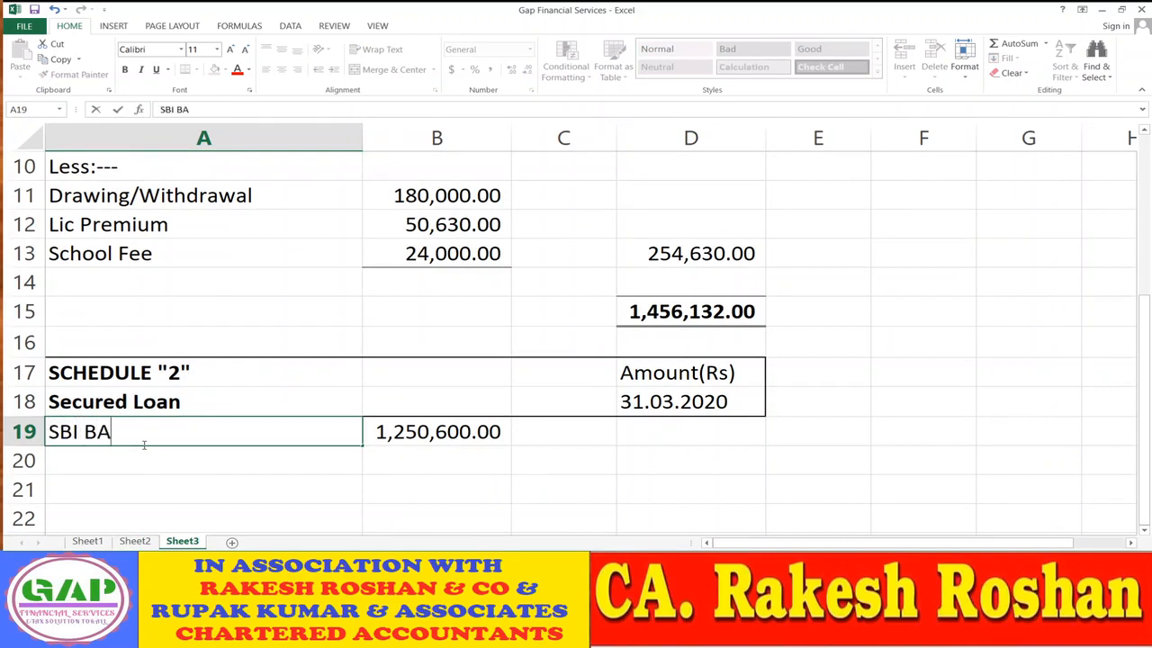
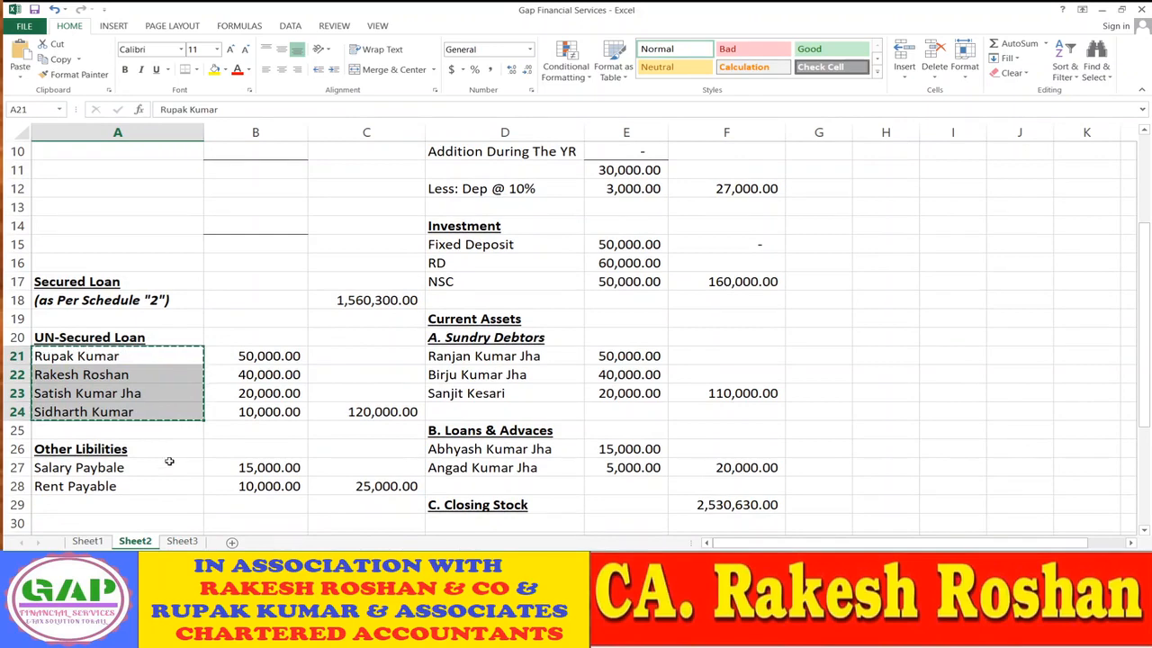
- Paste the four unsecured-loan names into Schedule 3 on Sheet3 and insert a blank row above the total
key(ctrl+Page_Down)
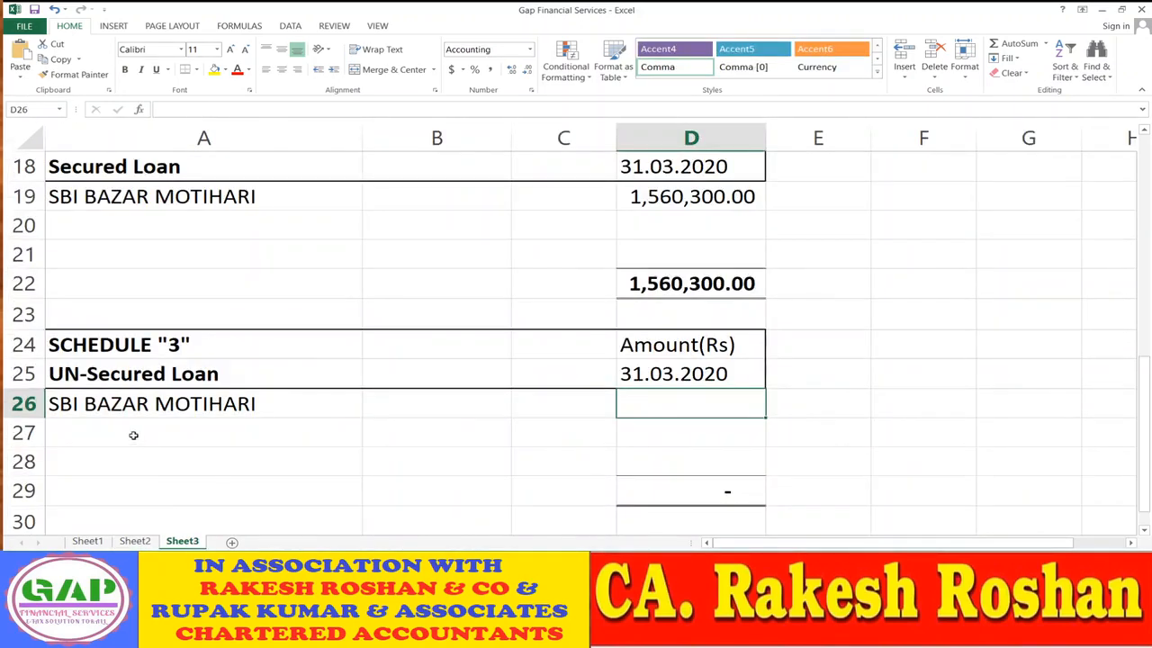
click(130, 407)
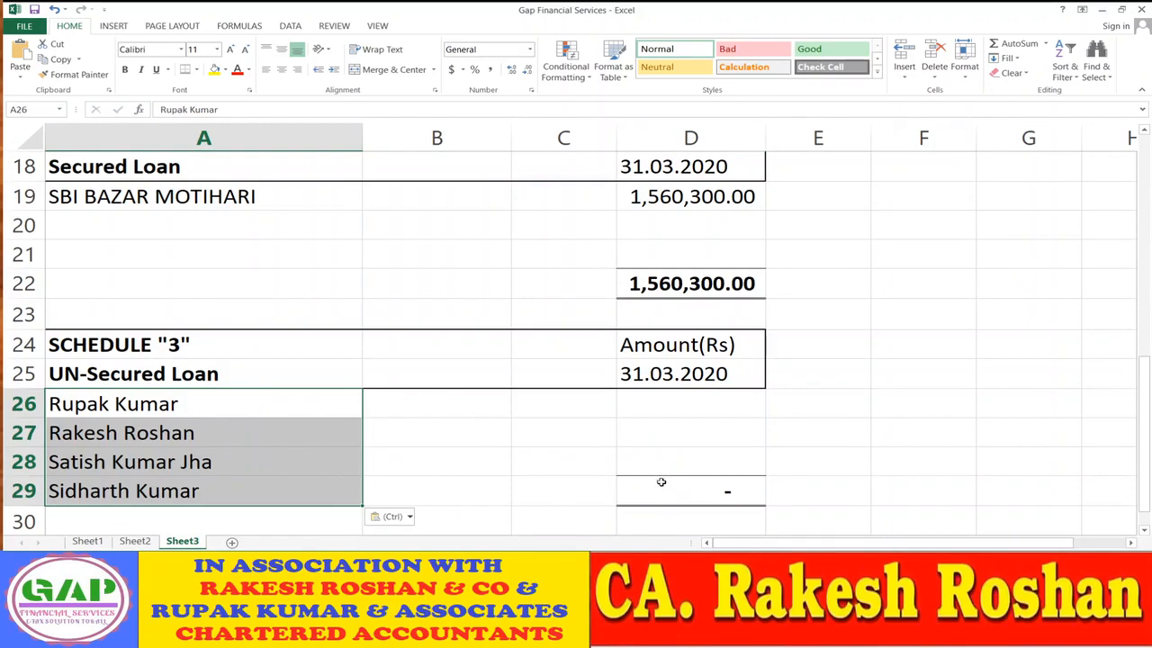
click(459, 481)
scroll(463, 471, down, 2)
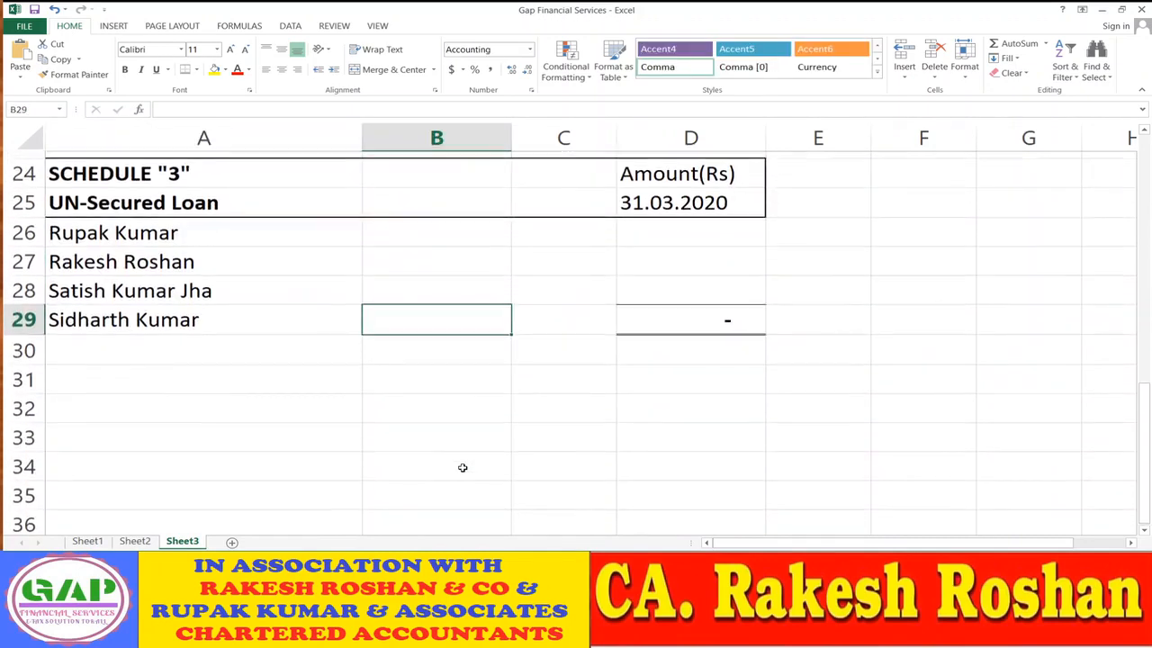
scroll(251, 315, up, 1)
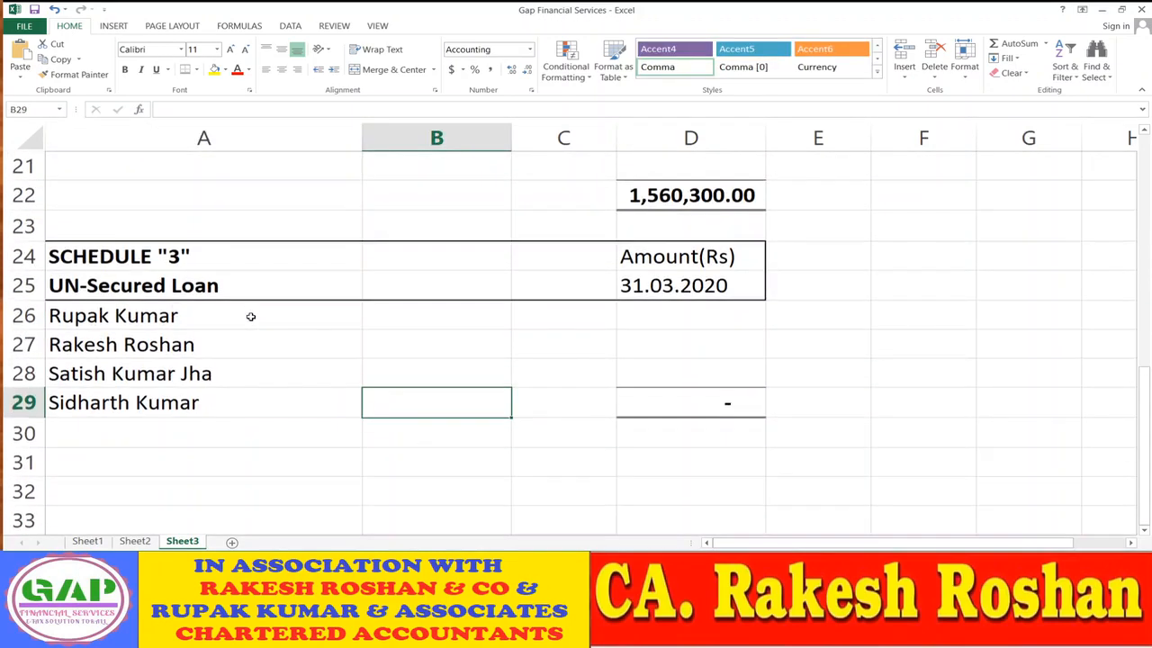
click(19, 403)
key(Escape)
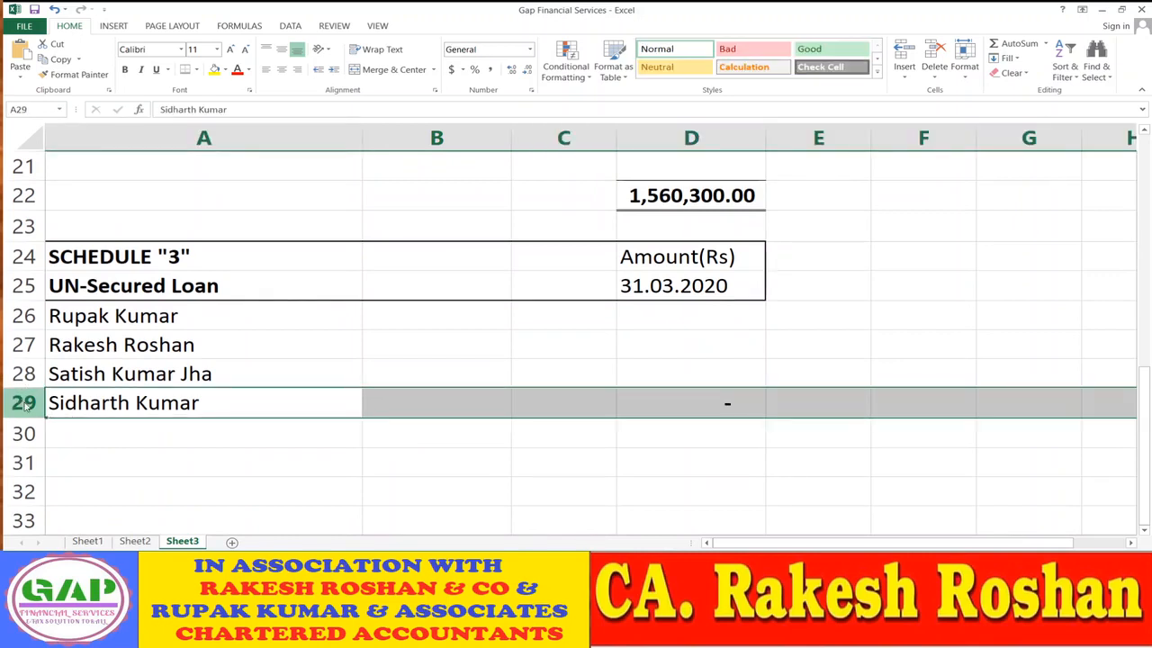
key(ctrl+shift+plus)
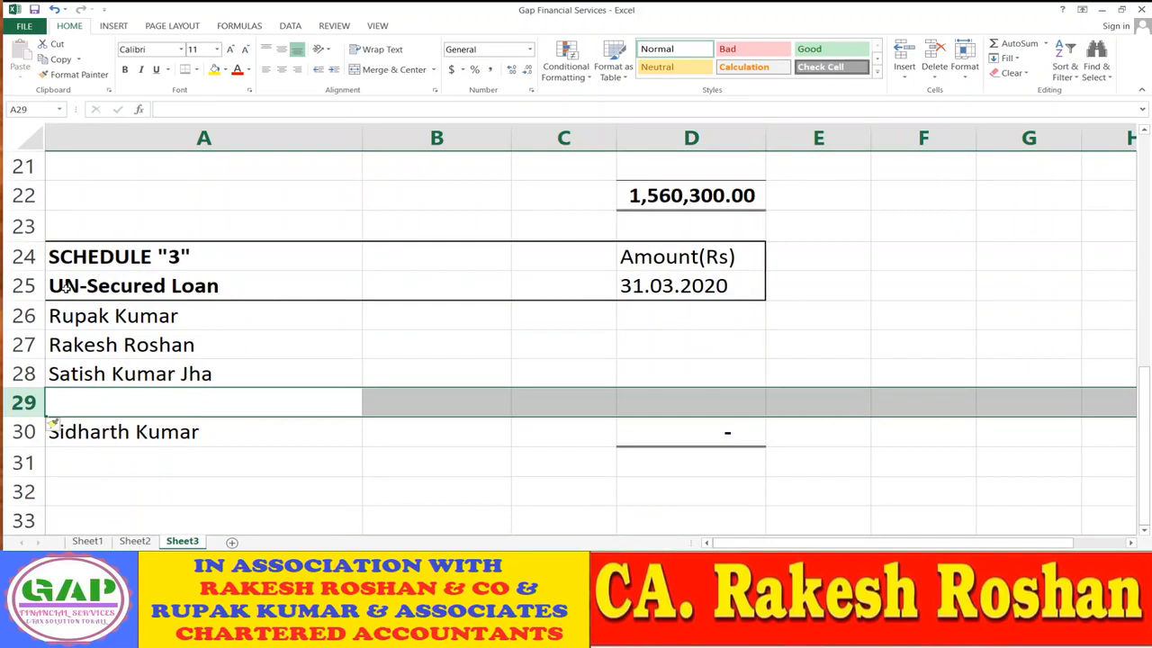
- Move the last loan name up into the new row 29
click(407, 442)
click(185, 421)
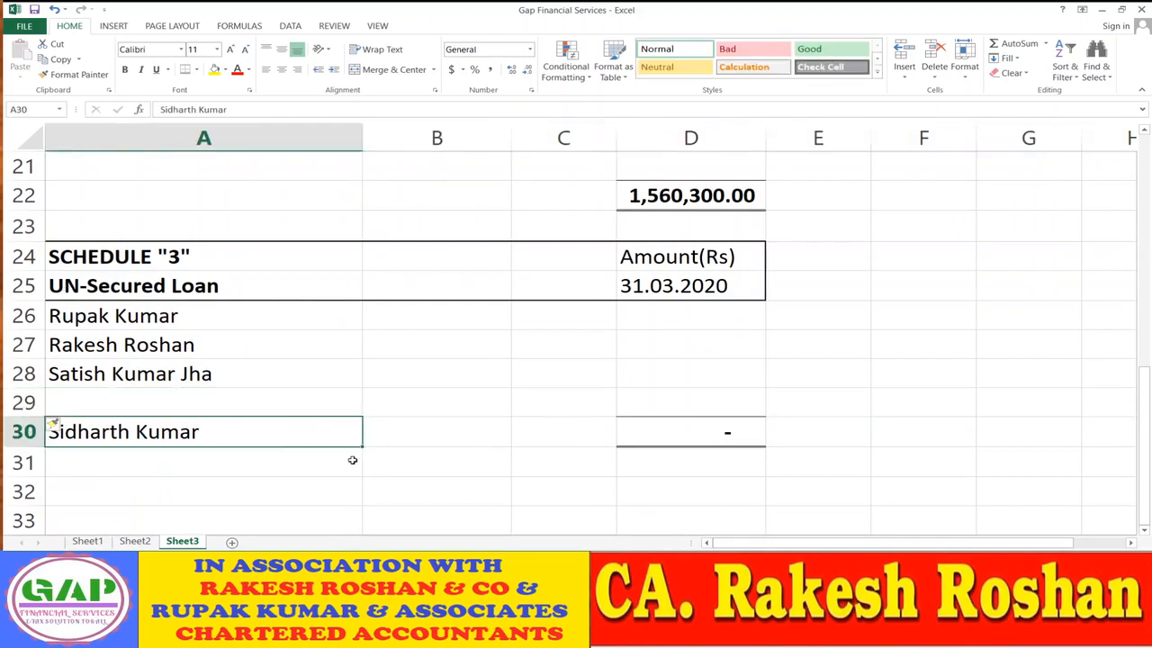
key(ctrl+c)
key(Up)
key(ctrl+v)
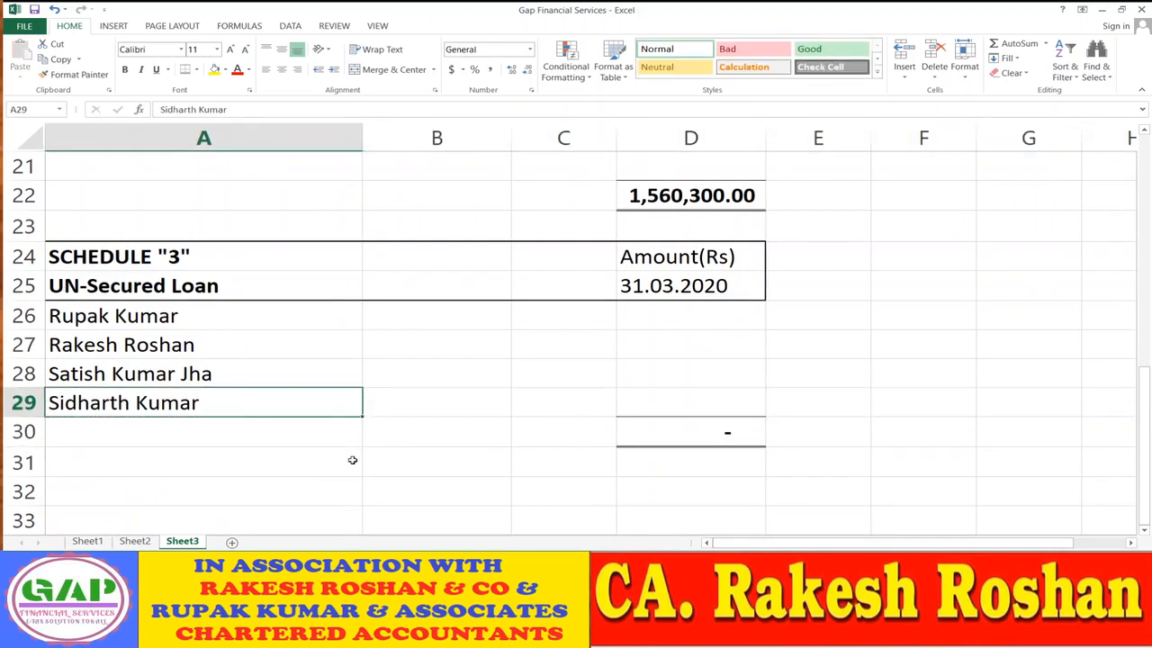
- Extend the Schedule 3 total in D30 to =SUM(D26:D29)
key(Up)
key(Right)
key(Right)
key(Down)
key(Down)
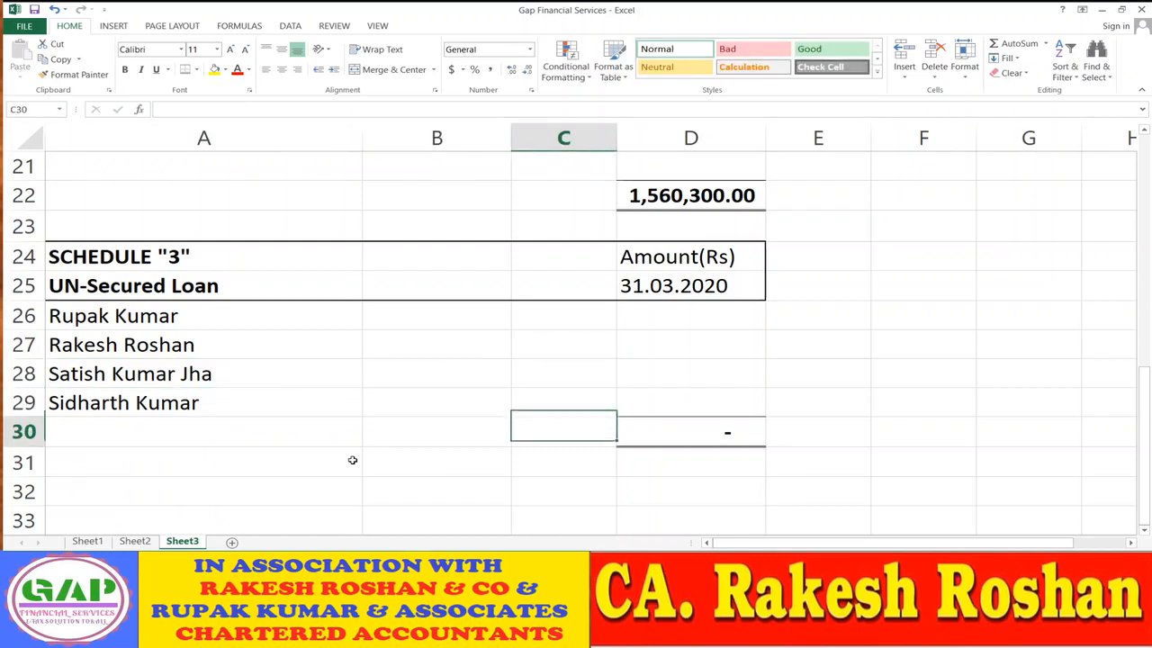
key(Right)
key(F2)
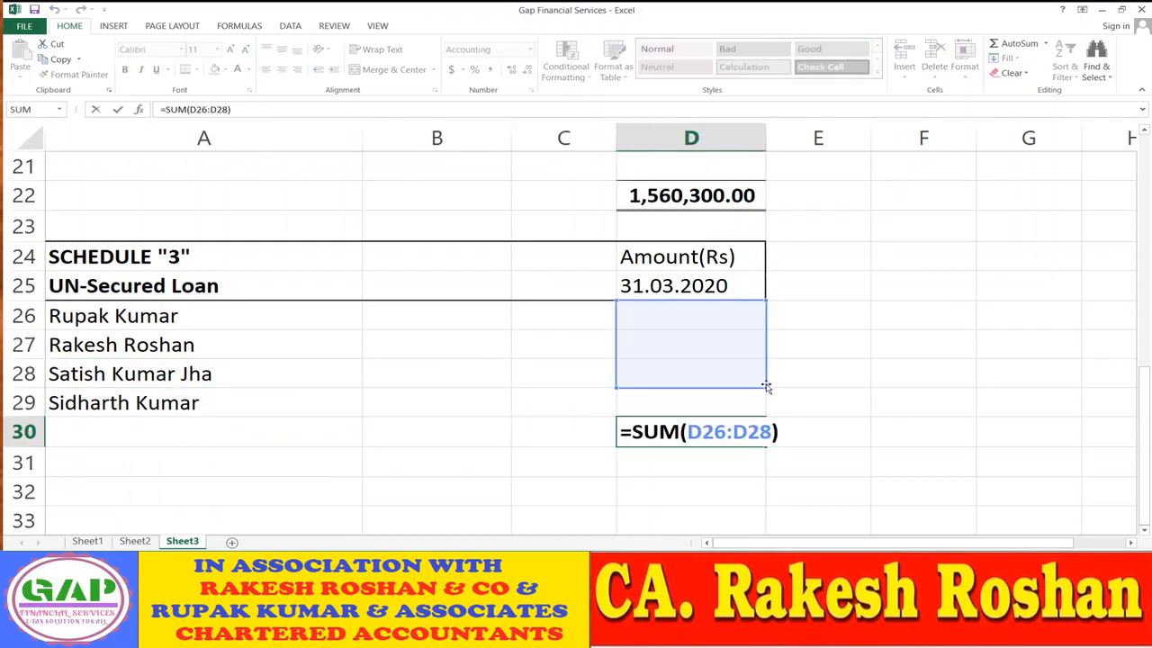
drag(765, 398, 767, 408)
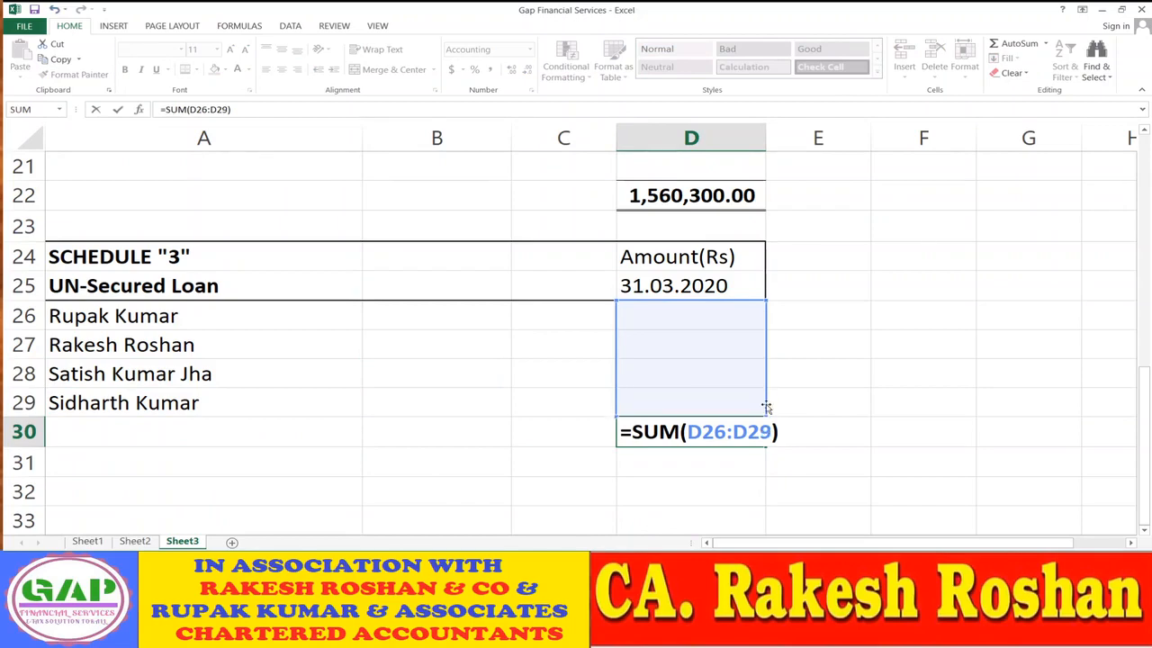
key(Return)
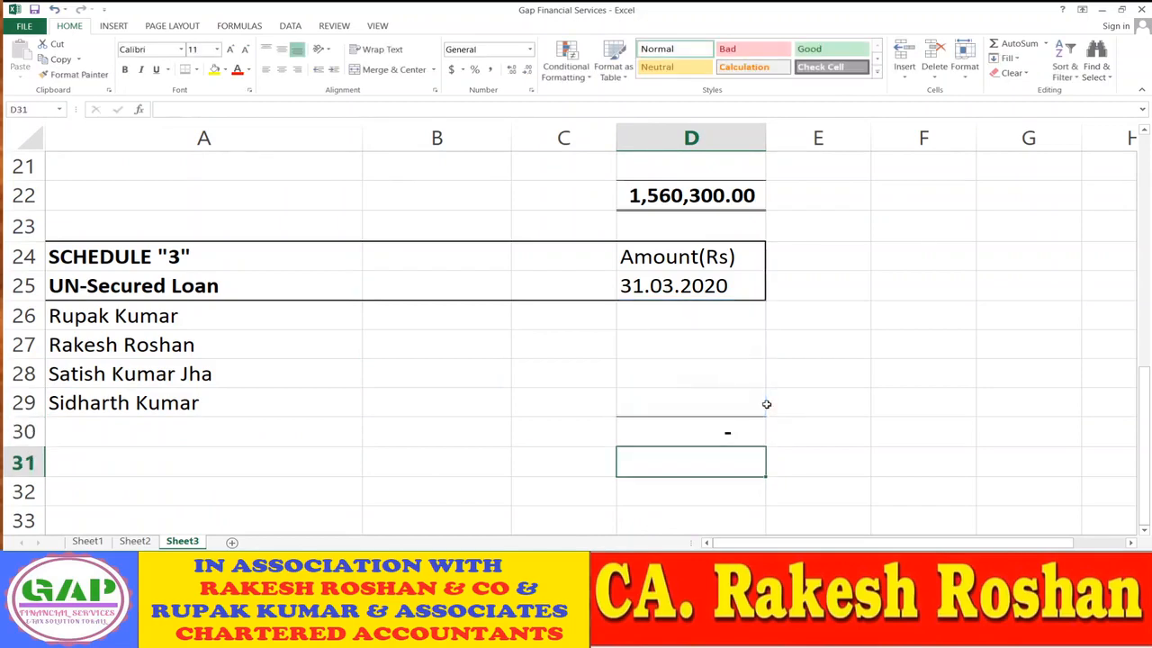
- Copy the four unsecured-loan amounts from Sheet2 into D26:D29 of Schedule 3
click(133, 541)
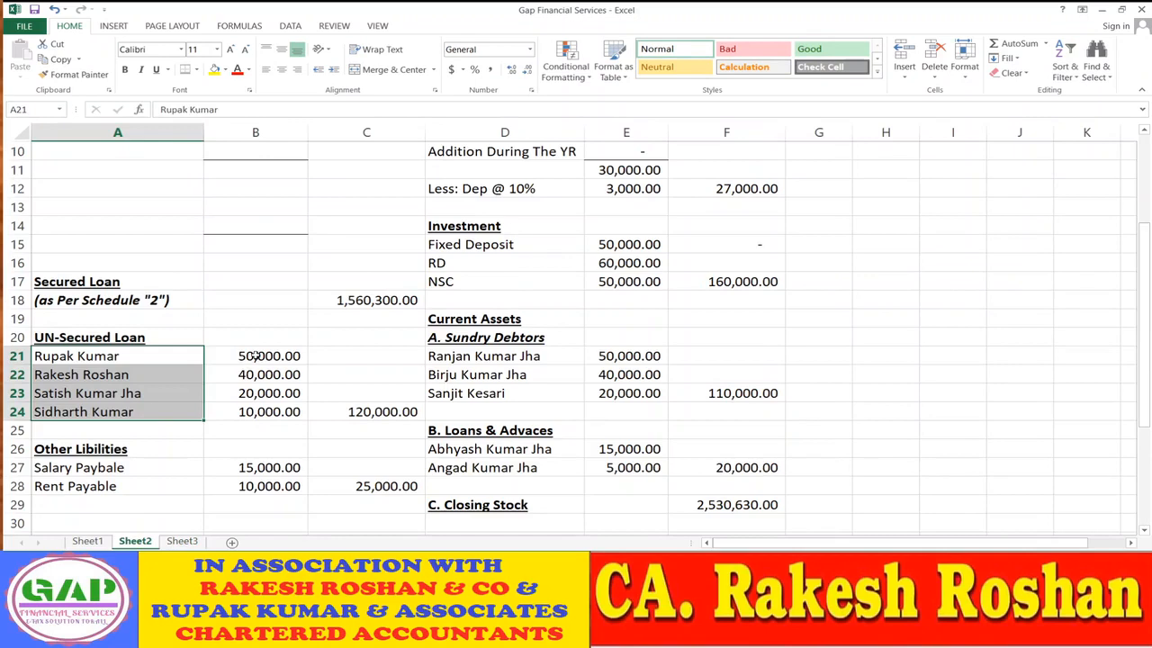
drag(255, 357, 263, 407)
key(ctrl+c)
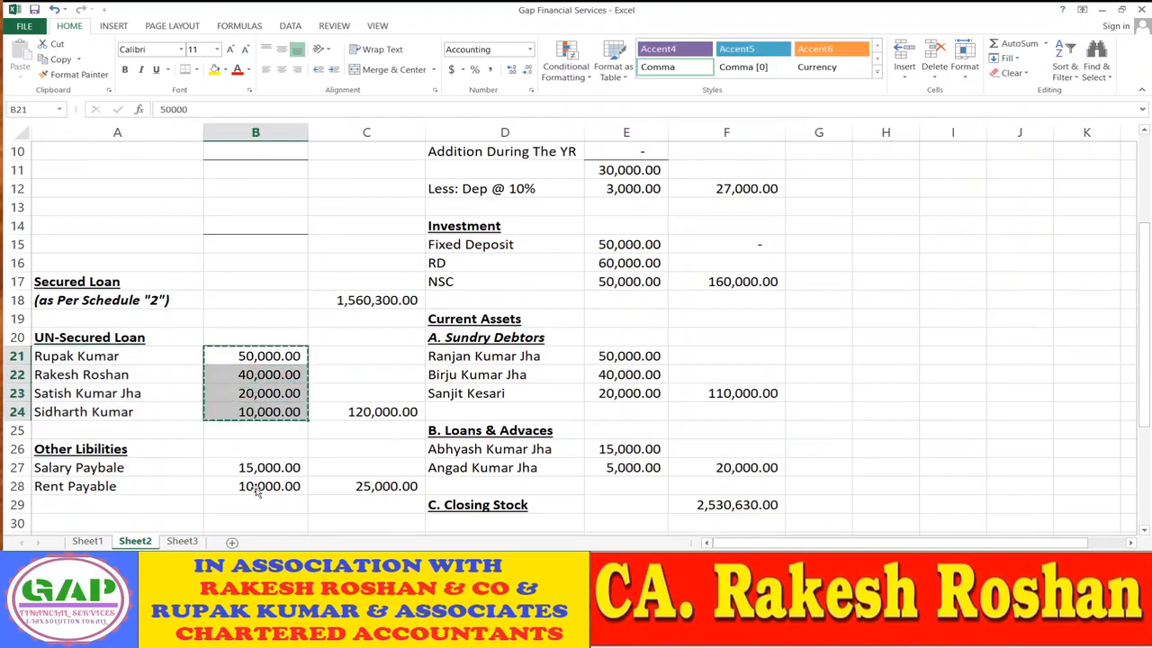
click(181, 541)
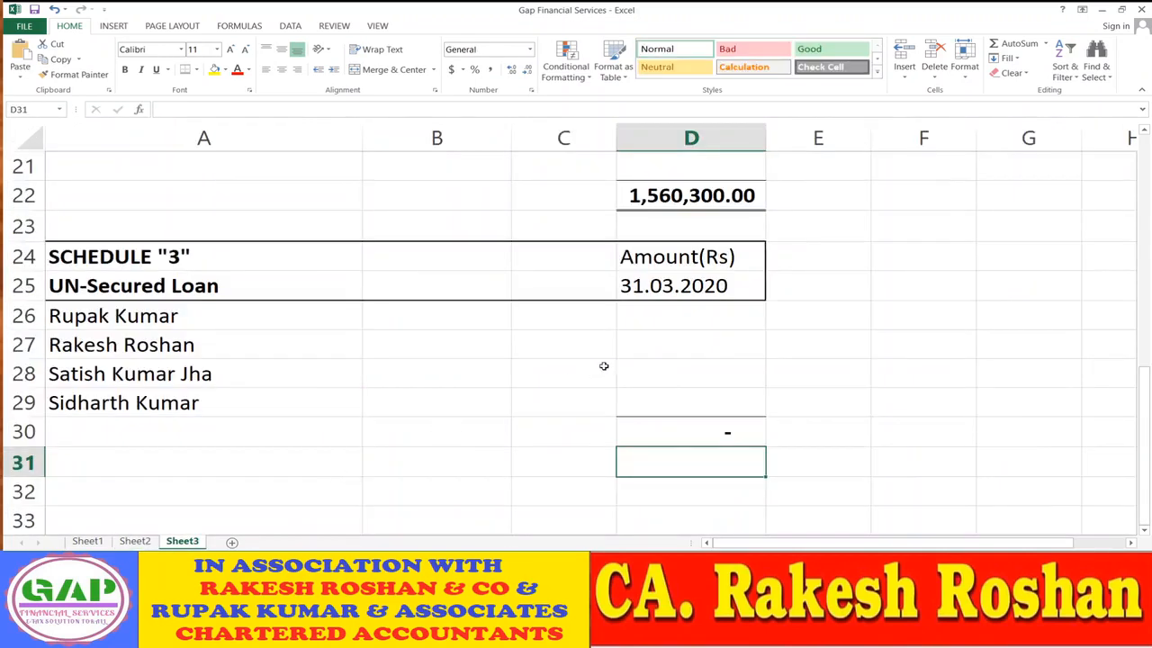
click(653, 324)
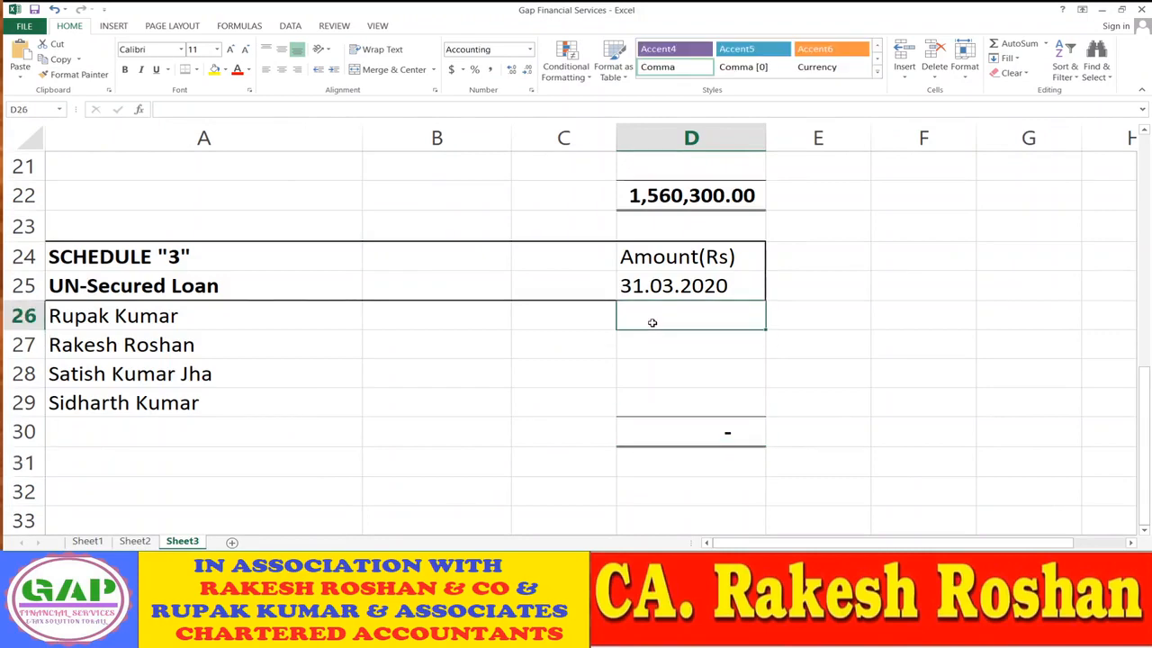
key(ctrl+v)
key(Down)
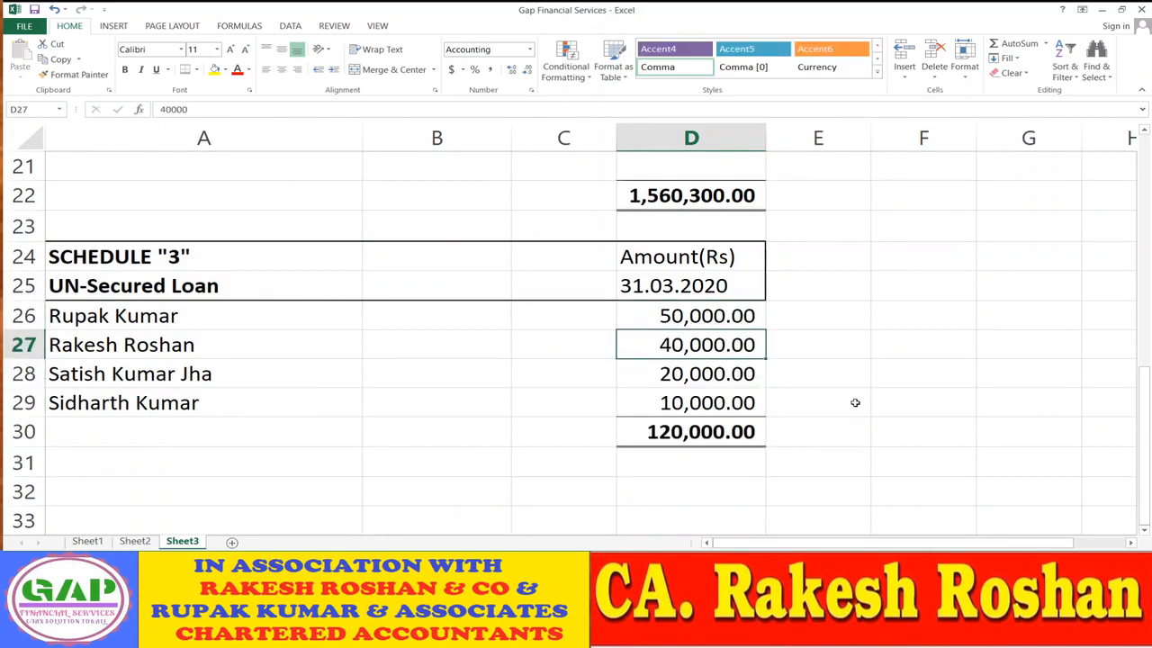
- Clear the individual unsecured-loan rows A21:C24 on Sheet2
click(135, 541)
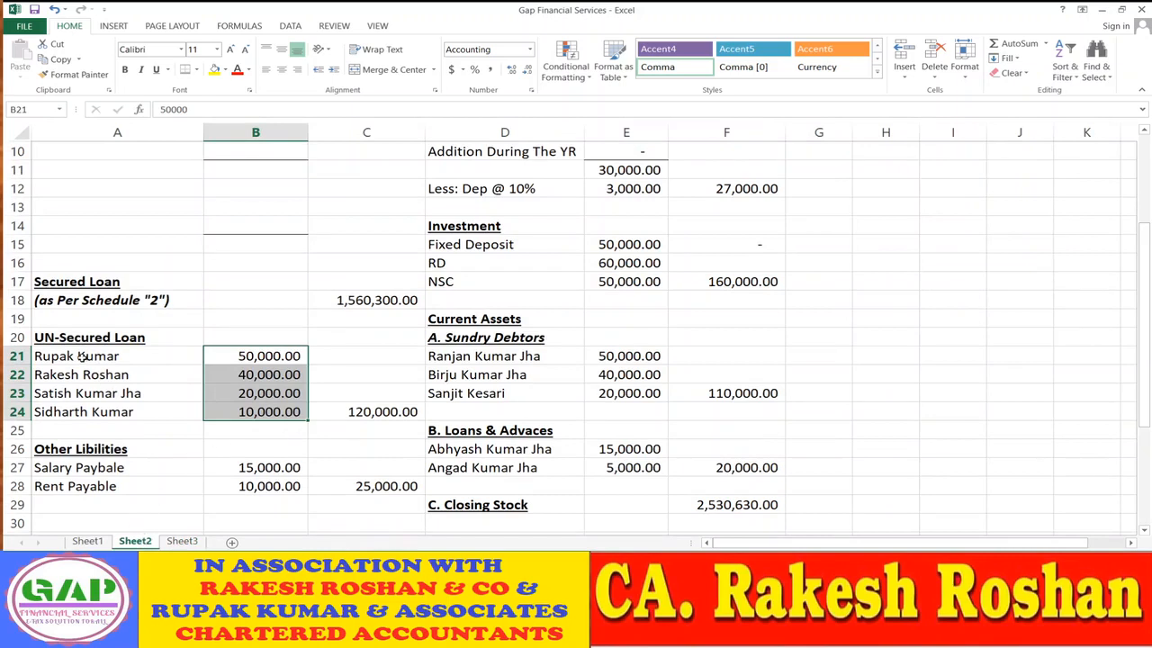
drag(81, 358, 339, 416)
key(Delete)
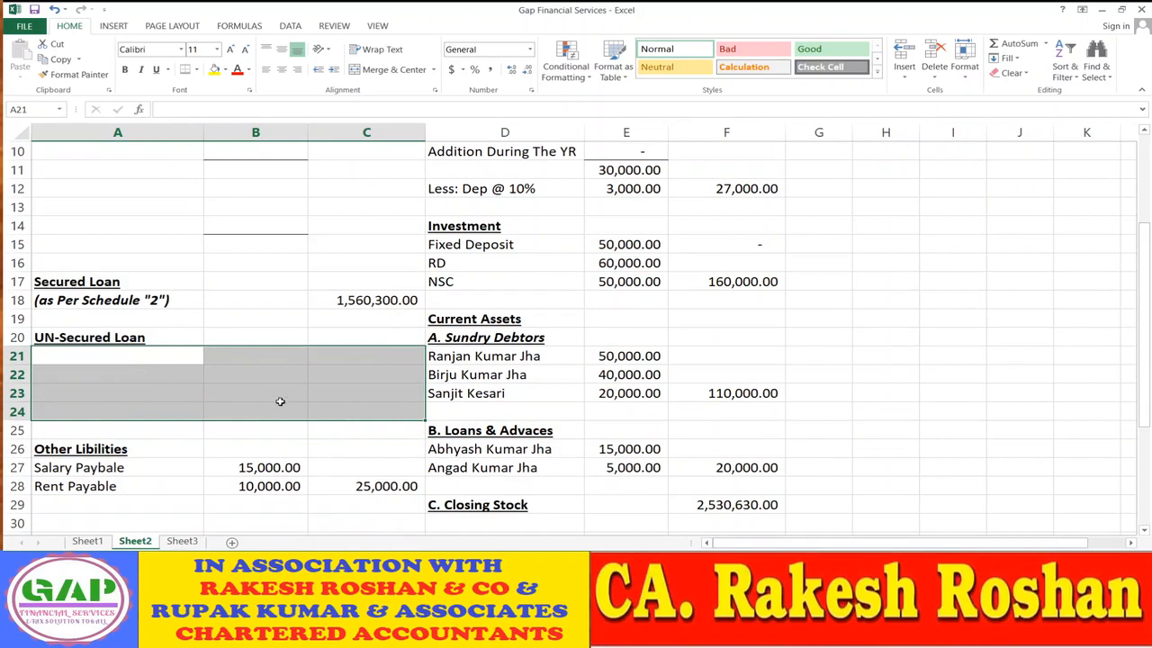
click(137, 304)
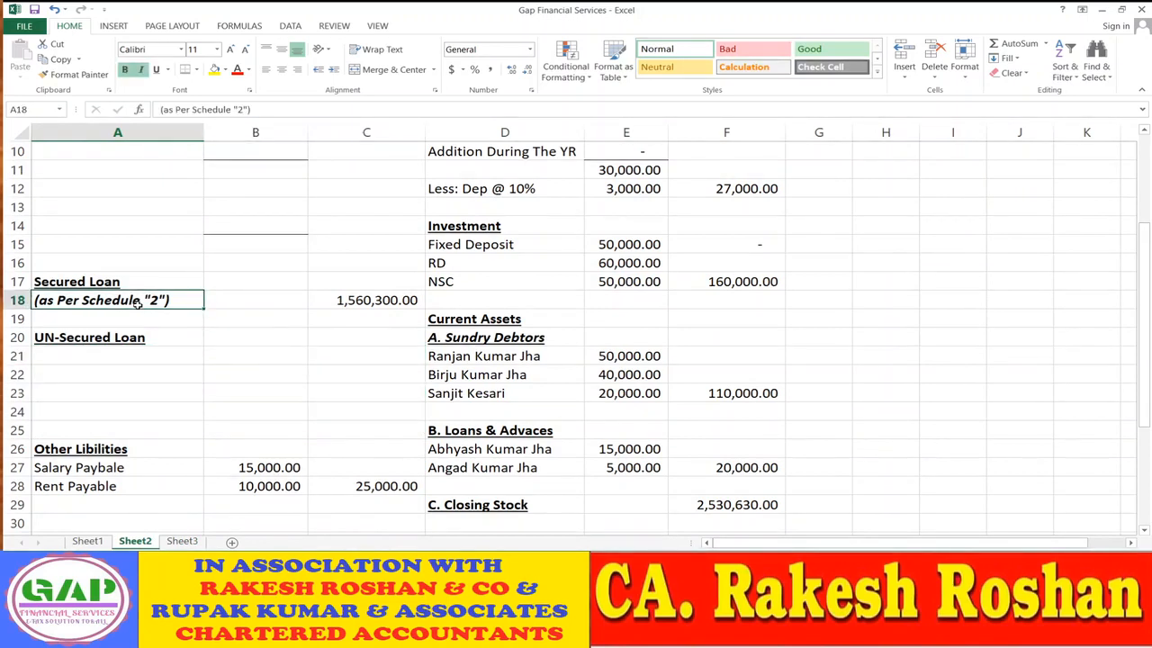
key(ctrl+c)
key(Down)
key(Down)
key(Down)
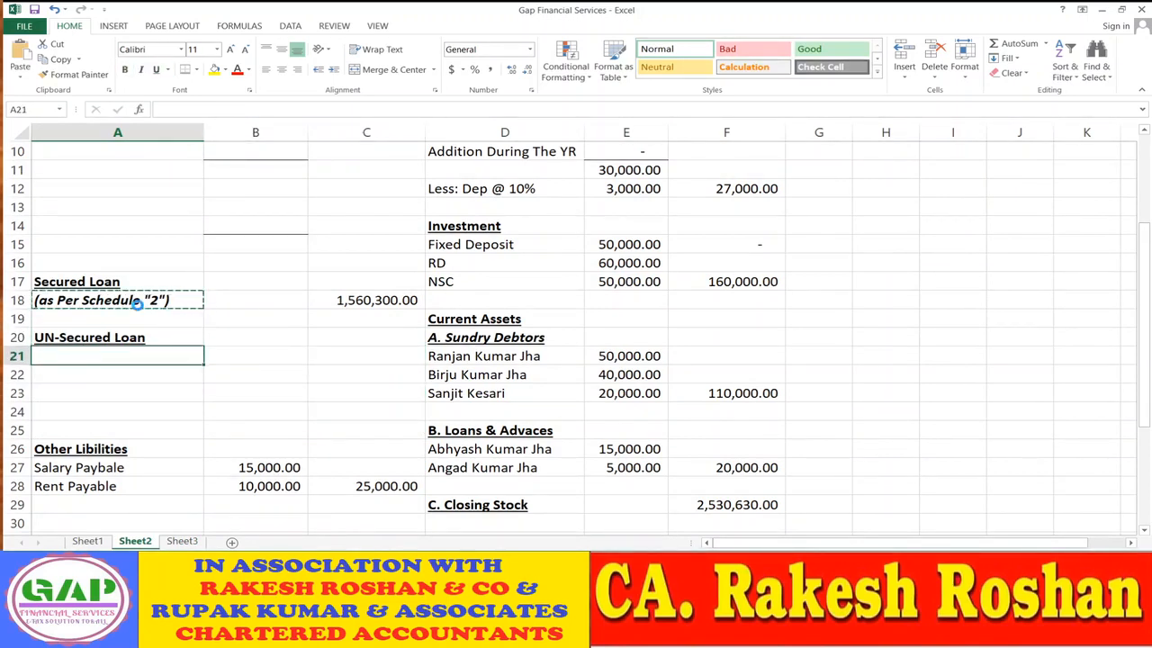
key(Return)
key(F2)
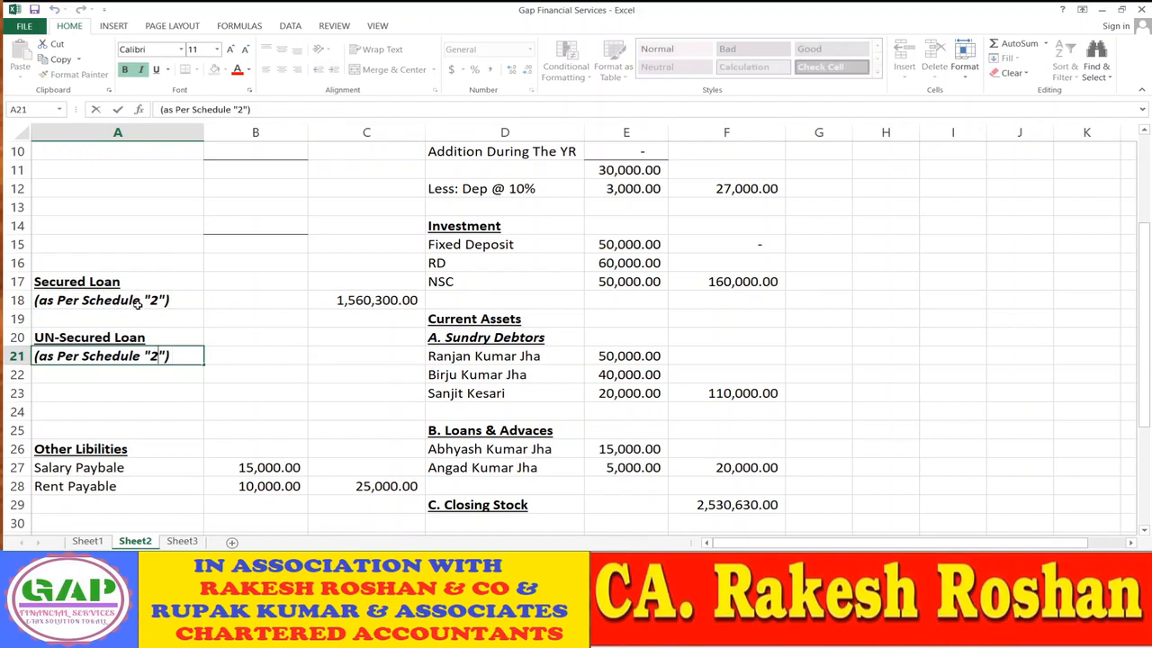
key(BackSpace)
text(3)
key(ctrl+Return)
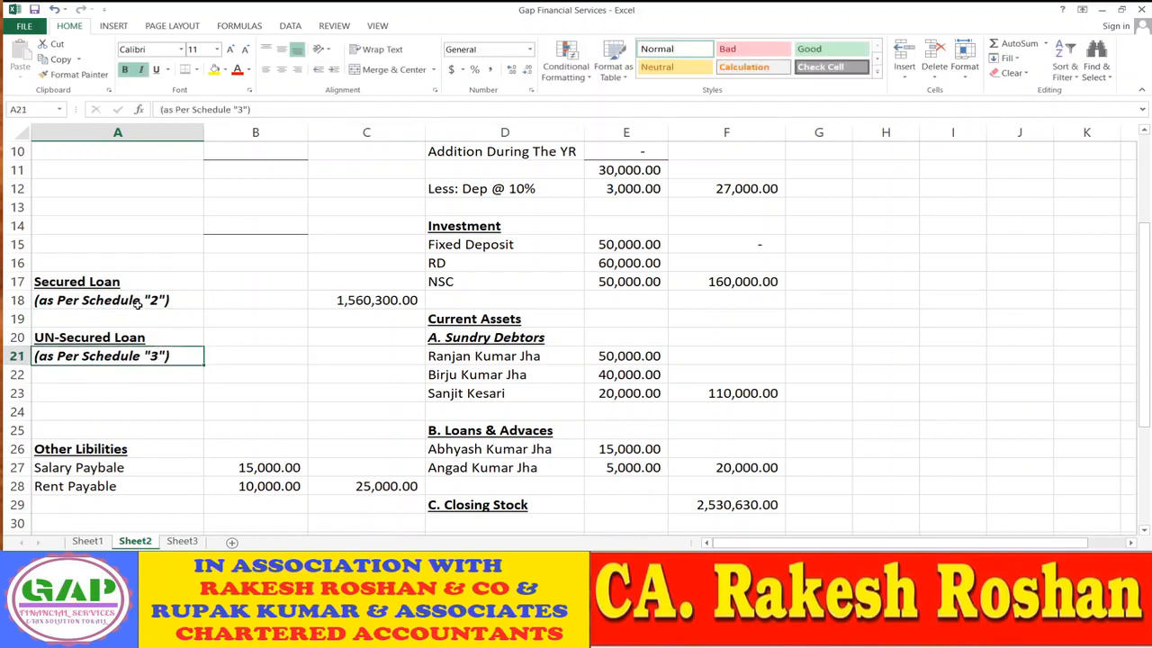
key(Right)
key(Right)
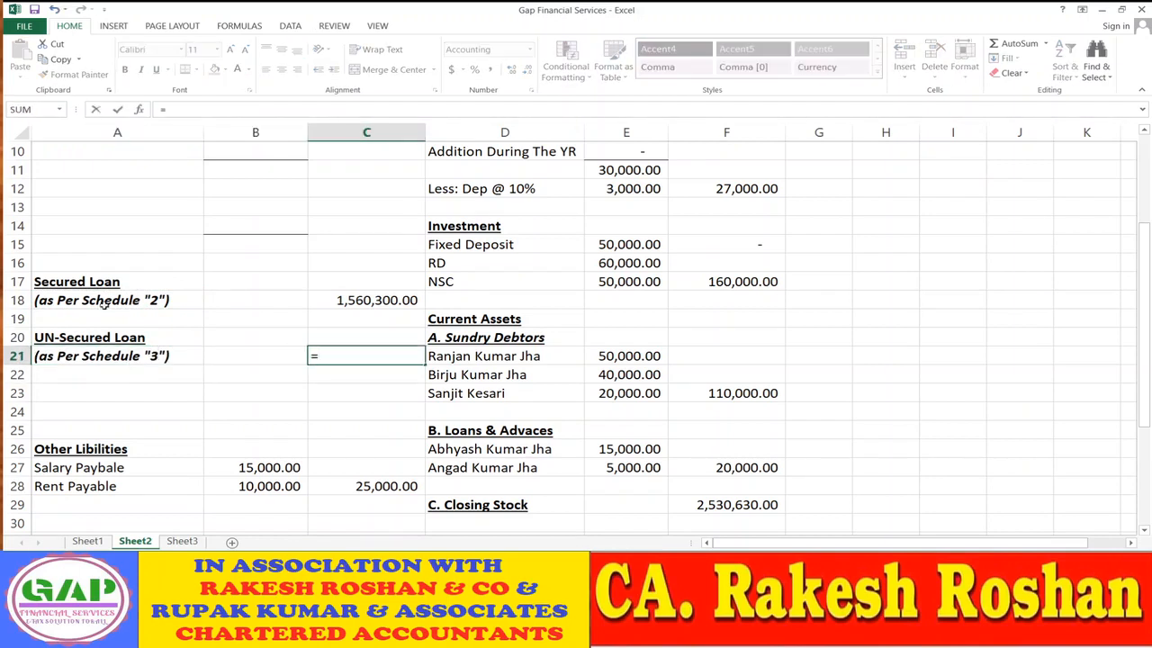
click(180, 541)
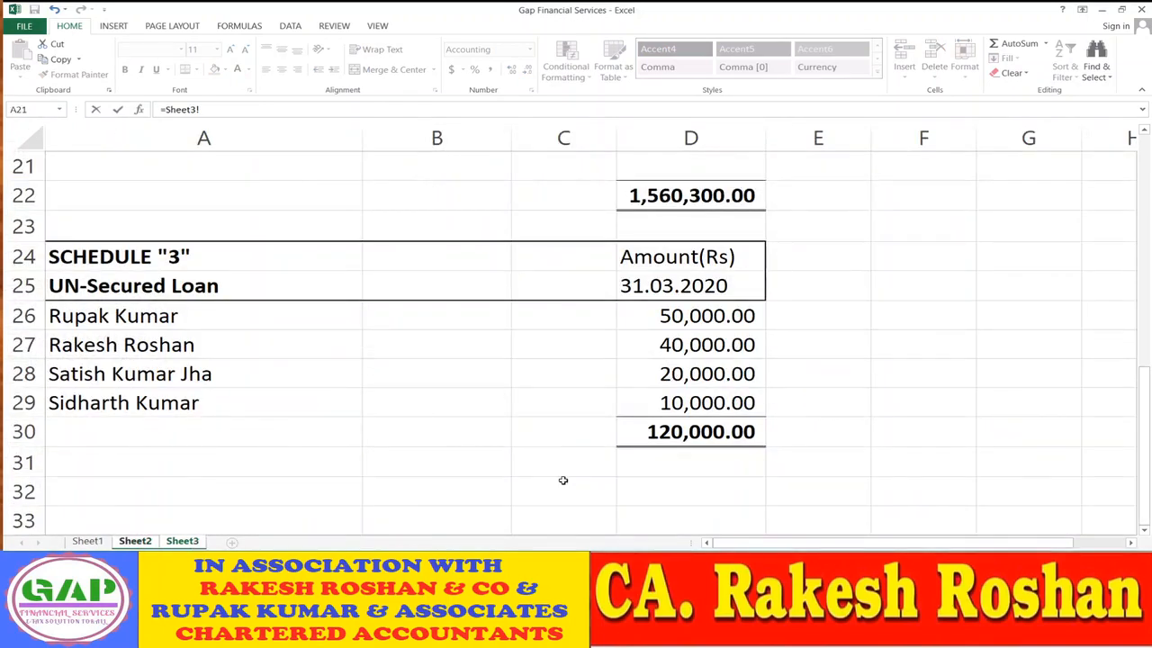
click(691, 431)
key(Return)
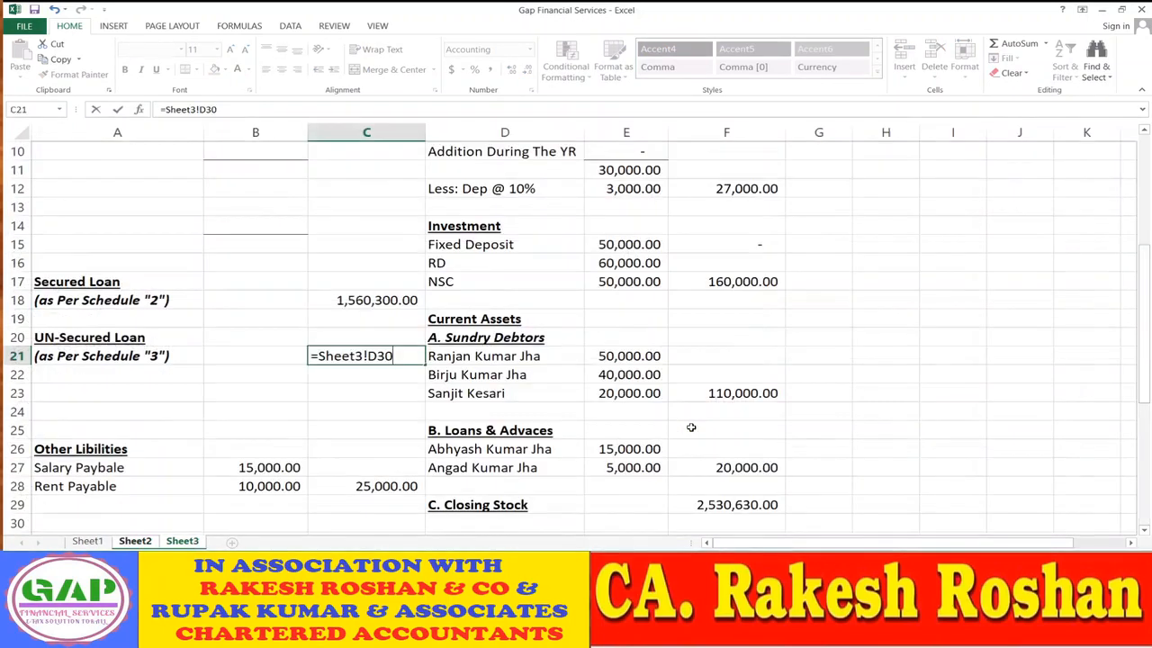
key(Down)
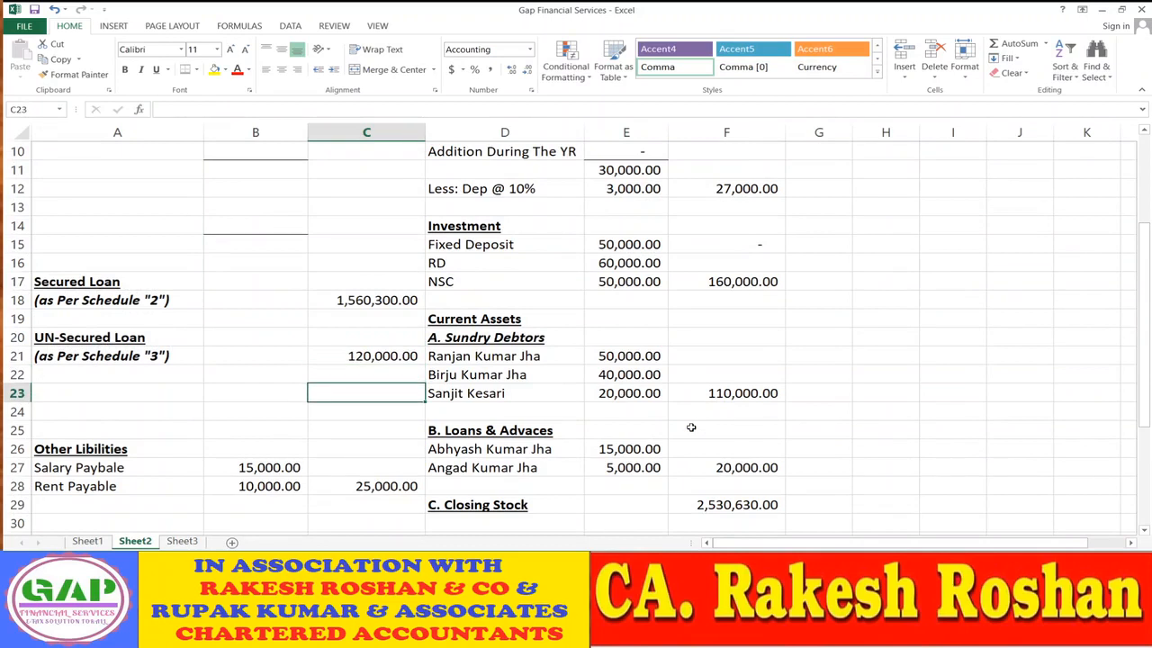
key(Left)
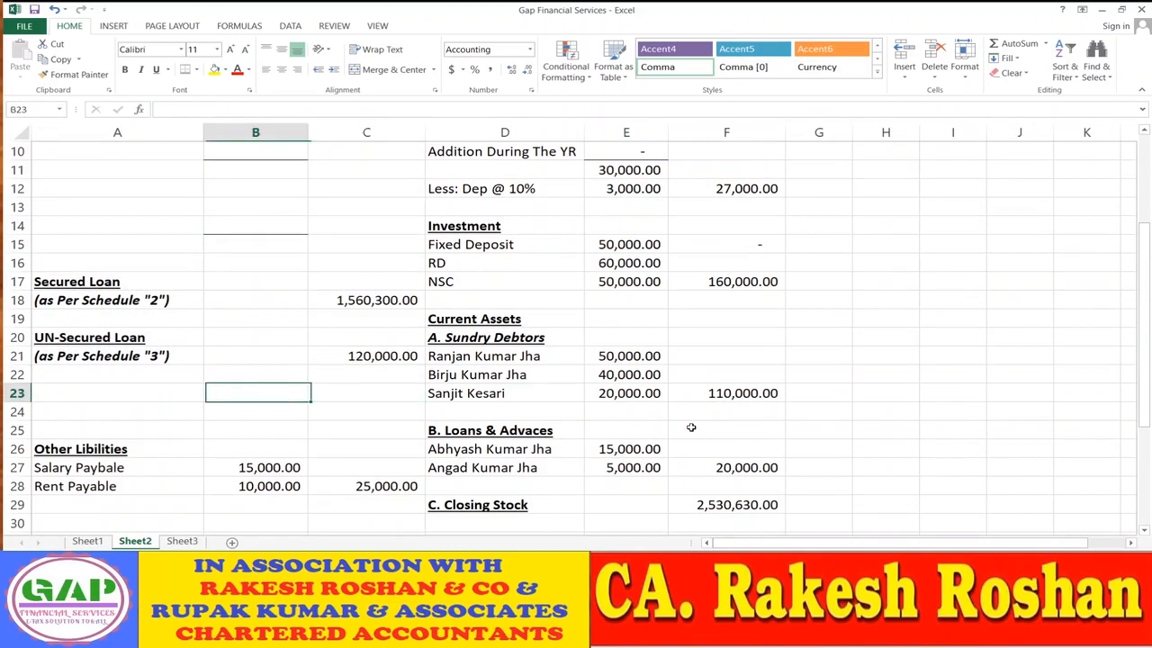
click(79, 284)
scroll(79, 284, up, 2)
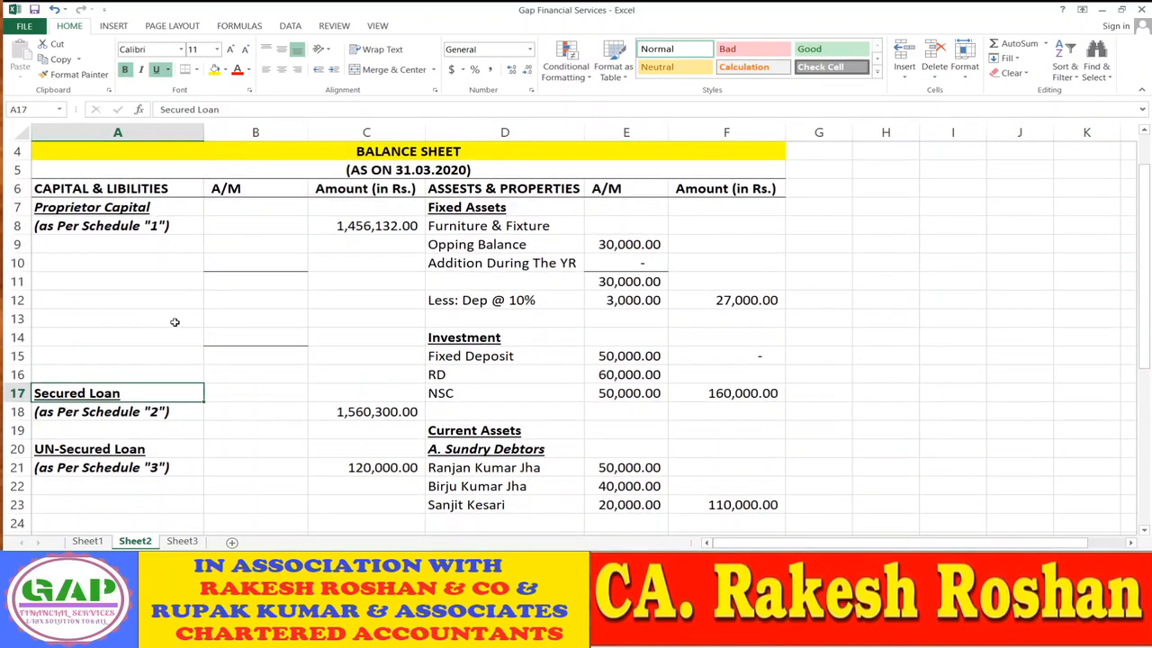
- Move the Secured and UN-Secured Loan block from A17:C21 up to start at A10
key(shift+Right)
key(shift+Right)
key(shift+Down)
key(shift+Down)
key(shift+Down)
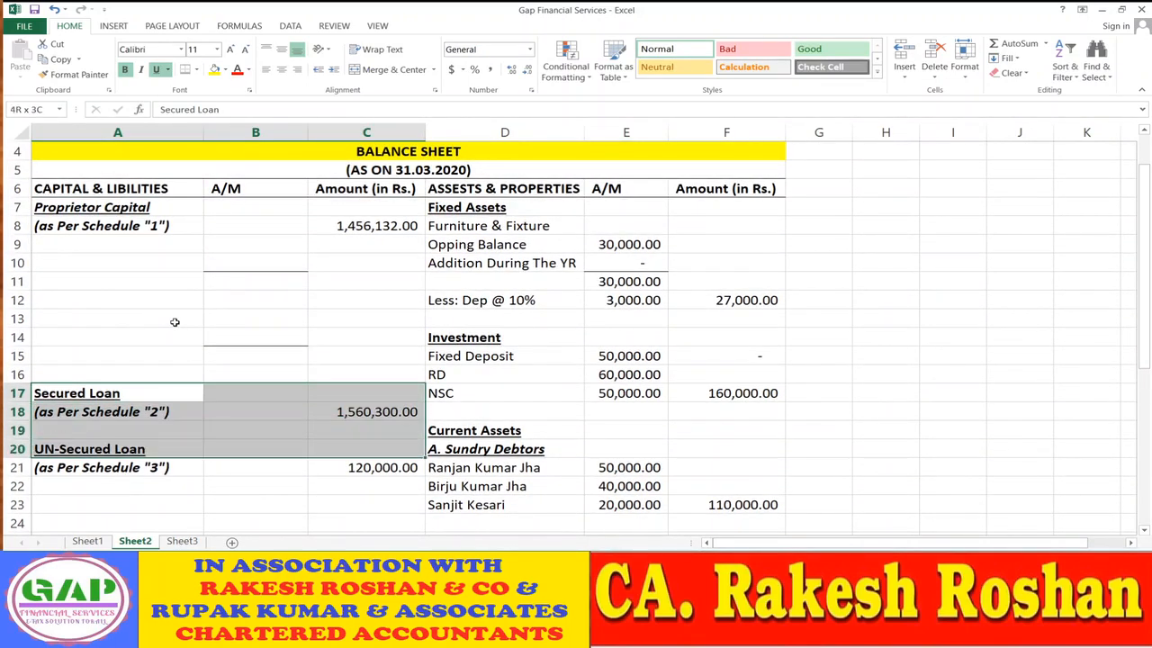
key(shift+Down)
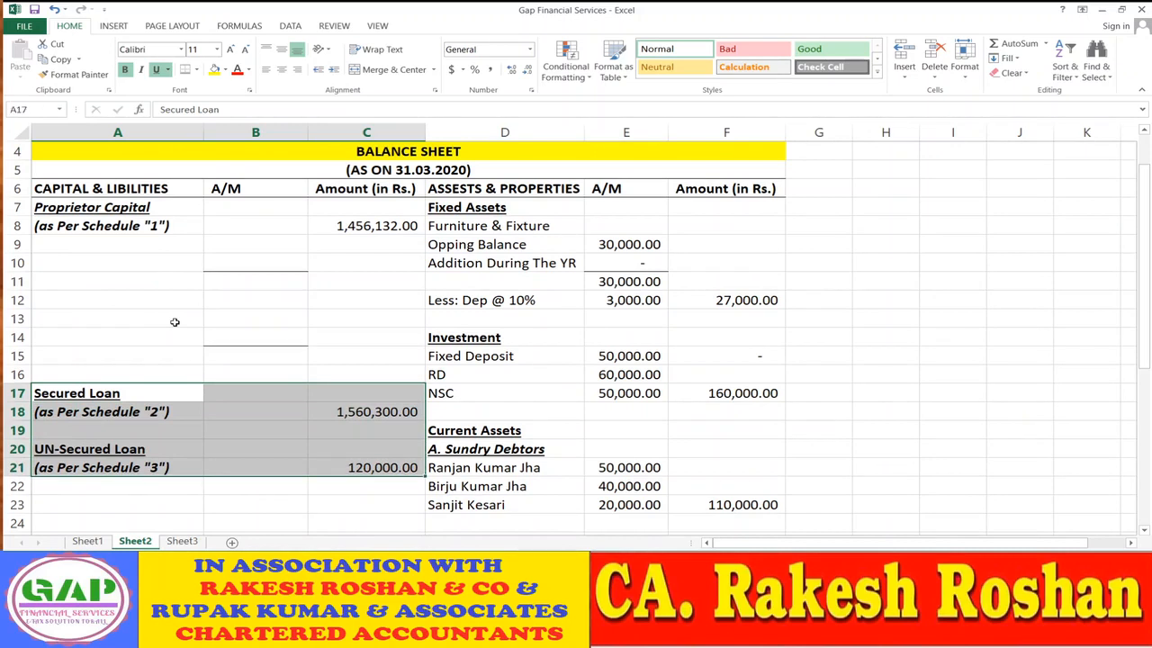
key(ctrl+c)
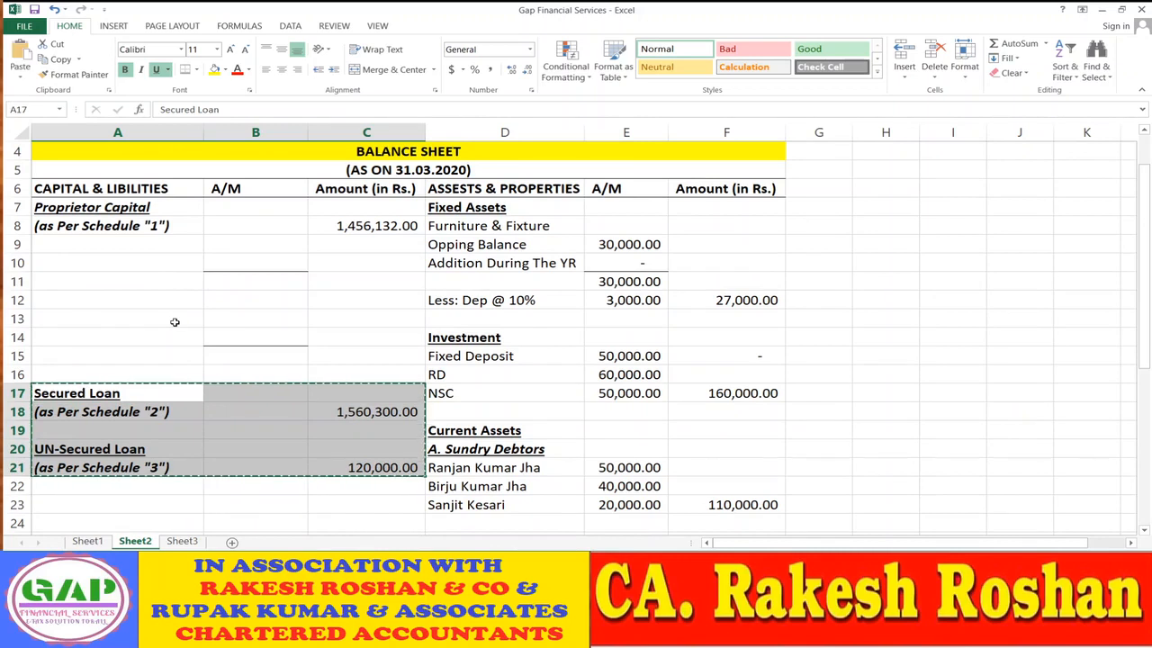
key(Up)
key(Up)
key(Up)
key(Up)
key(Up)
key(Up)
key(Up)
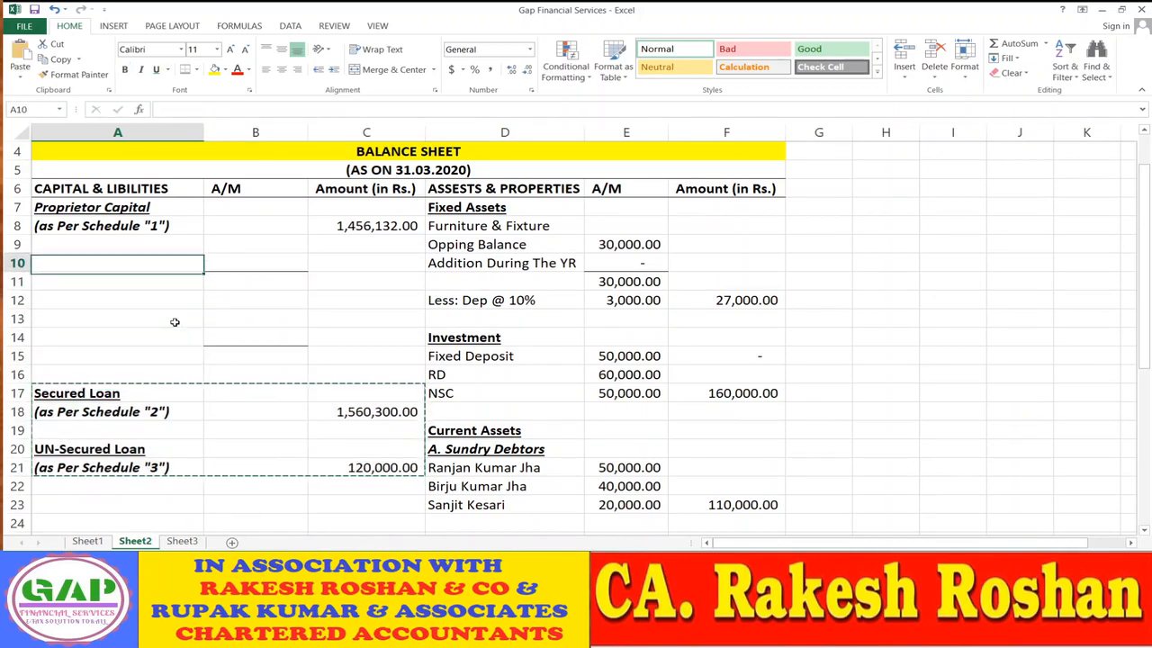
key(ctrl+v)
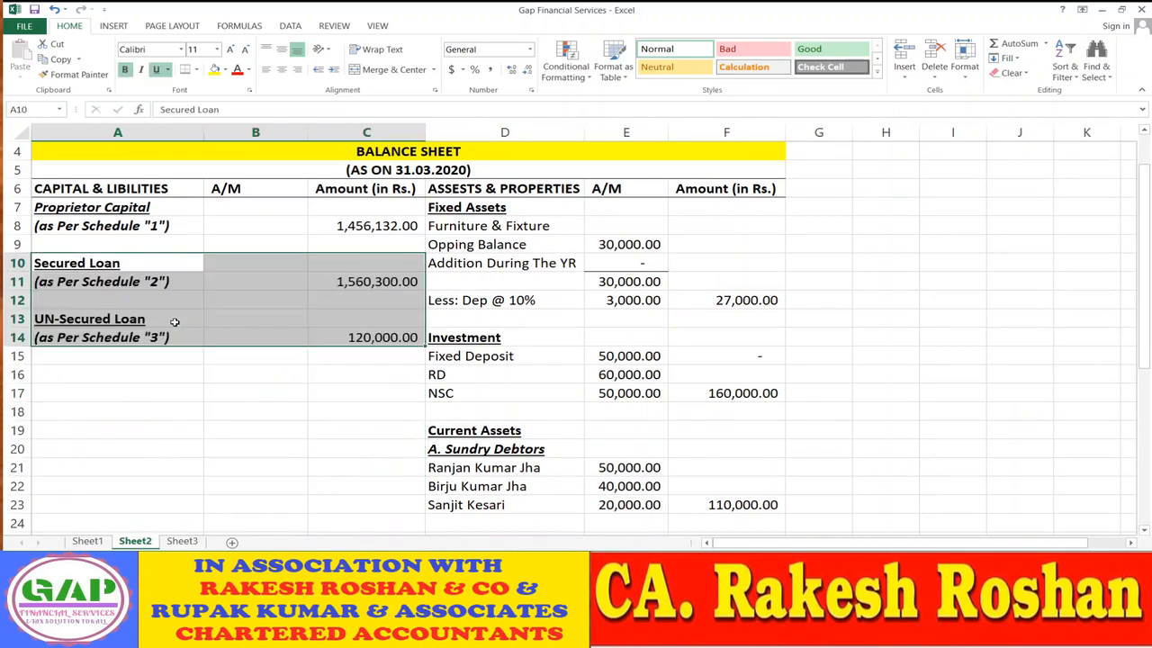
click(133, 444)
scroll(124, 441, up, 1)
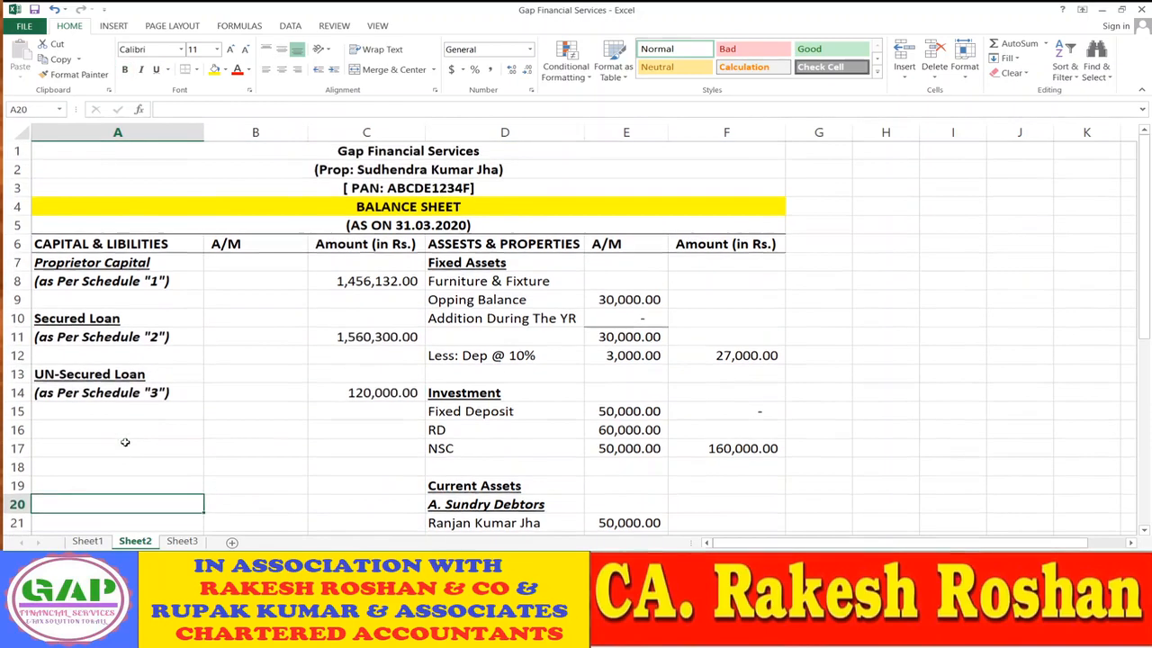
scroll(121, 441, down, 1)
click(83, 321)
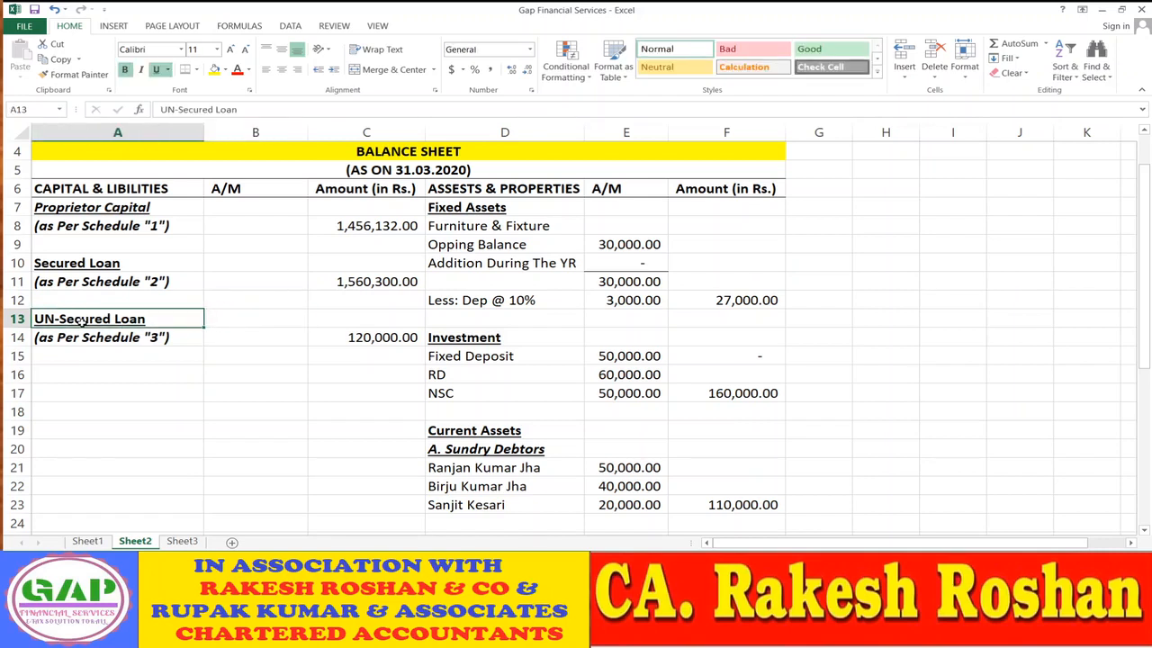
- Copy the unsecured loan rows to row 16 and retitle them Sundry Creditors
key(shift+Right)
key(shift+Right)
key(shift+Down)
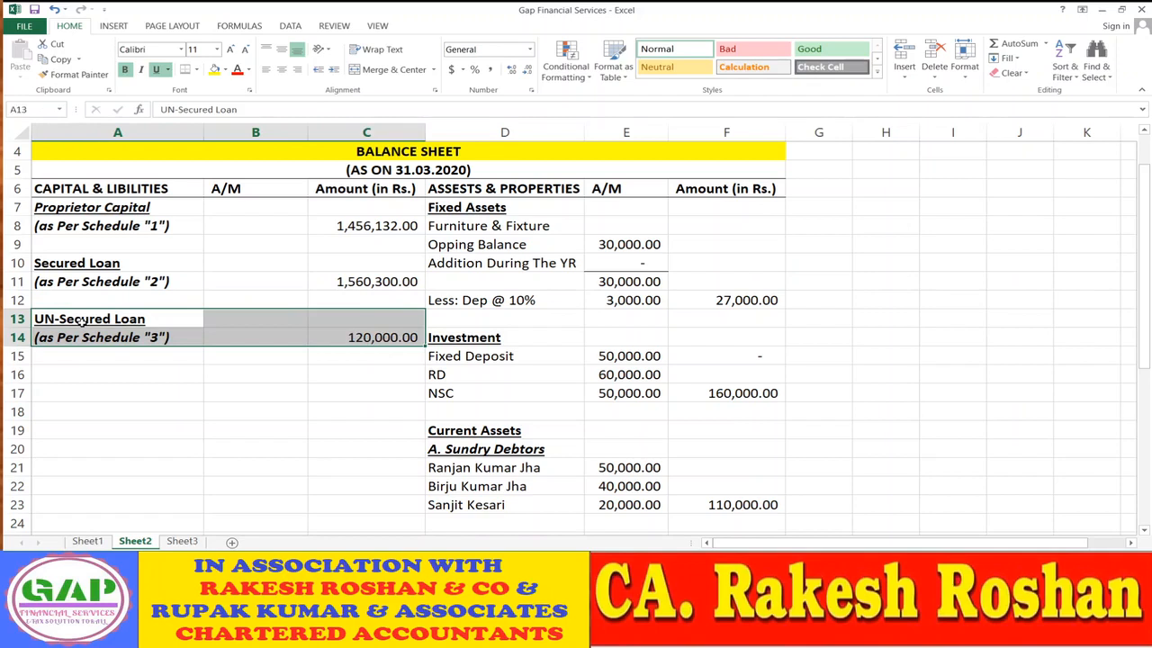
key(ctrl+c)
key(Down)
key(Down)
key(Down)
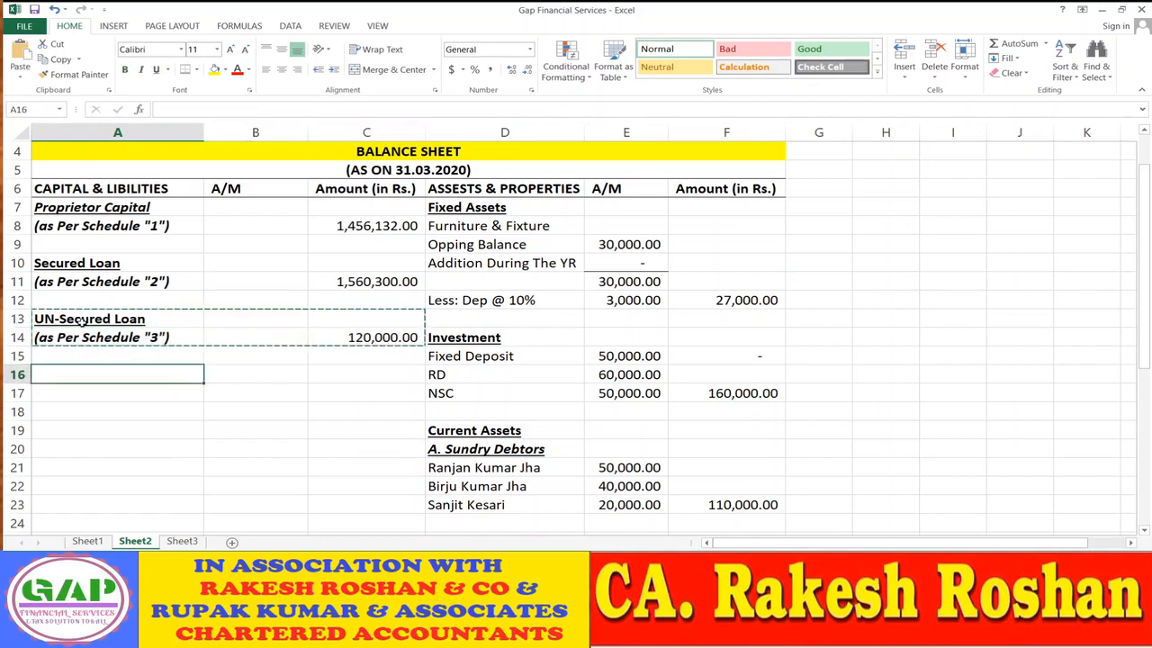
key(ctrl+v)
key(Up)
key(Down)
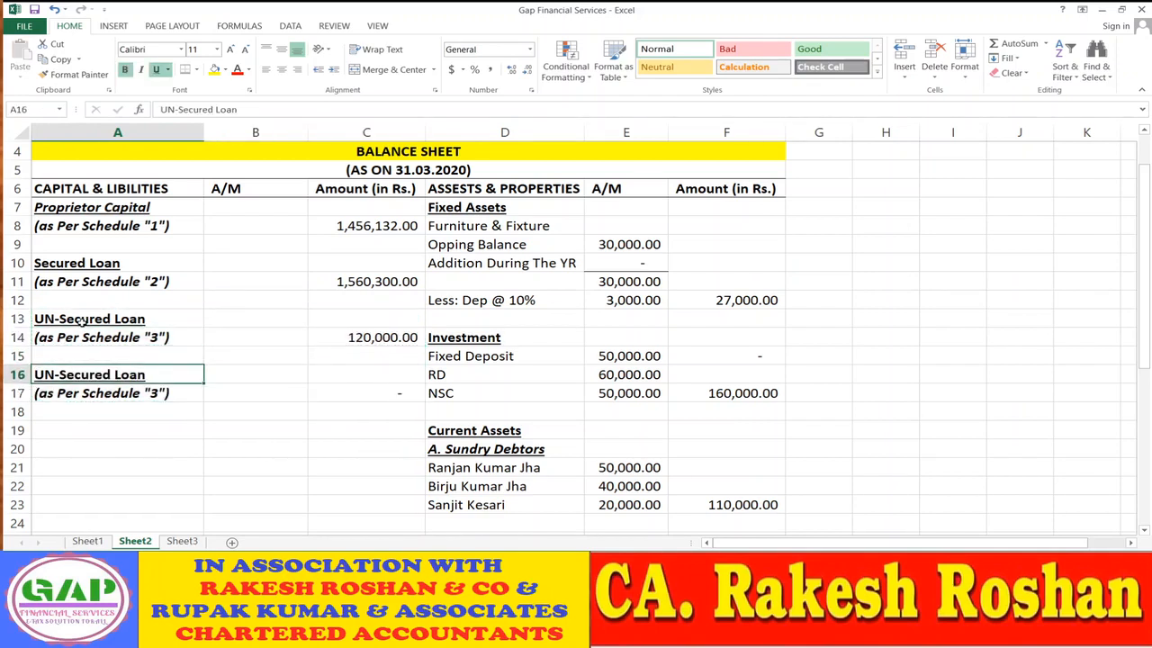
text(sUNDRY)
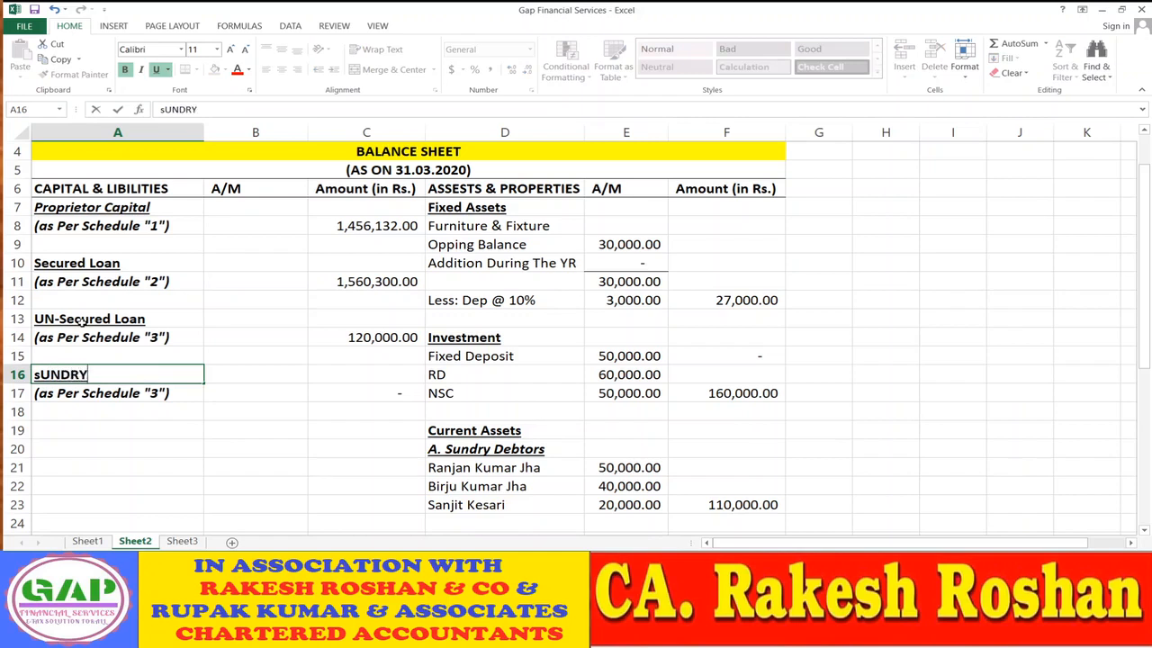
text( Cred)
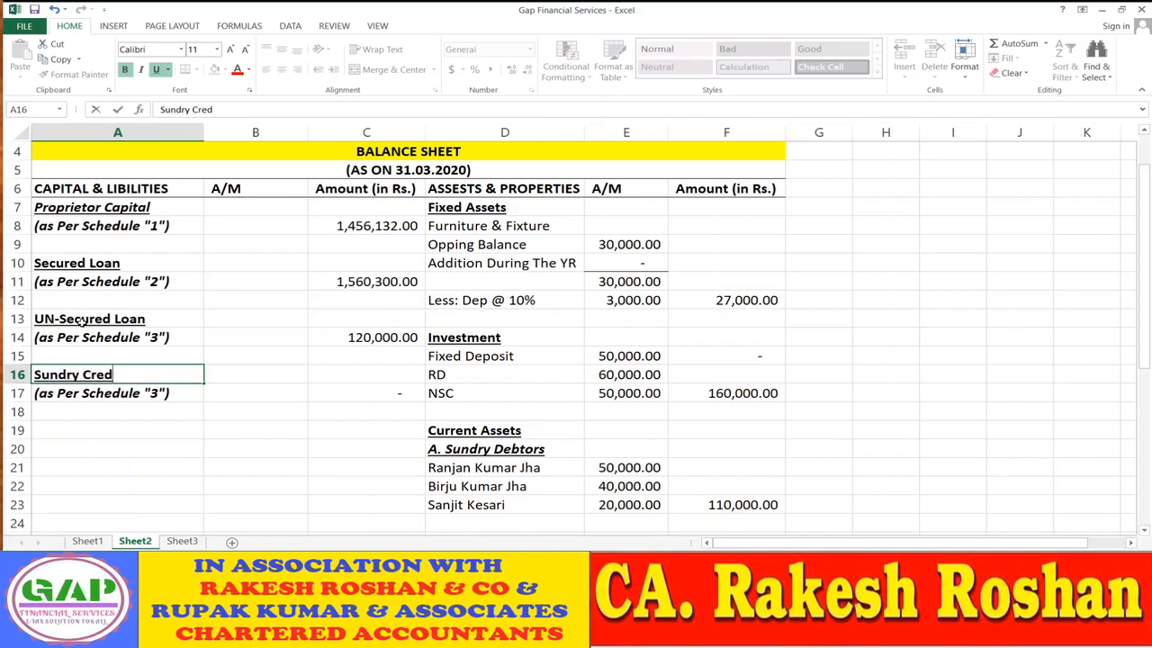
text(itors)
key(Return)
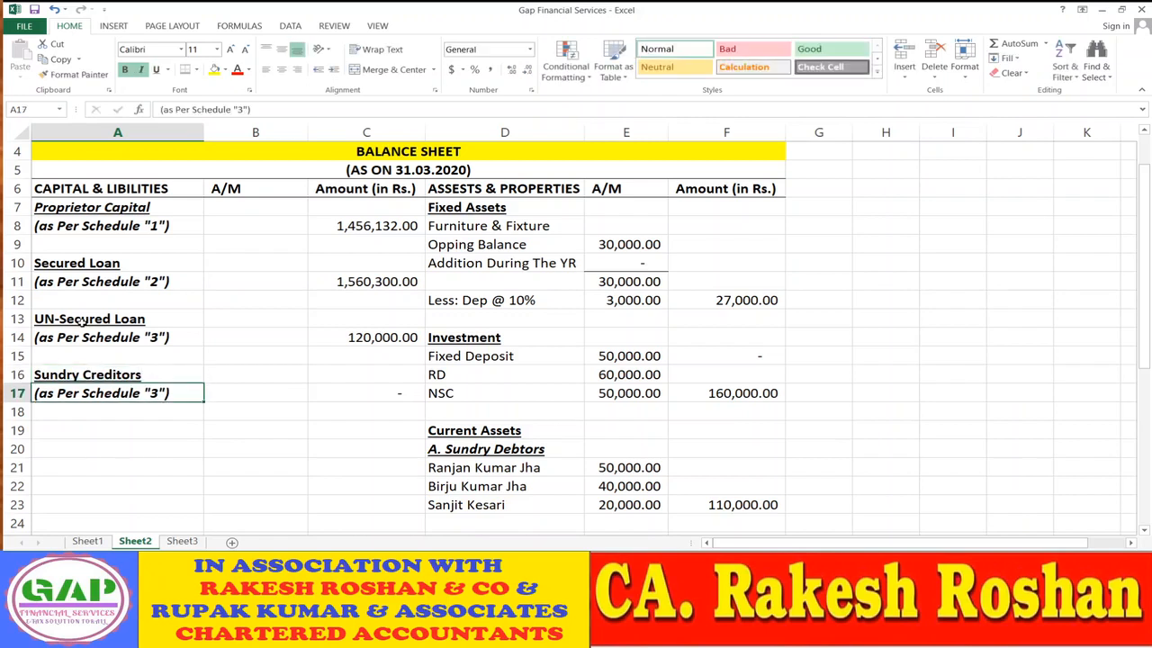
- Change the Sundry Creditors reference in A17 to Schedule "4"
key(BackSpace)
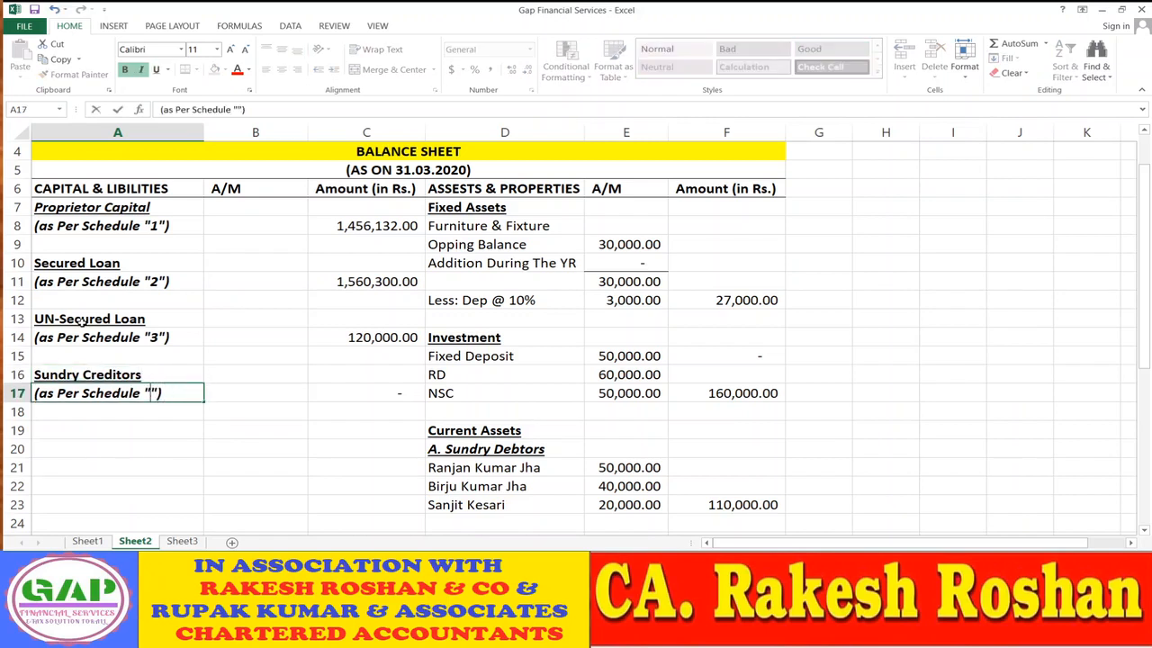
text(4)
key(Return)
key(Up)
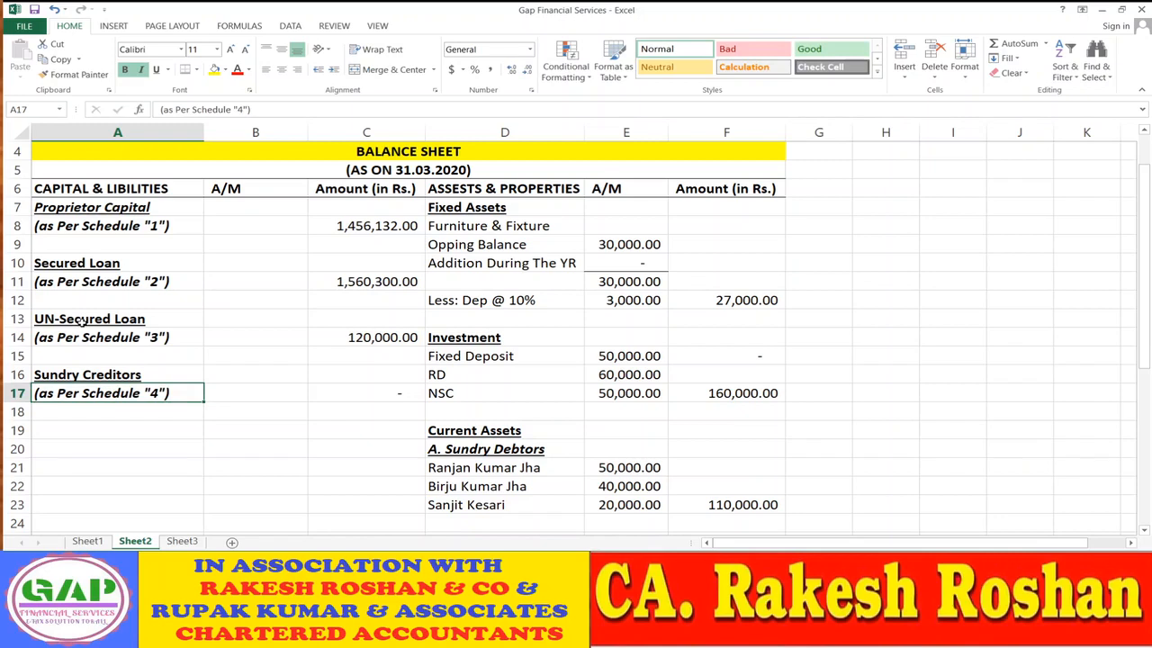
click(182, 541)
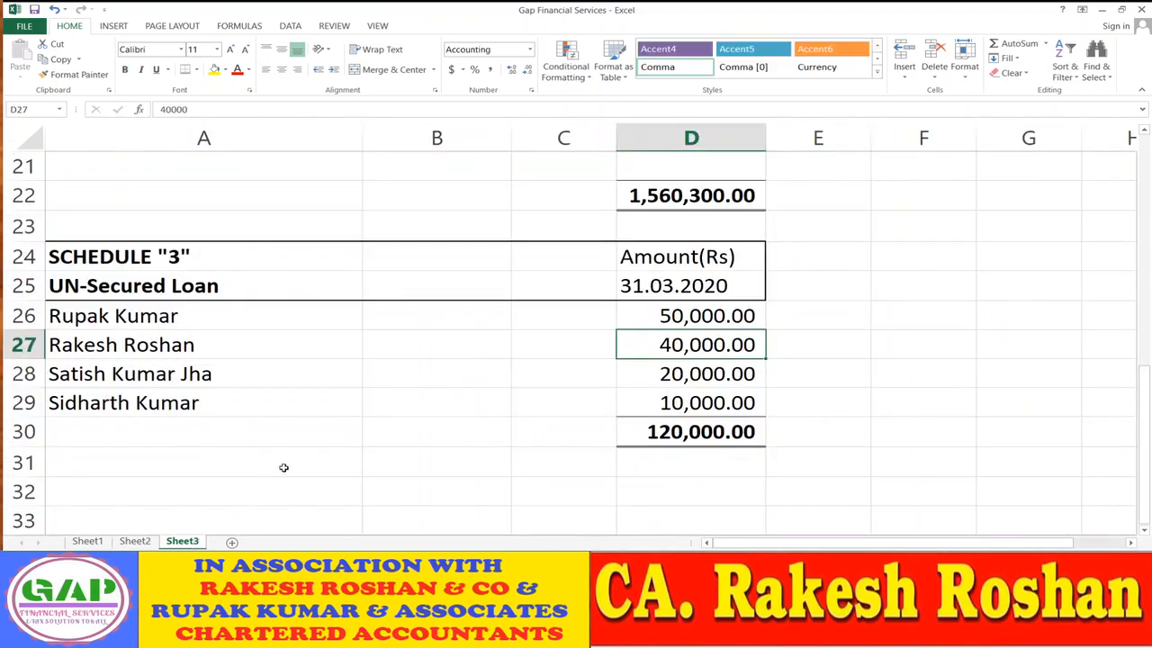
- Duplicate the Schedule "3" block on Sheet3 starting at row 32
click(105, 257)
key(shift+Right)
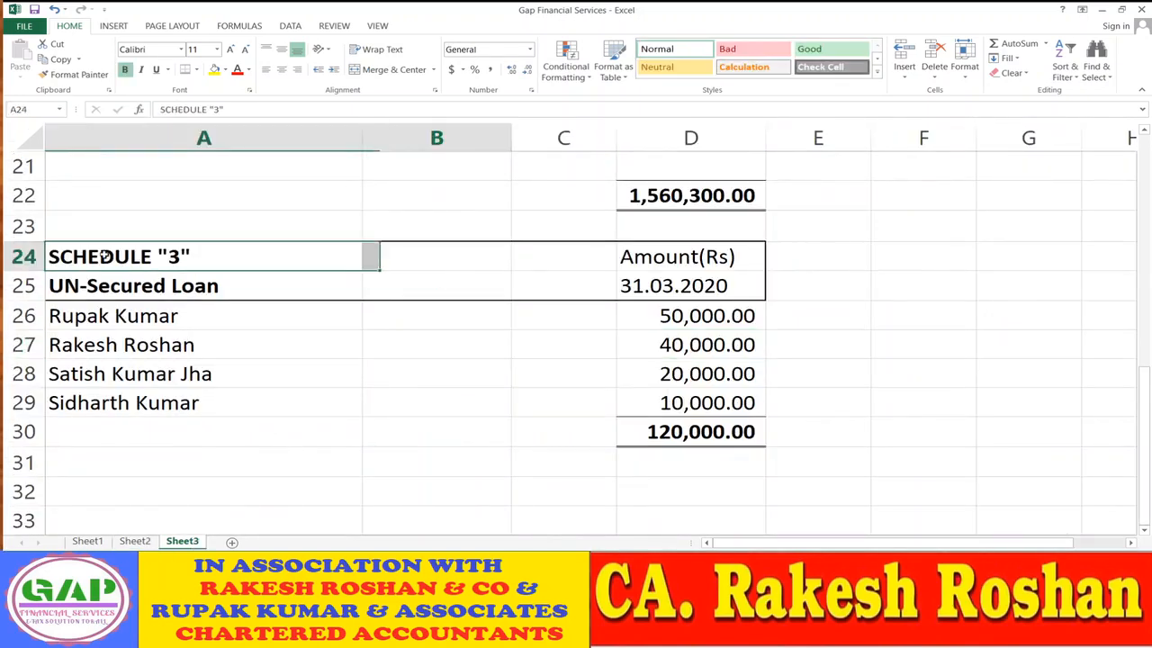
key(shift+Right)
key(shift+Right)
key(shift+Down)
key(shift+Down)
key(shift+Down)
key(shift+Down)
key(shift+Down)
key(shift+Down)
key(shift+Down)
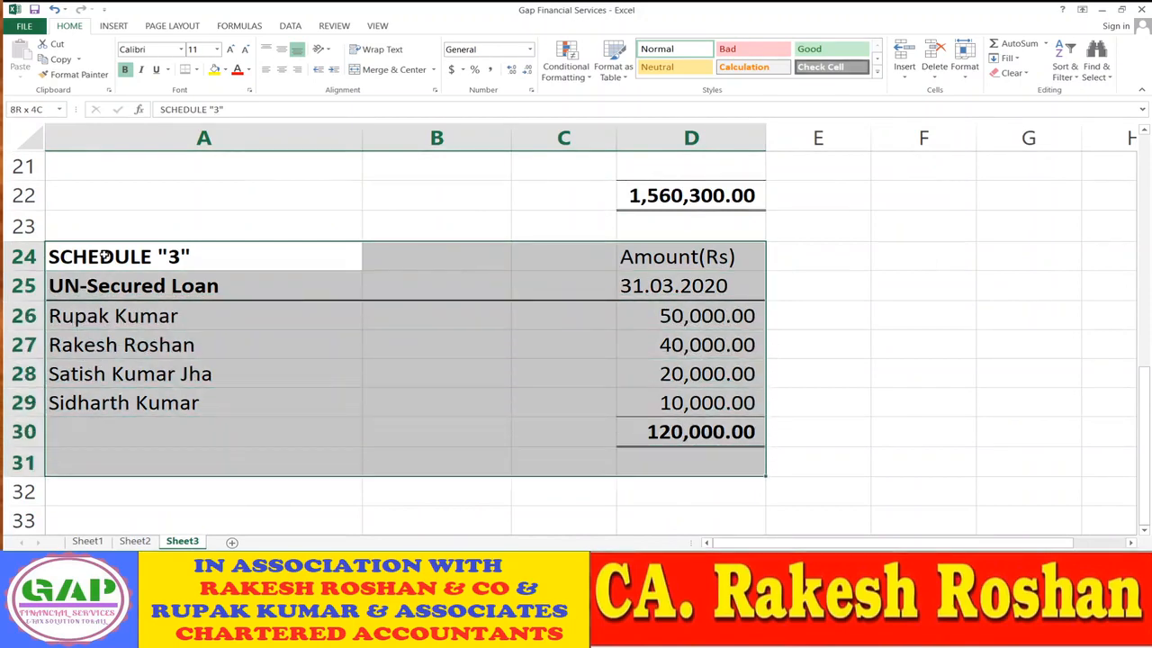
key(shift+Up)
key(ctrl+c)
key(Down)
key(Down)
key(Down)
key(Down)
key(Down)
key(Down)
key(Down)
key(Down)
key(Down)
key(Down)
key(Down)
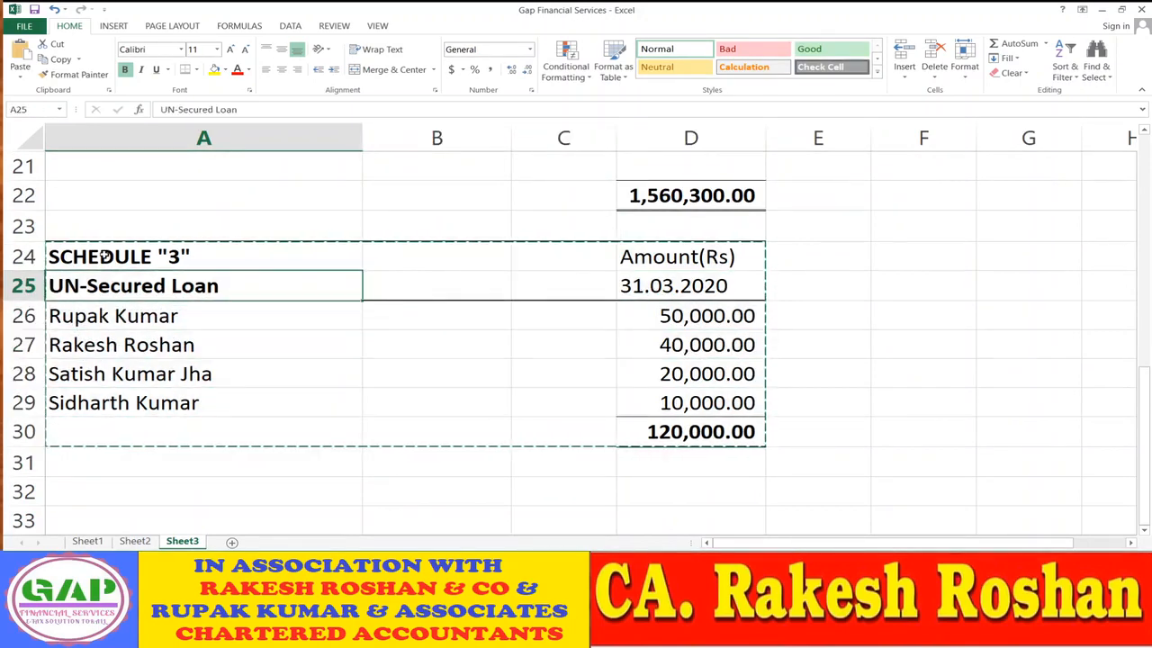
key(Up)
key(Up)
key(Up)
key(Up)
key(Down)
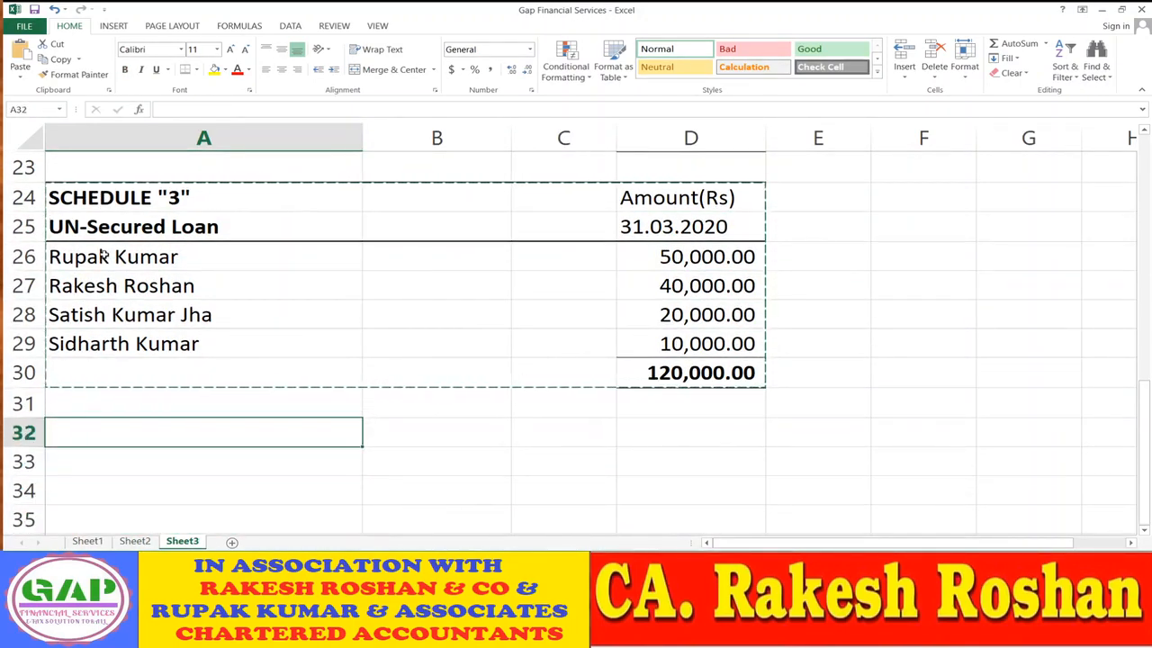
key(ctrl+v)
key(Up)
key(Down)
key(Down)
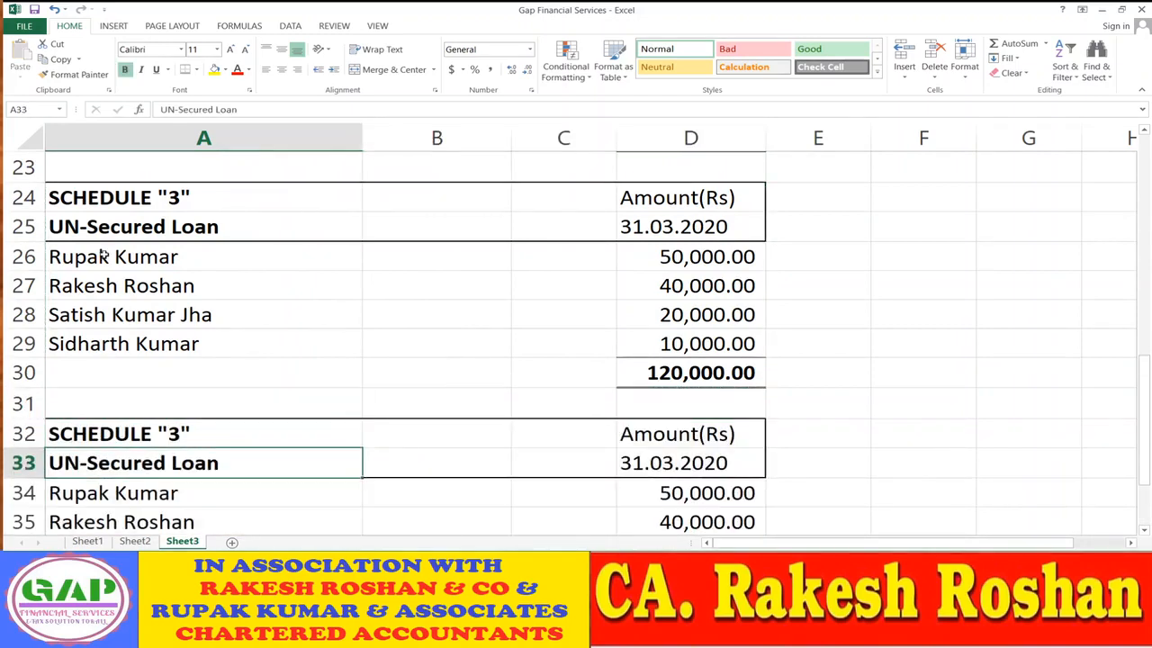
key(Up)
- Renumber the duplicated heading in A32 to SCHEDULE "4"
key(F2)
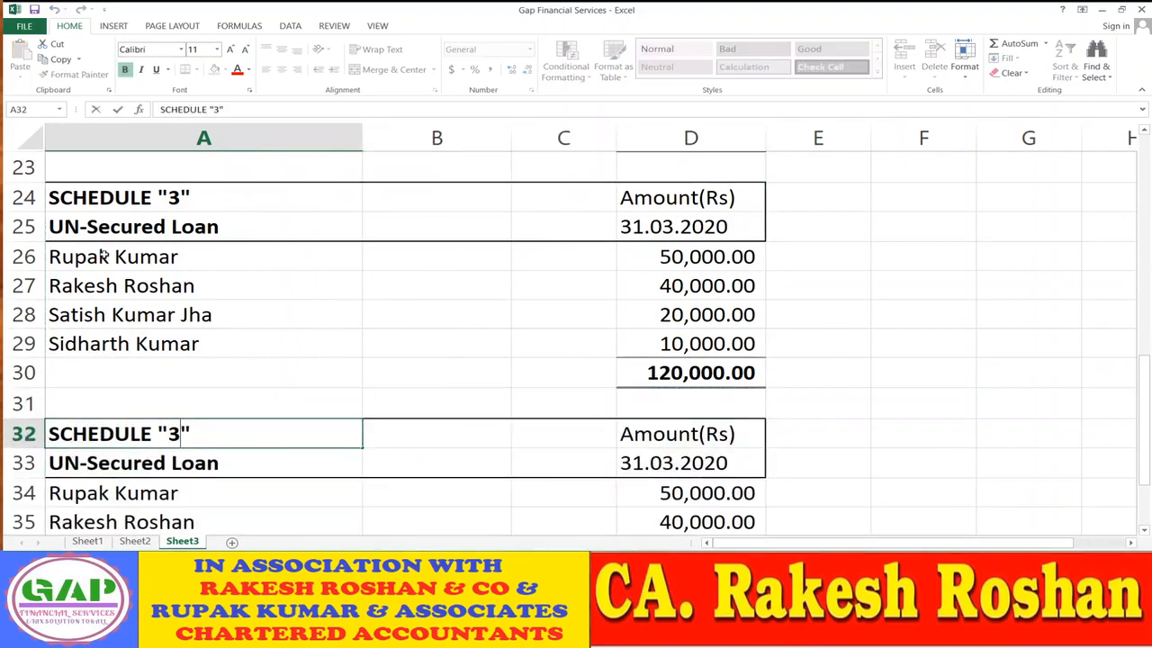
key(BackSpace)
text(4)
key(Return)
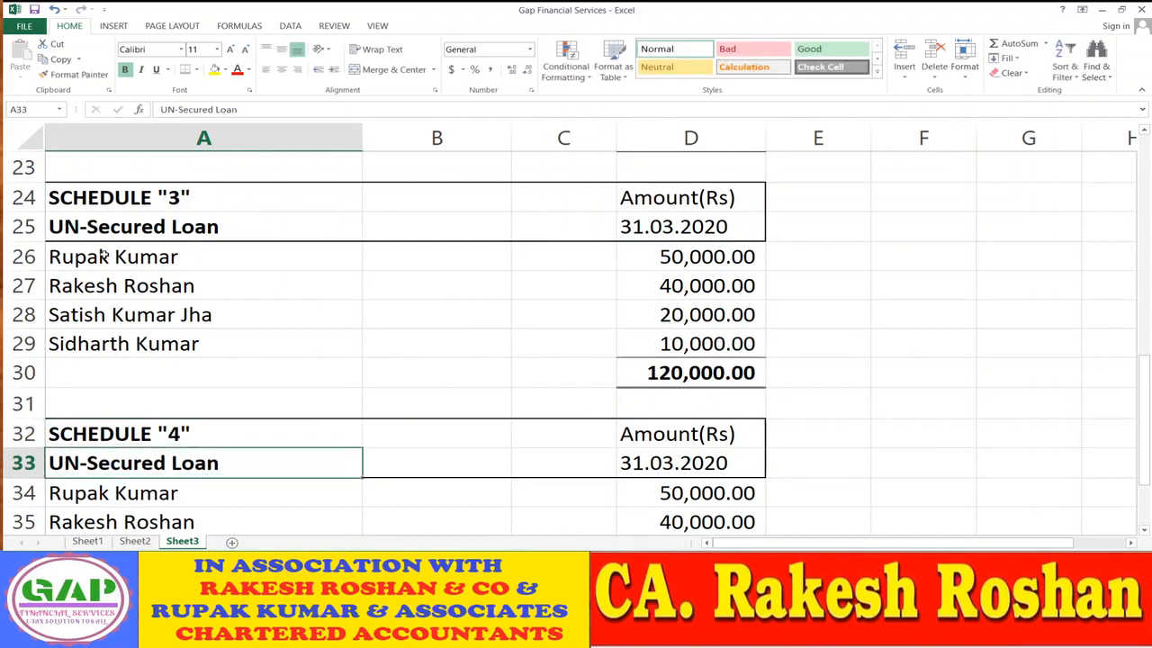
key(Up)
key(Down)
- Enter Sundry Creditors as the title in A33 and review the Schedule 4 rows
text(Su)
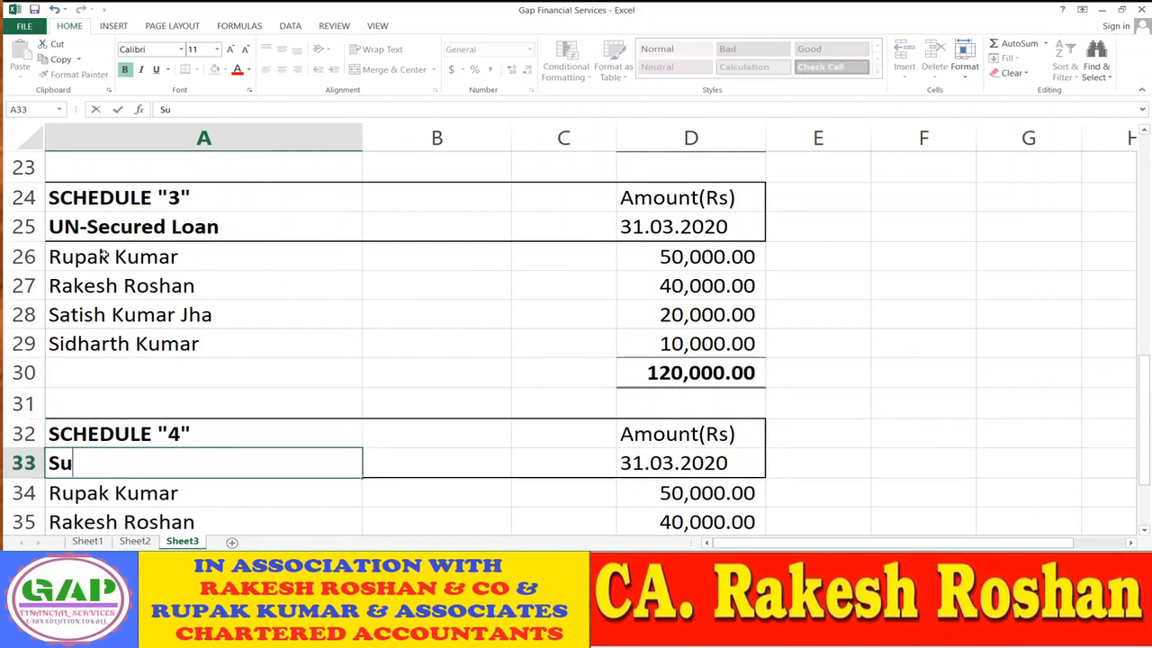
text(ndry Credi)
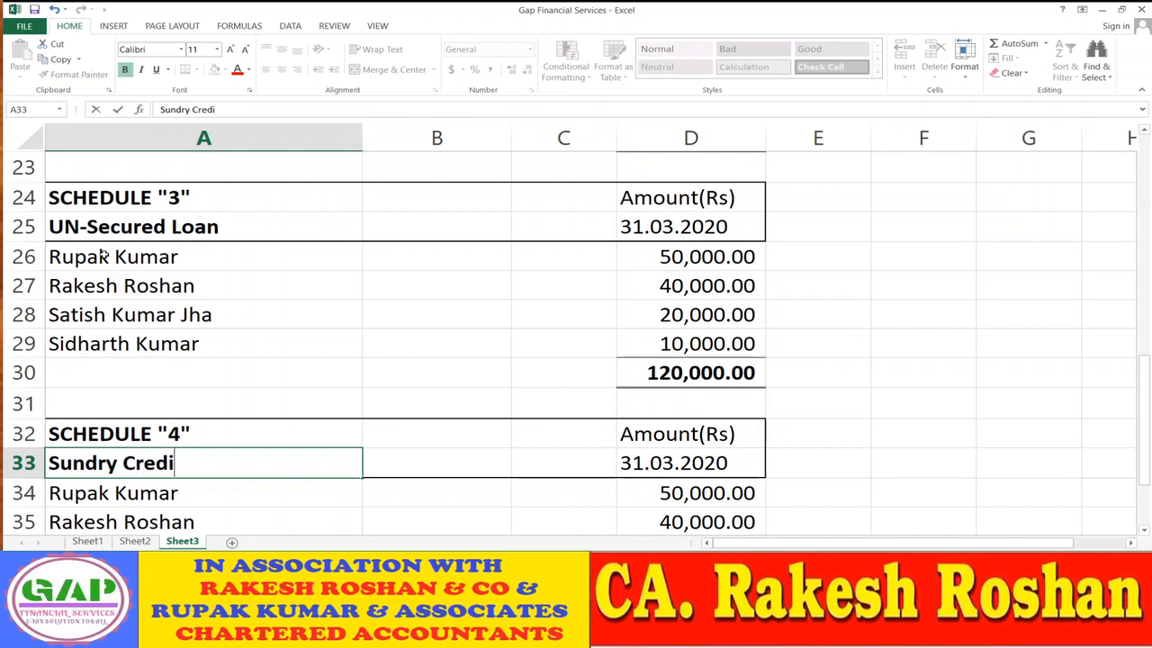
text(tors)
key(Return)
key(Up)
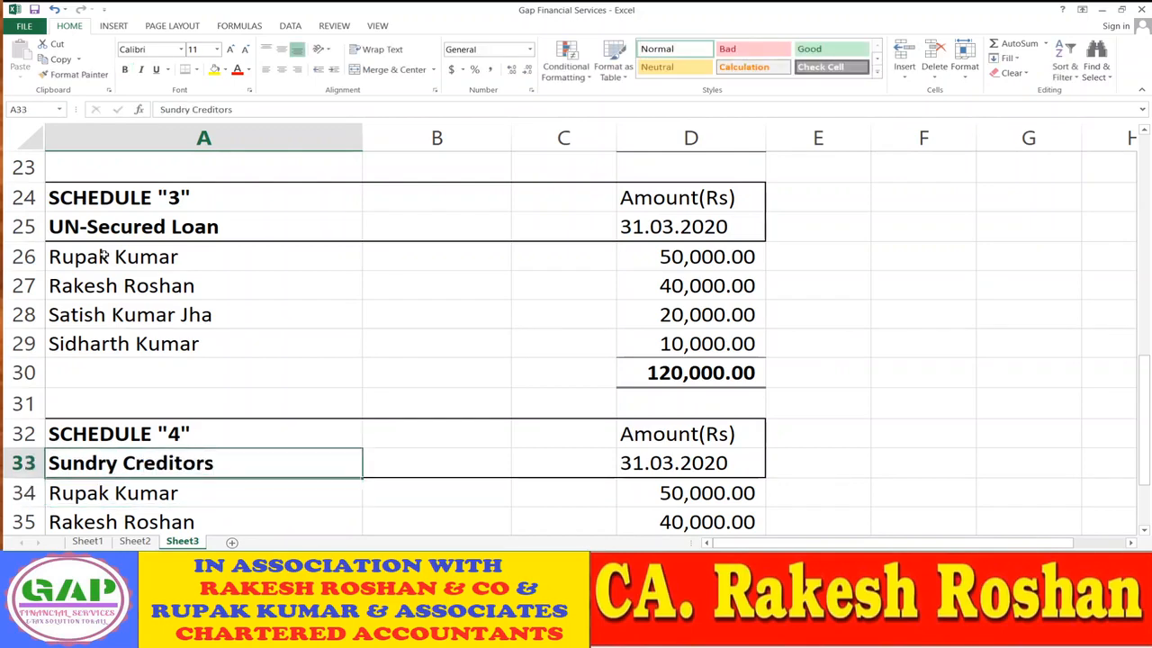
key(Right)
key(Down)
key(Down)
key(Down)
key(Down)
key(Down)
key(Down)
key(Down)
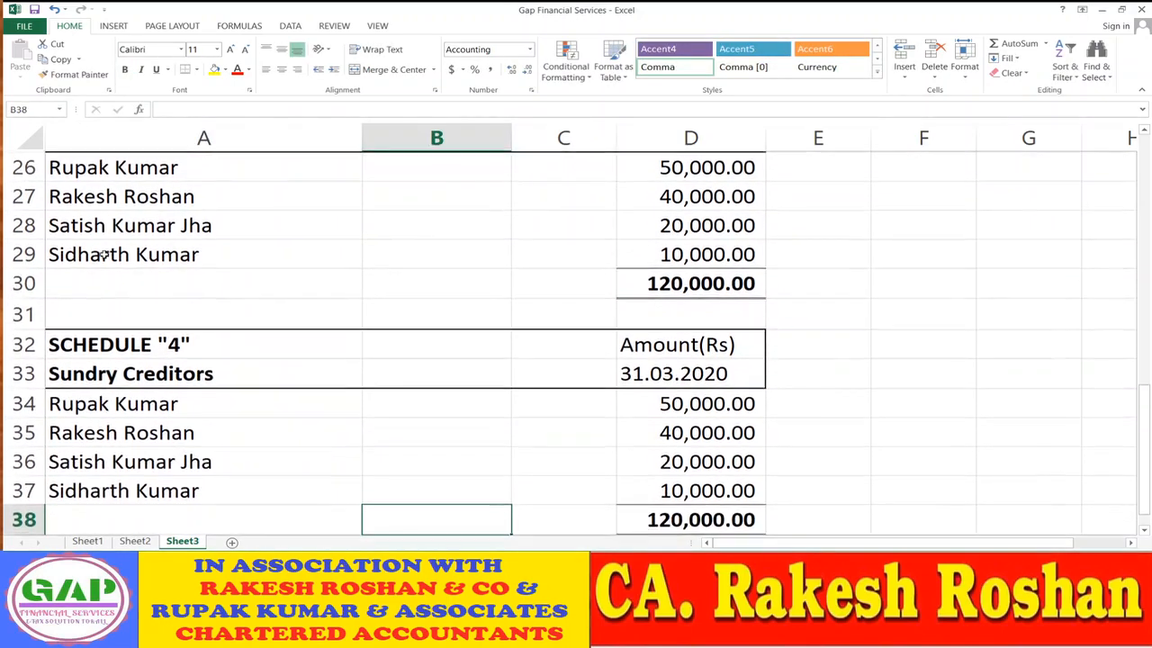
key(Up)
key(Up)
key(Up)
key(Up)
key(Up)
key(Up)
key(Down)
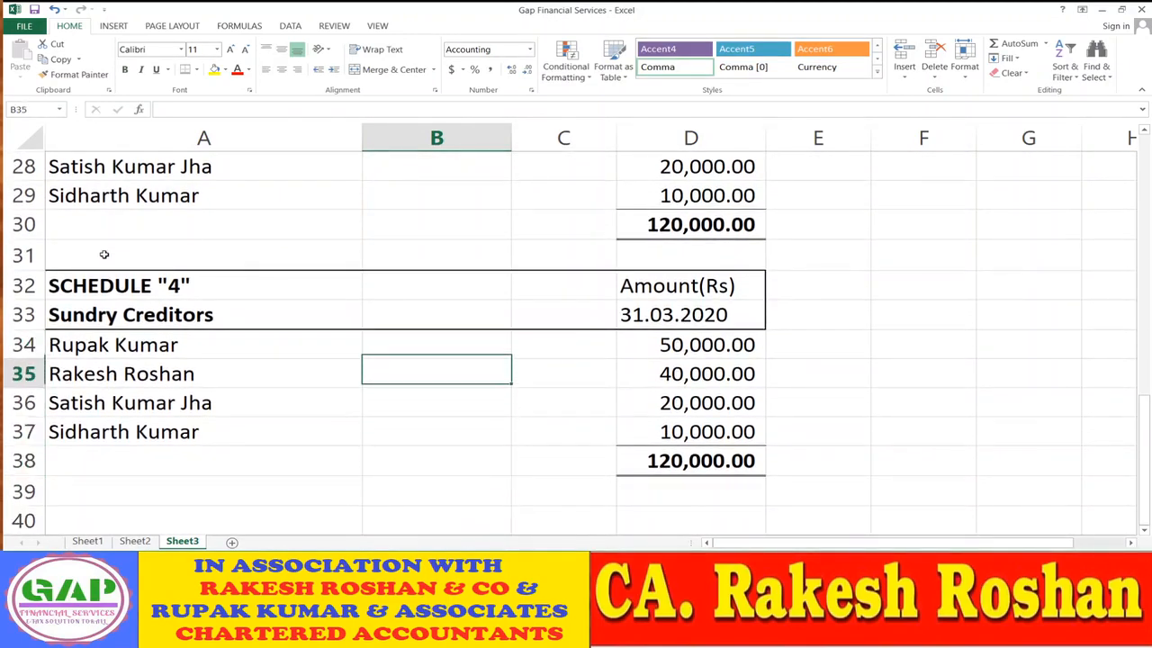
key(Up)
key(Left)
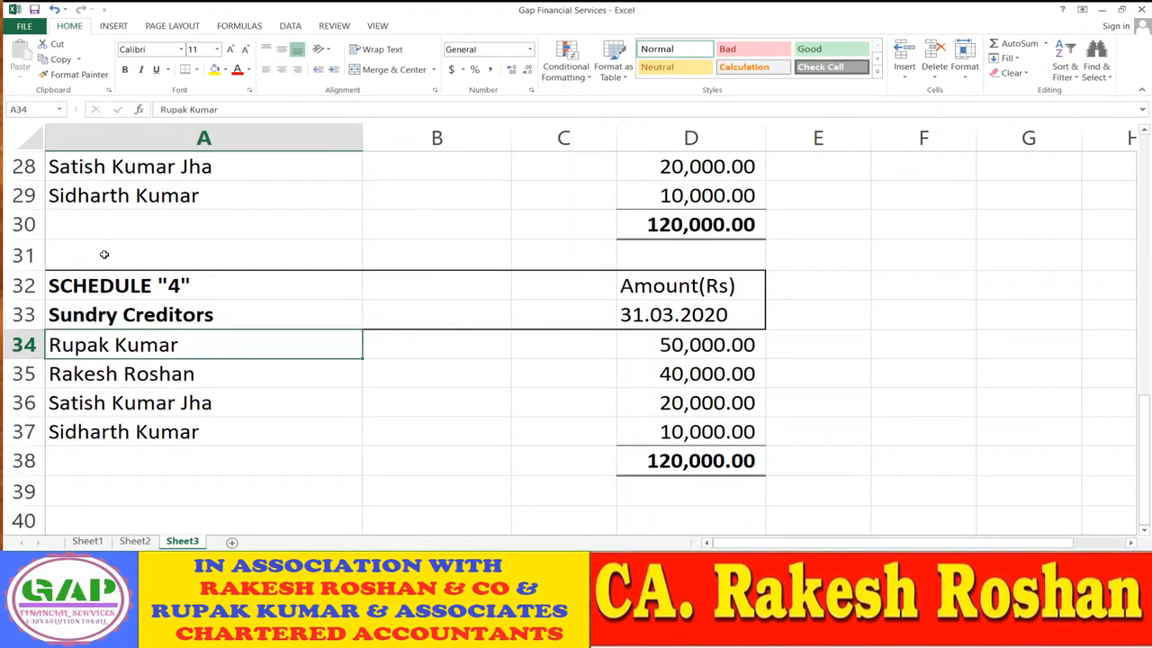
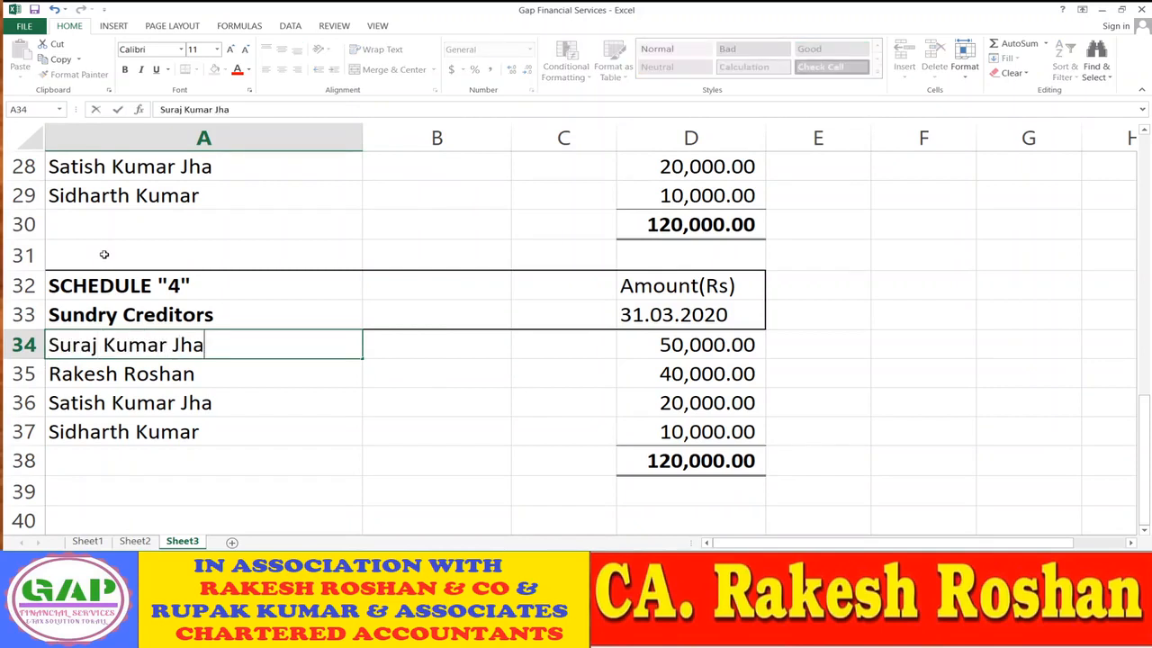
- Replace the four names in A34:A37 with the new creditors' names
key(Return)
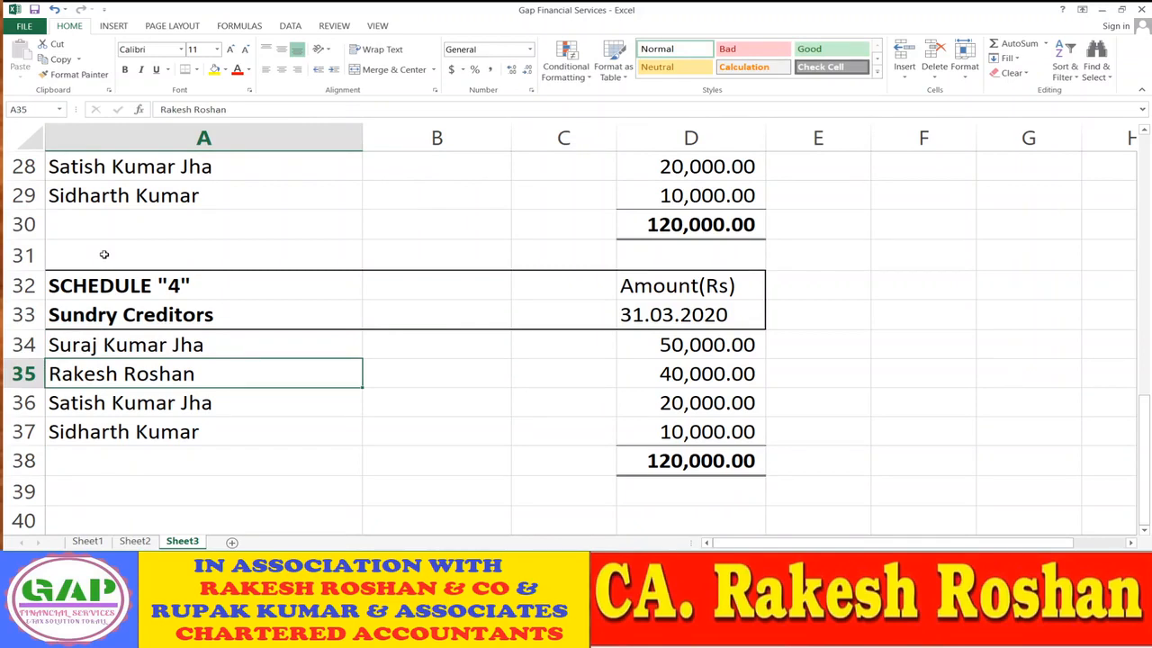
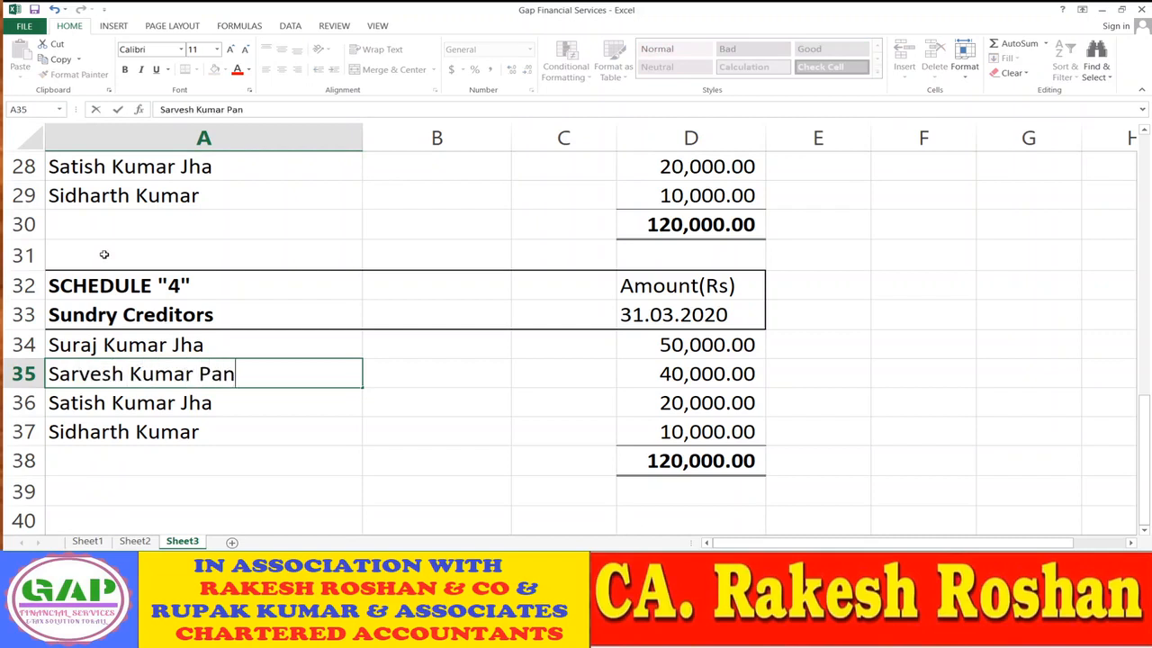
key(Return)
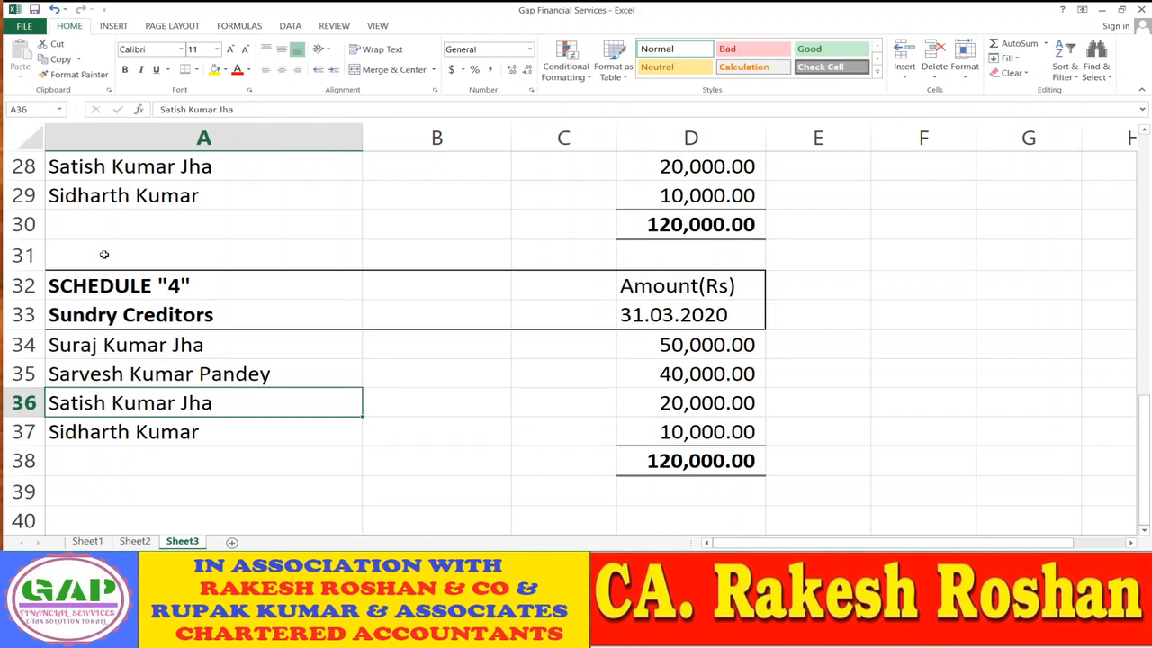
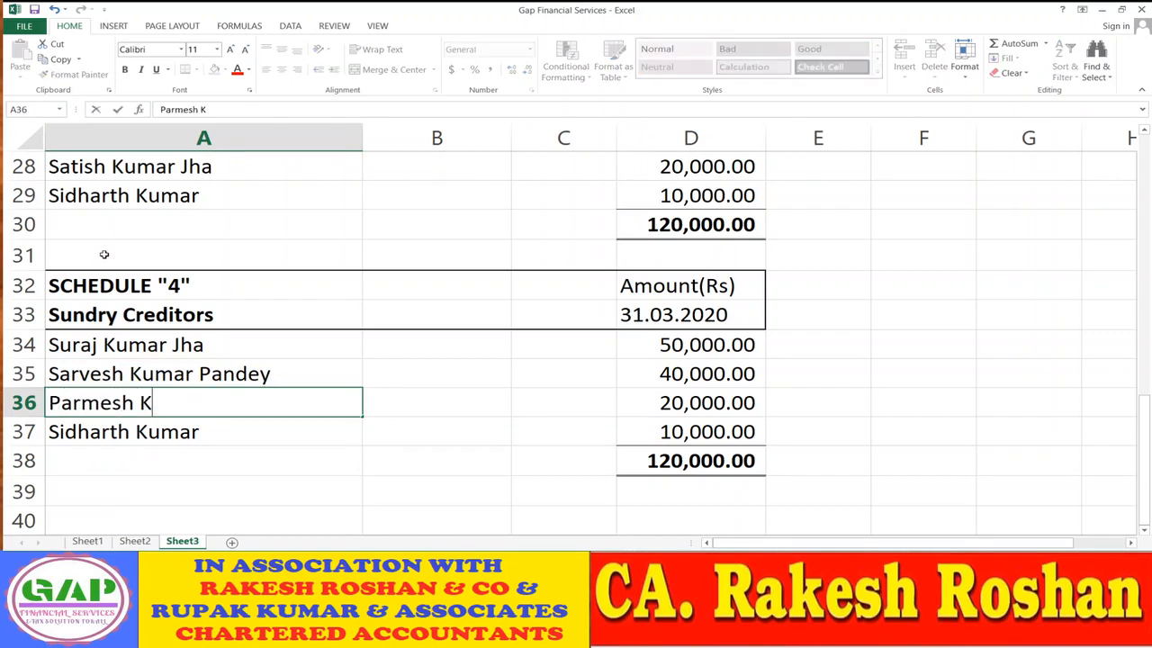
key(Return)
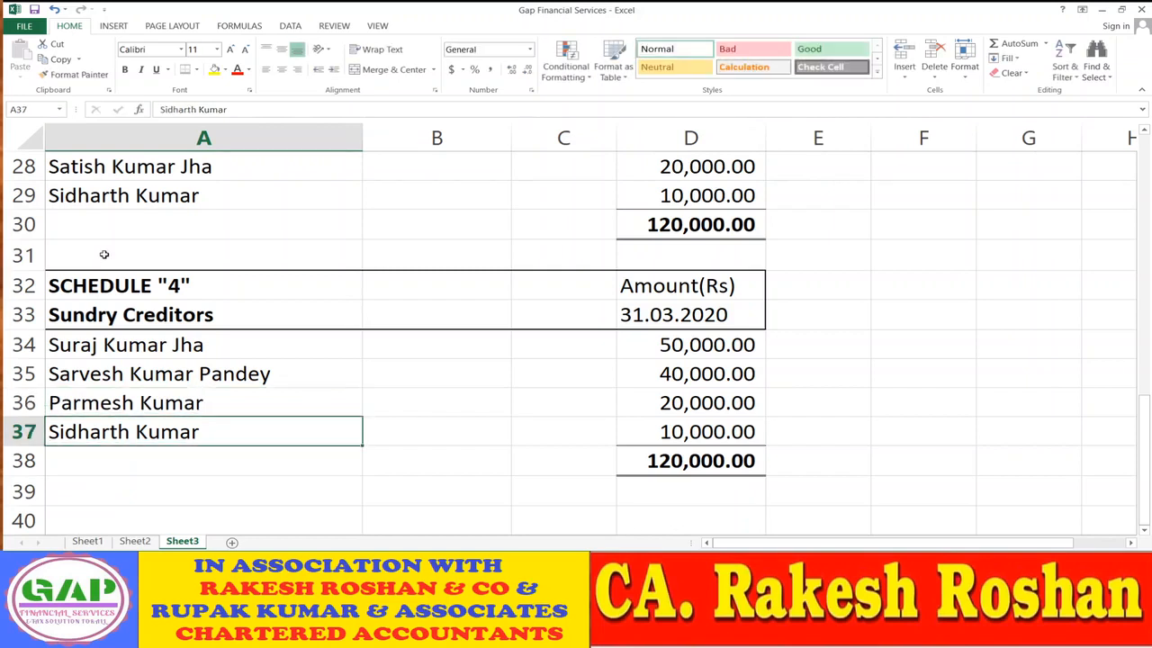
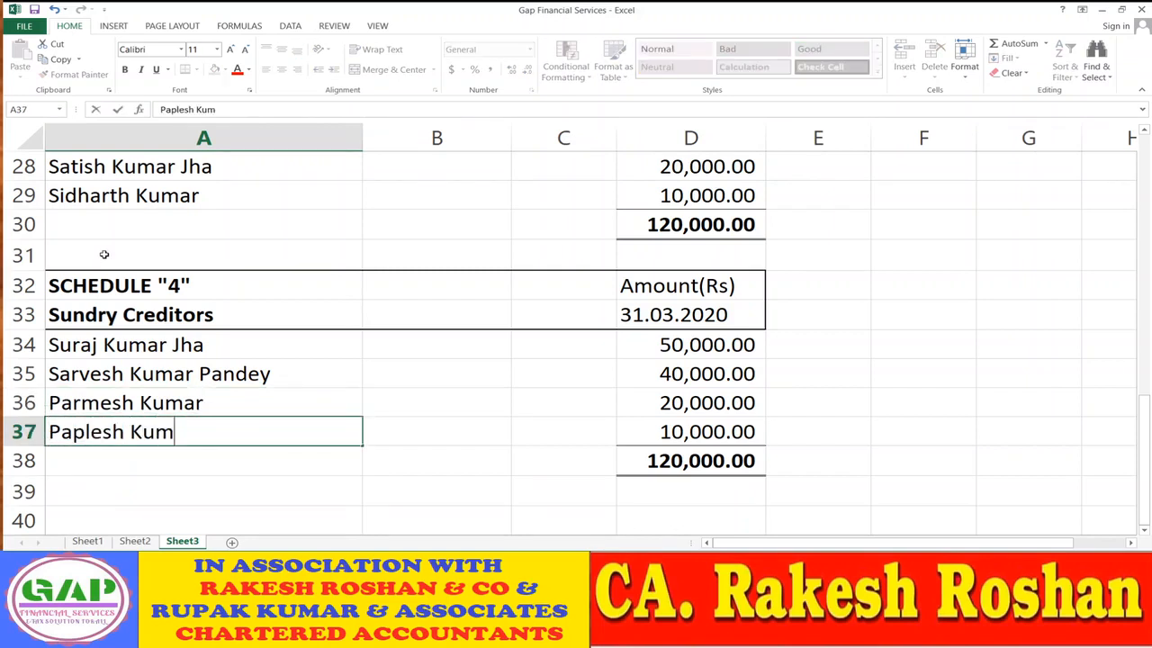
key(Return)
- Enter creditor amounts 30,000, 20,000, 85,000 and 35,000 in D34:D37
key(Up)
key(Up)
key(Up)
key(Up)
key(Right)
key(Right)
key(Right)
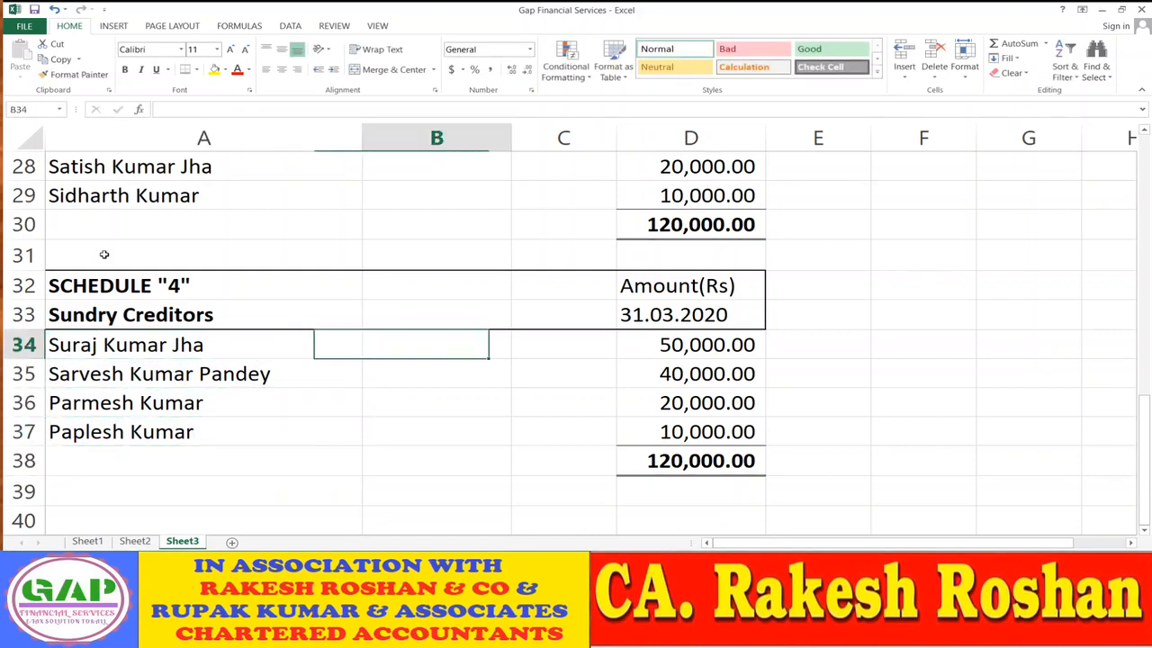
text(30,000)
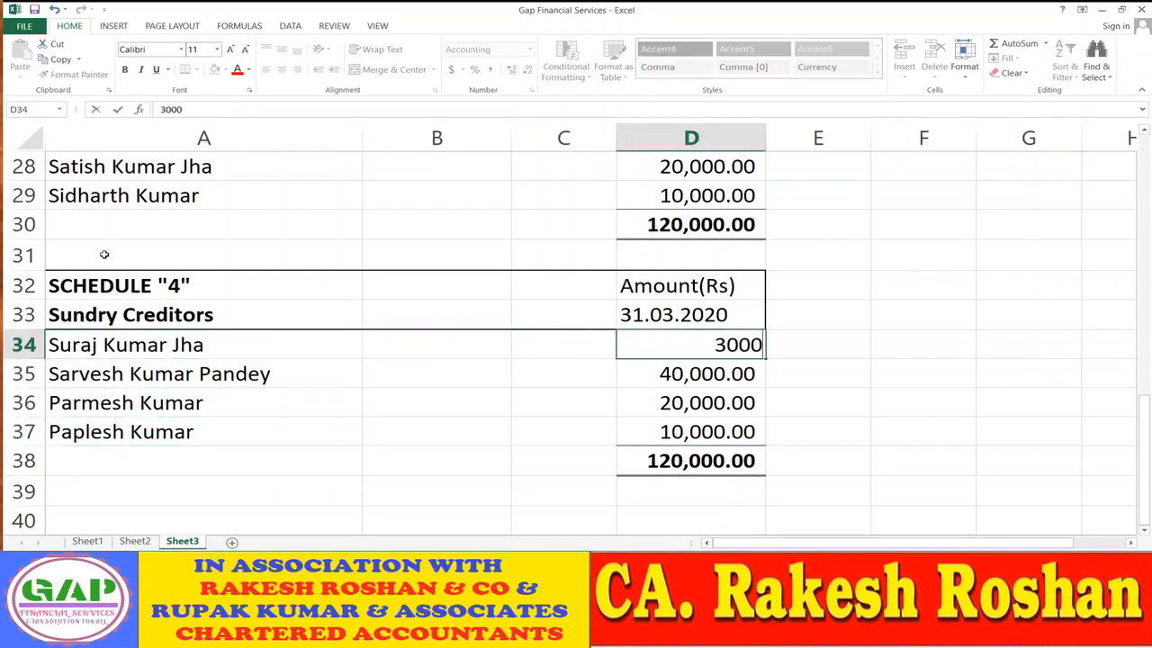
key(Return)
text(20000)
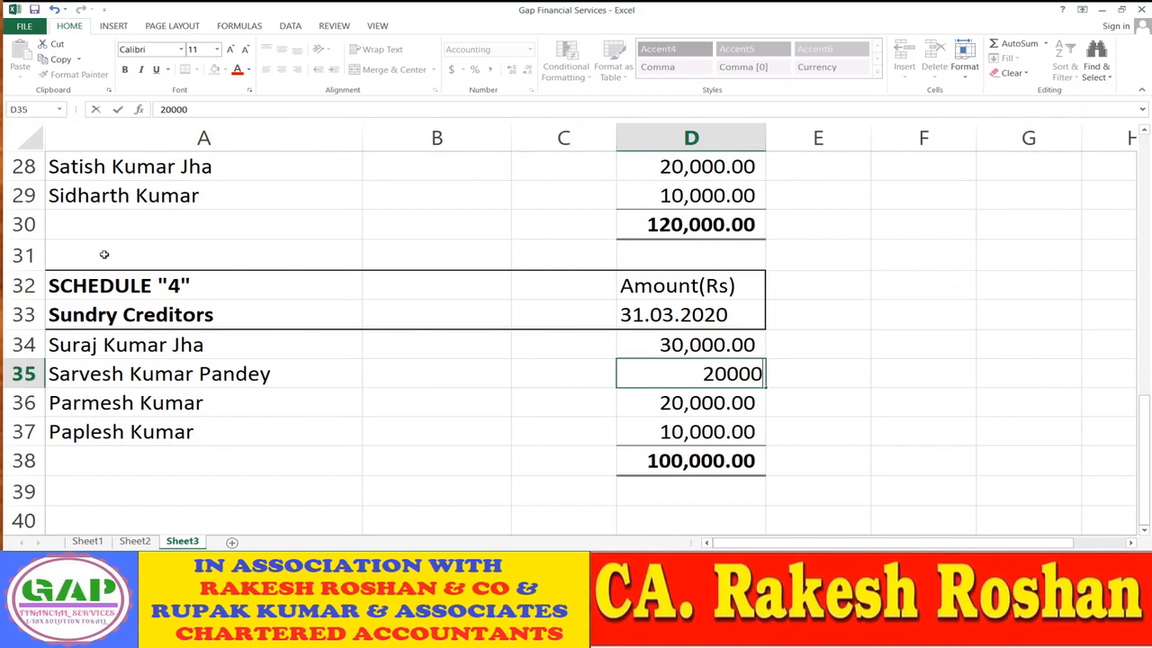
key(Return)
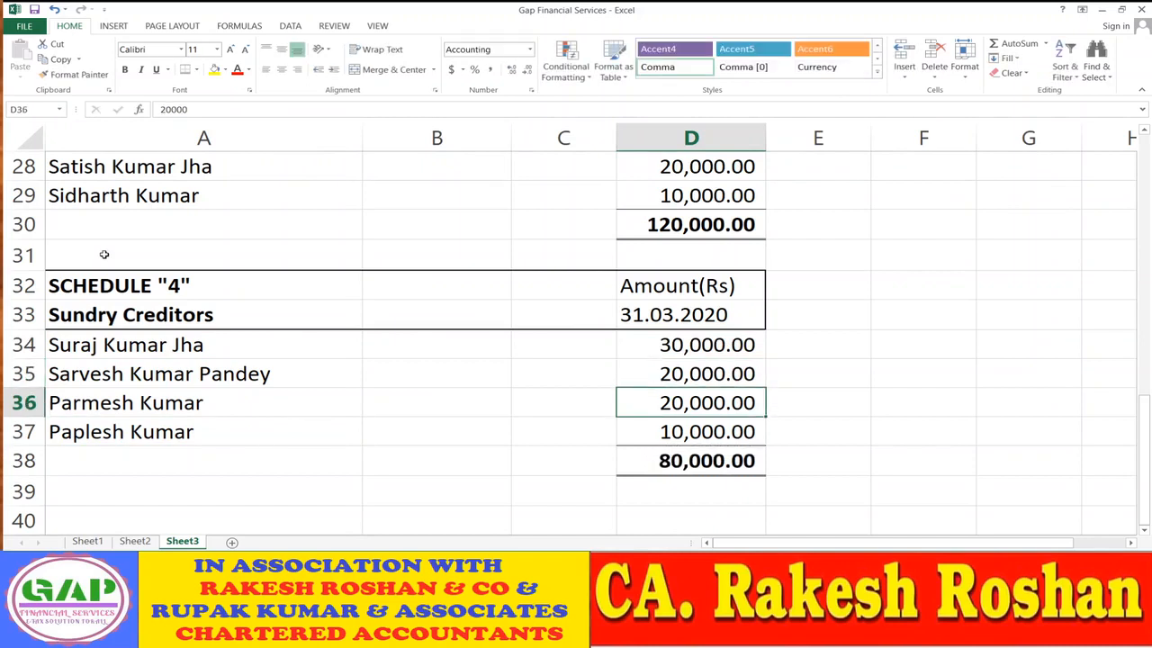
text(85000)
key(Return)
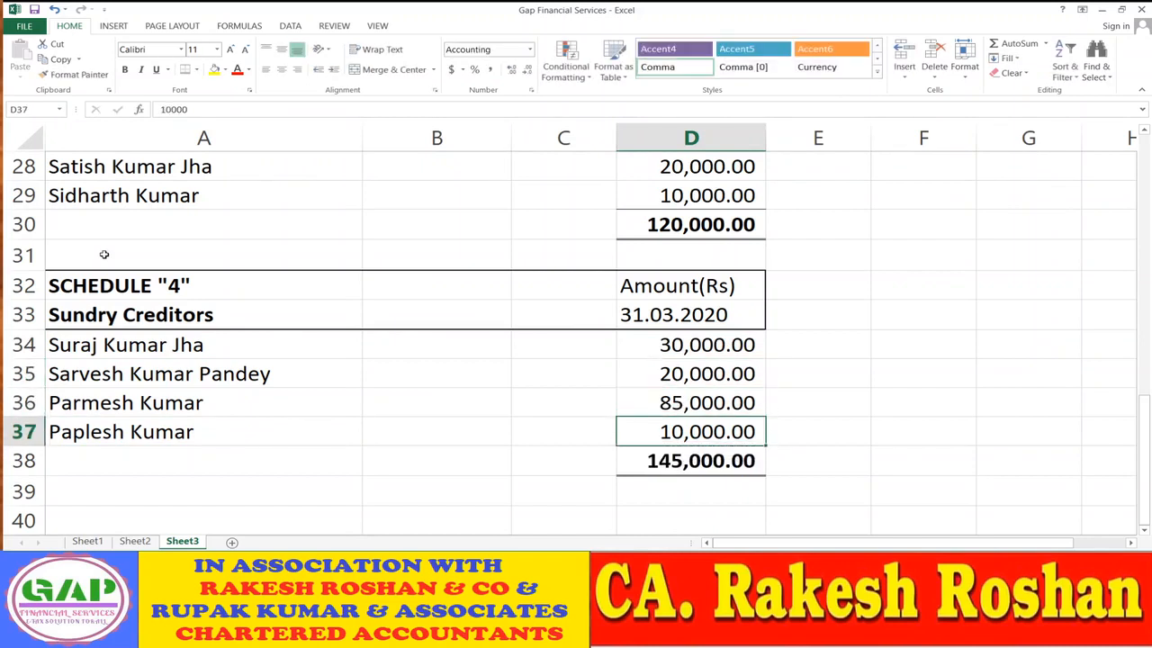
text(300)
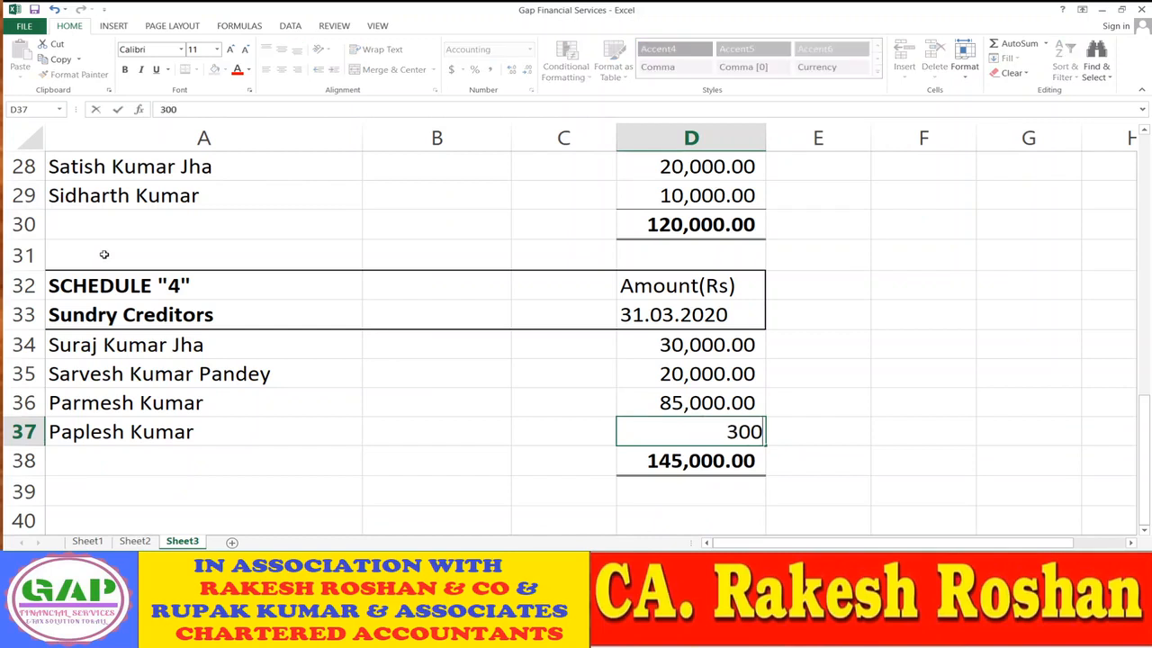
key(BackSpace)
key(BackSpace)
text(5000)
key(Return)
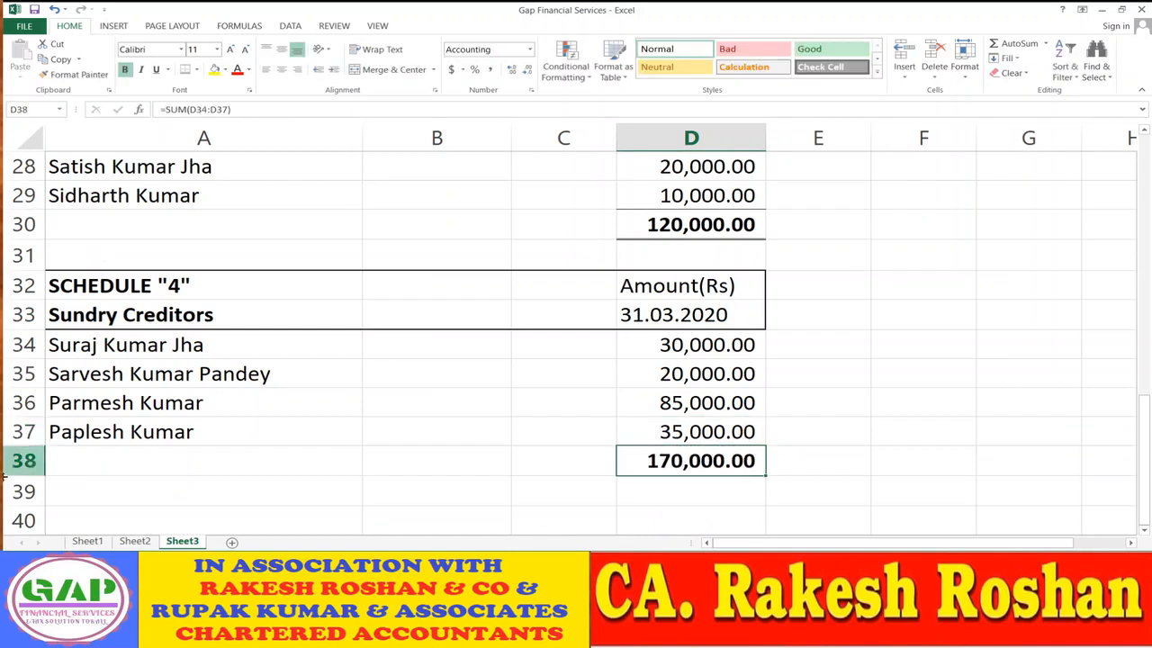
- Link Sheet2's C17 to the Schedule 4 total in Sheet3 D38
click(136, 541)
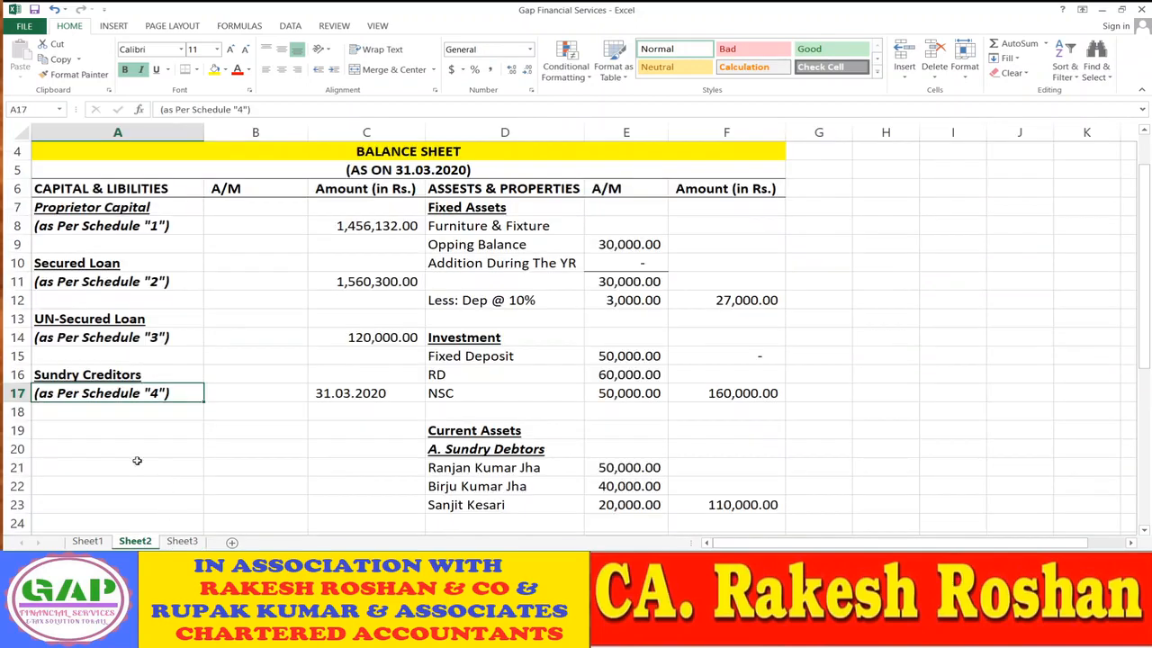
click(395, 400)
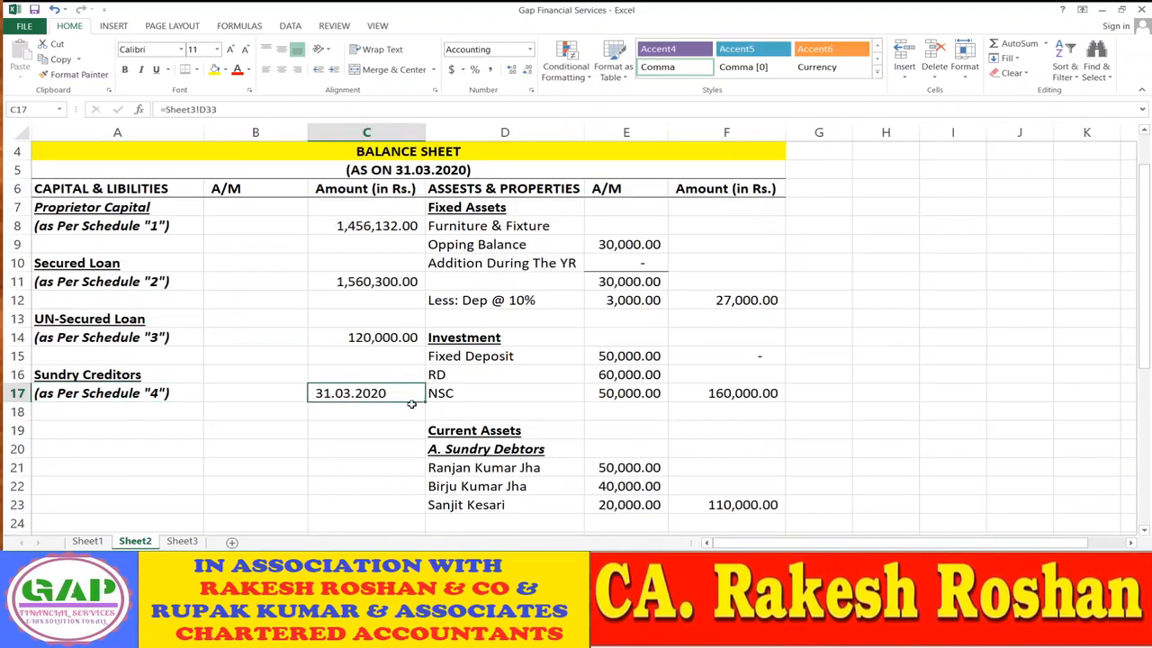
text(=)
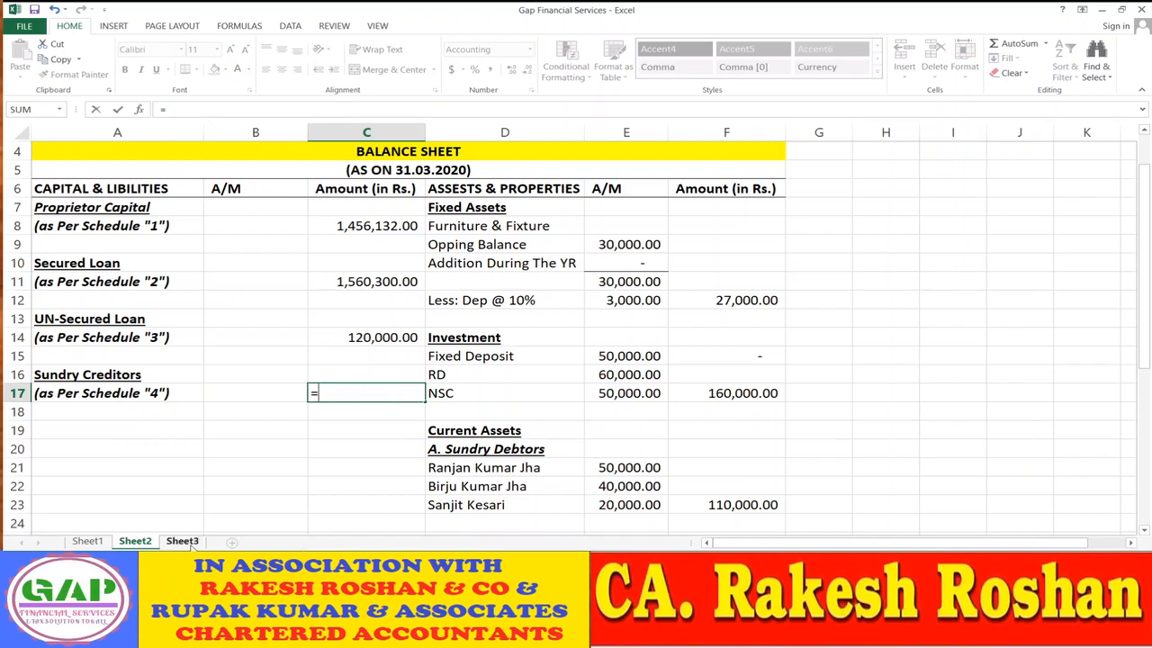
click(182, 542)
click(688, 461)
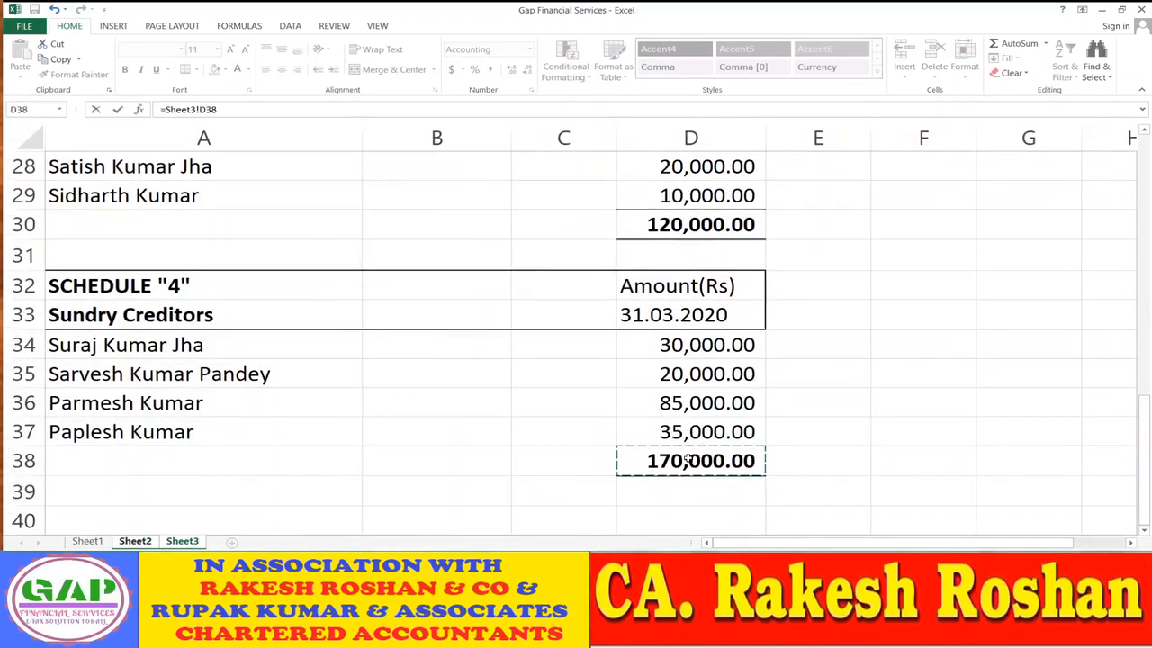
key(Return)
- Trace C17 to its source cell with Ctrl+[, then return to Schedule 4 on Sheet3
key(Up)
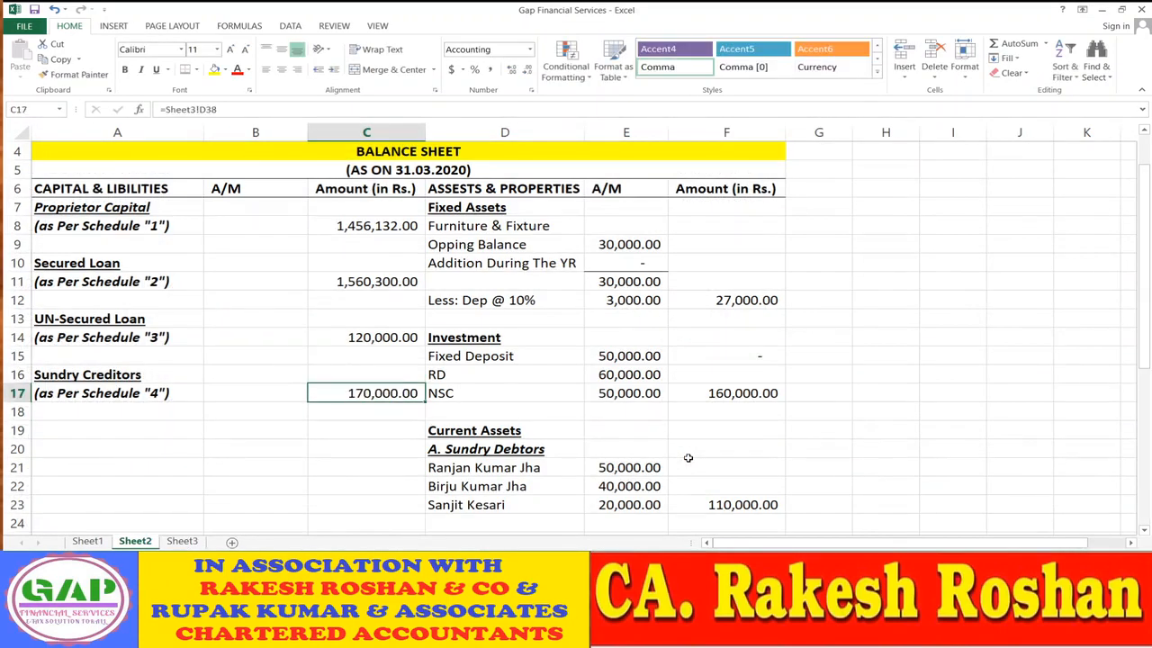
key(Down)
key(Down)
key(Down)
key(Down)
key(Down)
key(Down)
key(Down)
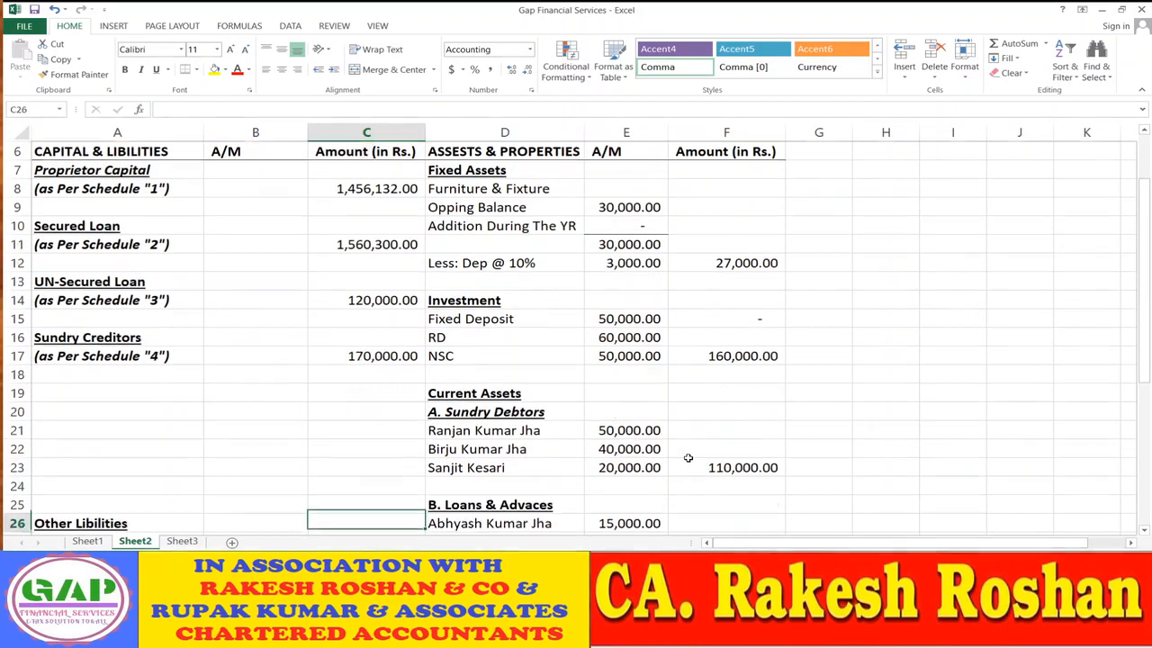
key(Up)
key(Up)
key(Up)
key(Up)
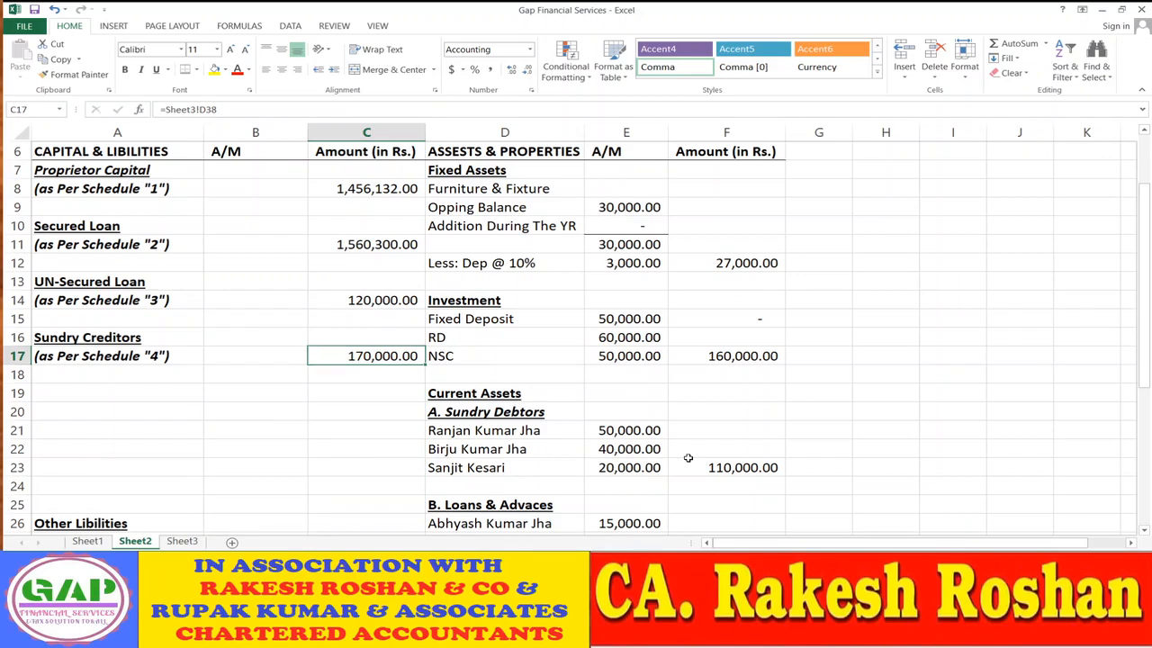
key(ctrl+bracketleft)
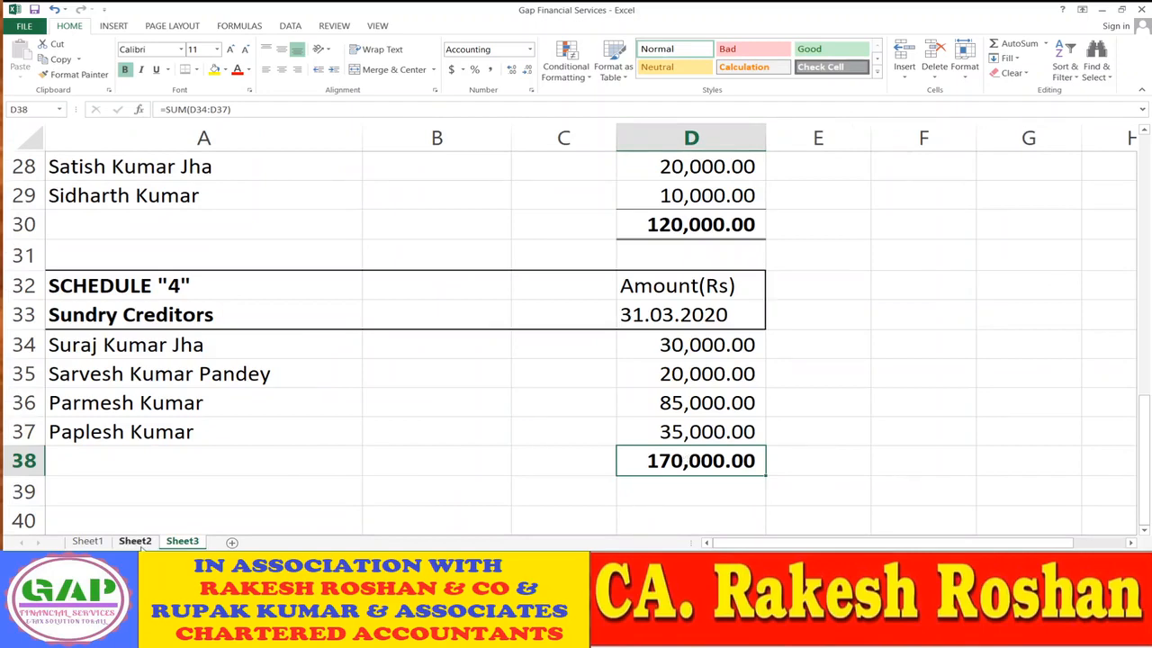
click(140, 545)
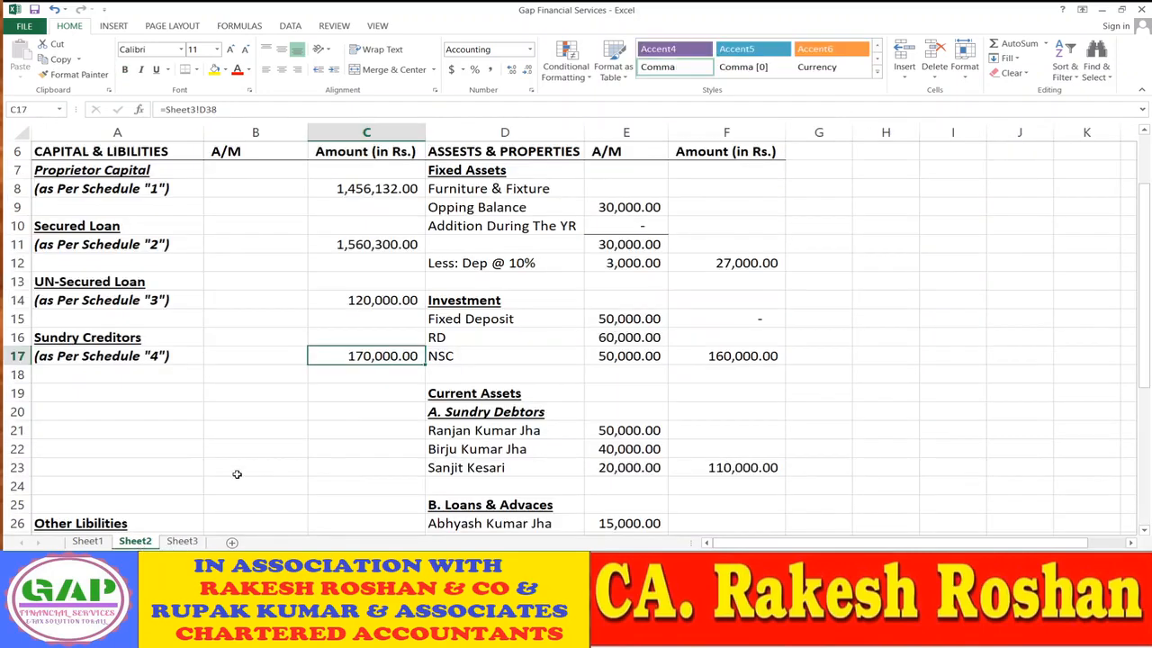
scroll(234, 473, down, 3)
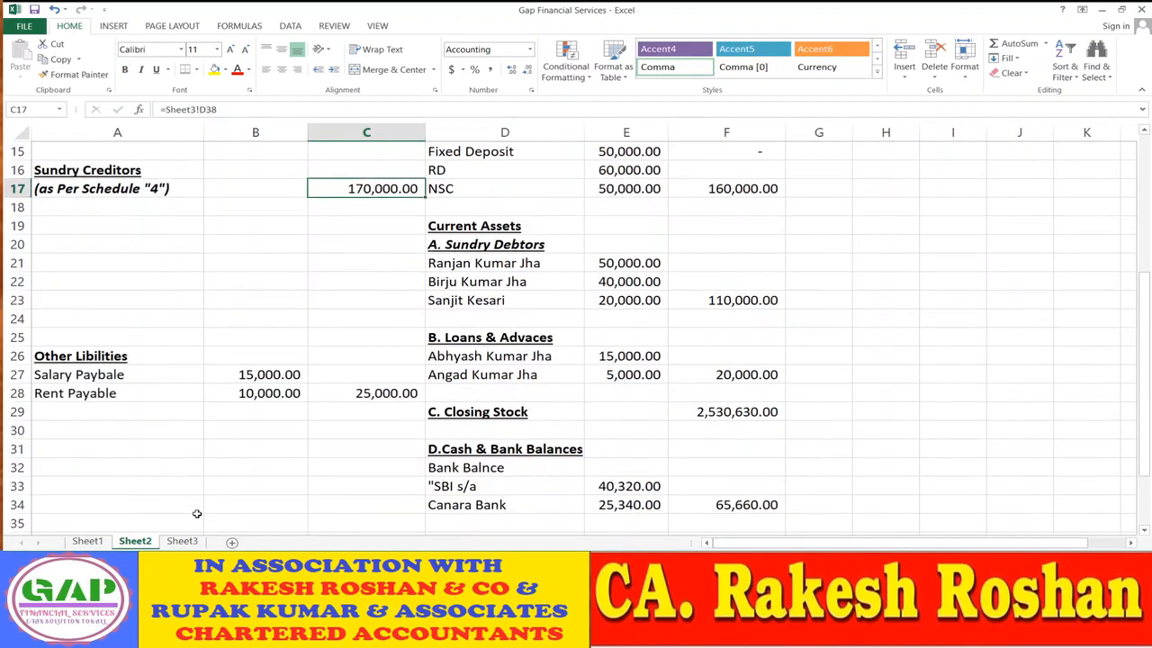
click(191, 544)
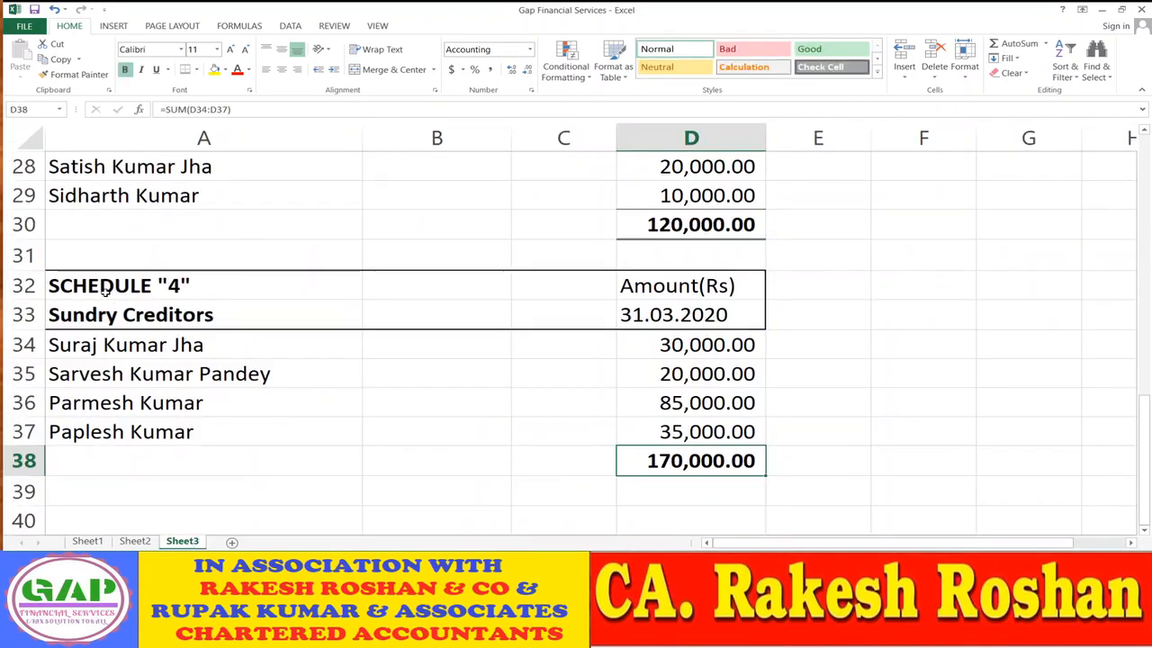
drag(104, 288, 437, 287)
- Copy the Schedule 4 block (A32:D38) on Sheet3 and paste it at A40
key(shift+Right)
key(shift+Right)
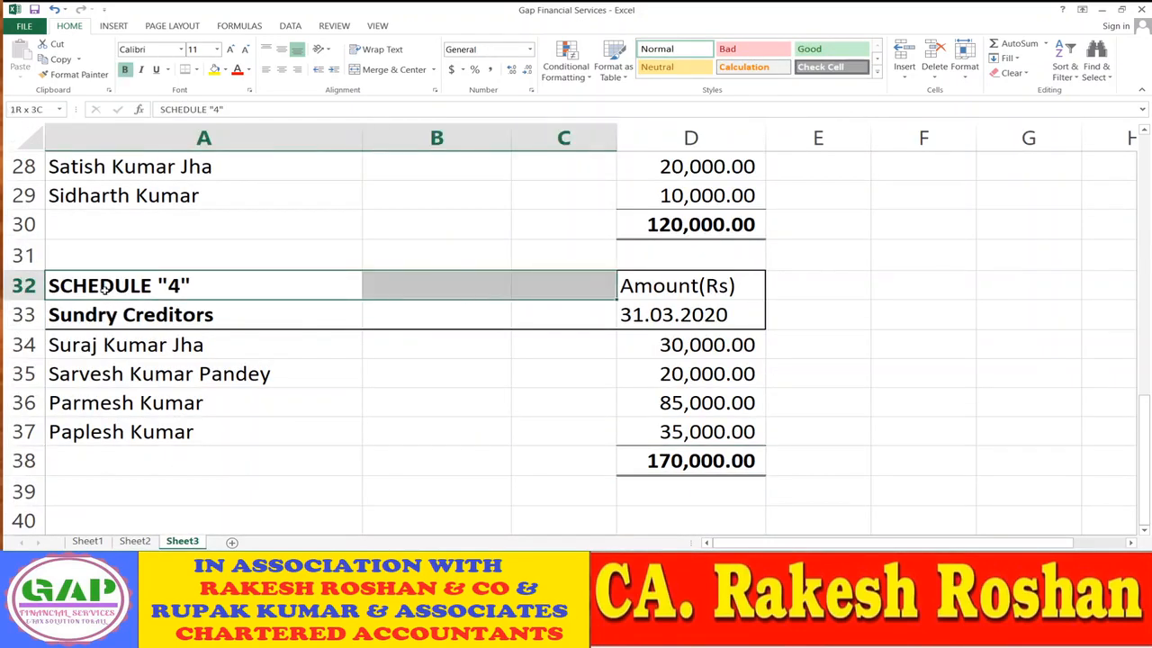
key(shift+Down)
key(shift+Down)
key(shift+Down)
key(shift+Down)
key(shift+Down)
key(shift+Down)
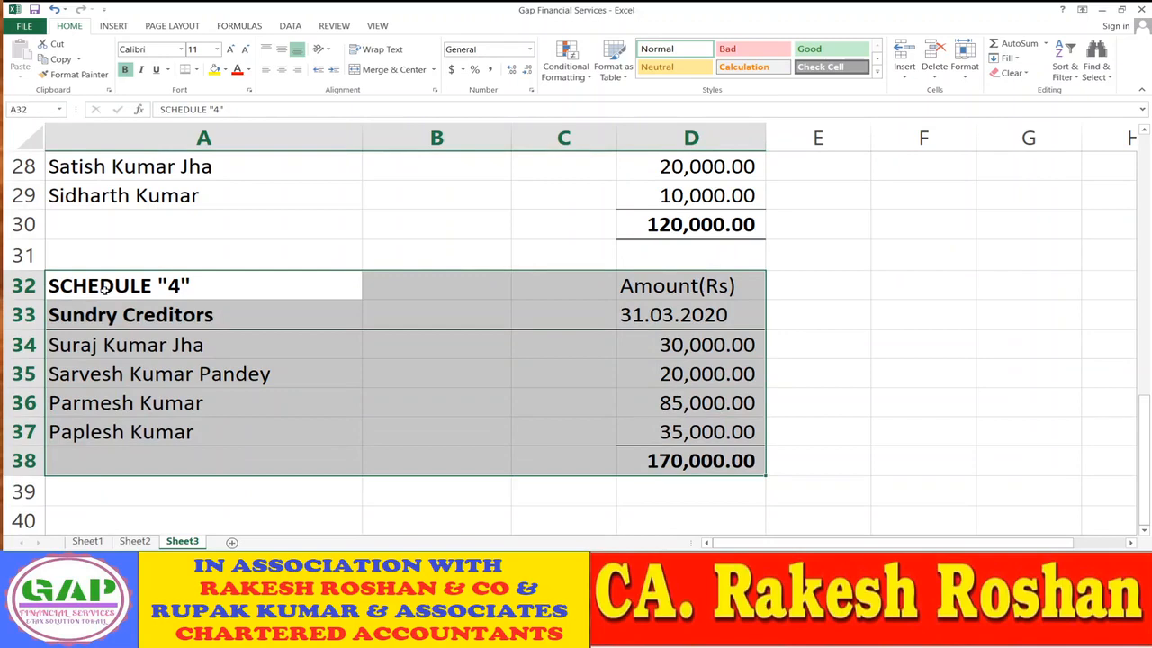
key(ctrl+c)
key(Down)
key(Down)
key(Down)
key(Down)
key(Down)
key(Down)
key(Down)
key(Down)
key(Down)
key(Down)
key(Down)
key(Down)
key(Down)
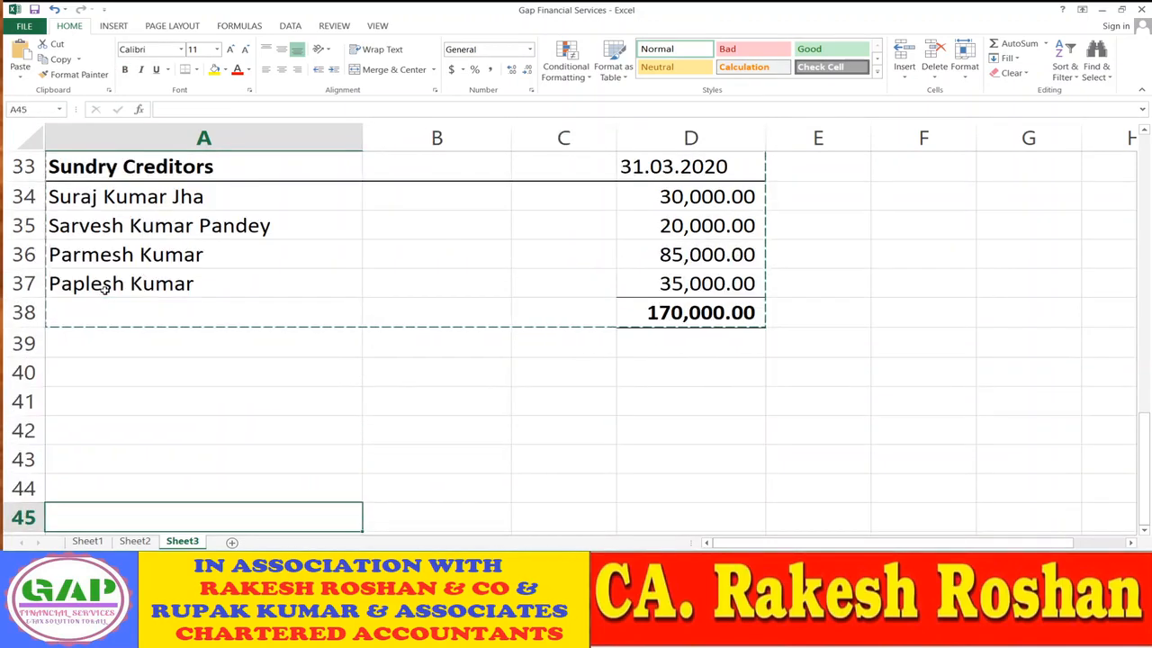
key(Up)
key(Up)
key(Up)
key(Up)
key(Up)
key(shift+Right)
key(shift+Right)
key(shift+Right)
key(shift+Down)
key(shift+Down)
key(shift+Down)
key(shift+Down)
key(shift+Down)
key(Return)
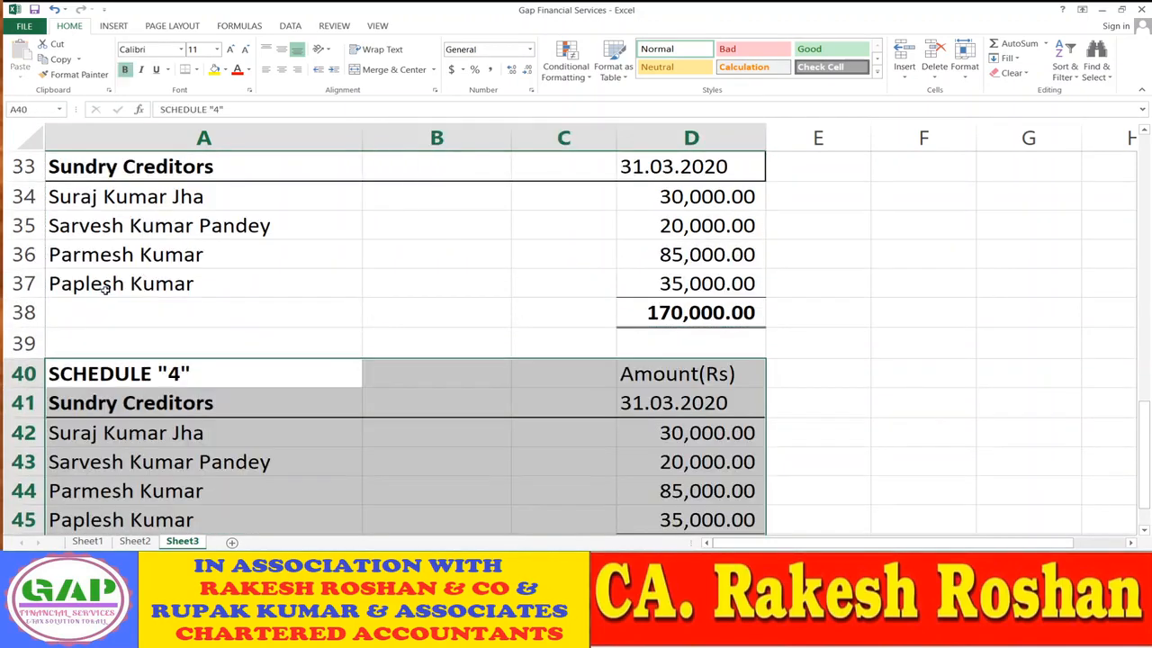
key(Up)
key(Down)
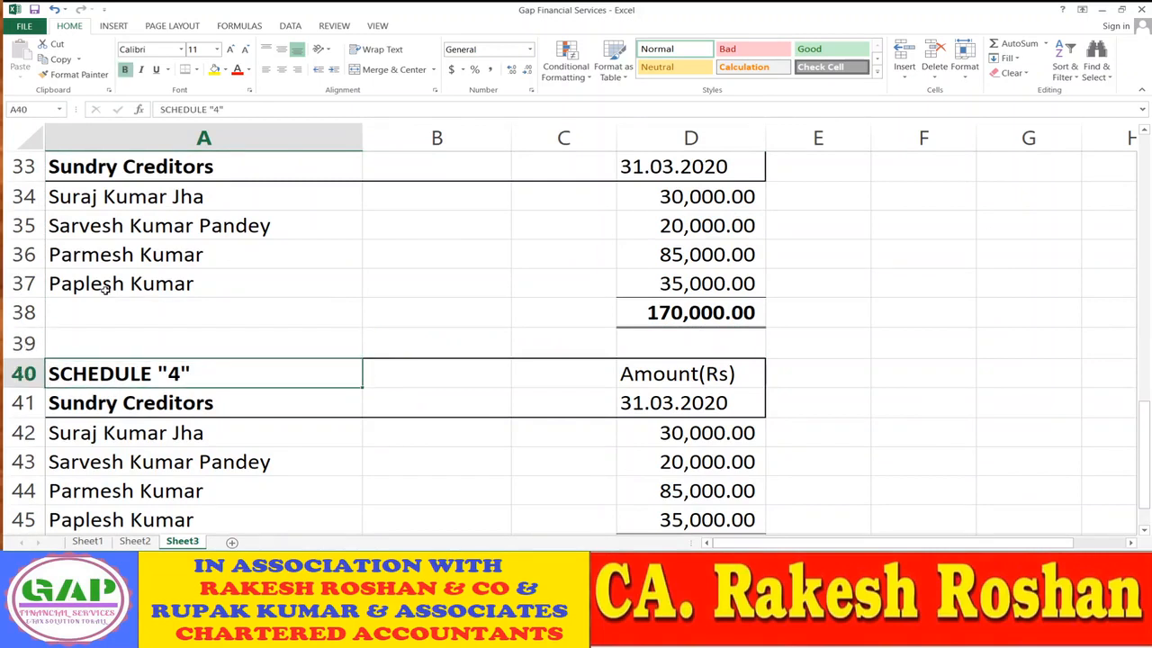
- Change the pasted heading to SCHEDULE "5" and its title to Other Libilities
key(F2)
key(Left)
key(BackSpace)
text(5)
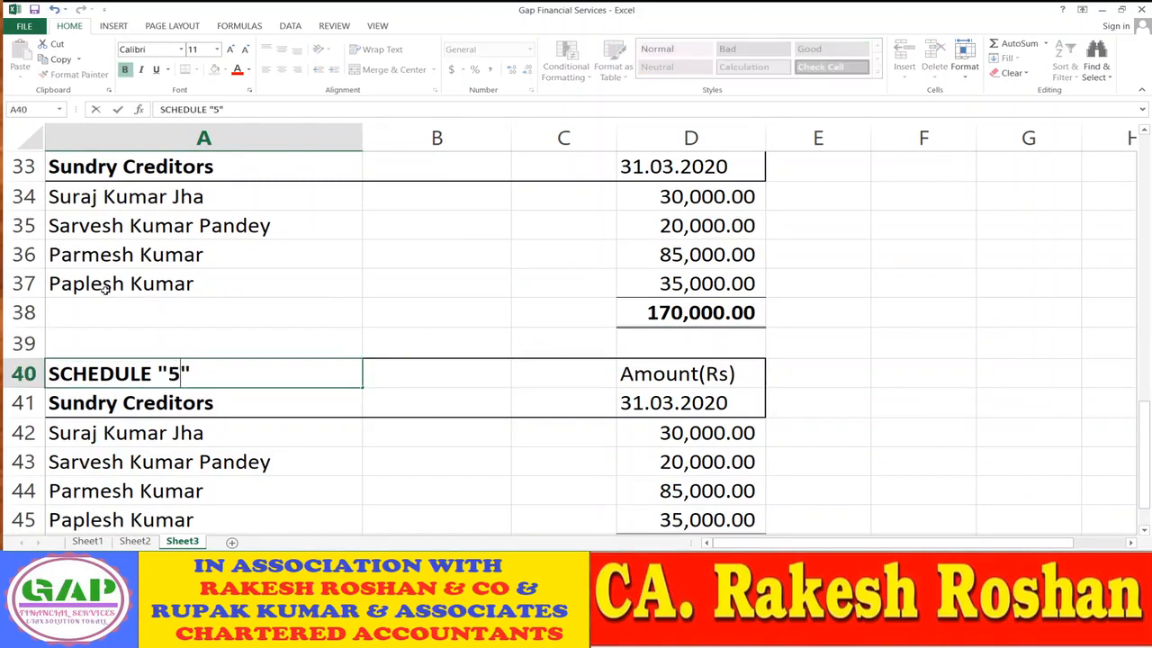
key(Return)
key(F2)
key(BackSpace)
key(BackSpace)
key(BackSpace)
key(BackSpace)
key(BackSpace)
key(BackSpace)
key(BackSpace)
key(BackSpace)
key(BackSpace)
key(BackSpace)
key(BackSpace)
key(BackSpace)
key(BackSpace)
key(BackSpace)
key(BackSpace)
key(BackSpace)
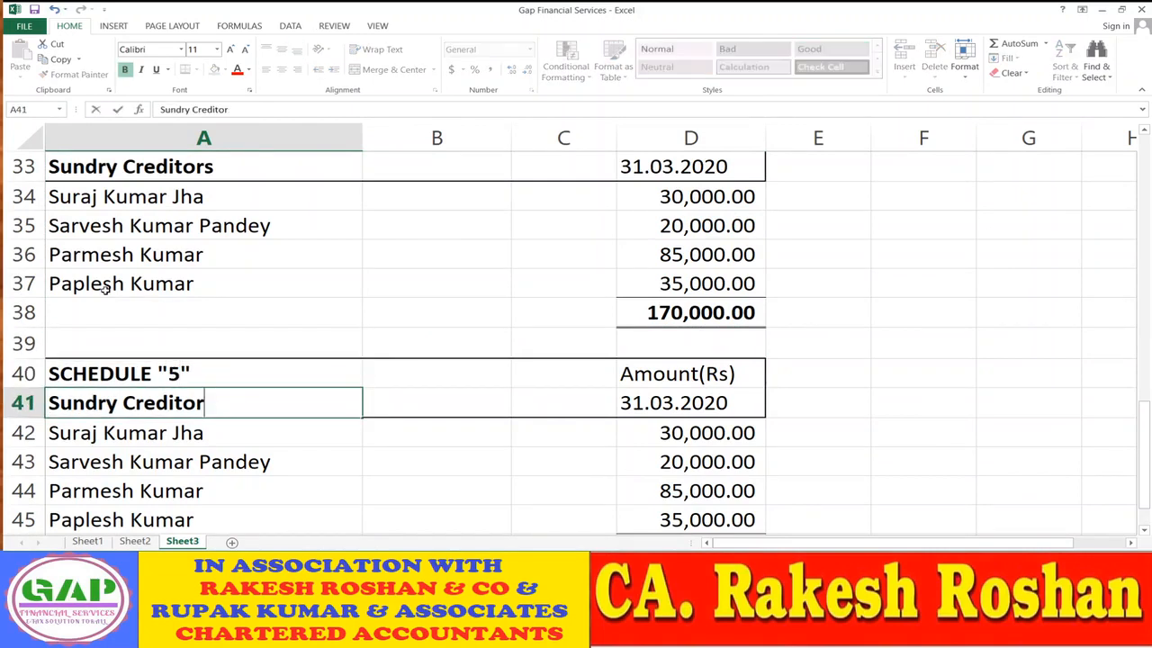
text(Oth)
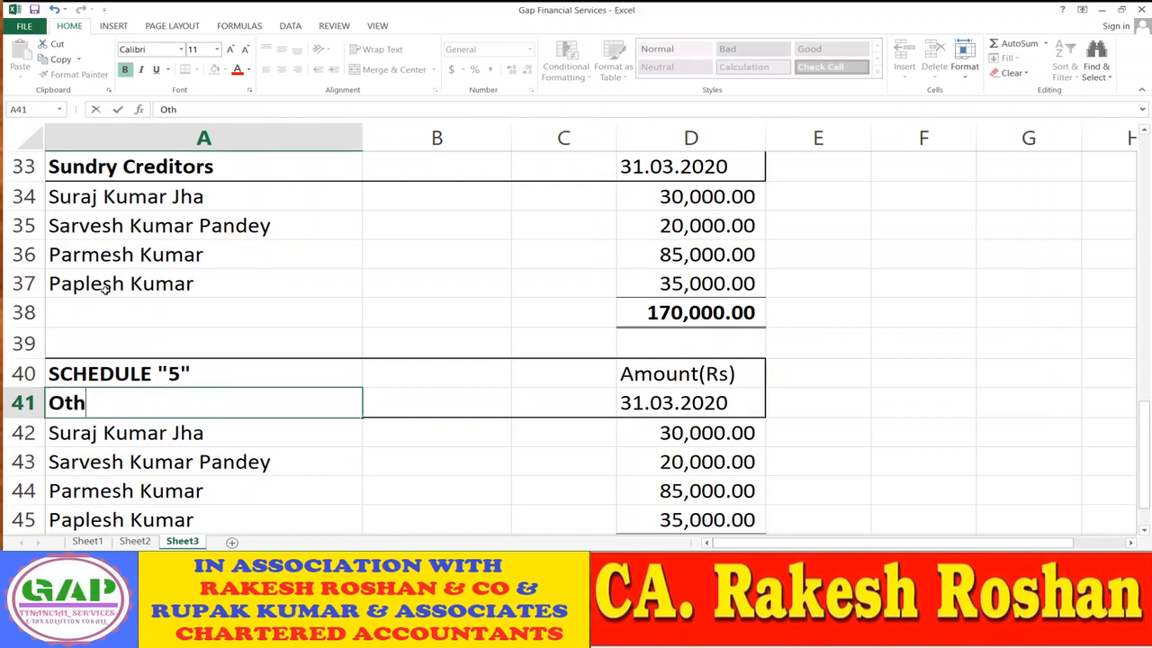
text(er Libilities)
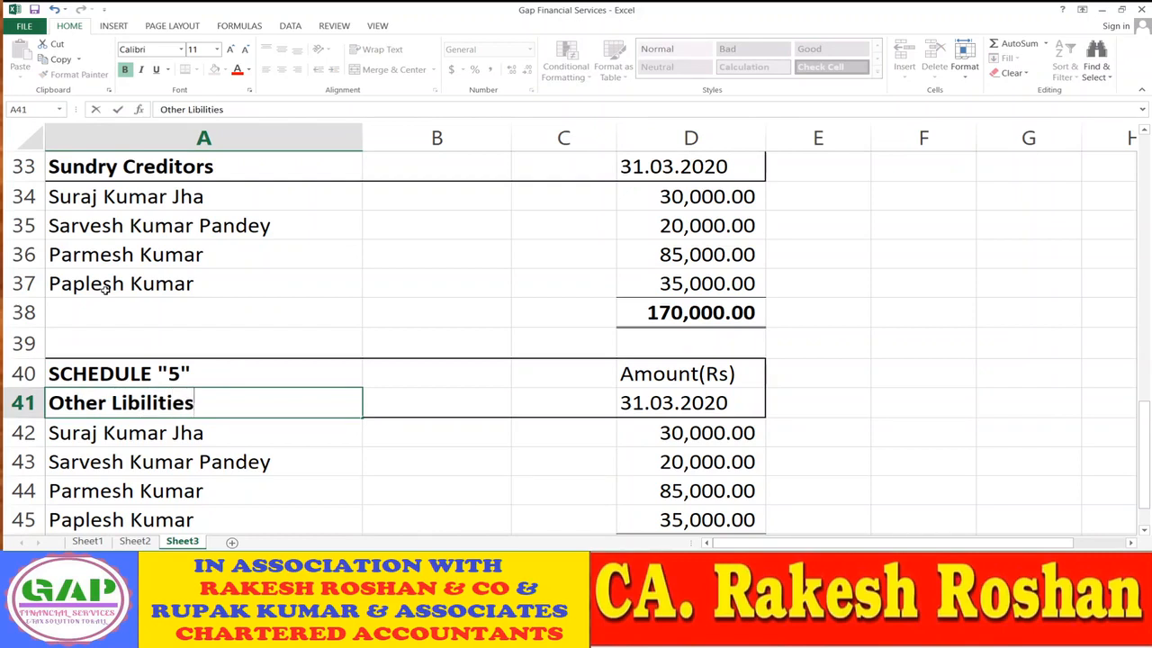
key(Return)
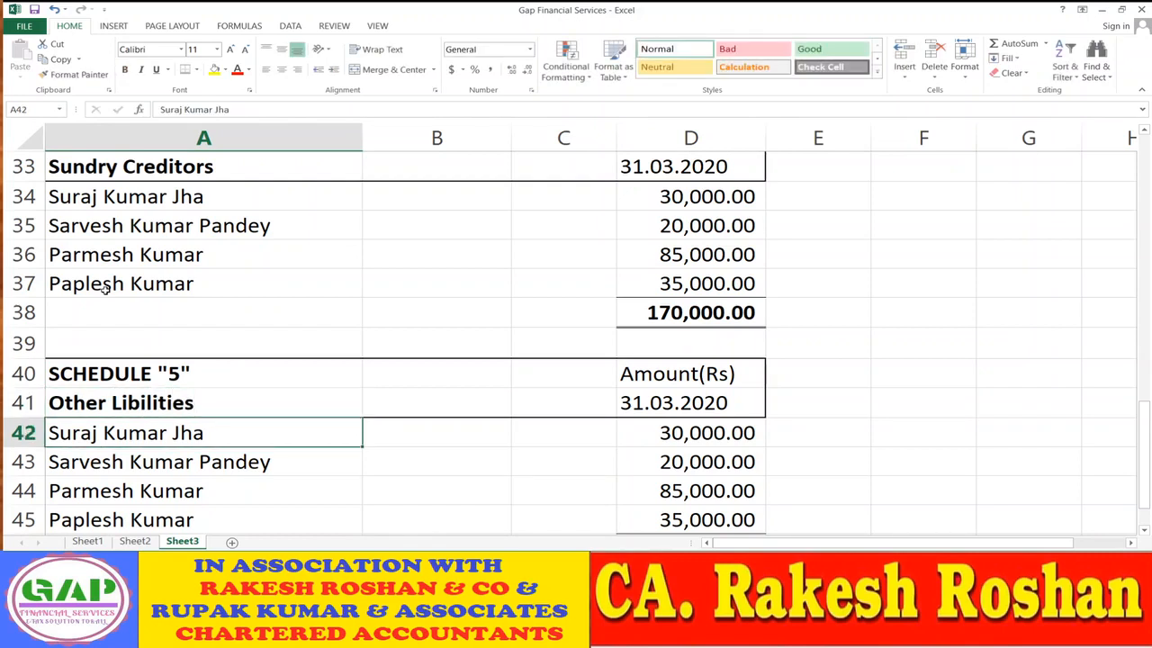
- Clear the copied creditor names and amounts in A42:D45
key(shift+Right)
key(shift+Right)
key(shift+Right)
key(shift+Down)
key(shift+Down)
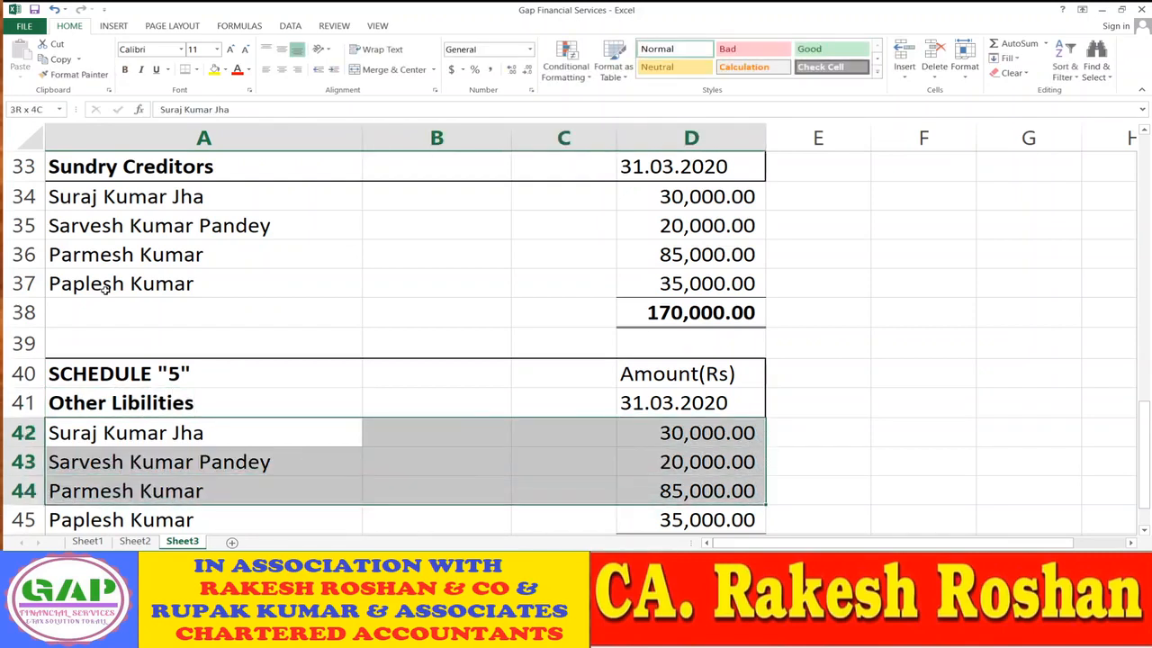
key(shift+Down)
key(Delete)
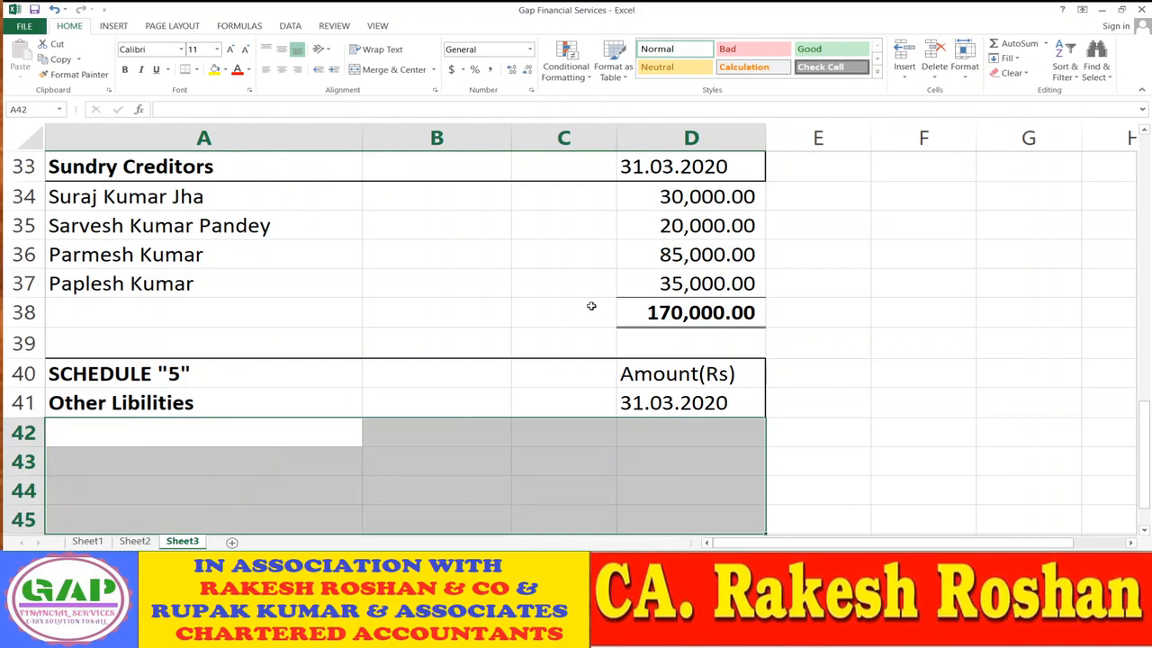
scroll(591, 306, down, 2)
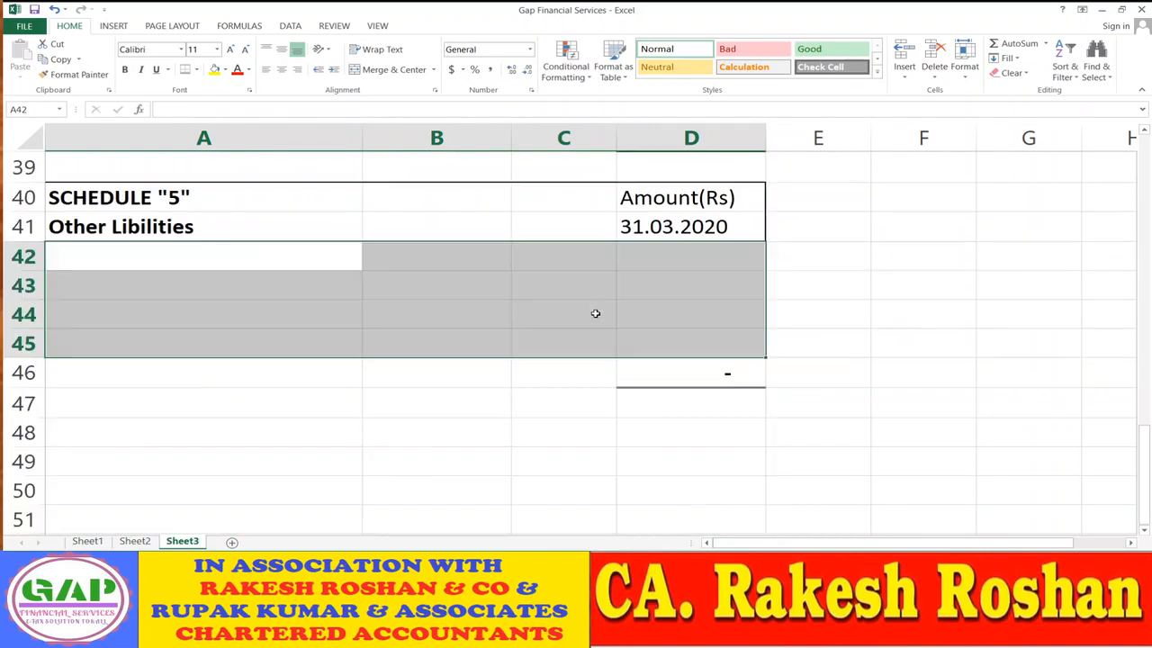
- Copy the Salary Paybale and Rent Payable labels from Sheet2 into Schedule 5 at A42
click(135, 541)
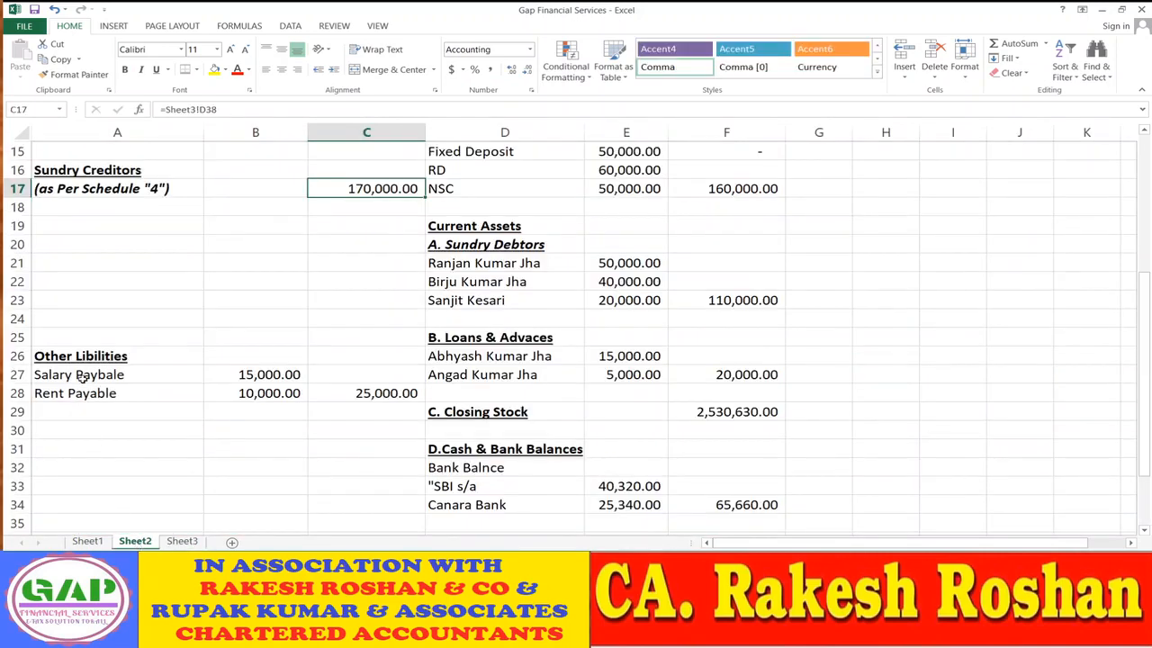
click(82, 379)
key(shift+Down)
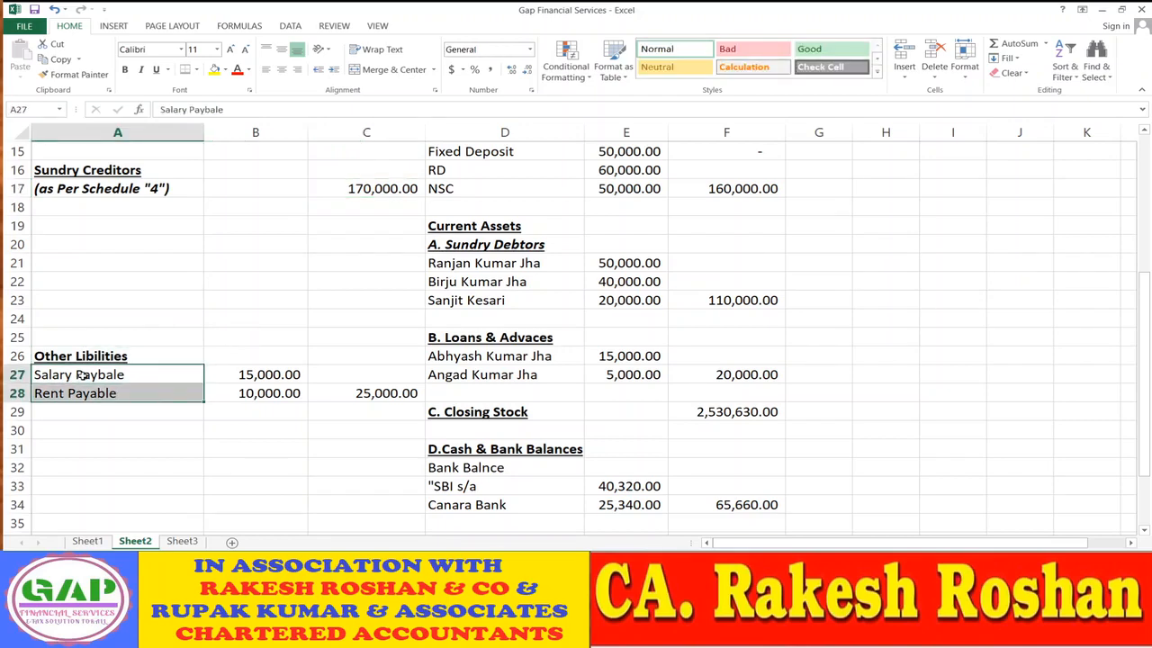
key(ctrl+c)
click(182, 541)
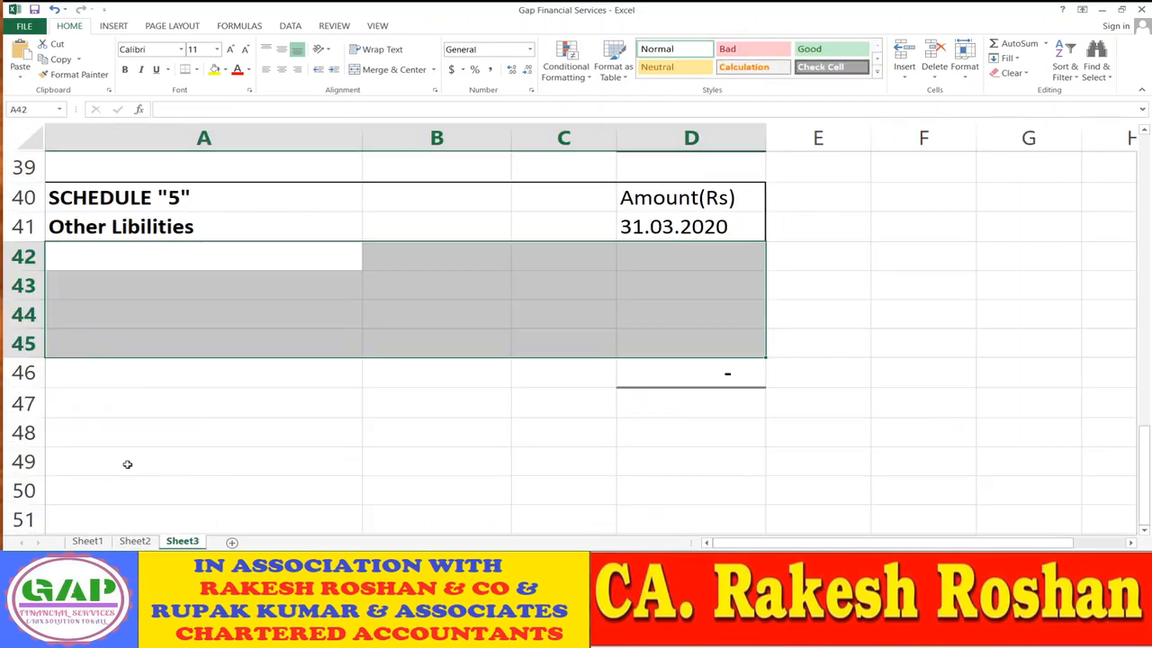
click(102, 261)
key(ctrl+v)
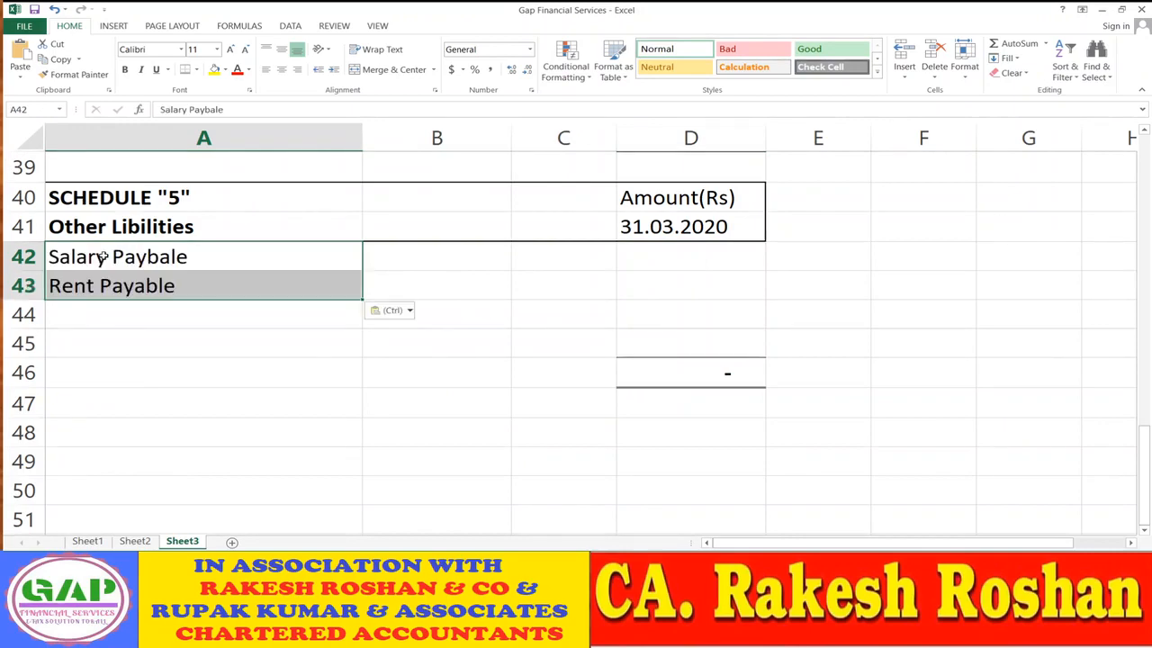
key(Escape)
key(Up)
key(Right)
key(Right)
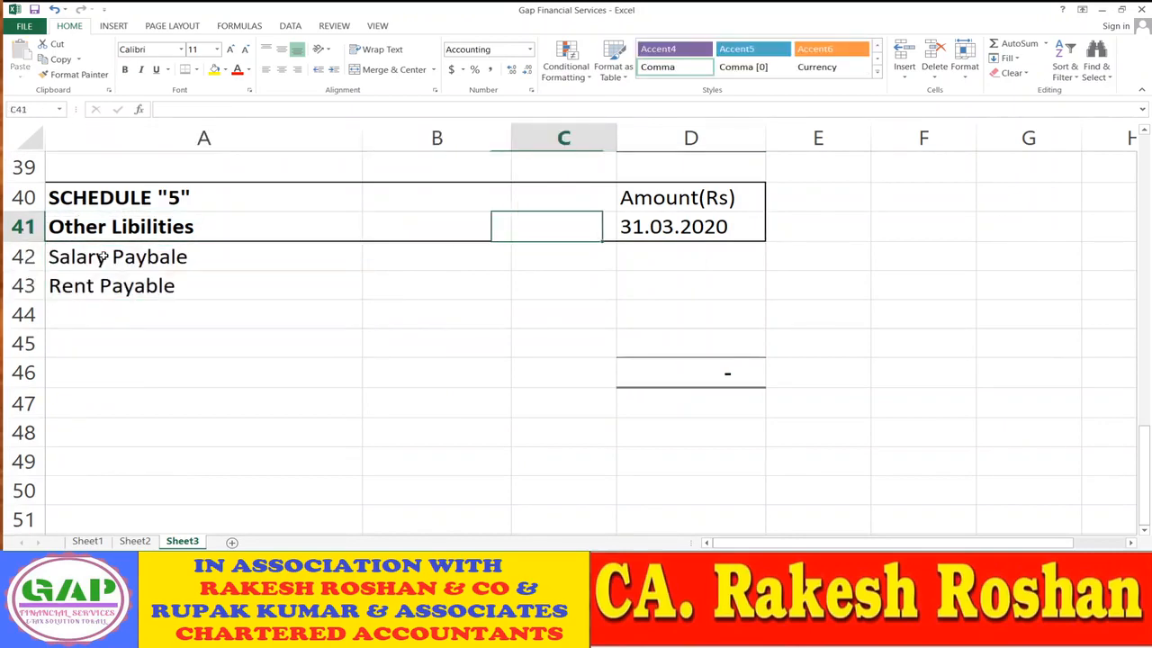
- Copy the 15,000 and 10,000 payable amounts from Sheet2 into Schedule 5 at D42
click(144, 543)
click(284, 378)
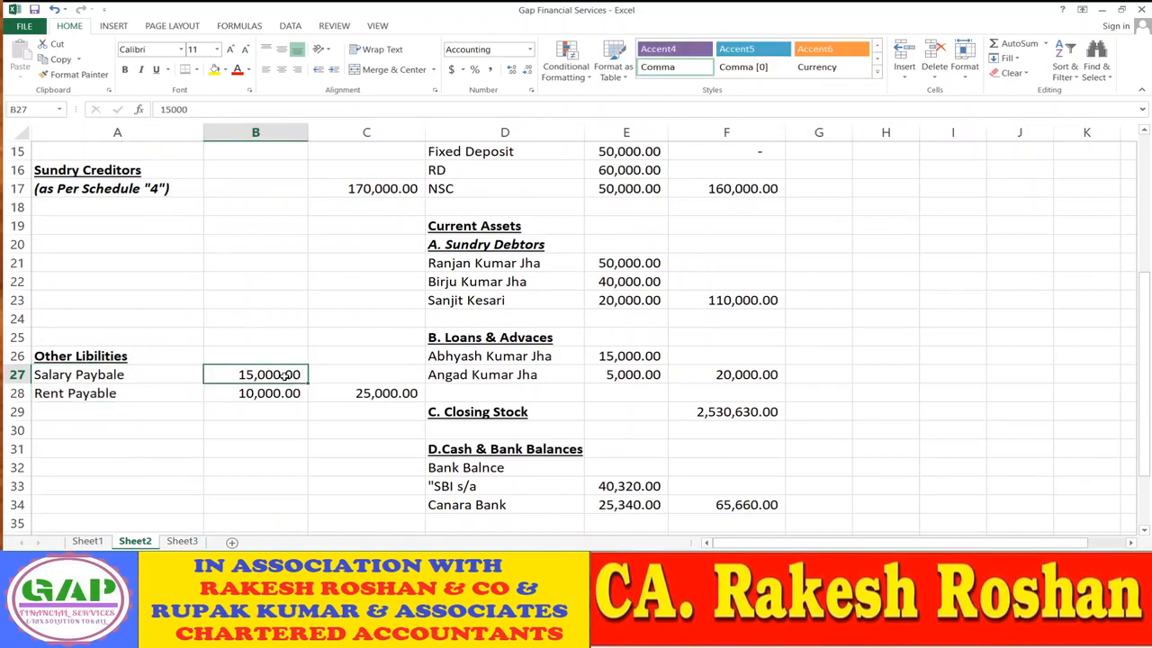
key(shift+Down)
key(ctrl+c)
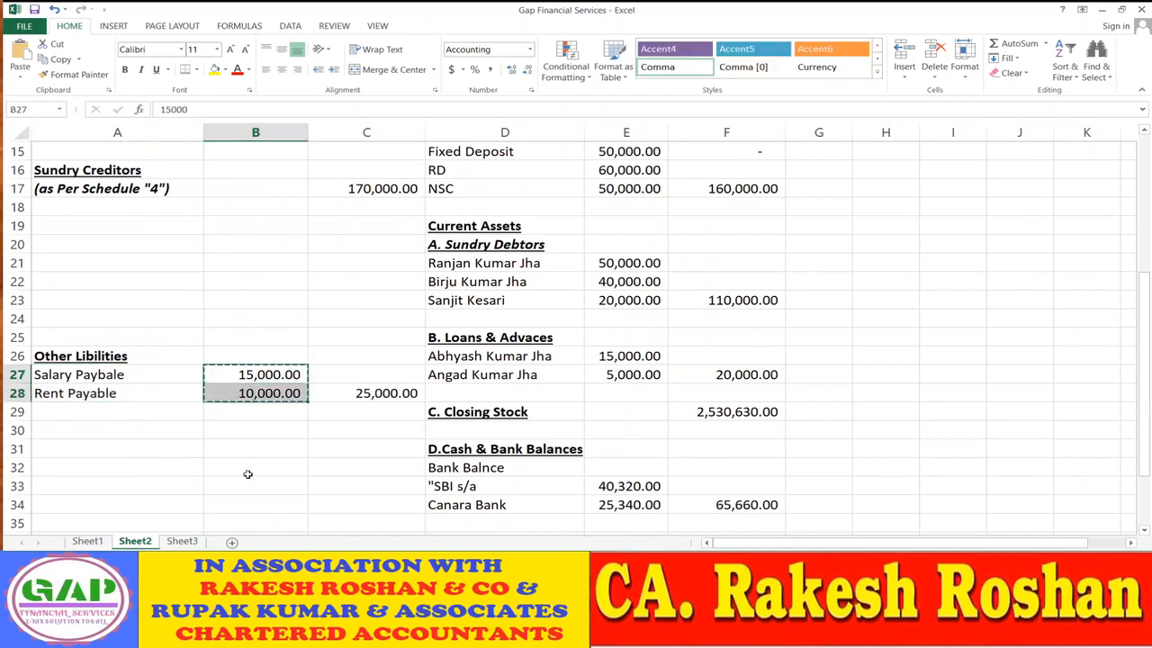
click(182, 541)
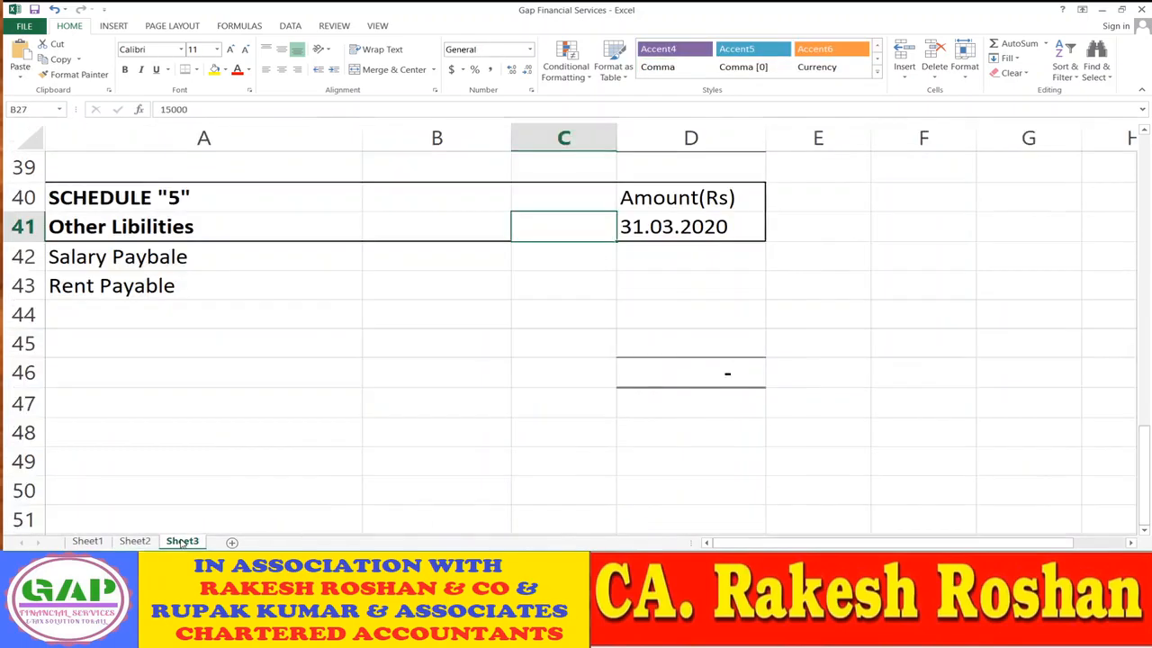
click(656, 258)
key(ctrl+v)
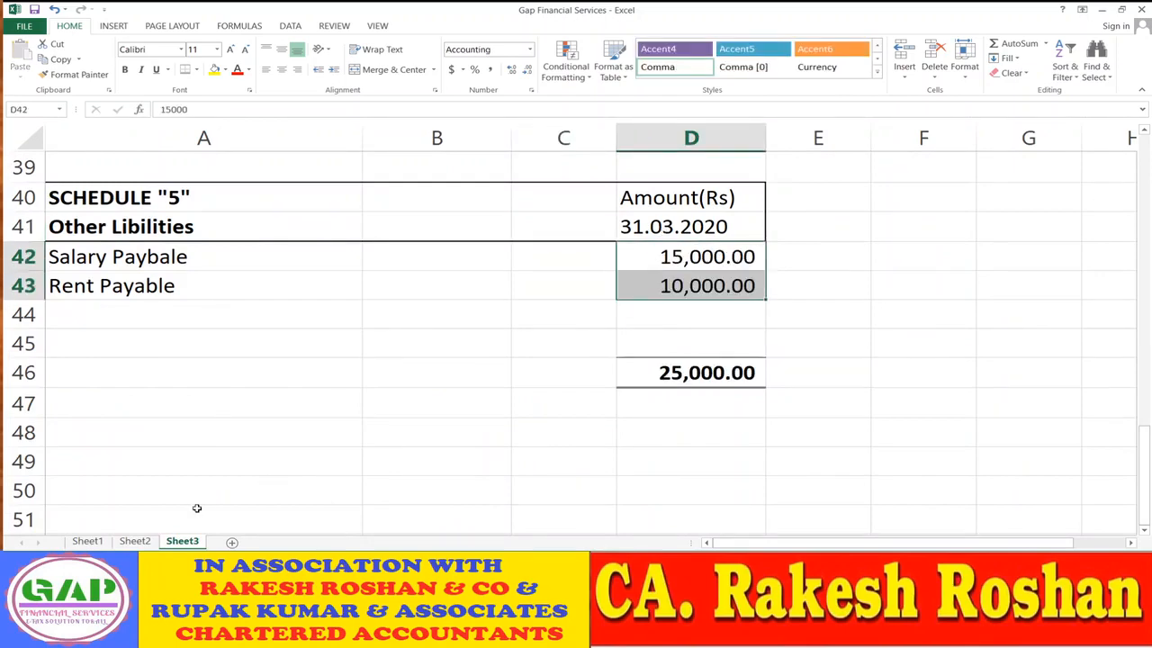
click(137, 541)
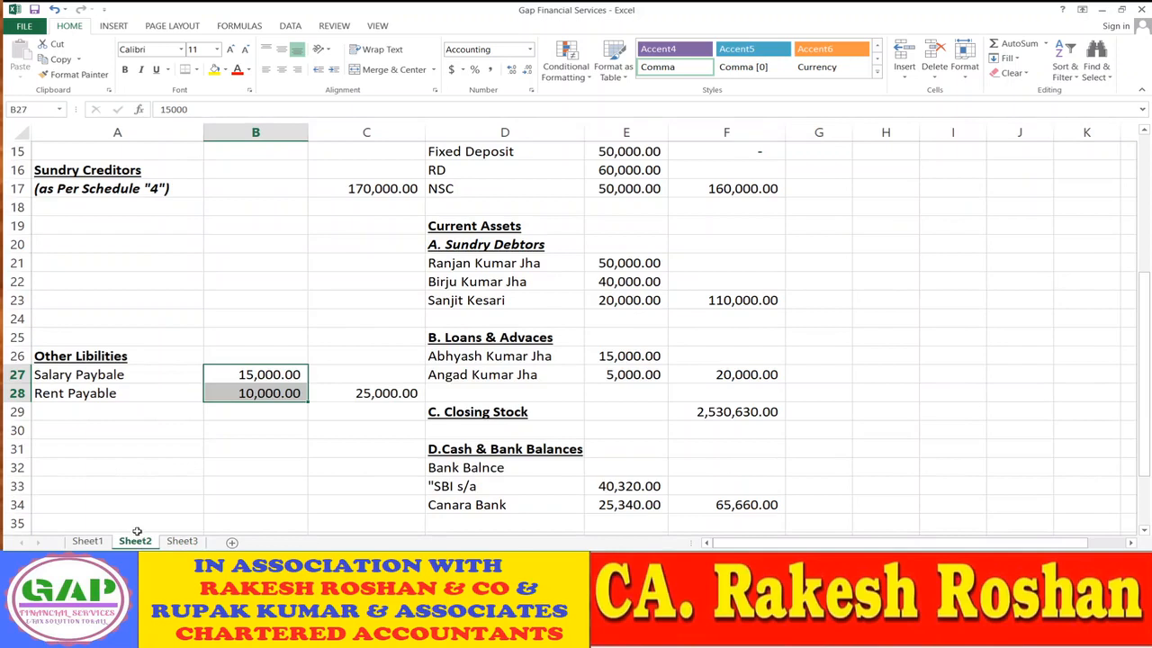
click(316, 448)
- Clear the salary and rent rows on Sheet2 and put an (as Per Schedule "5") label in A27
drag(95, 376, 331, 403)
key(Delete)
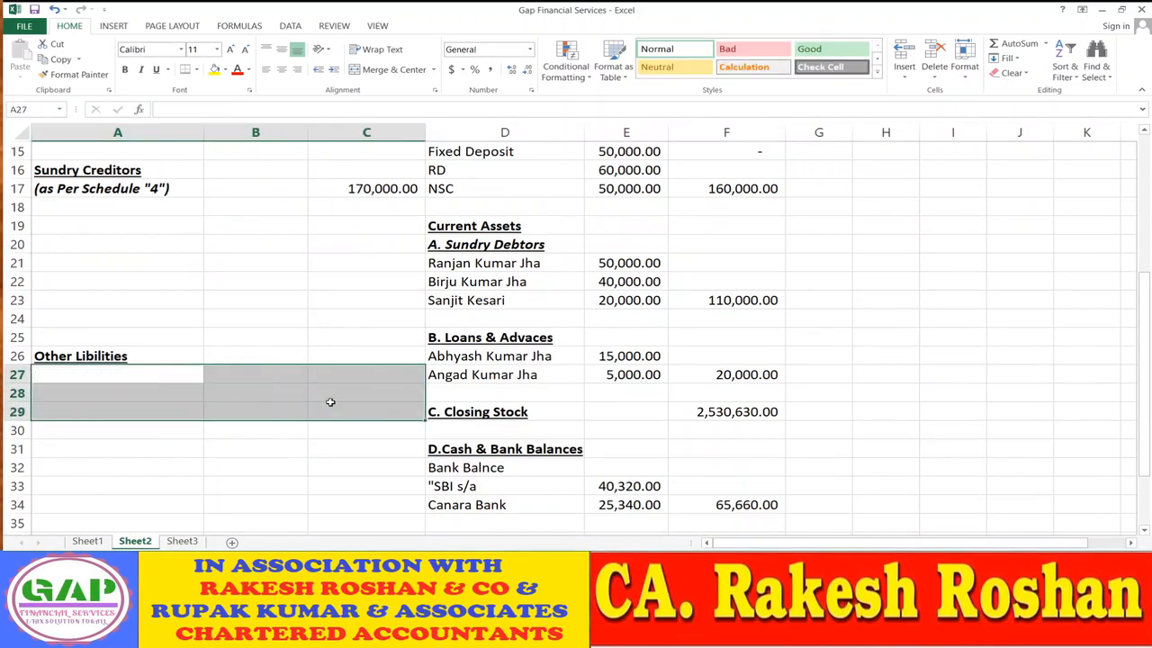
click(112, 193)
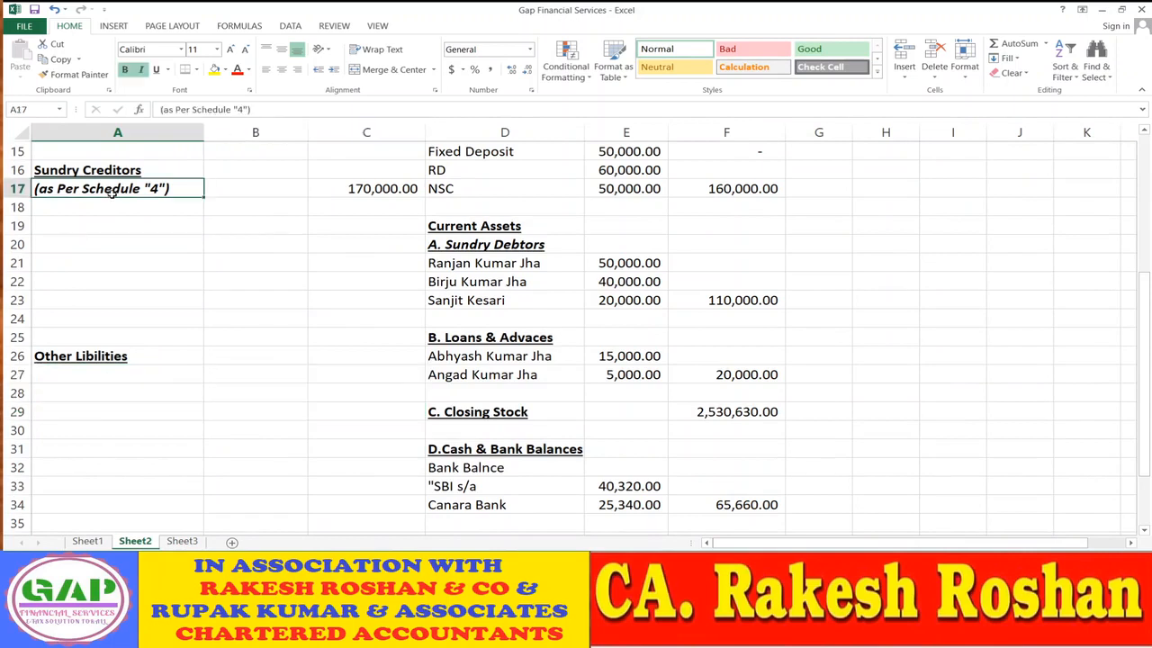
key(ctrl+c)
key(Down)
key(Down)
key(Down)
key(Down)
key(Down)
key(Down)
key(Down)
key(Down)
key(Down)
key(Down)
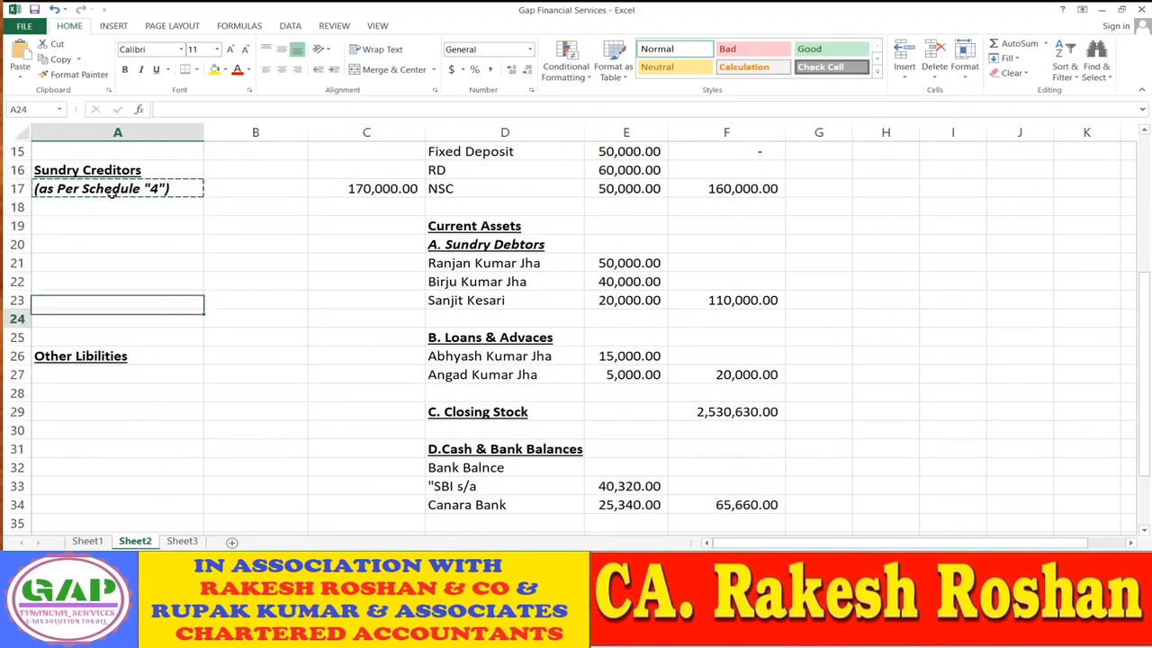
key(Return)
key(F2)
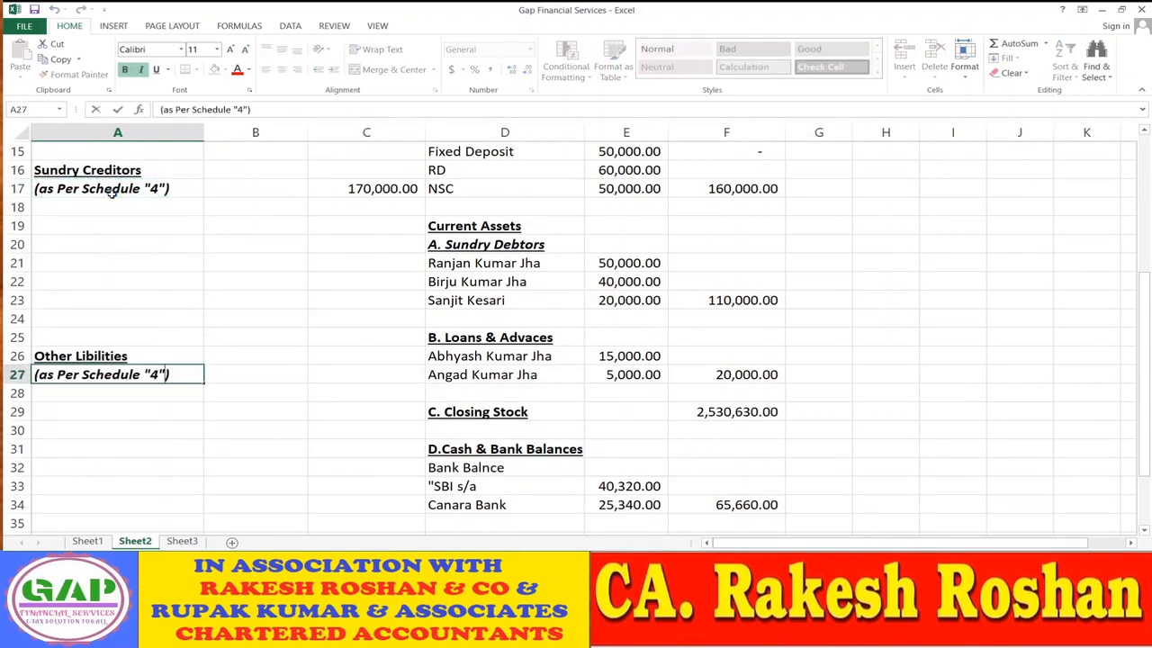
key(BackSpace)
text(5)
key(Return)
- Link C27 to the Schedule 5 total with =Sheet3!D46, showing 25,000.00
key(Up)
key(Right)
key(Right)
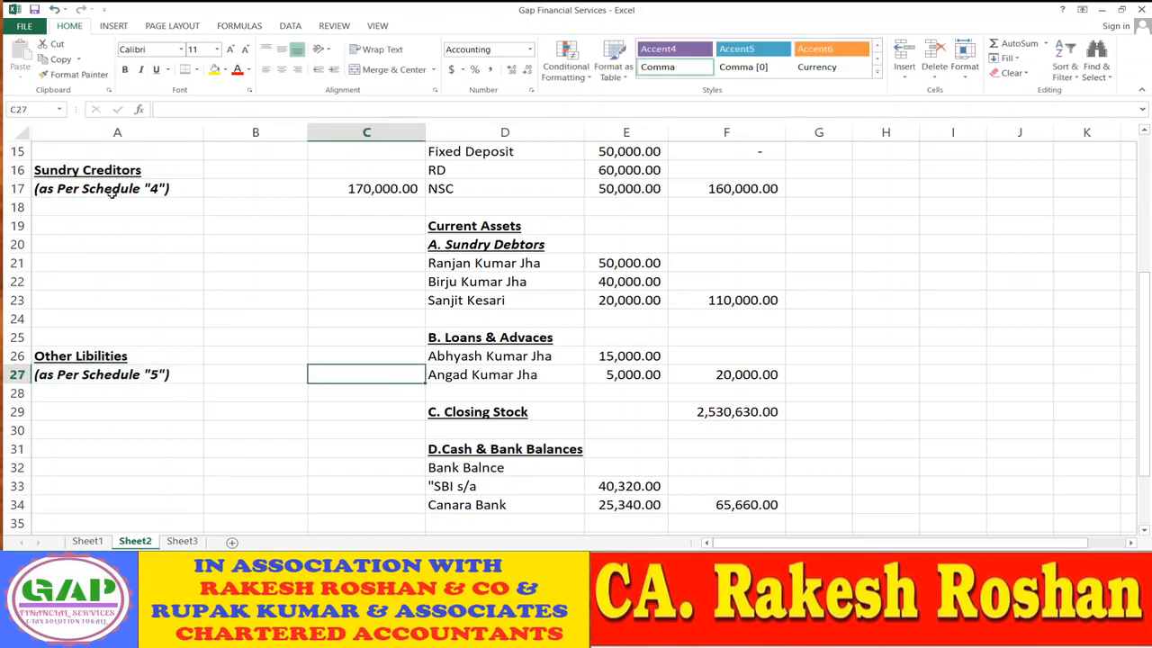
text(=)
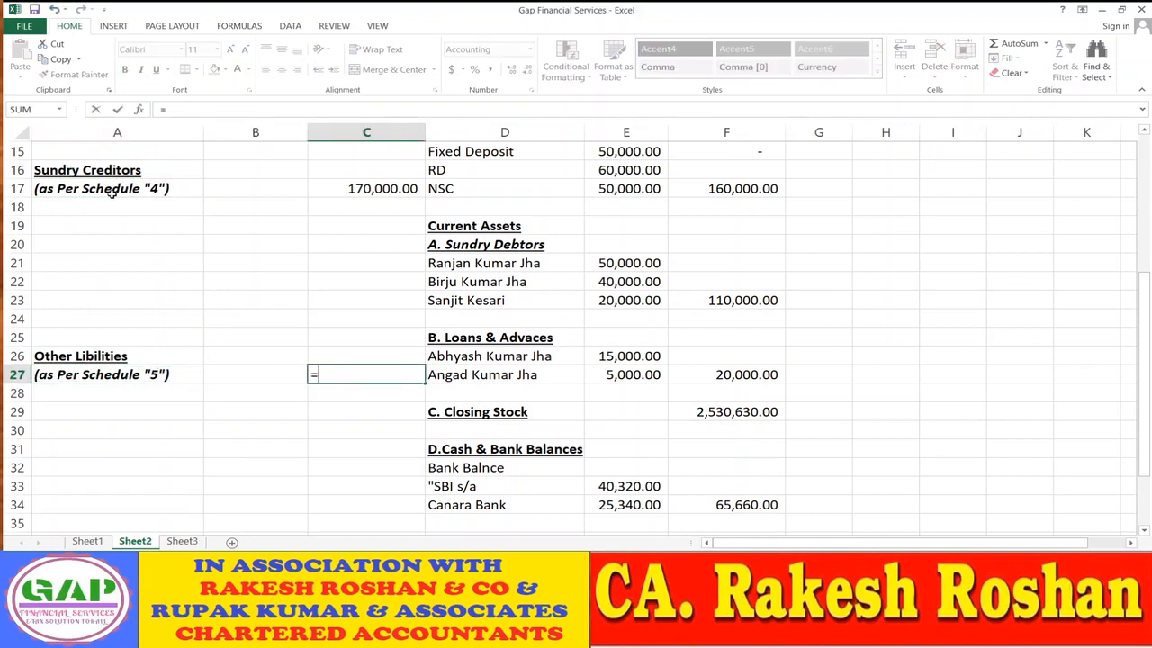
click(185, 541)
click(727, 374)
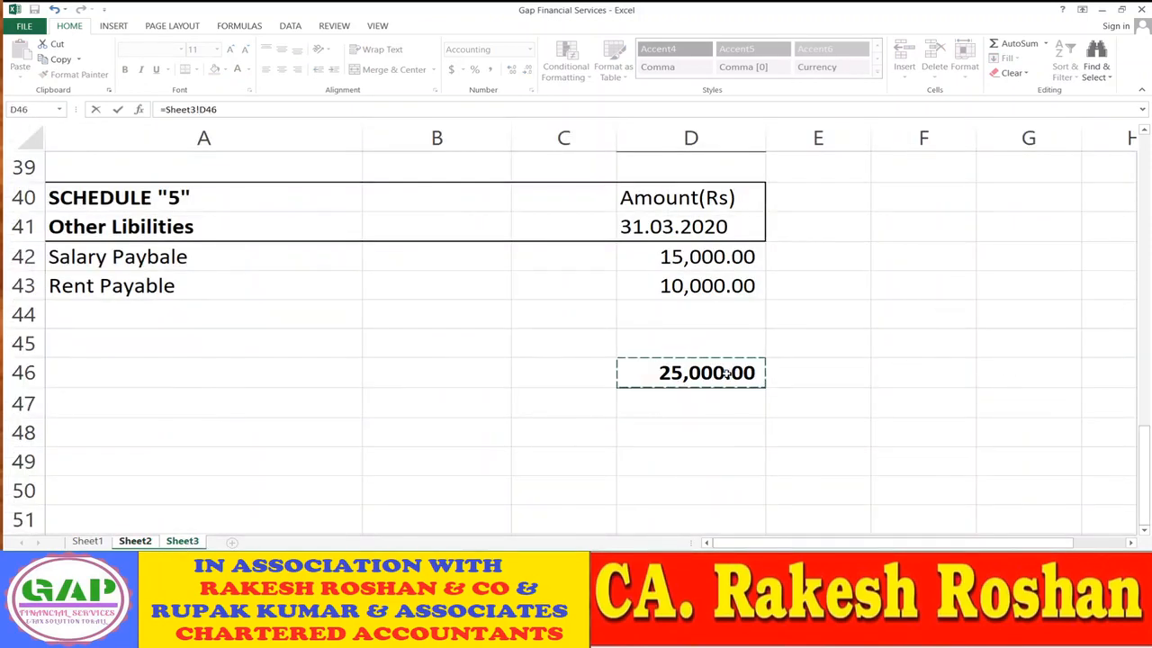
key(Return)
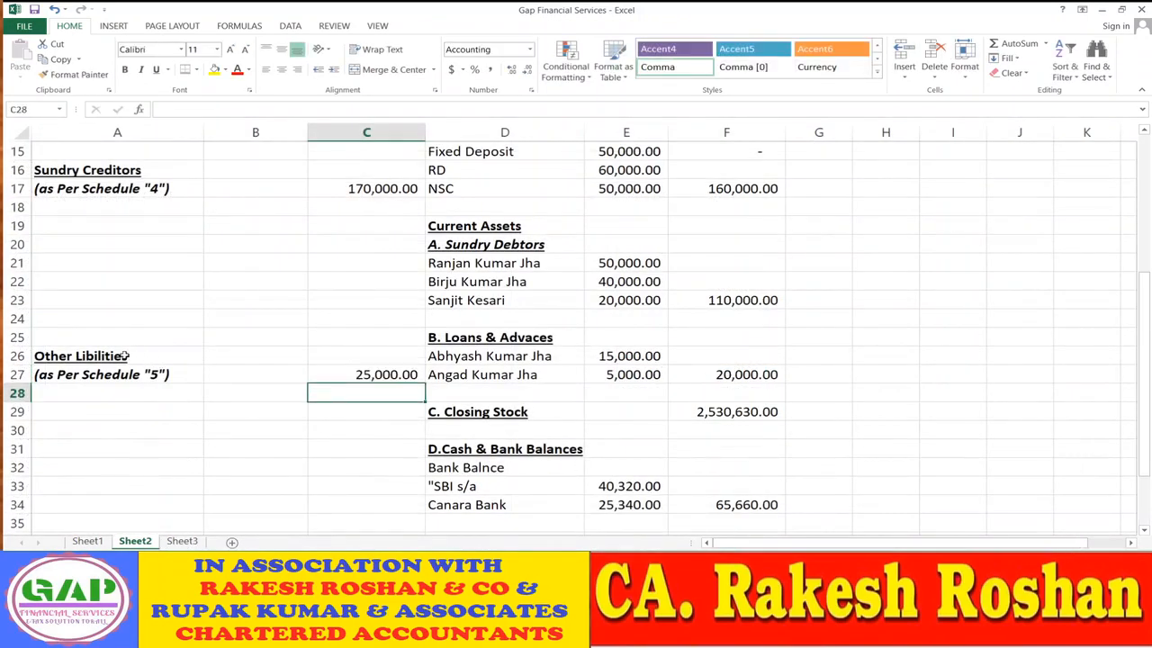
click(123, 356)
- Move the Other Libilities block (A26:C27) up to rows 19–20 below Sundry Creditors
key(shift+Right)
key(shift+Right)
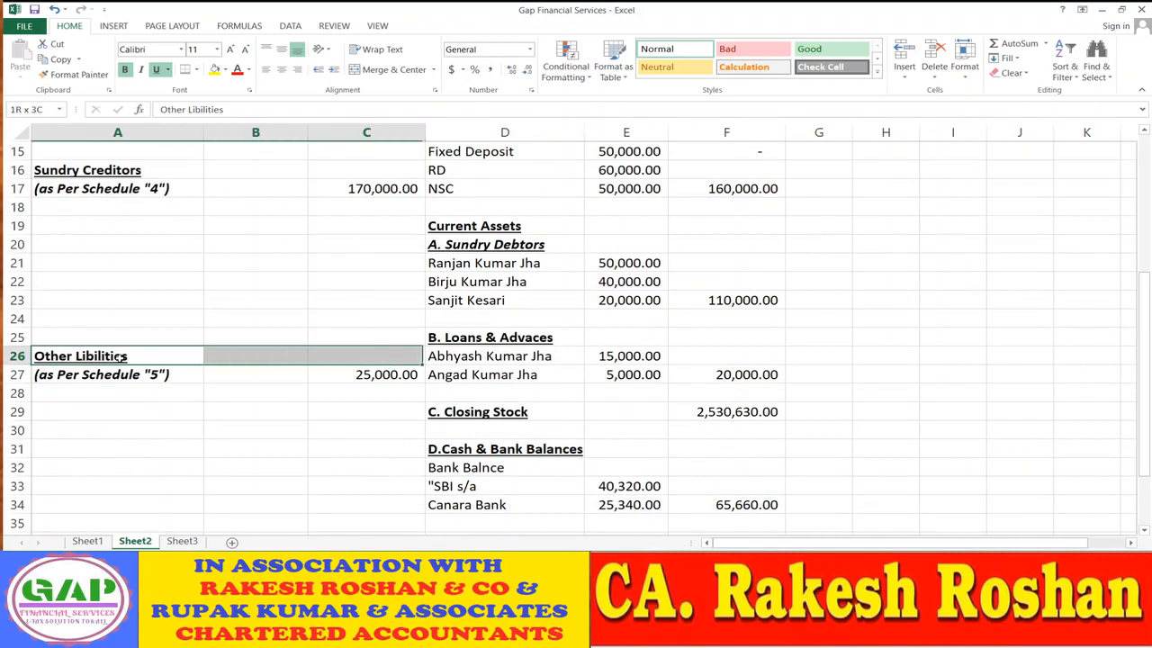
key(shift+Down)
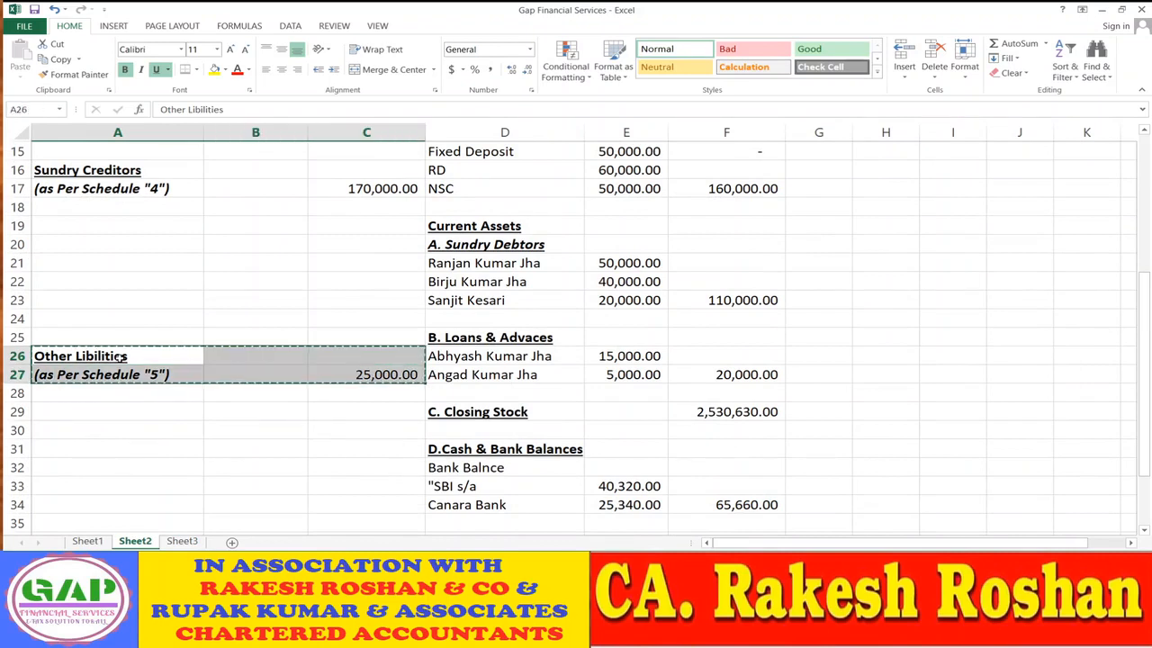
key(ctrl+c)
key(Up)
key(Up)
key(Up)
key(Up)
key(Up)
key(Up)
key(Up)
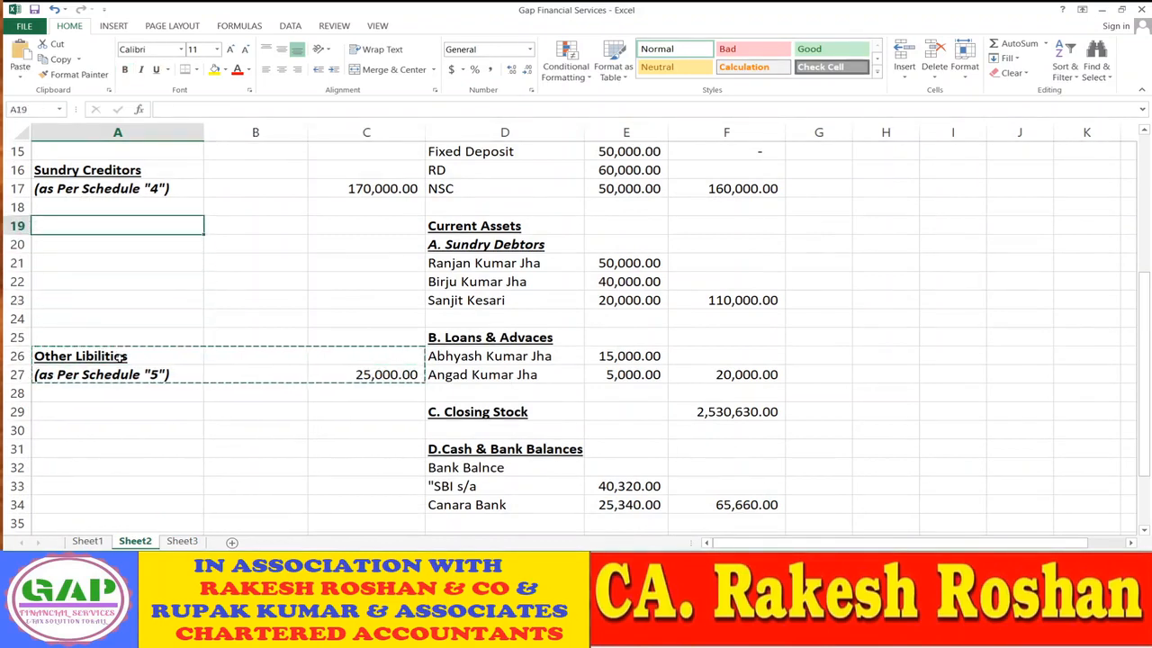
key(ctrl+v)
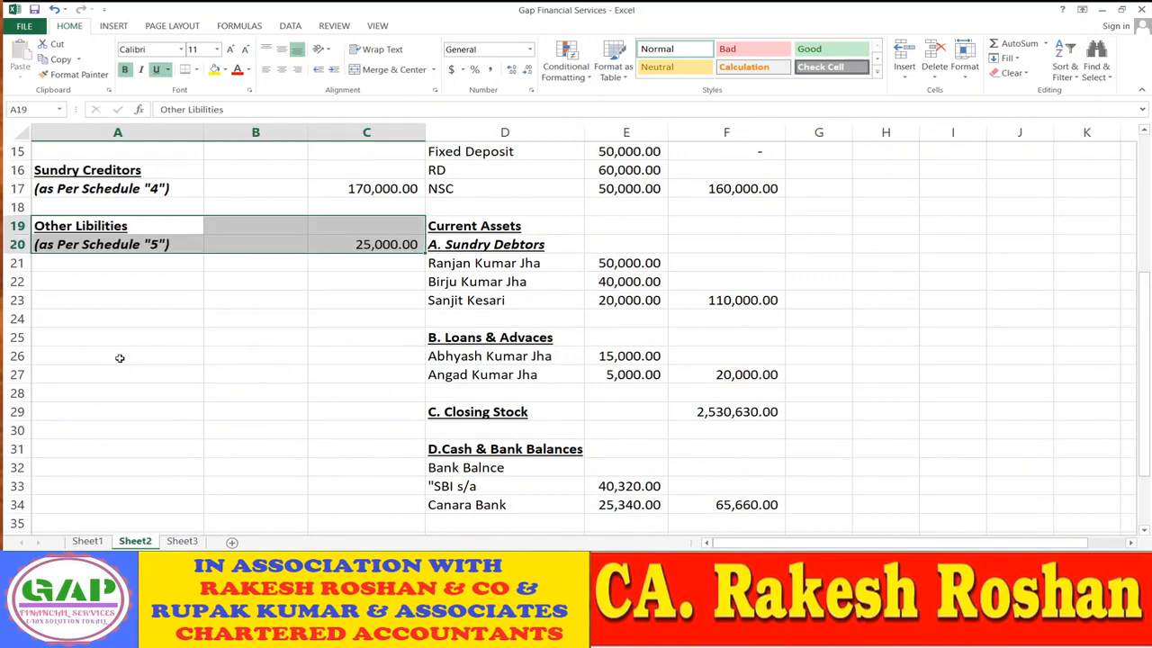
- Scroll through the balance sheet to review the relocated Other Libilities entry
scroll(199, 345, up, 5)
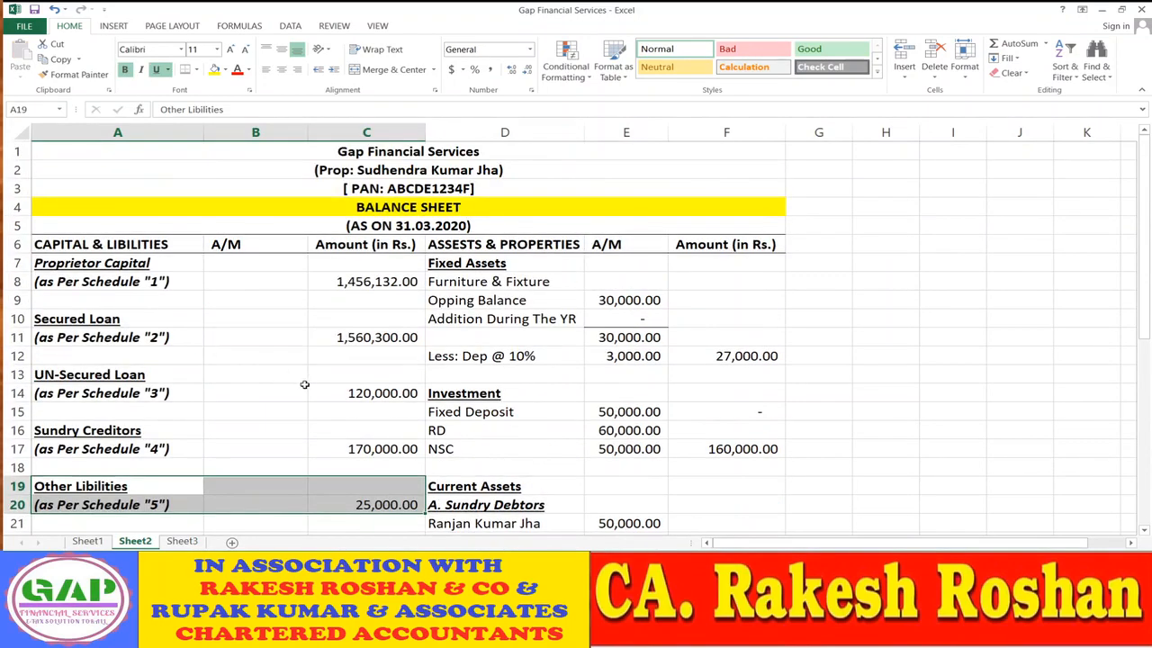
scroll(304, 385, down, 8)
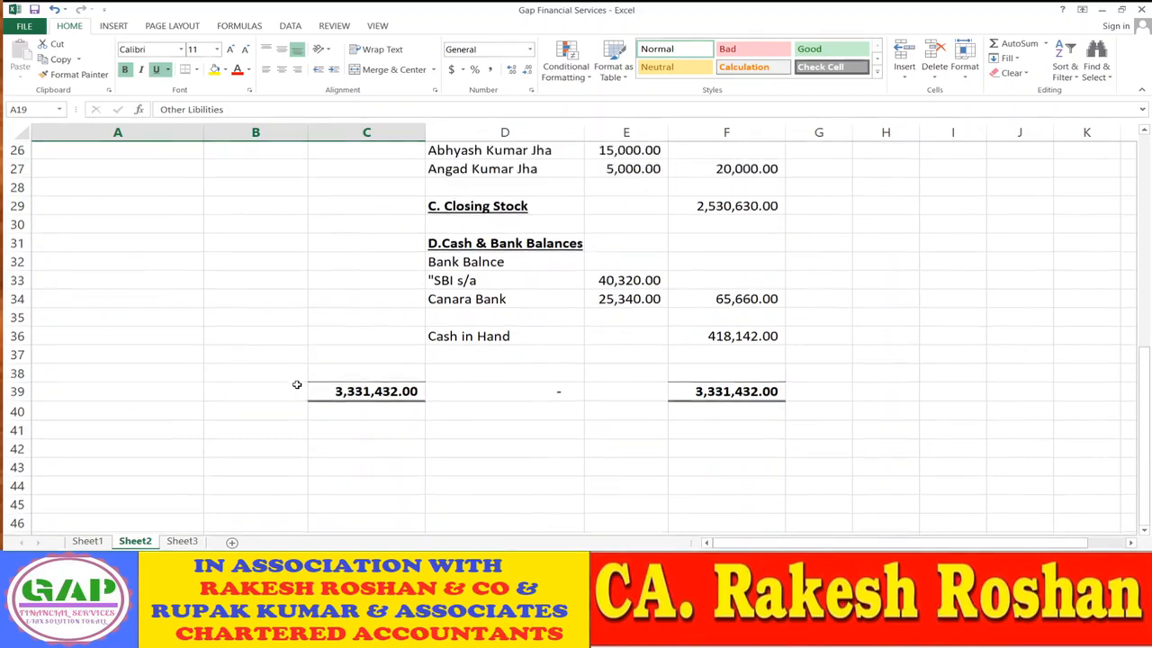
scroll(296, 384, up, 7)
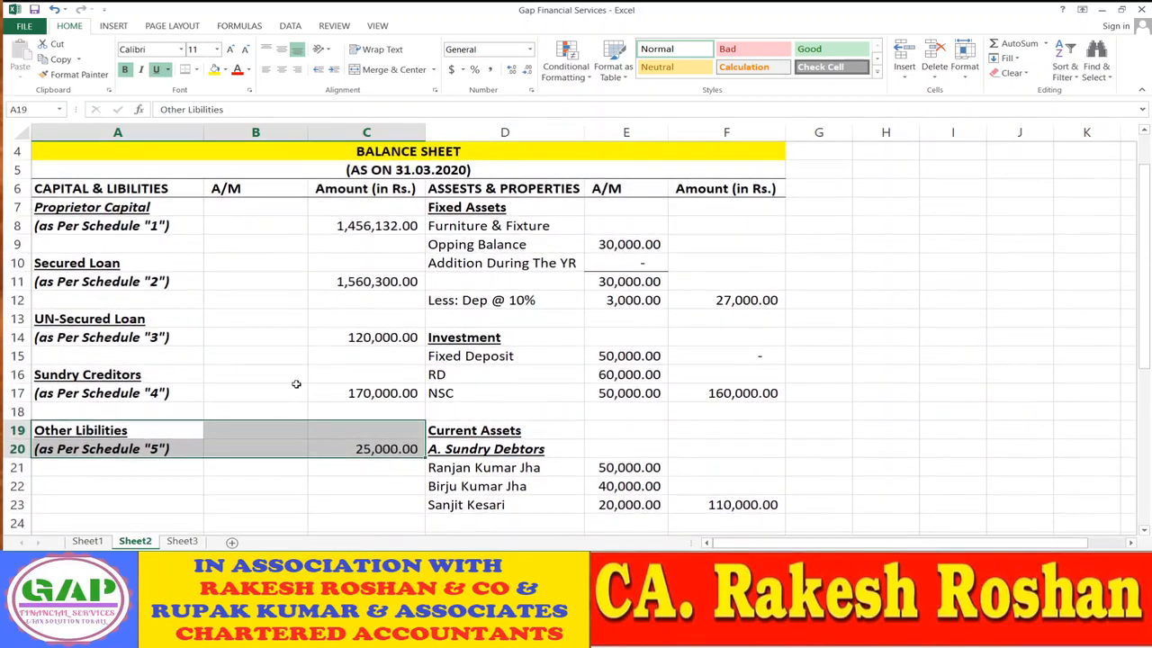
scroll(296, 384, up, 1)
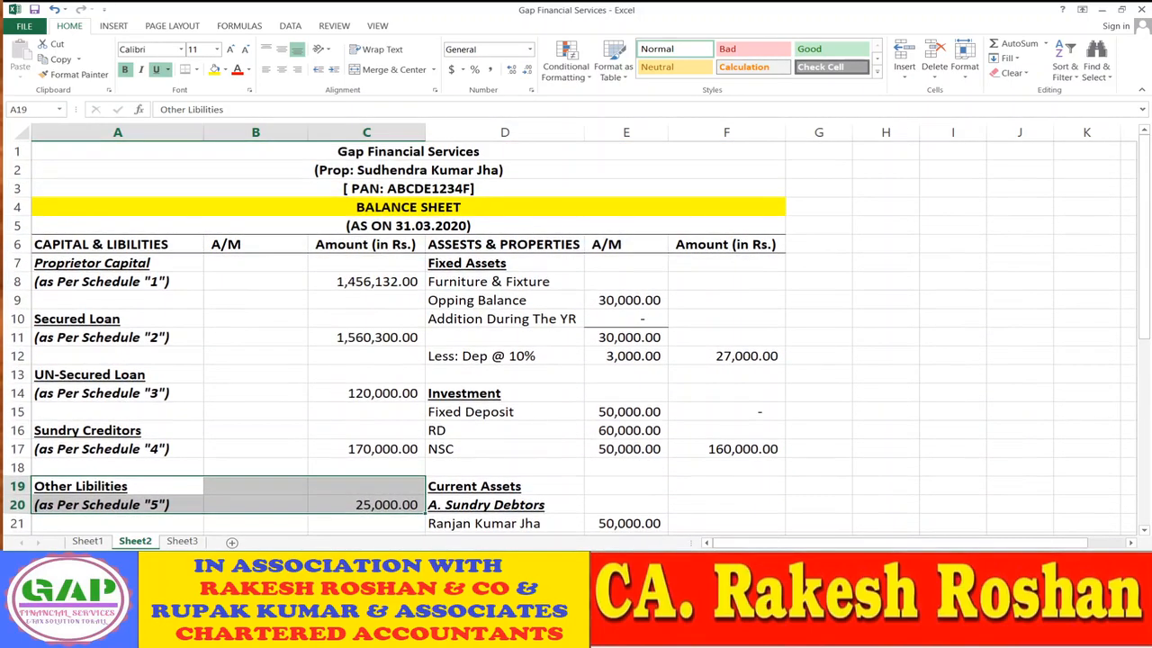
scroll(296, 385, down, 2)
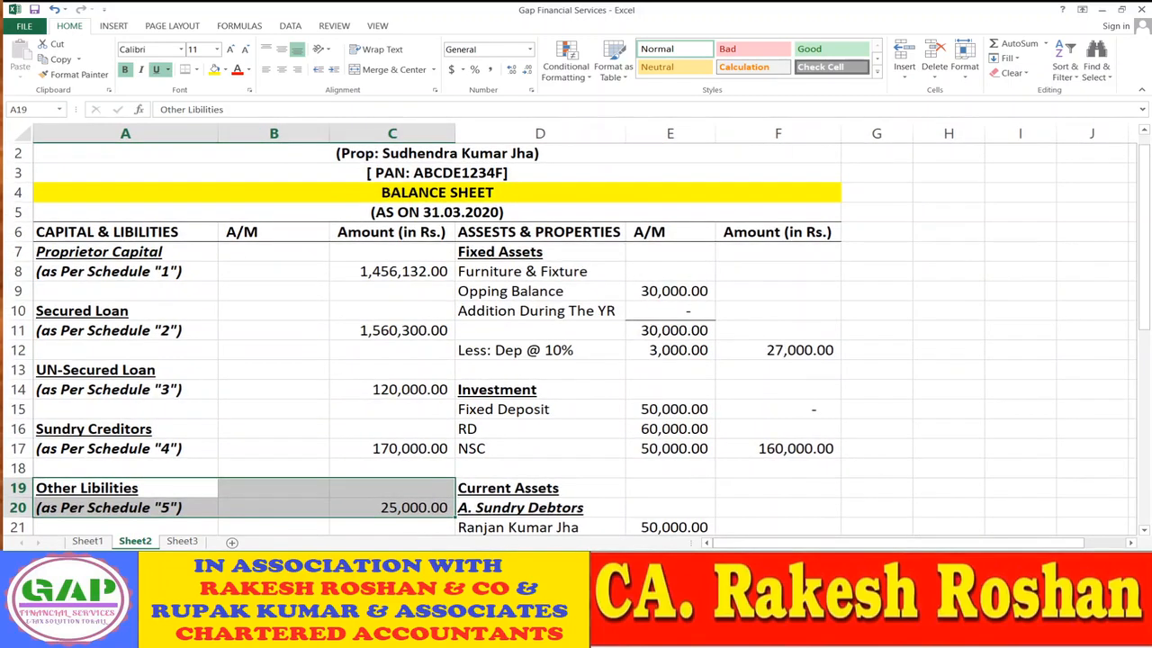
ctrl+scroll(296, 385, up, 2)
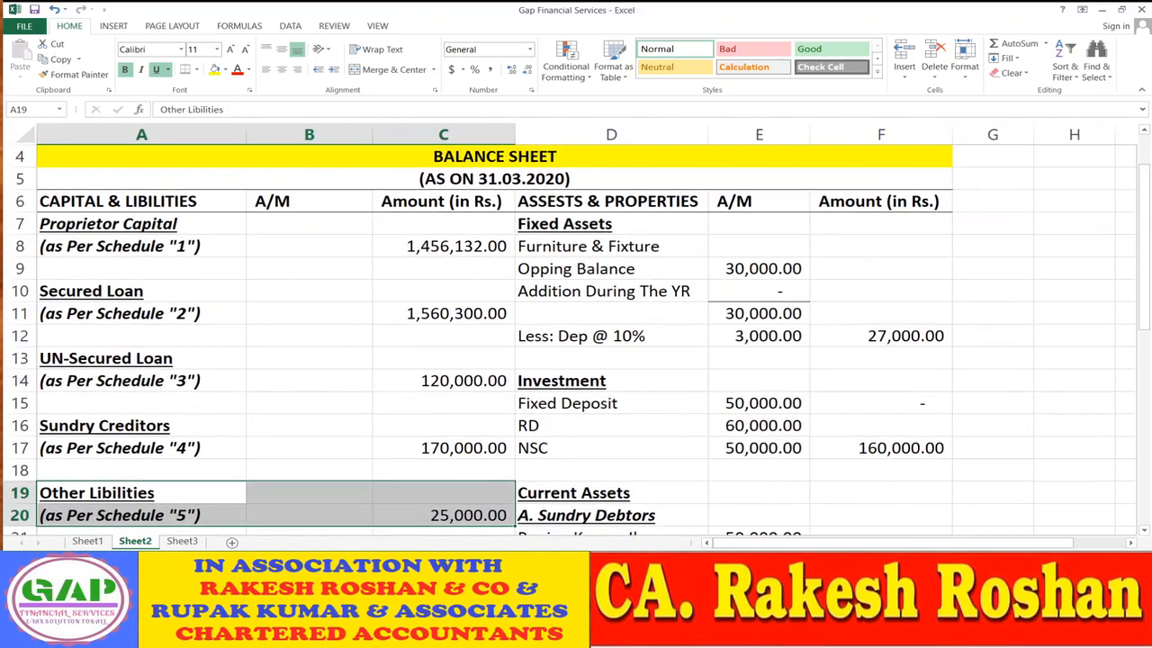
ctrl+scroll(576, 330, up, 1)
ctrl+scroll(577, 330, up, 1)
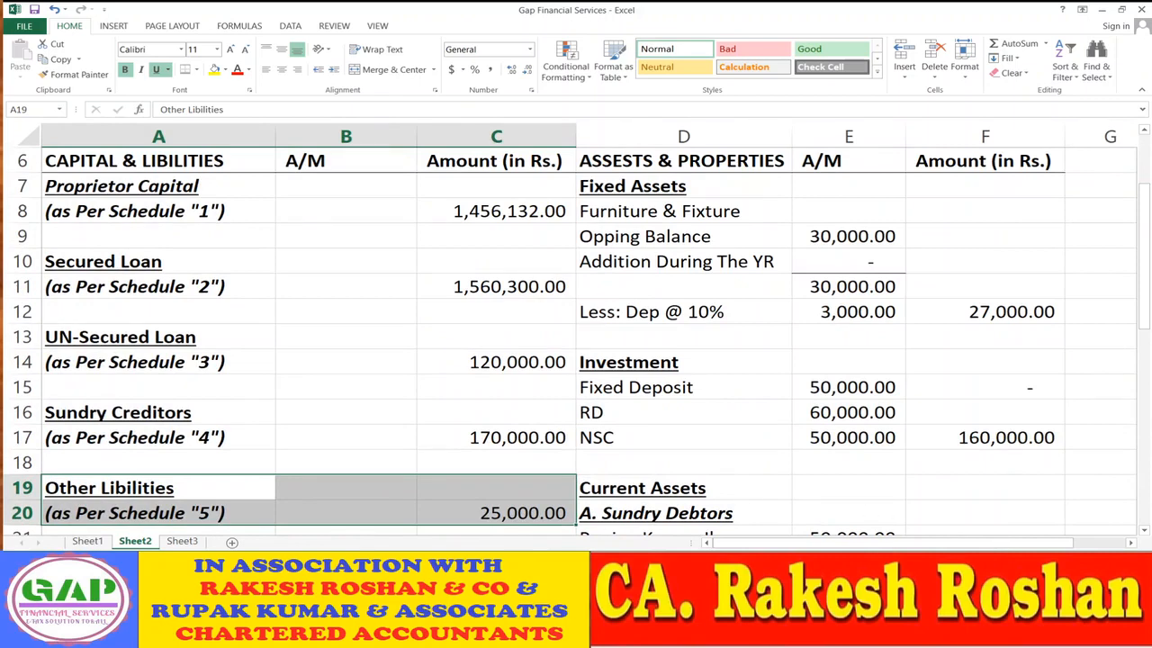
key(alt+Tab)
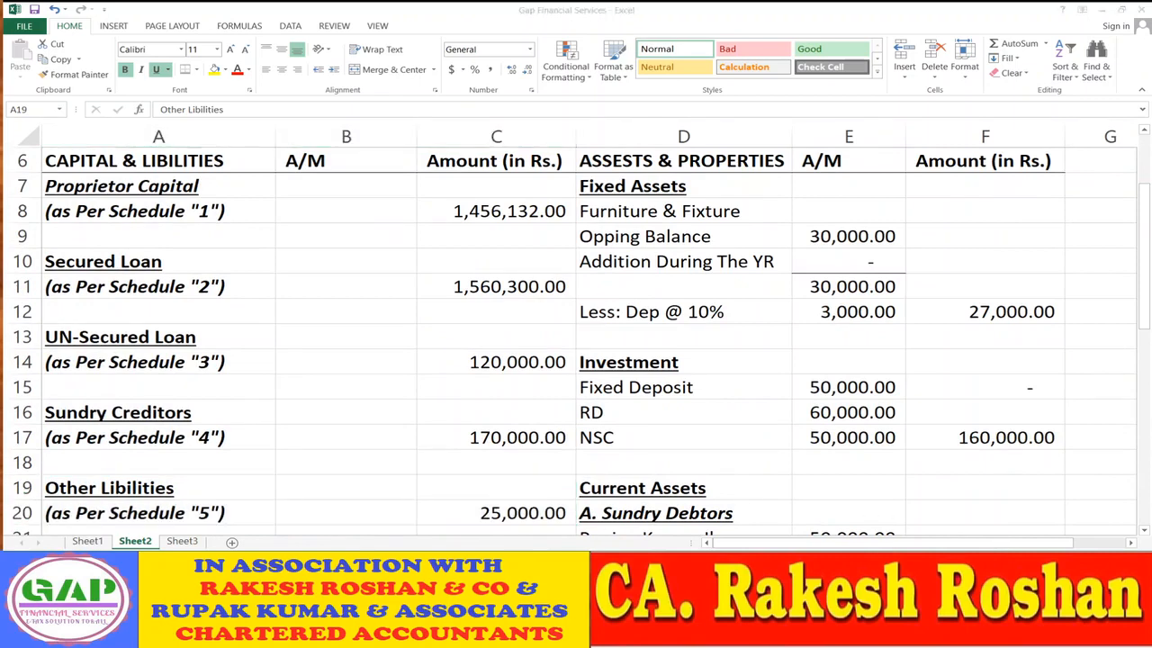